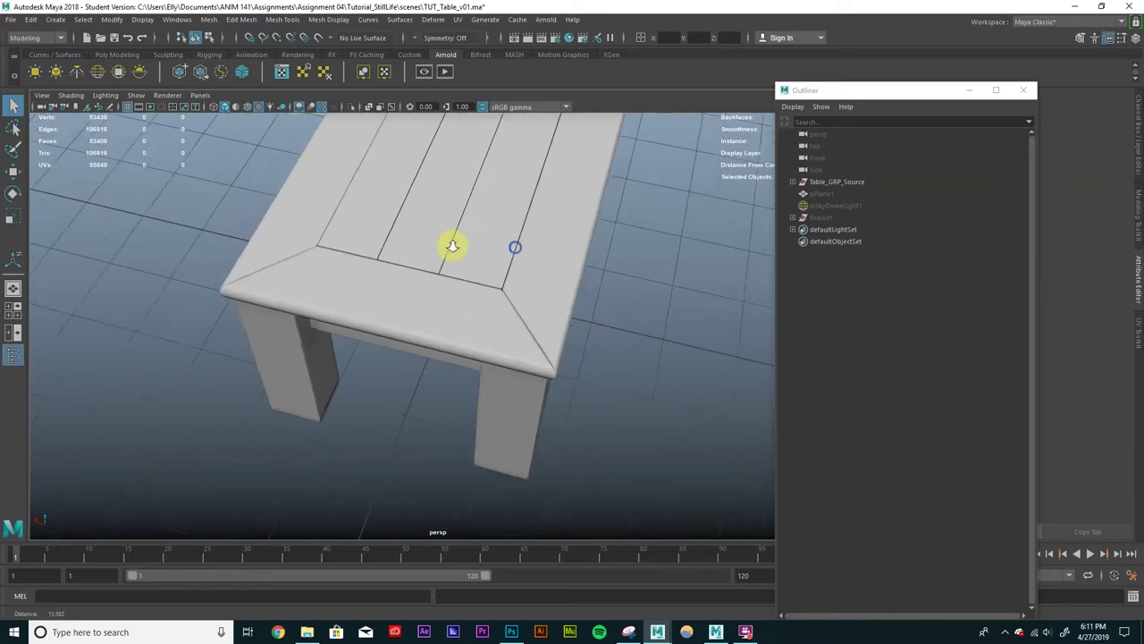
Step: Show the table's top frame piece UVs in the UV Editor
left_click(484, 370)
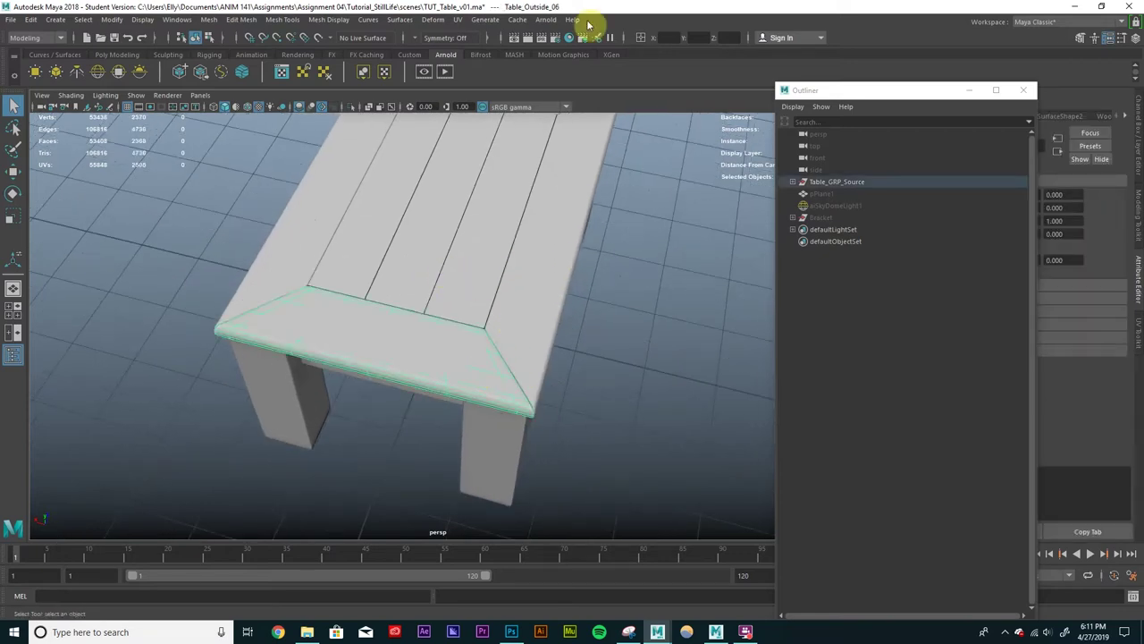
left_click(456, 20)
left_click(481, 40)
left_click_drag(572, 197, 483, 234, "alt")
Step: Inspect the UVs of the right rim, a top plank, the front leg and aprons
left_click(559, 297)
left_click(499, 259)
left_click(465, 232)
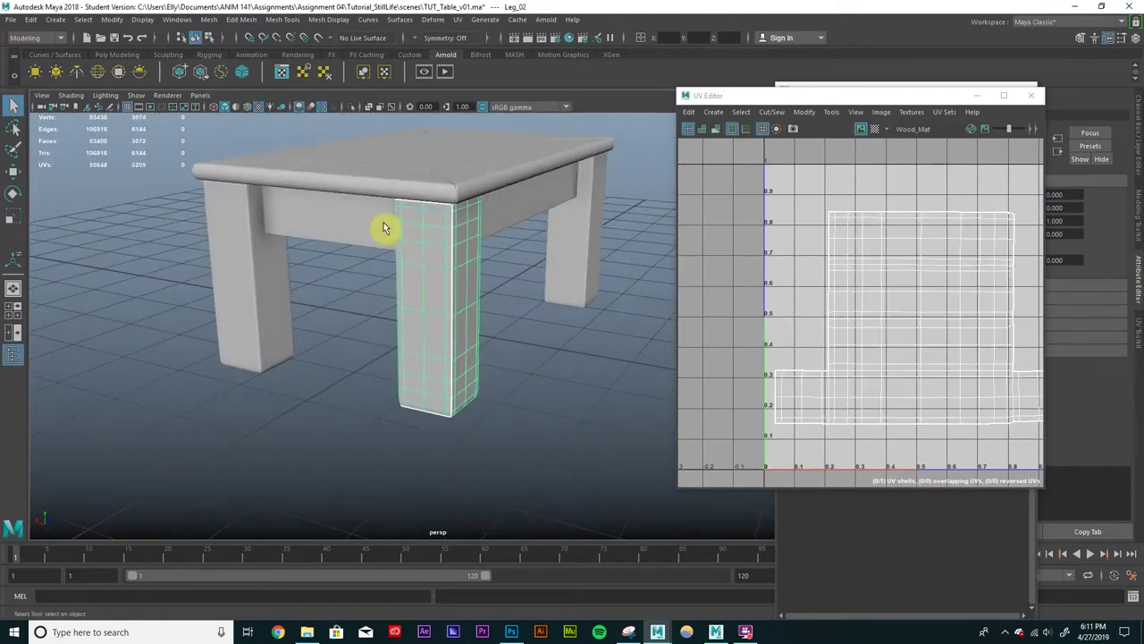
left_click(371, 225)
left_click_drag(503, 210, 409, 215, "alt")
left_click(523, 255)
left_click(592, 214)
Step: From a high angle, check the front leg, right apron and front rim UVs
left_click_drag(593, 215, 501, 234, "alt")
left_click(487, 261)
left_click(513, 236)
left_click(505, 217)
left_click(424, 226)
left_click_drag(424, 226, 679, 170, "alt")
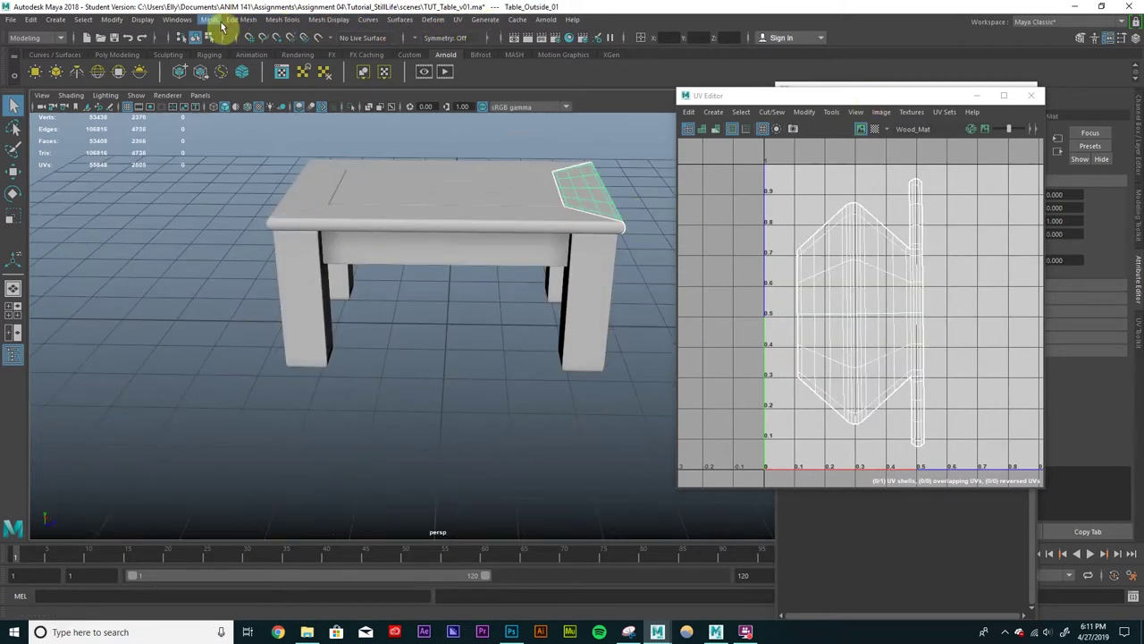
left_click(179, 20)
Step: Show the Outliner with Table_GRP_Source and its Outside, Inside, Legs and Support_Beams groups expanded
left_click(204, 154)
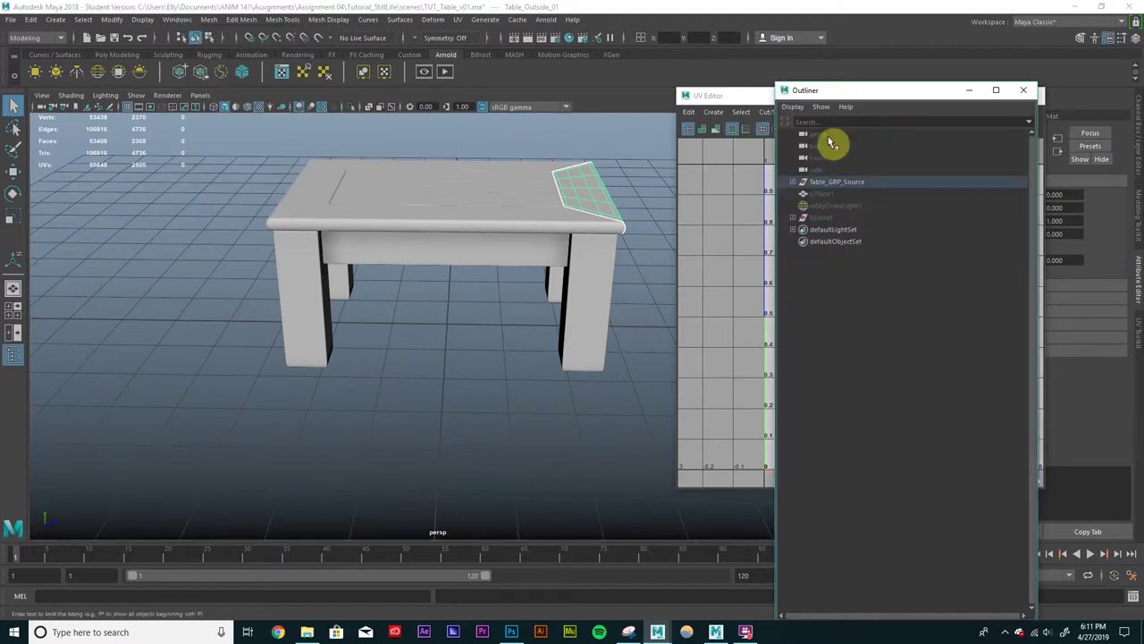
left_click(798, 184)
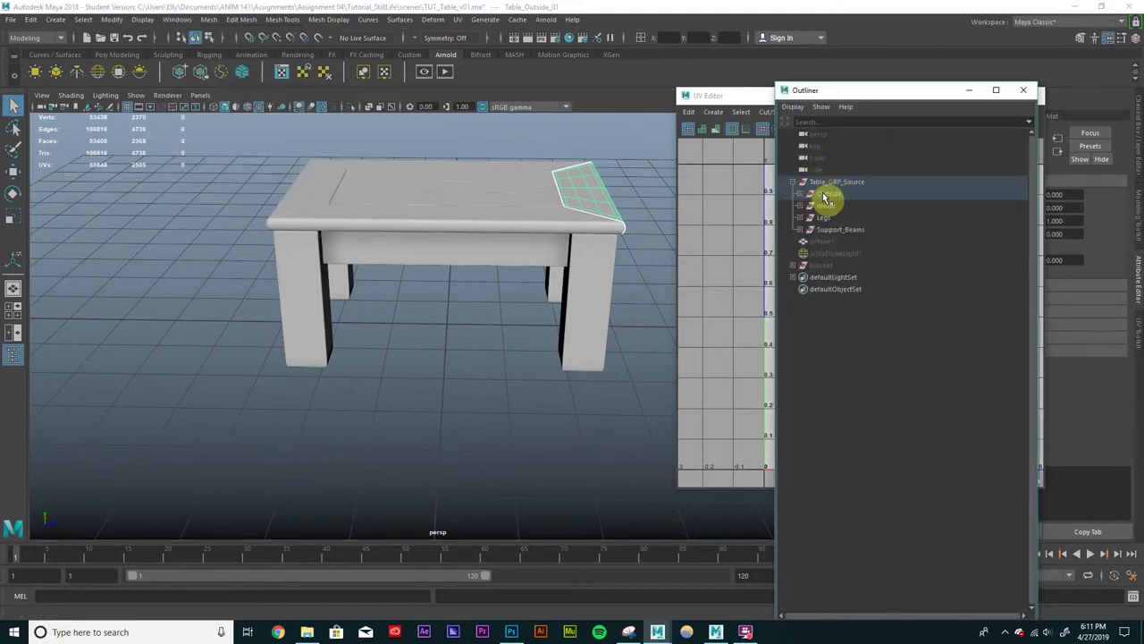
left_click(799, 195)
left_click(800, 254)
left_click(801, 301)
left_click(800, 362)
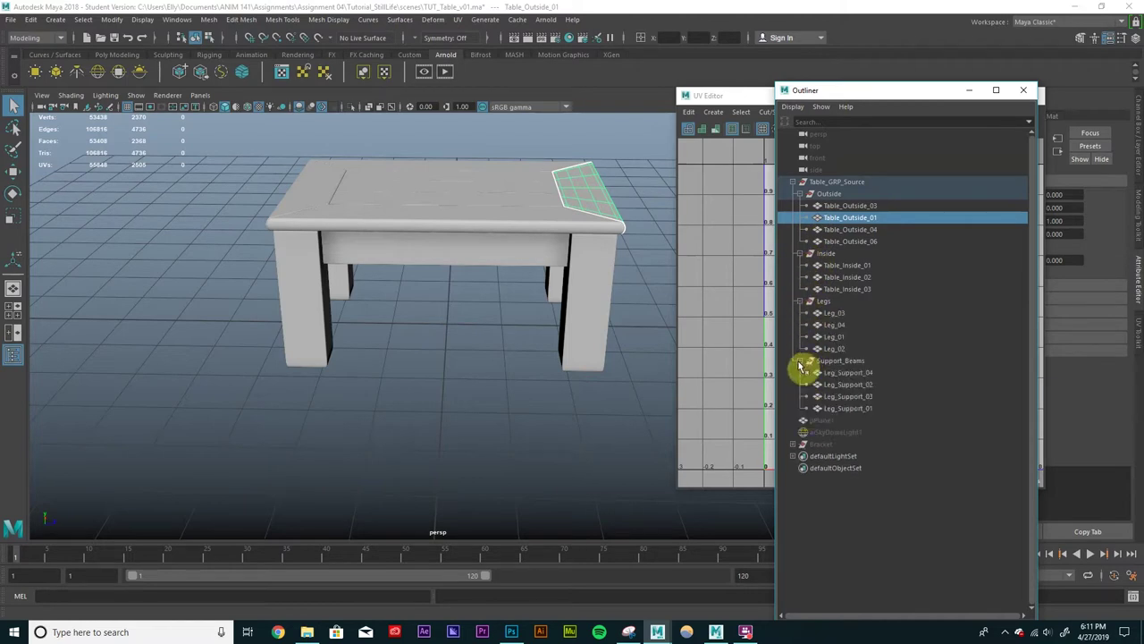
Step: Identify the boards Table_Outside_04, 06, 01, 03 and Table_Inside_01 by selecting them
left_click_drag(672, 235, 453, 241, "alt")
left_click(454, 241)
left_click(401, 243)
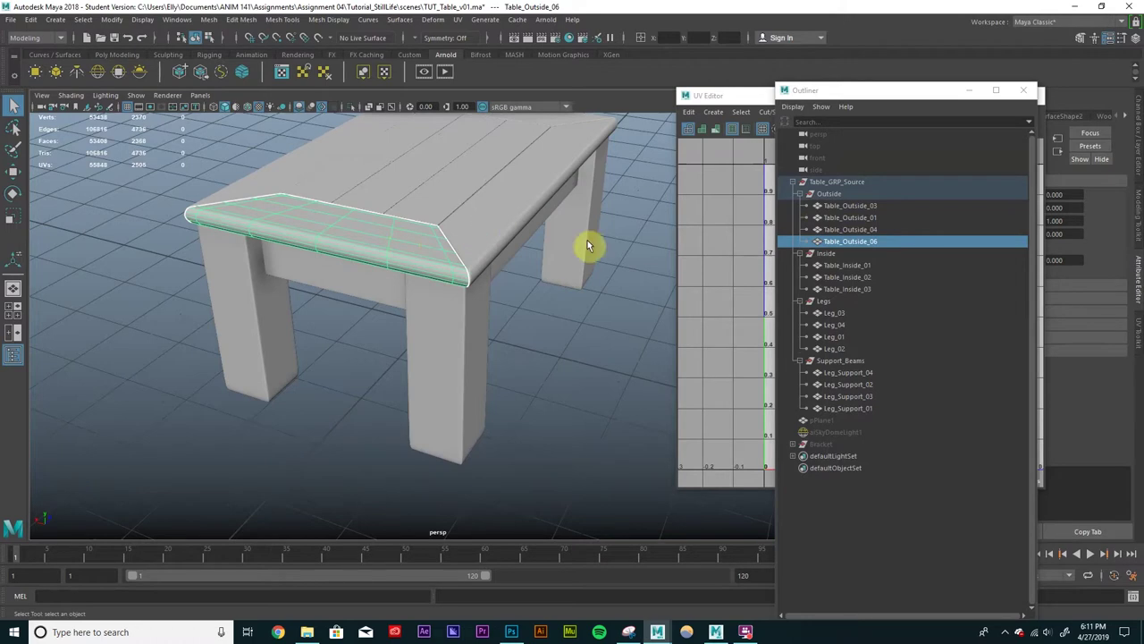
left_click_drag(412, 243, 437, 286, "alt")
middle_click_drag(559, 260, 536, 278, "alt")
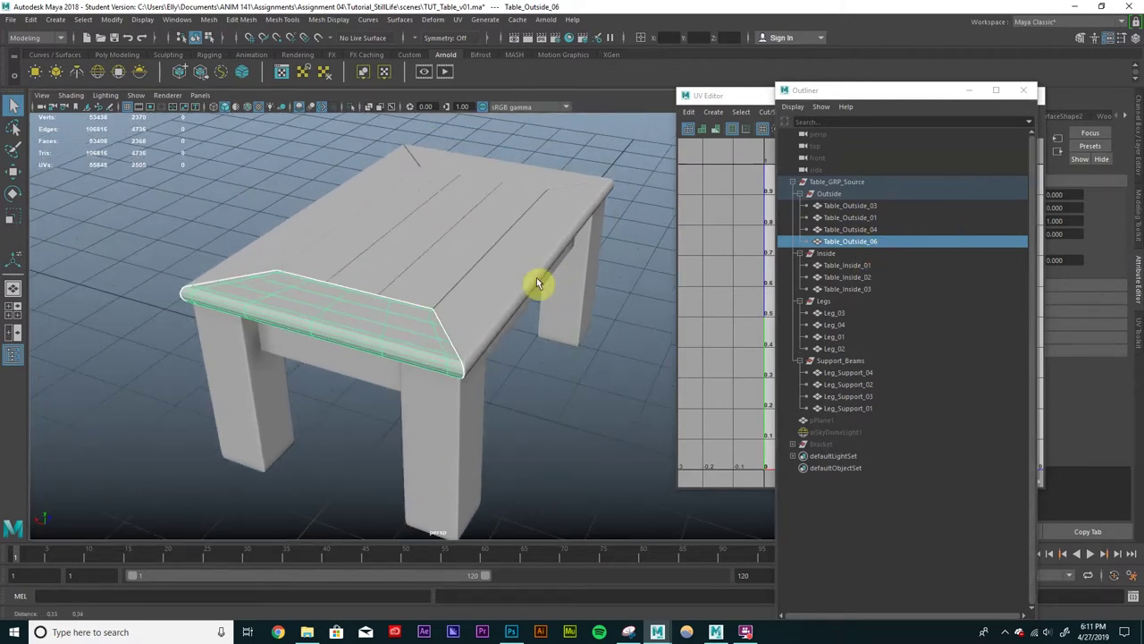
left_click(504, 272)
left_click(469, 178)
left_click(372, 189)
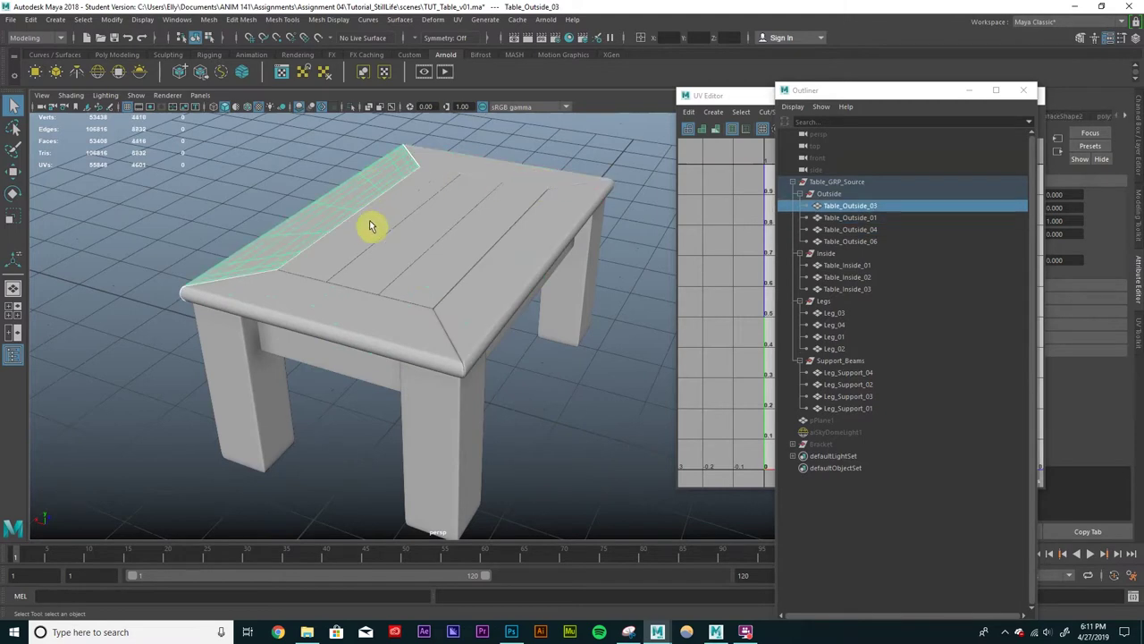
left_click(372, 225)
left_click(482, 238)
left_click(521, 222)
left_click_drag(521, 223, 581, 214, "alt")
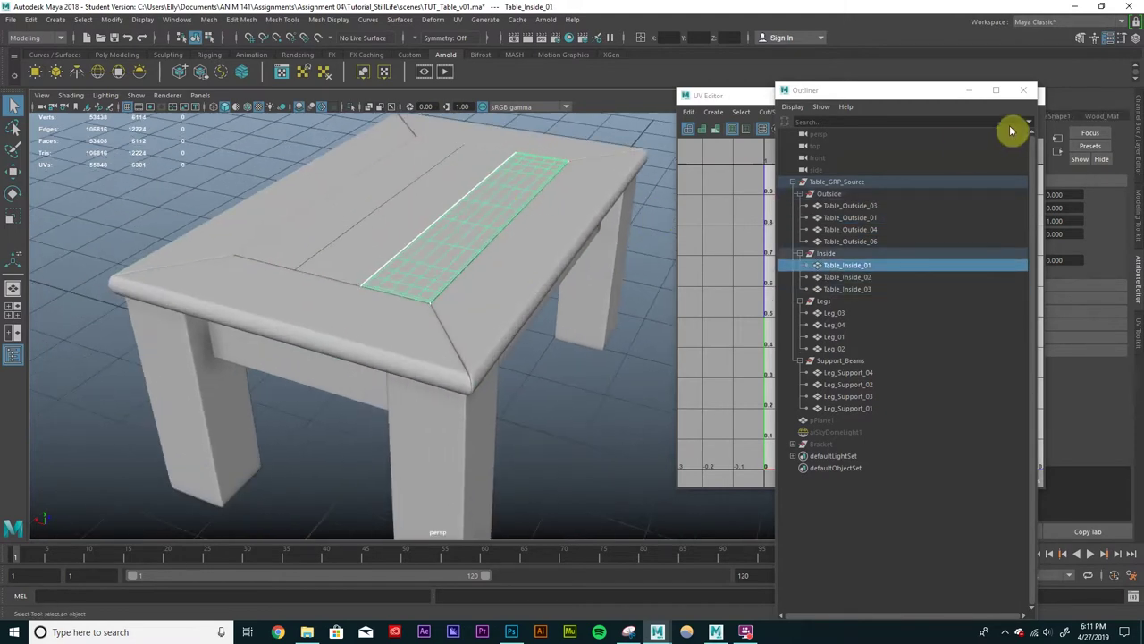
Step: Collapse Table_GRP_Source, shift the Outliner right and clear the selection
left_click(793, 182)
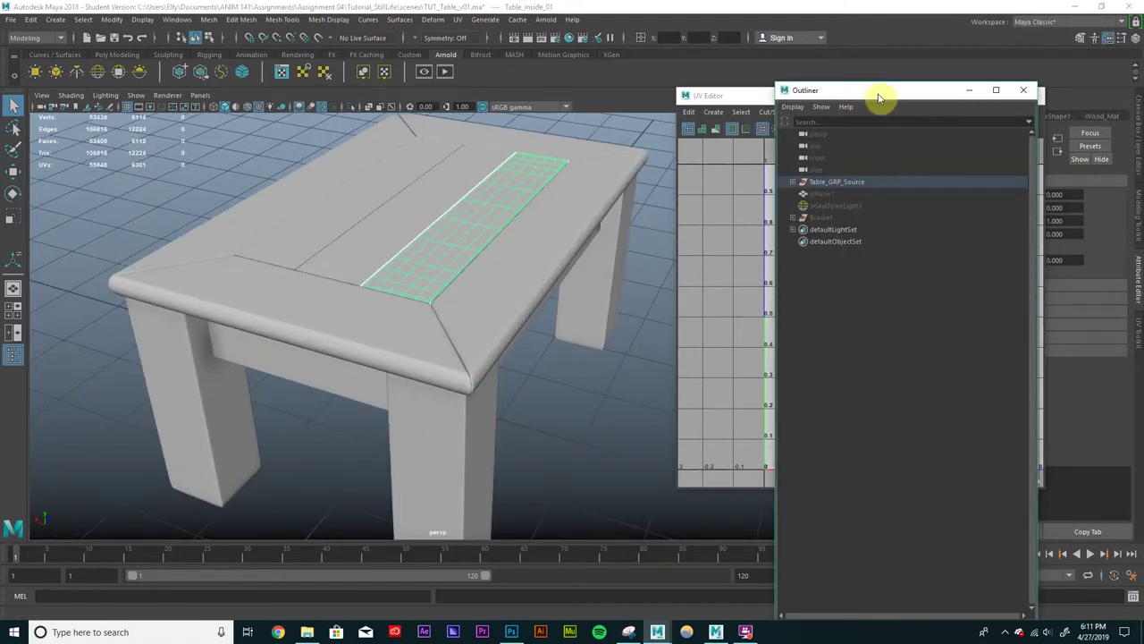
left_click_drag(880, 98, 907, 101)
left_click(645, 274)
right_click_drag(644, 275, 516, 199, "alt")
left_click_drag(516, 198, 517, 194, "alt")
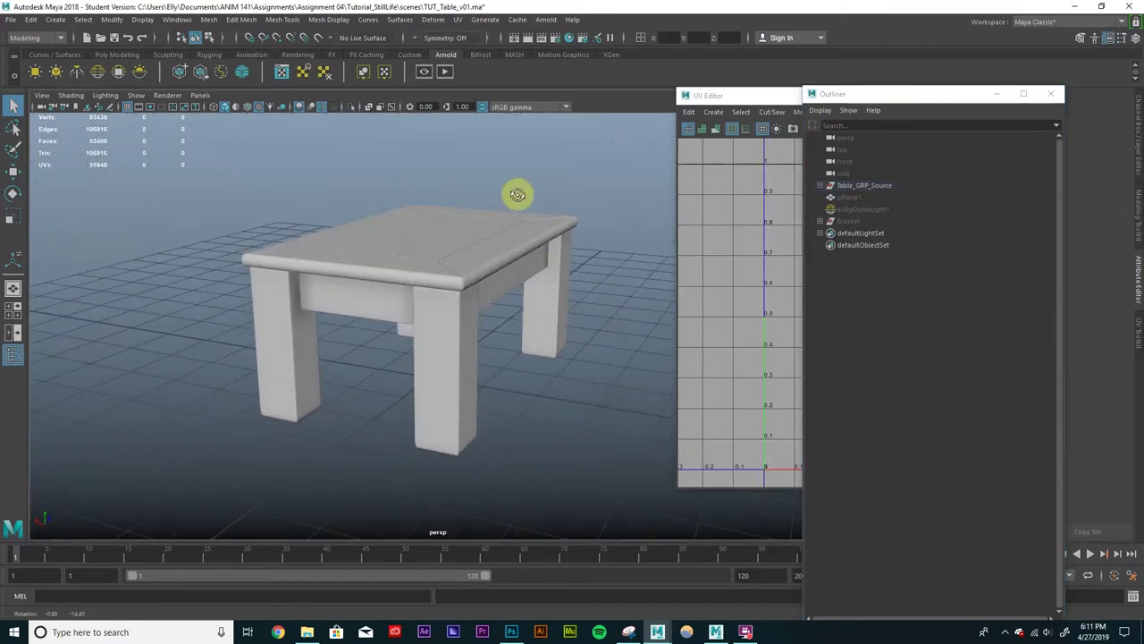
right_click_drag(518, 194, 531, 211, "alt")
left_click_drag(531, 212, 534, 179, "alt")
Step: Check Table_Outside_04 and Table_Inside_02, then marquee-select every piece of the table
left_click(521, 230)
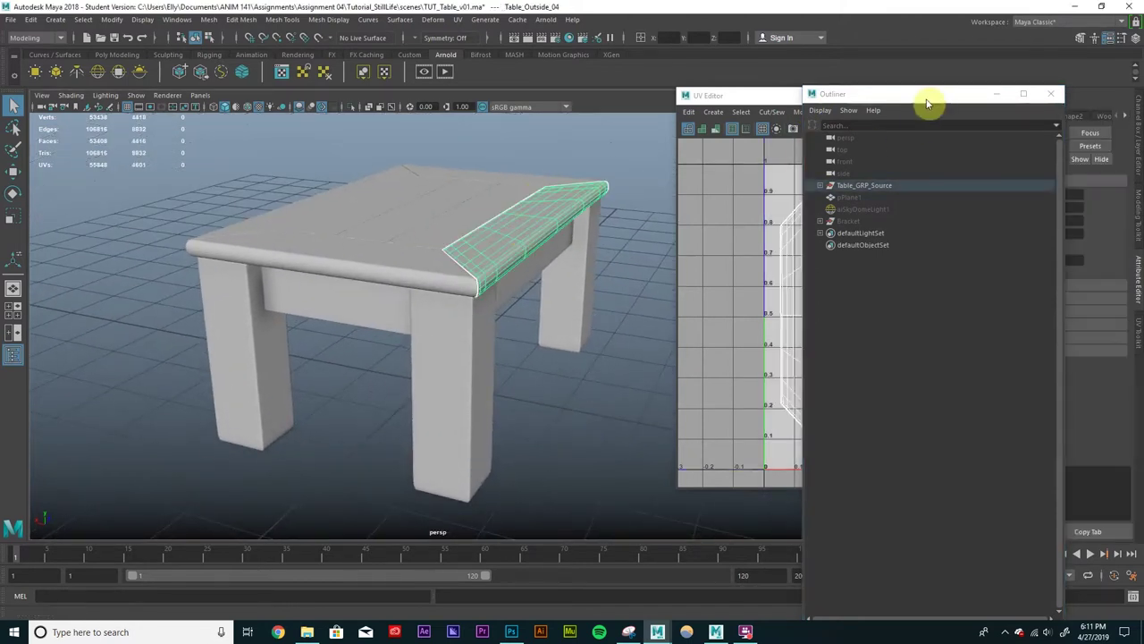
left_click(407, 225)
left_click_drag(414, 223, 472, 208, "alt")
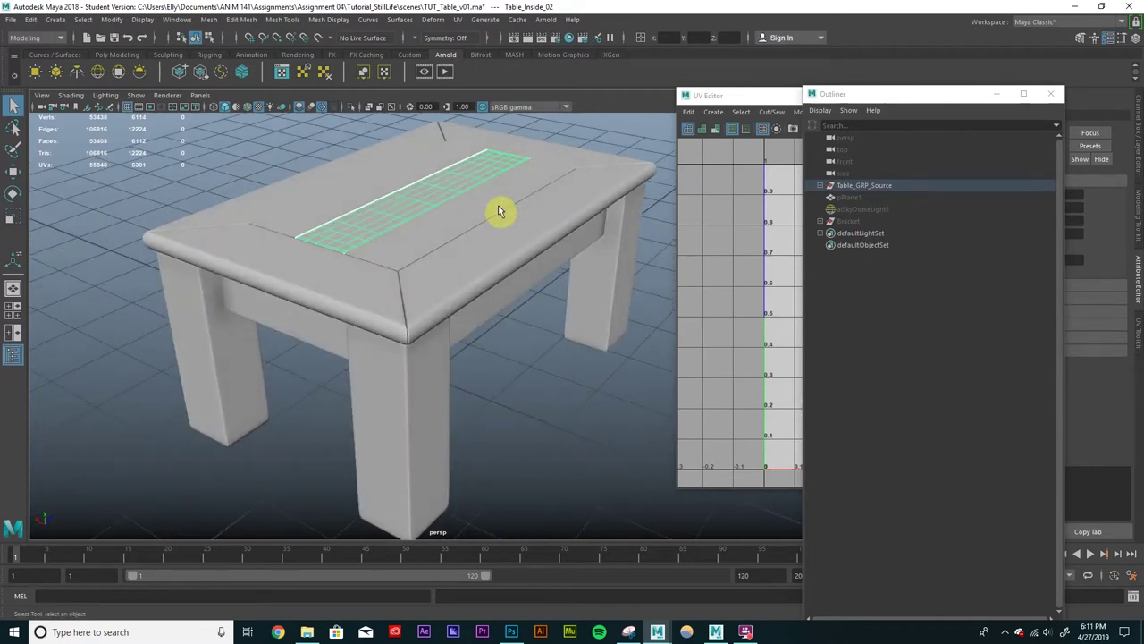
right_click_drag(497, 207, 464, 160, "alt")
right_click_drag(626, 263, 464, 215, "alt")
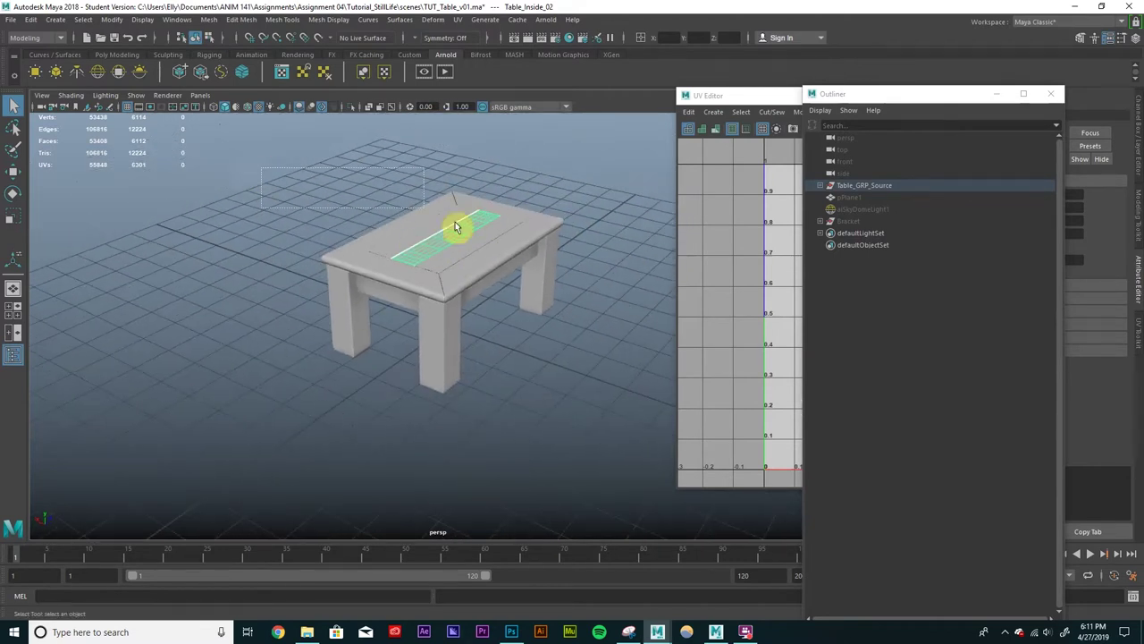
left_click_drag(605, 427, 471, 159)
Step: Export the selected table as OBJ to Tutorial_Table_Export.obj, replacing the existing file
left_click(10, 19)
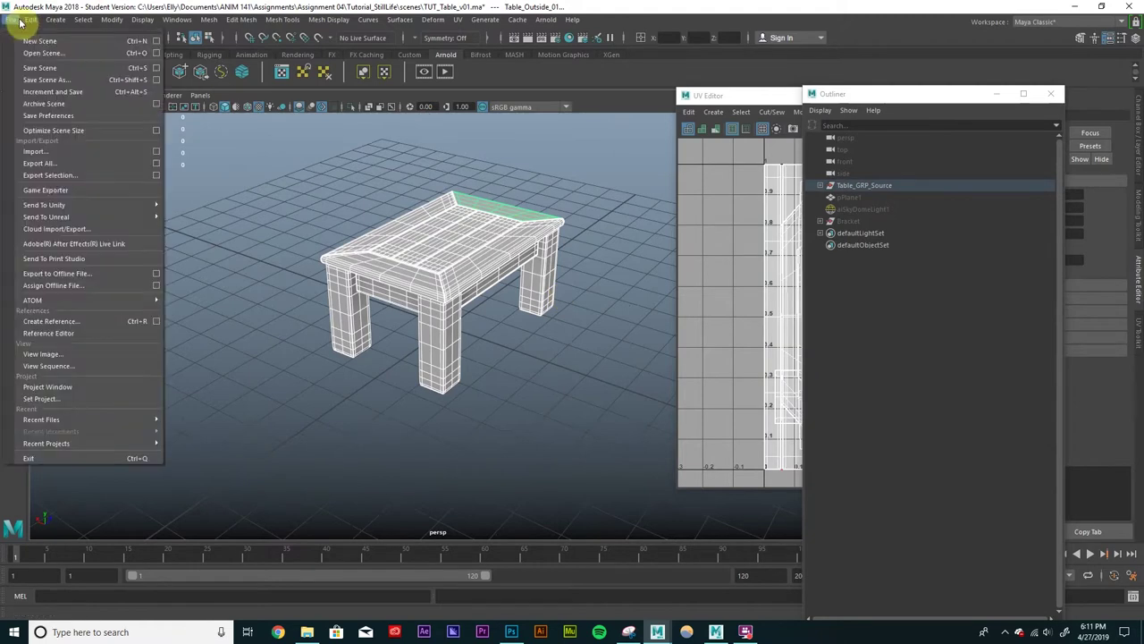
left_click(63, 174)
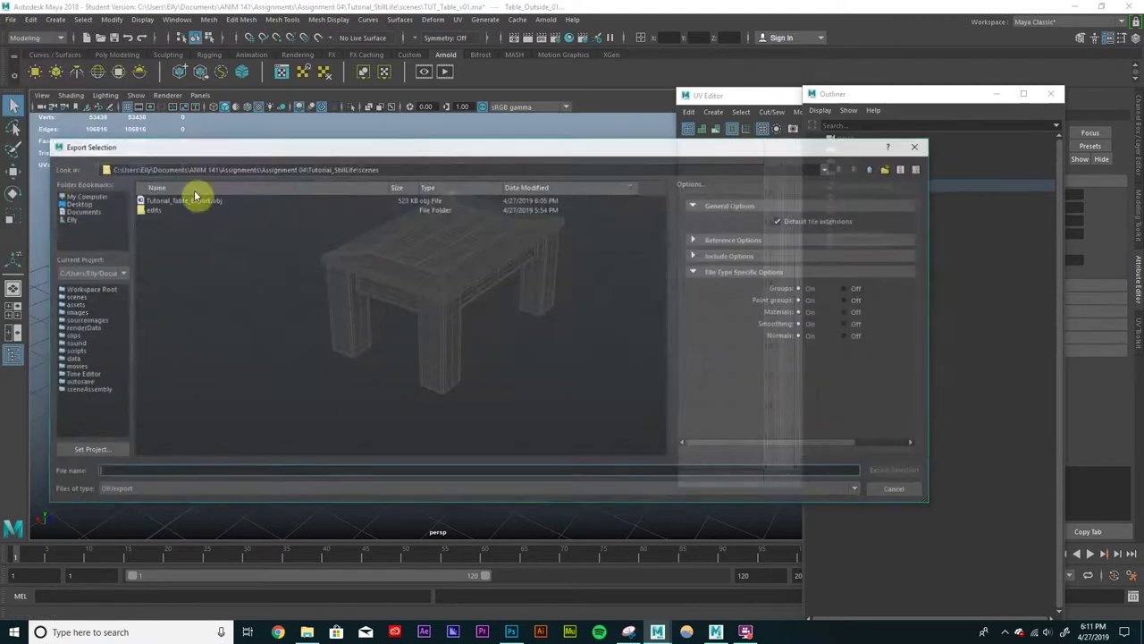
left_click(153, 490)
left_click(151, 491)
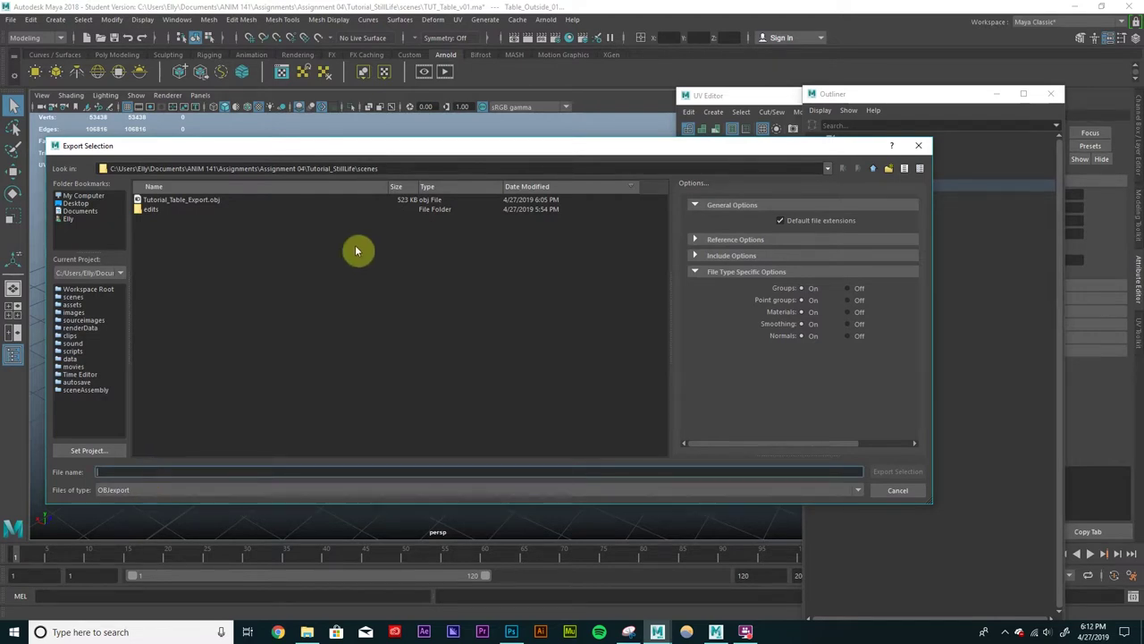
left_click(190, 201)
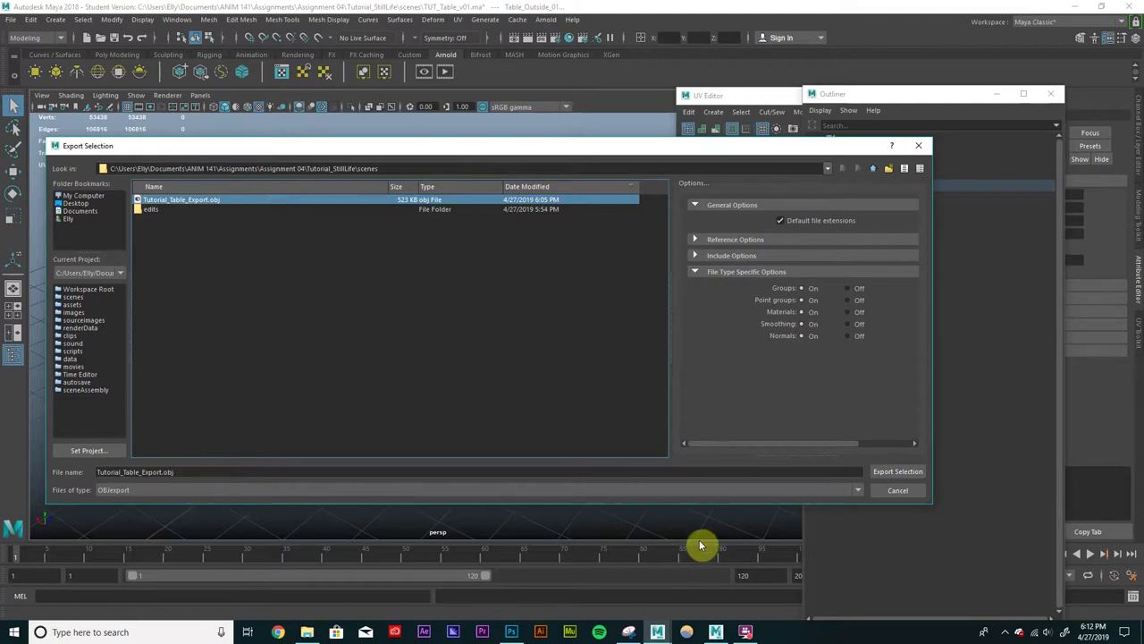
left_click(908, 474)
left_click(466, 341)
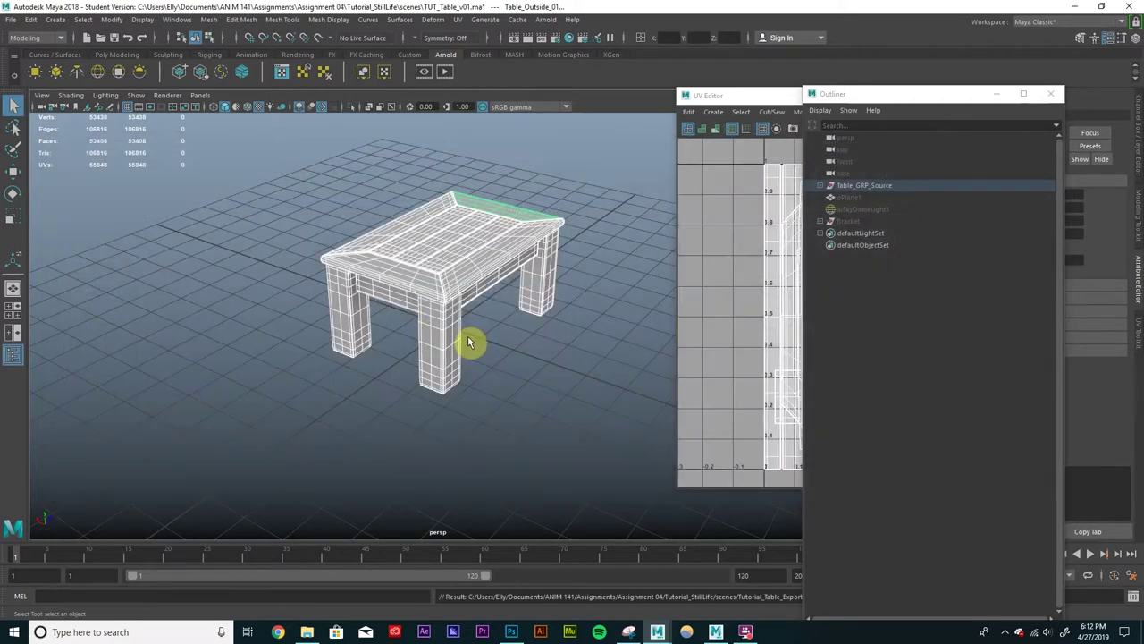
Step: In Mudbox, import the Tutorial_Table_Export.obj table model
mouse_move(715, 632)
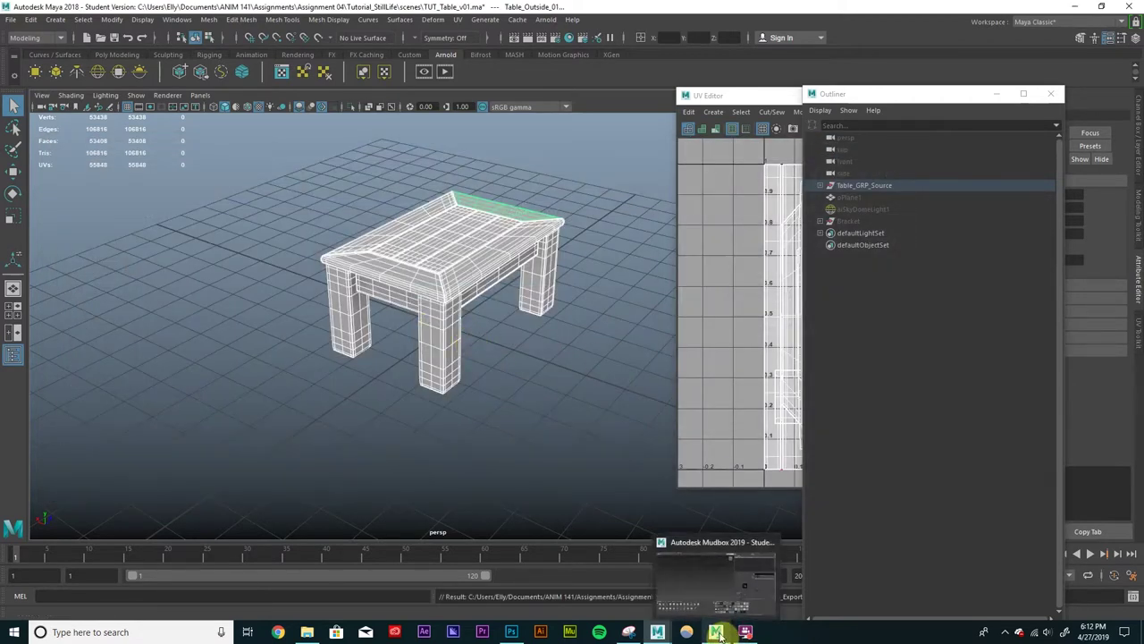
left_click(713, 554)
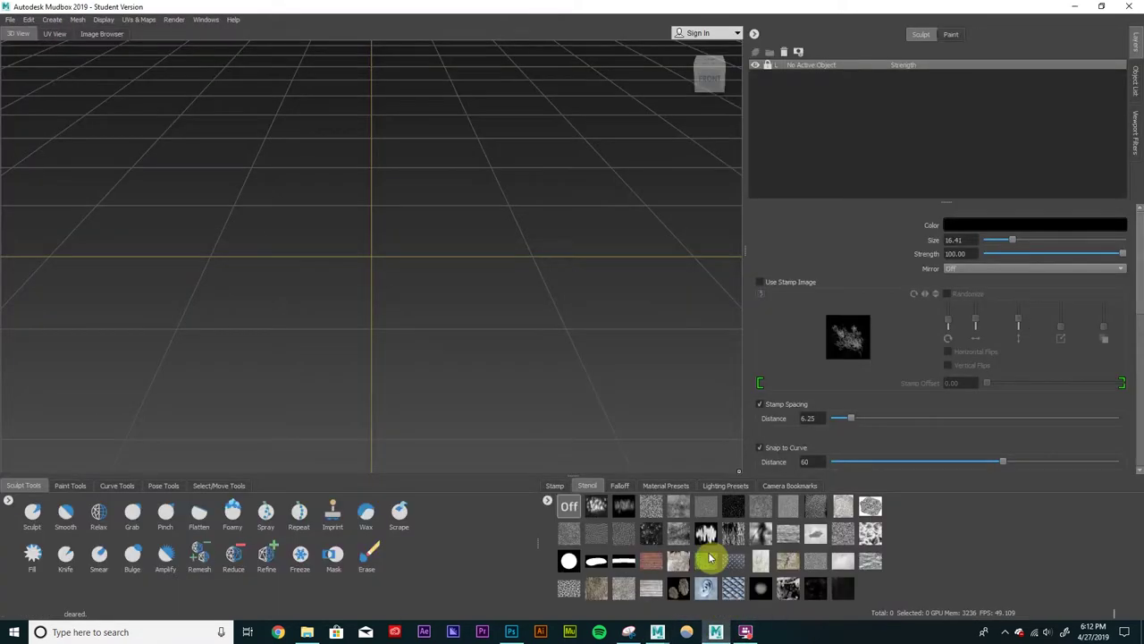
left_click(9, 20)
left_click(48, 149)
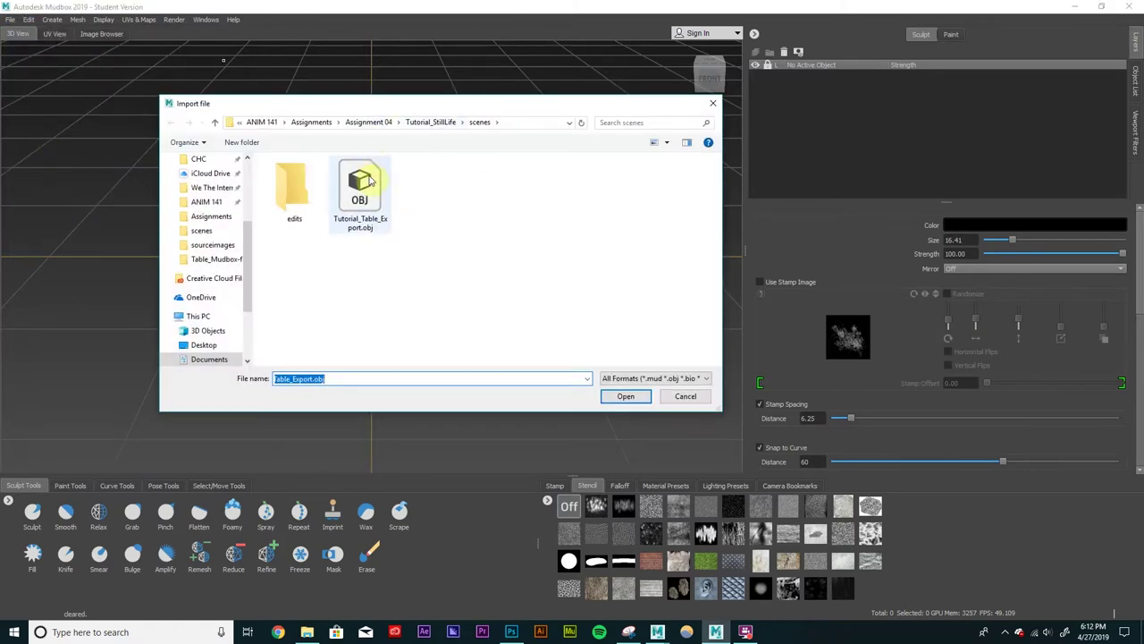
left_click(369, 182)
left_click(628, 397)
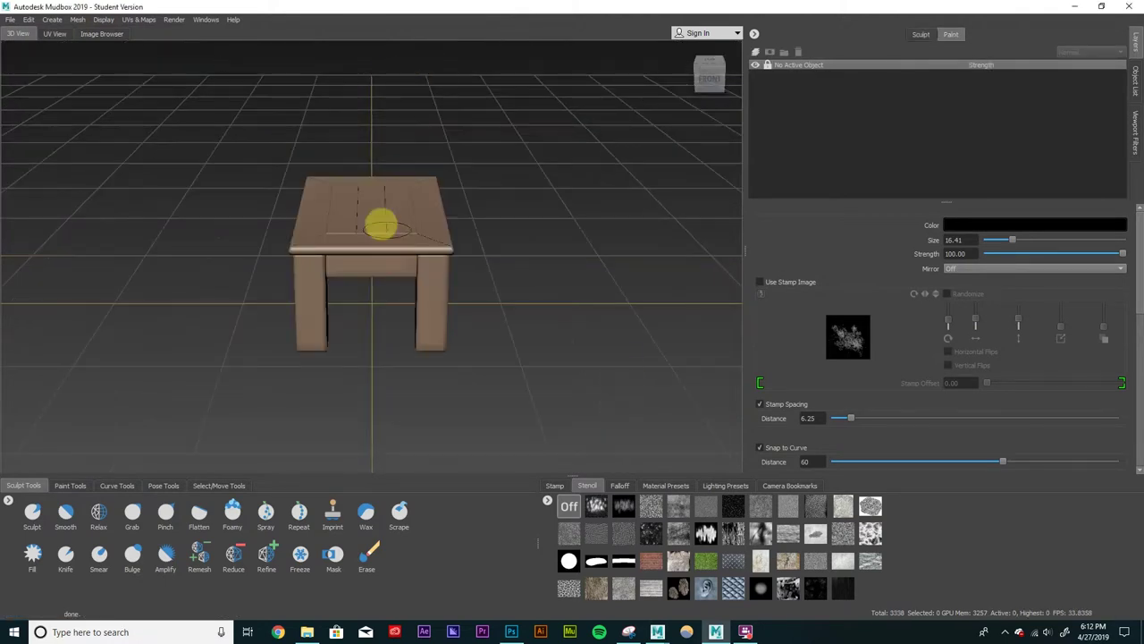
Step: Frame the whole table and orbit to a three-quarter view from above
right_click_drag(381, 223, 529, 196, "alt")
mouse_move(529, 196)
left_mouse_down("alt")
mouse_move(596, 258)
mouse_move(430, 247)
mouse_move(345, 171)
mouse_move(376, 210)
mouse_move(432, 219)
mouse_move(463, 211)
mouse_move(439, 179)
mouse_move(406, 179)
mouse_move(394, 192)
mouse_move(447, 179)
mouse_move(439, 171)
mouse_move(496, 182)
mouse_move(429, 176)
mouse_move(476, 188)
left_mouse_up("alt")
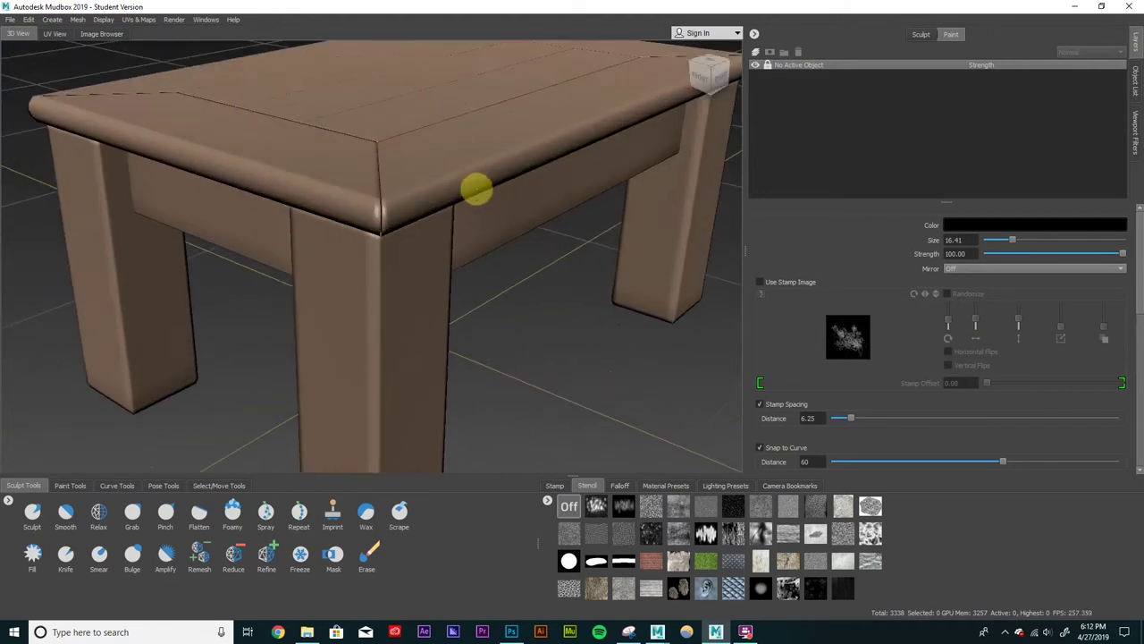
key("f")
left_click_drag(391, 169, 650, 372, "alt")
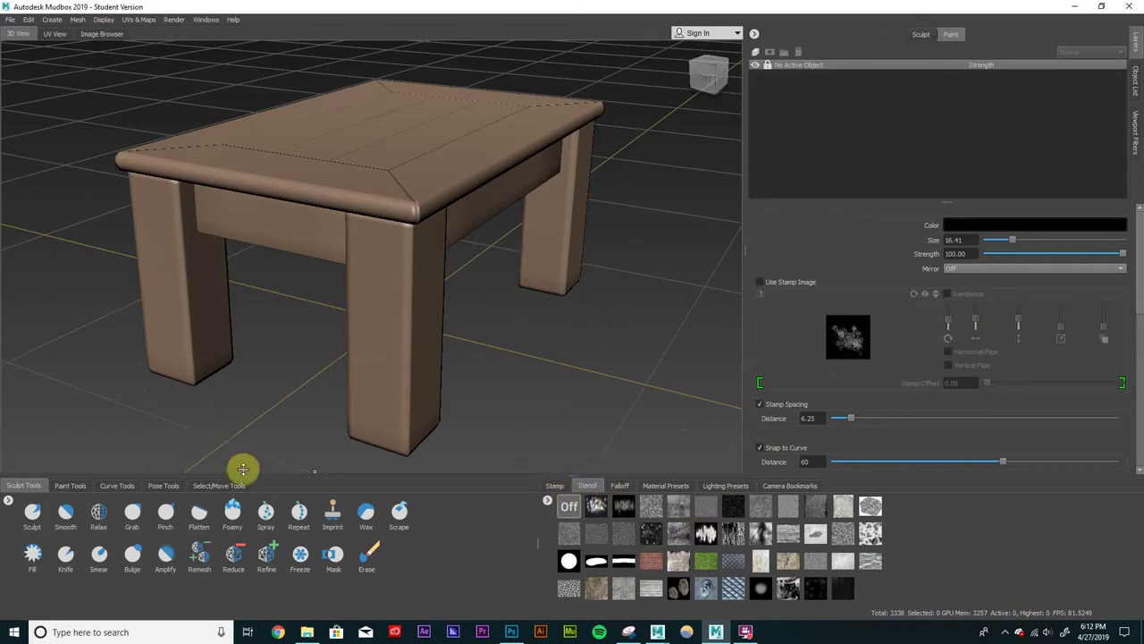
Step: Brush black test strokes on the front leg and table top on new diffuse Paint Layer 1
left_click(72, 485)
left_click_drag(197, 449, 382, 289, "alt")
left_click(381, 289)
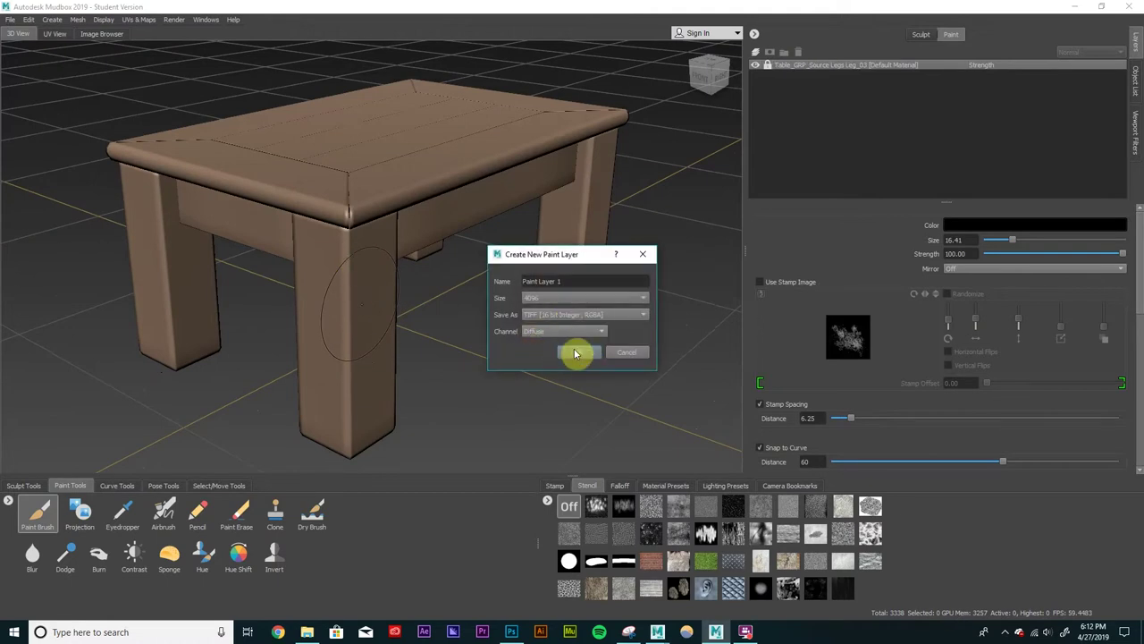
left_click(576, 354)
mouse_move(366, 263)
left_mouse_down()
mouse_move(338, 289)
mouse_move(367, 350)
mouse_move(348, 396)
left_mouse_up()
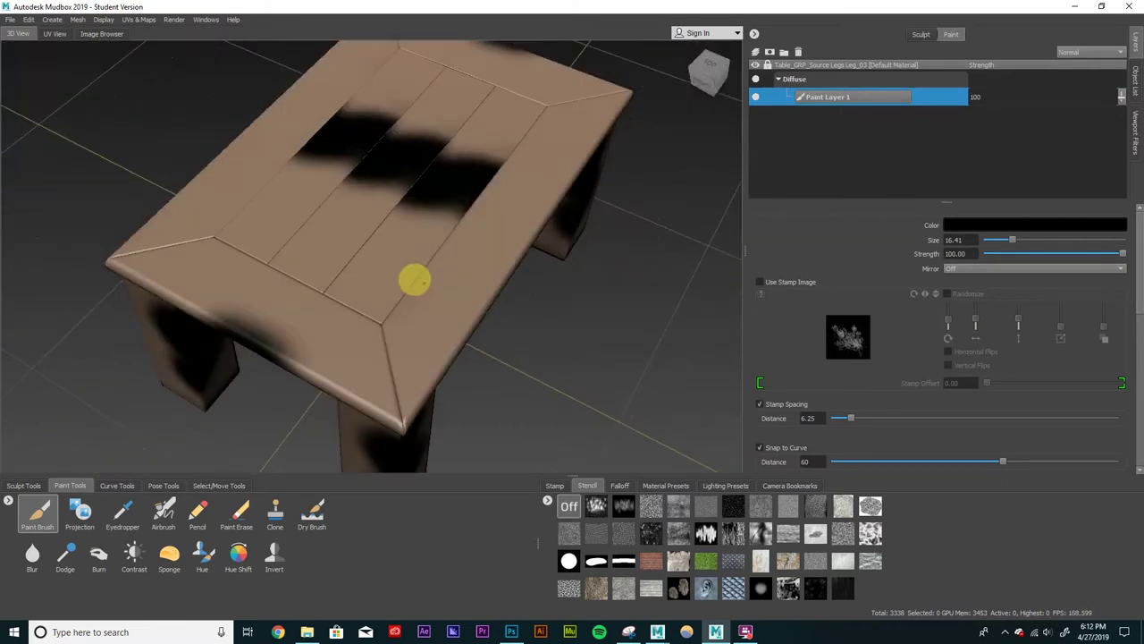
mouse_move(408, 276)
left_mouse_down()
mouse_move(354, 256)
mouse_move(618, 270)
left_mouse_up()
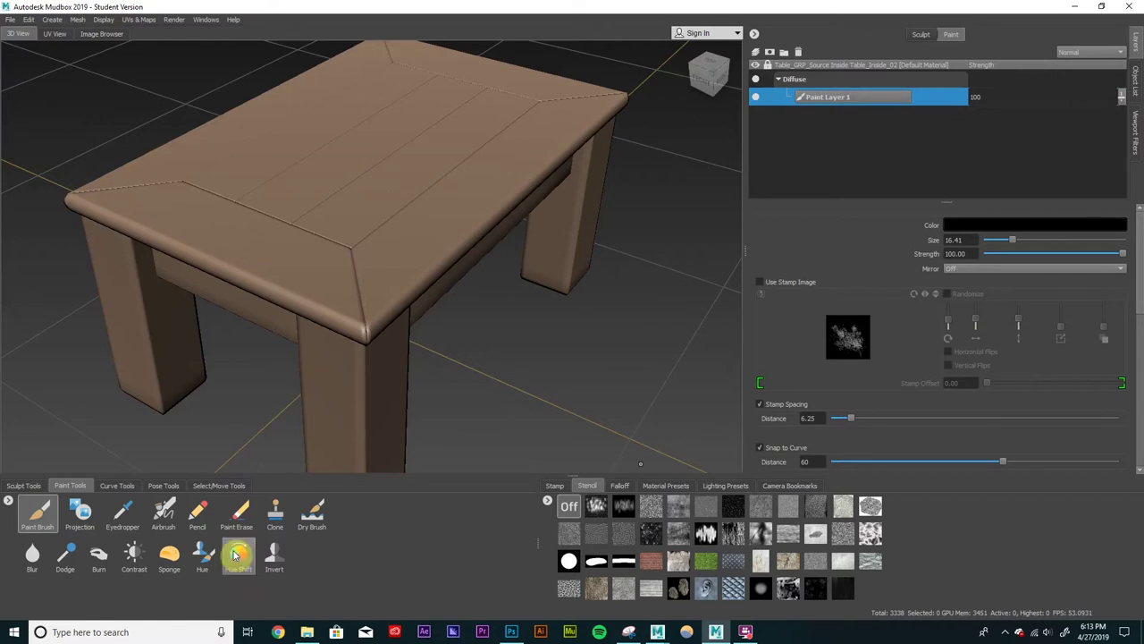
Step: Select the table's outer side piece as an object and delete Paint Layer 1
left_click(218, 485)
left_click(75, 512)
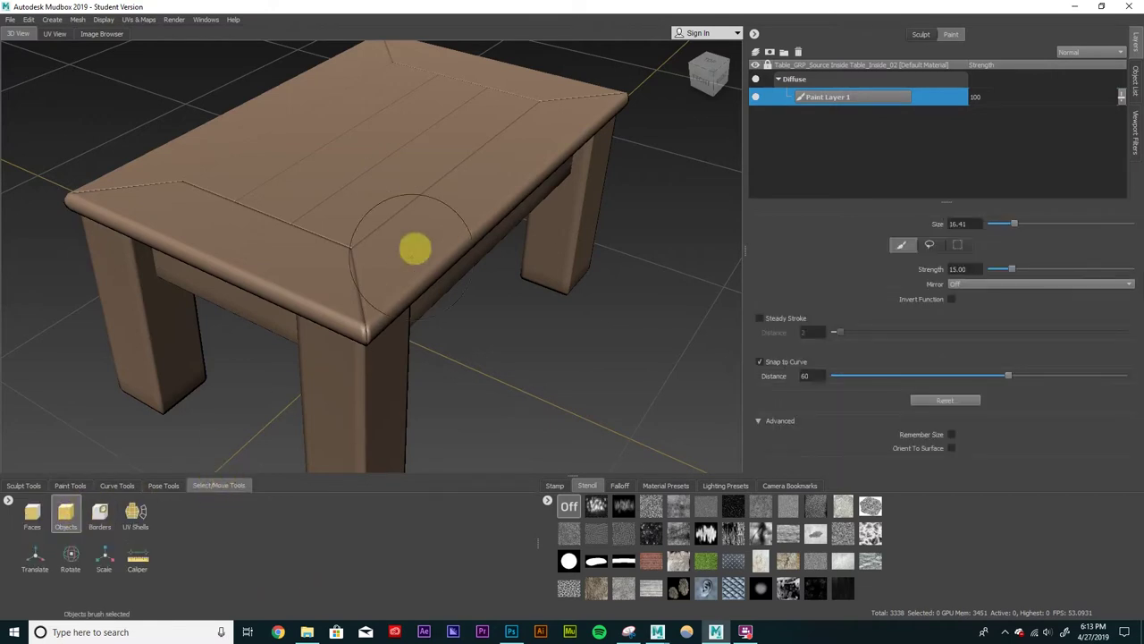
left_click_drag(408, 248, 459, 263, "alt")
left_click(459, 262)
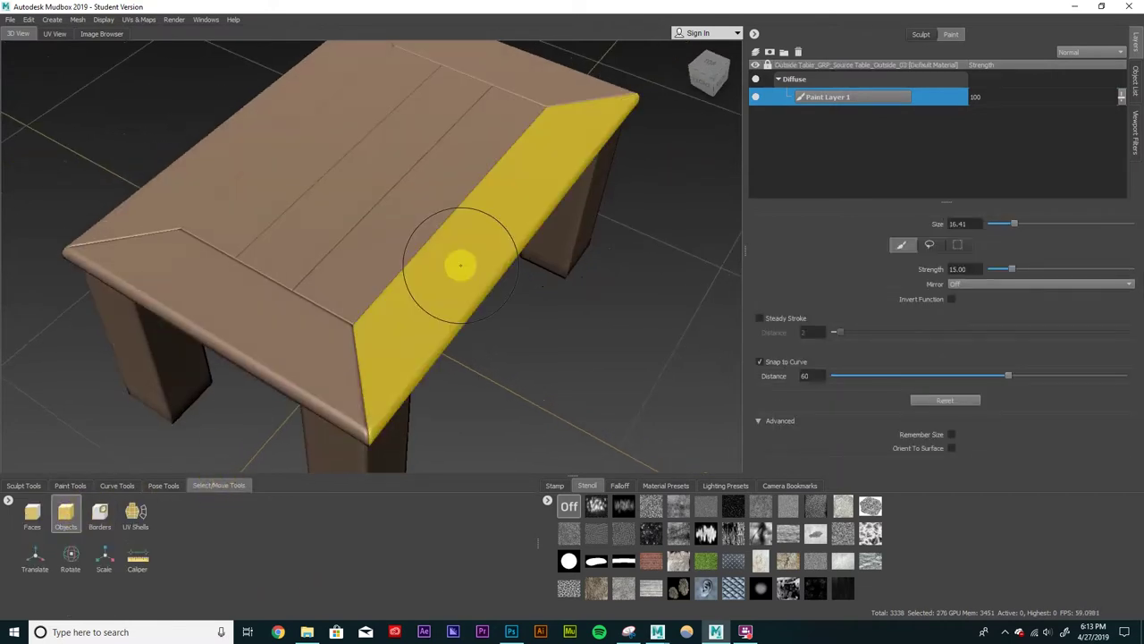
right_click(811, 99)
left_click(867, 149)
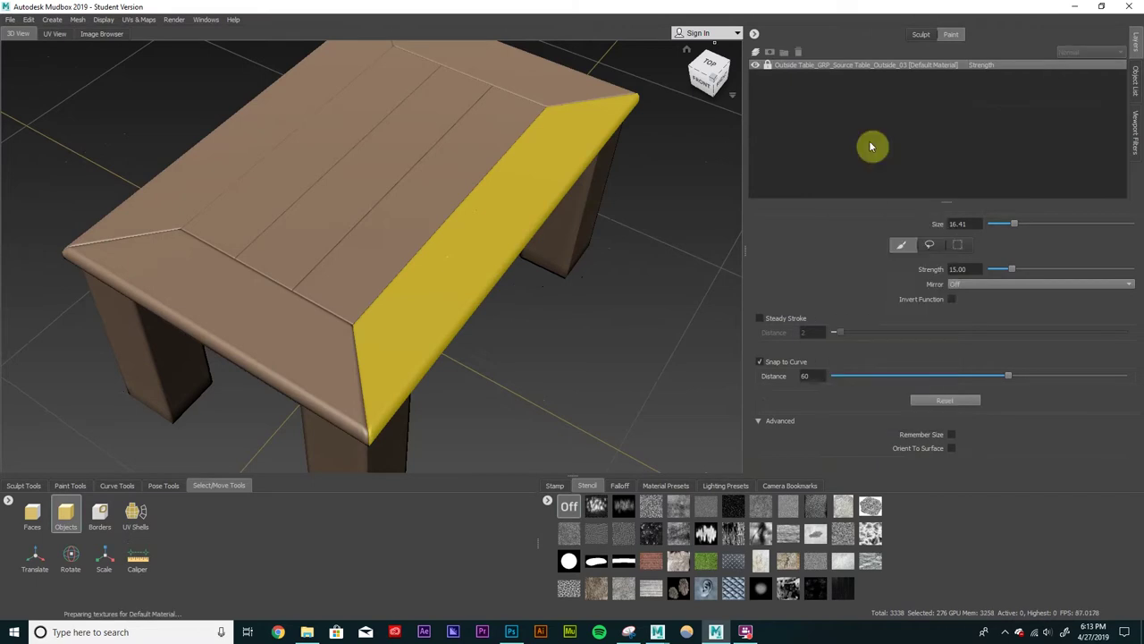
Step: With the Sculpt layers list shown, isolate the yellow front plank Table_Outside_03
left_click(926, 39)
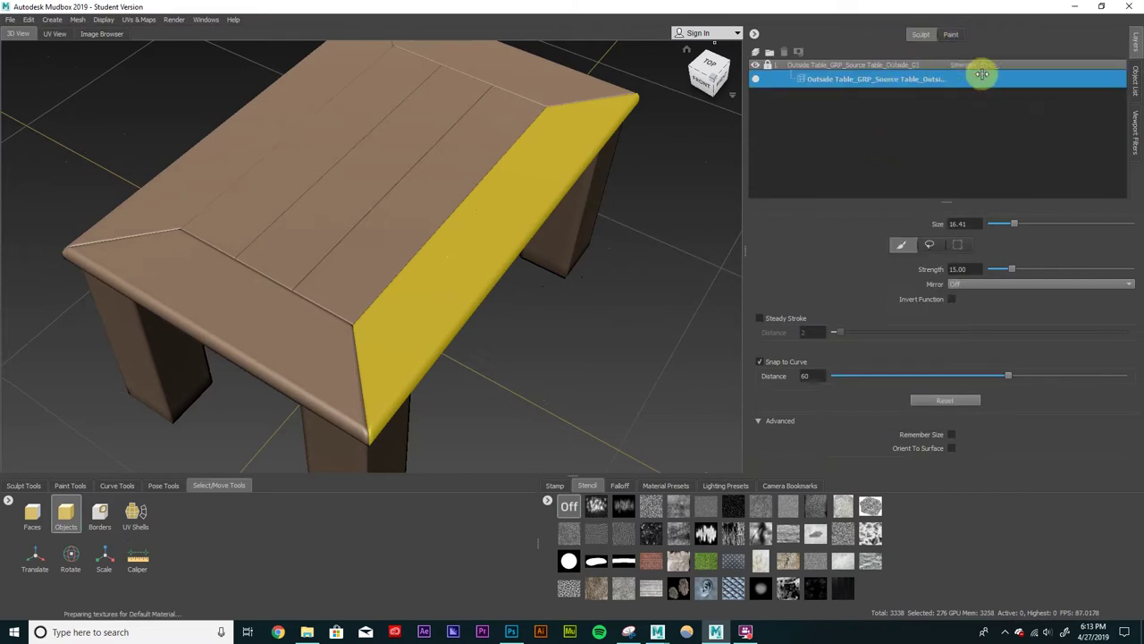
right_click(490, 230)
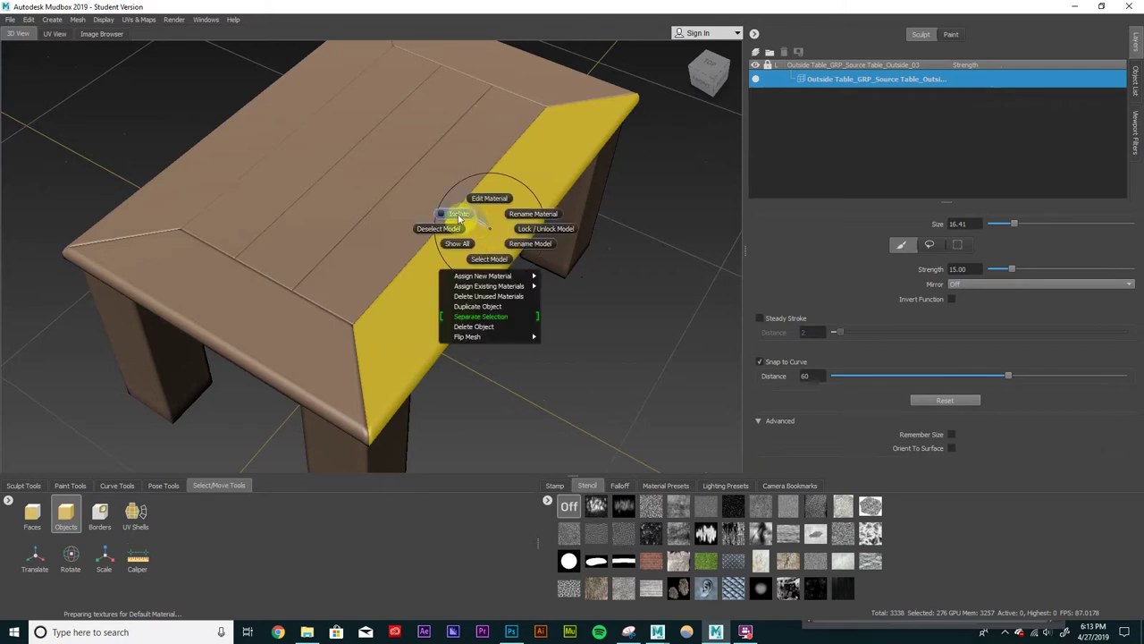
left_click(458, 213)
scroll(465, 206, "up", 3)
mouse_move(474, 185)
left_mouse_down("alt")
mouse_move(456, 176)
mouse_move(486, 196)
left_mouse_up("alt")
right_click(420, 164)
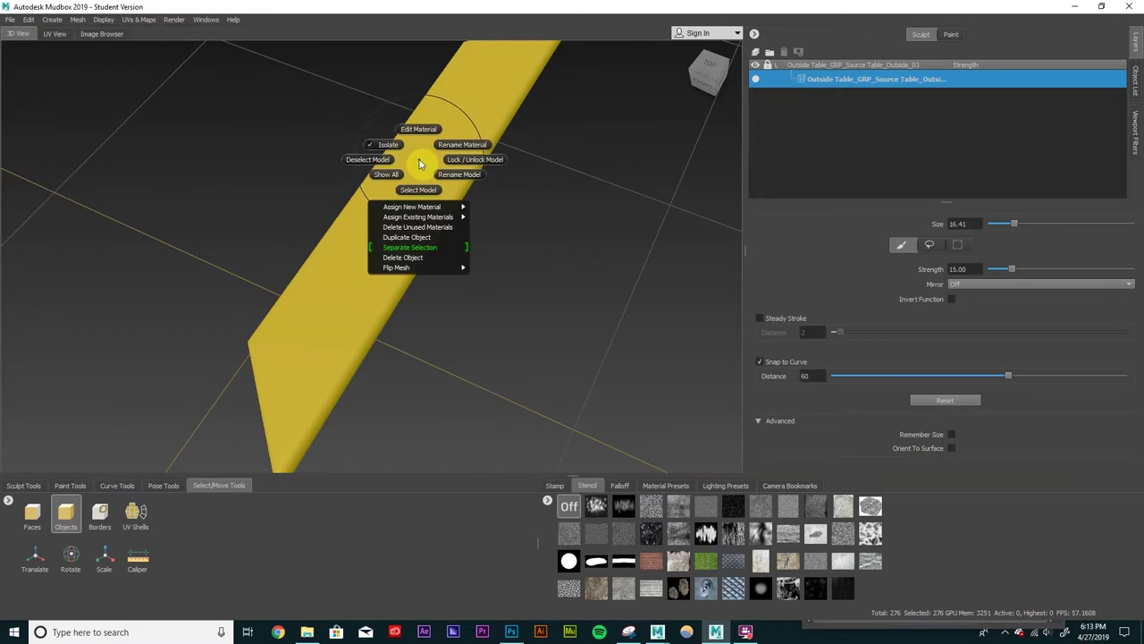
Step: Assign the plank a new Mudbox material, Table_Outside_03_Mat
mouse_move(438, 206)
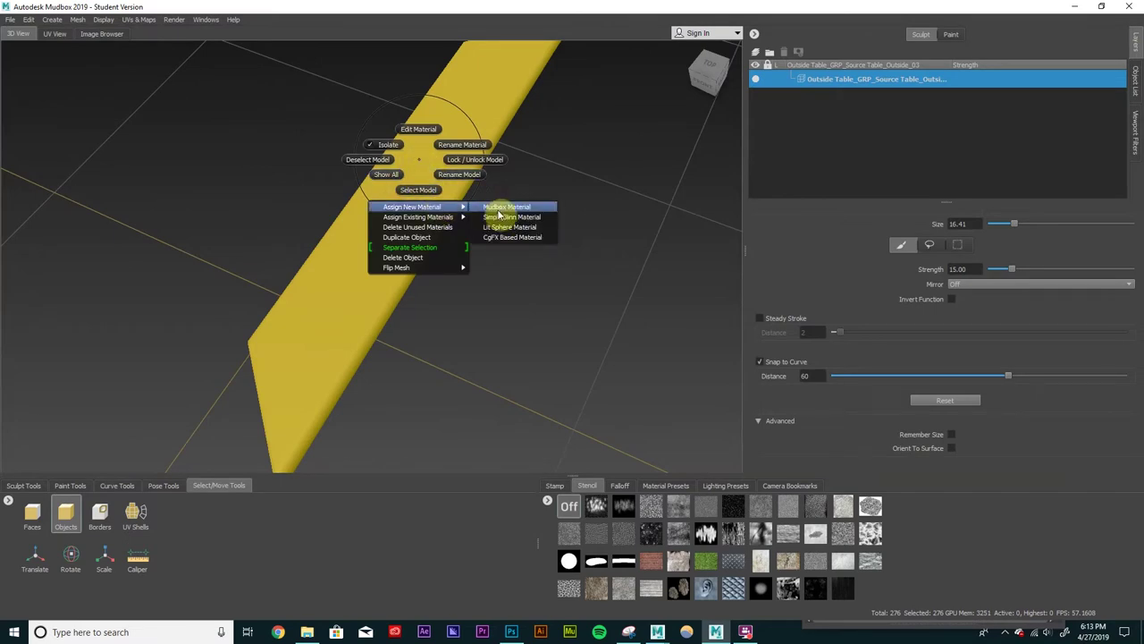
left_click(528, 204)
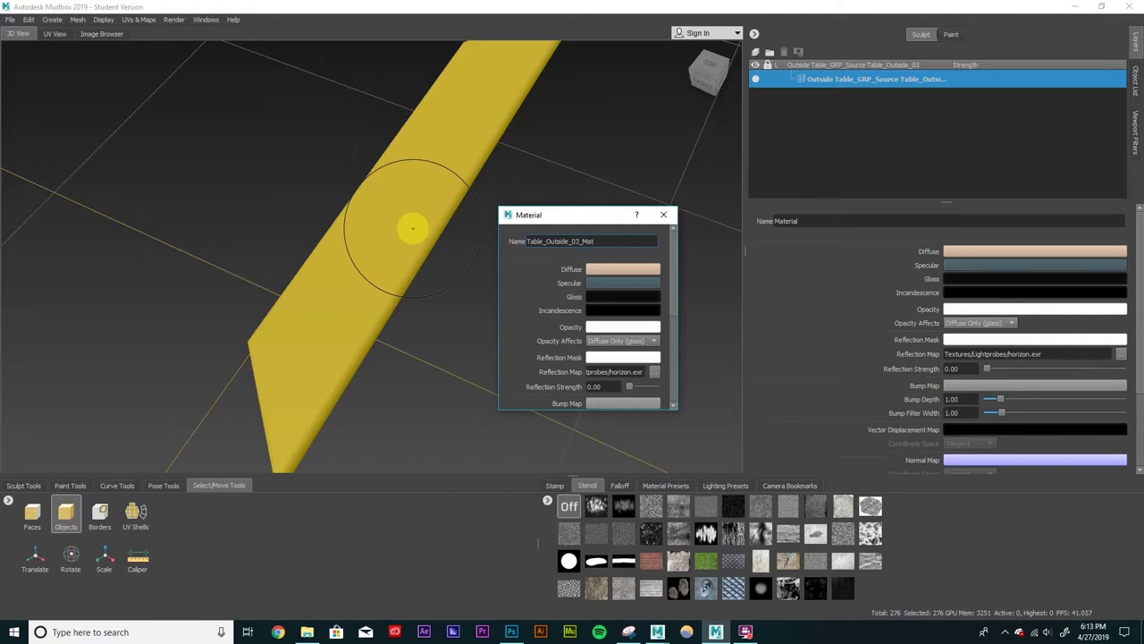
left_click(664, 214)
key("f")
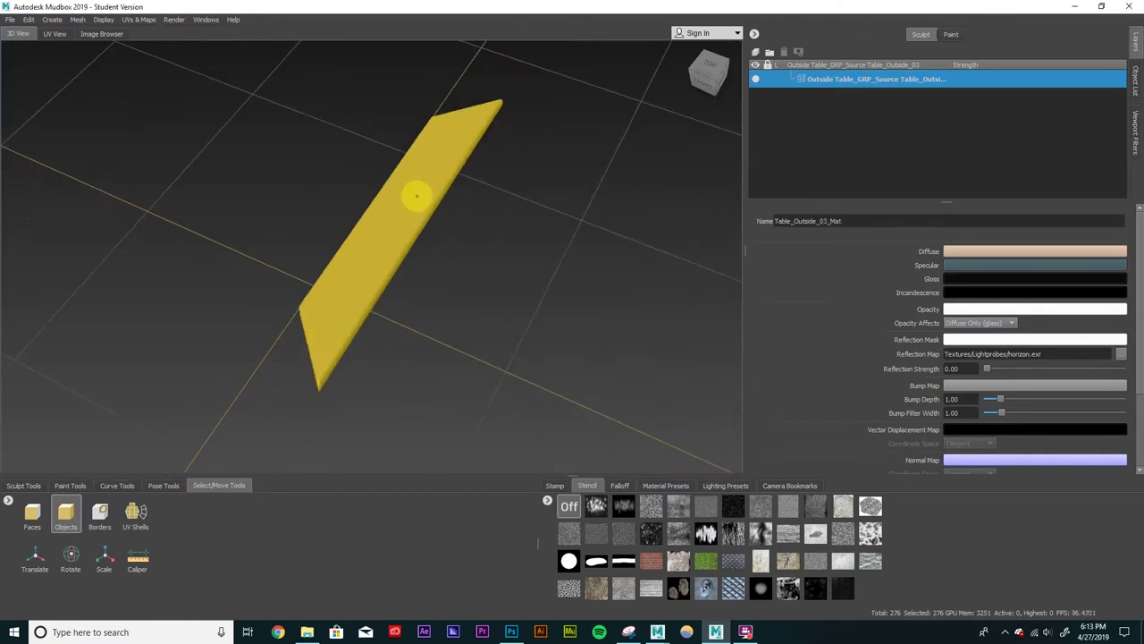
Step: Unhide the whole table and clear the plank selection
right_click(417, 195)
left_click(439, 197)
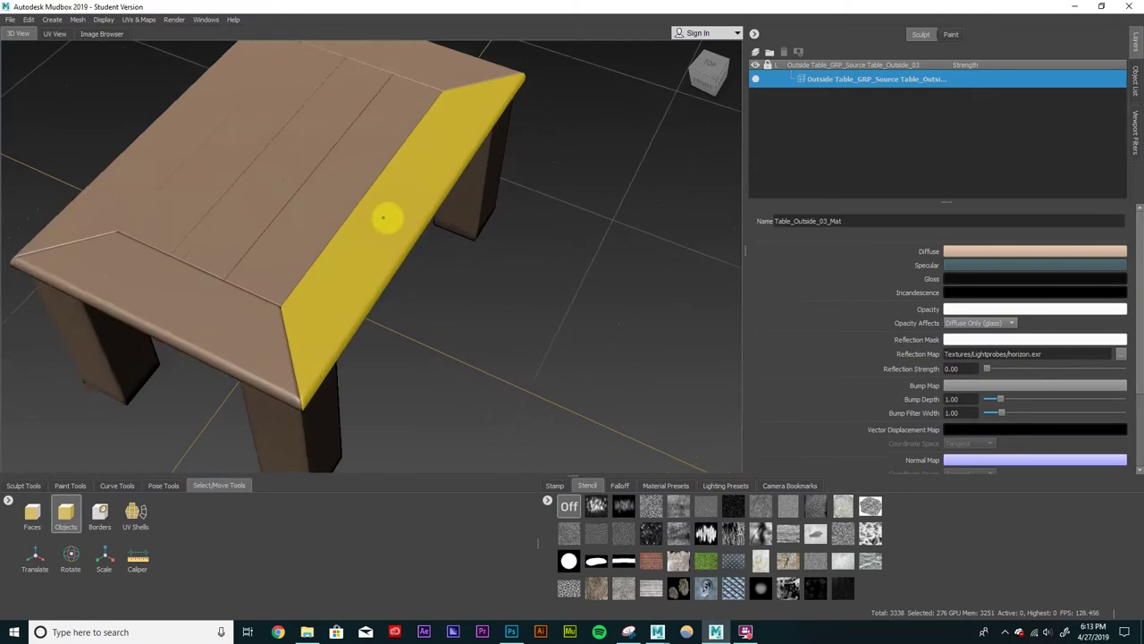
left_click_drag(383, 217, 463, 250, "alt")
left_click(65, 511)
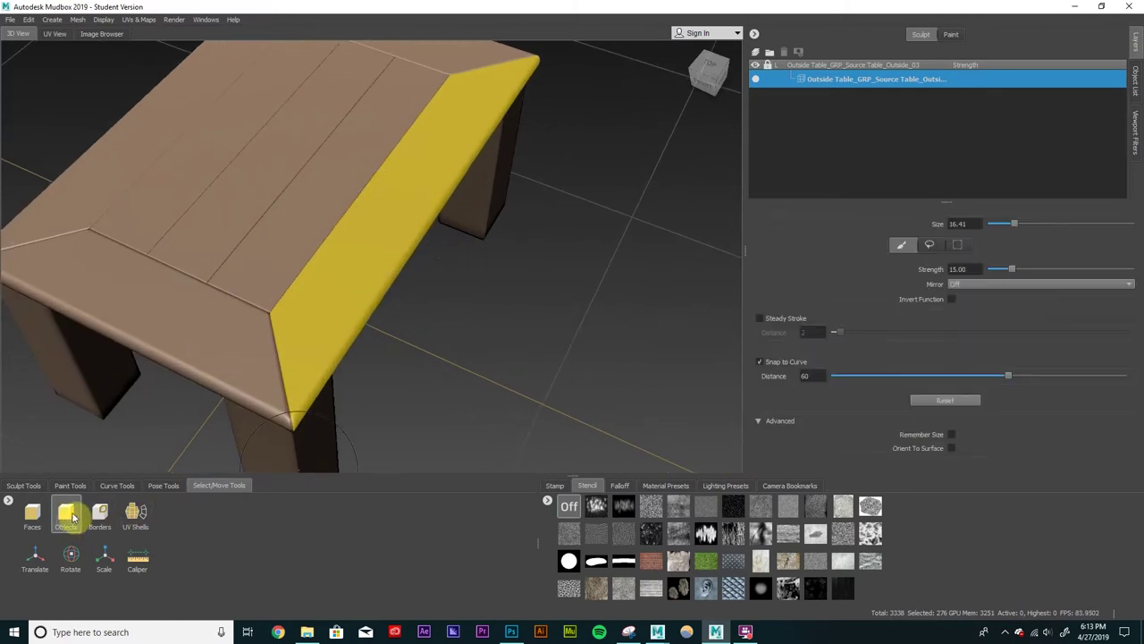
left_click(568, 307)
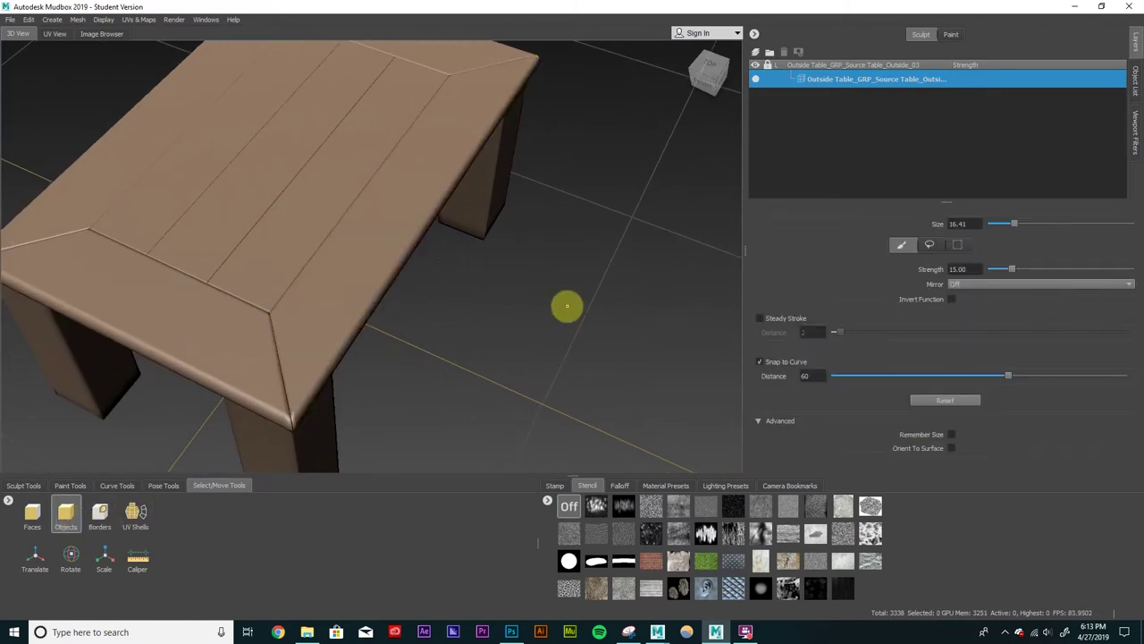
Step: Paint a black test stroke on a new paint layer, then delete Paint Layer 1
left_click(71, 486)
left_click(38, 511)
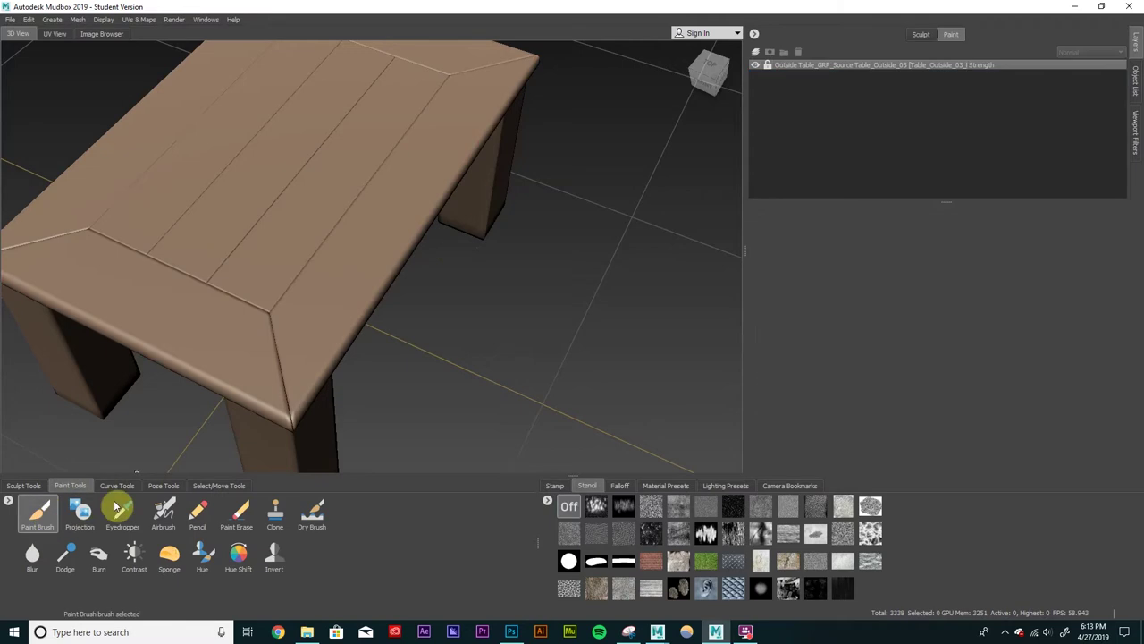
left_click(390, 243)
left_click(573, 349)
mouse_move(388, 235)
left_mouse_down()
mouse_move(413, 185)
mouse_move(373, 311)
mouse_move(394, 250)
mouse_move(480, 132)
mouse_move(462, 151)
mouse_move(440, 88)
mouse_move(424, 89)
mouse_move(471, 164)
left_mouse_up()
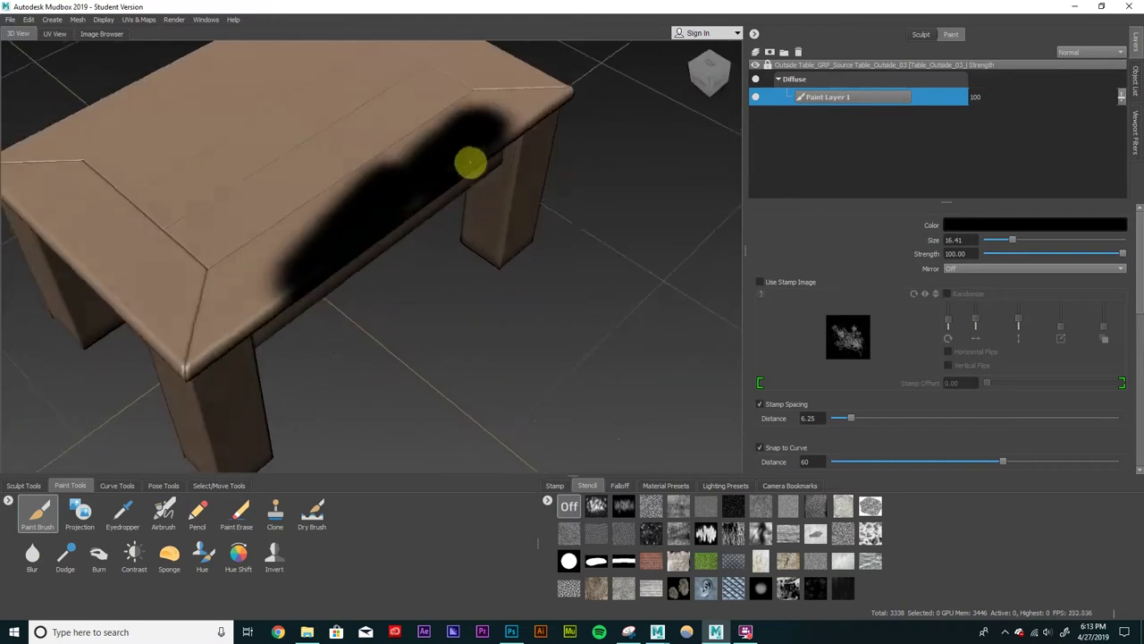
right_click(855, 97)
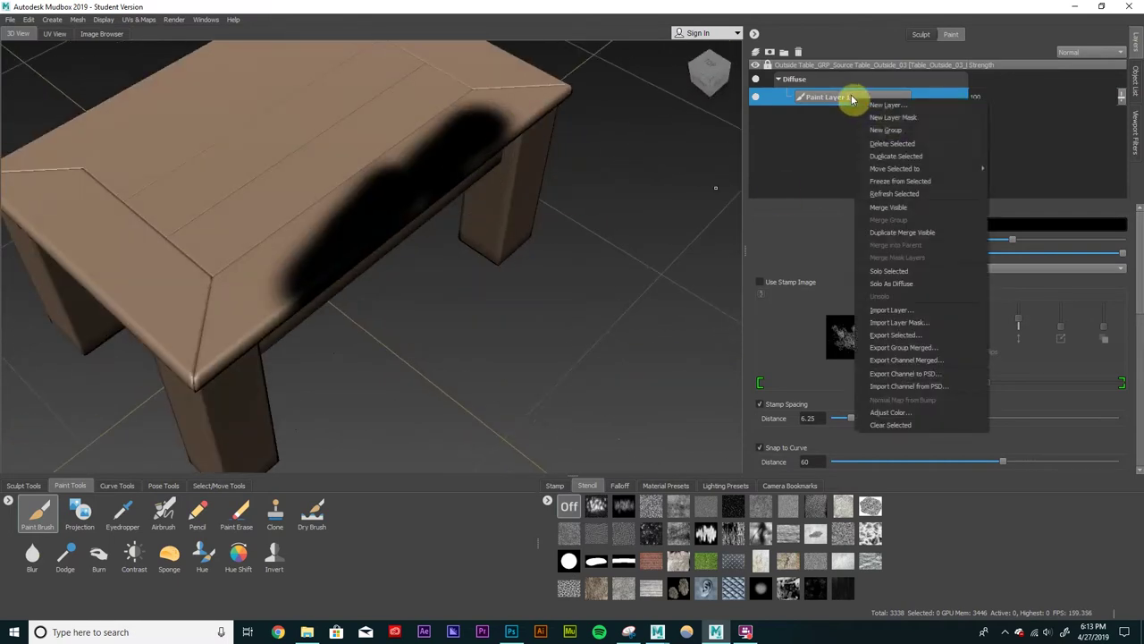
left_click(898, 145)
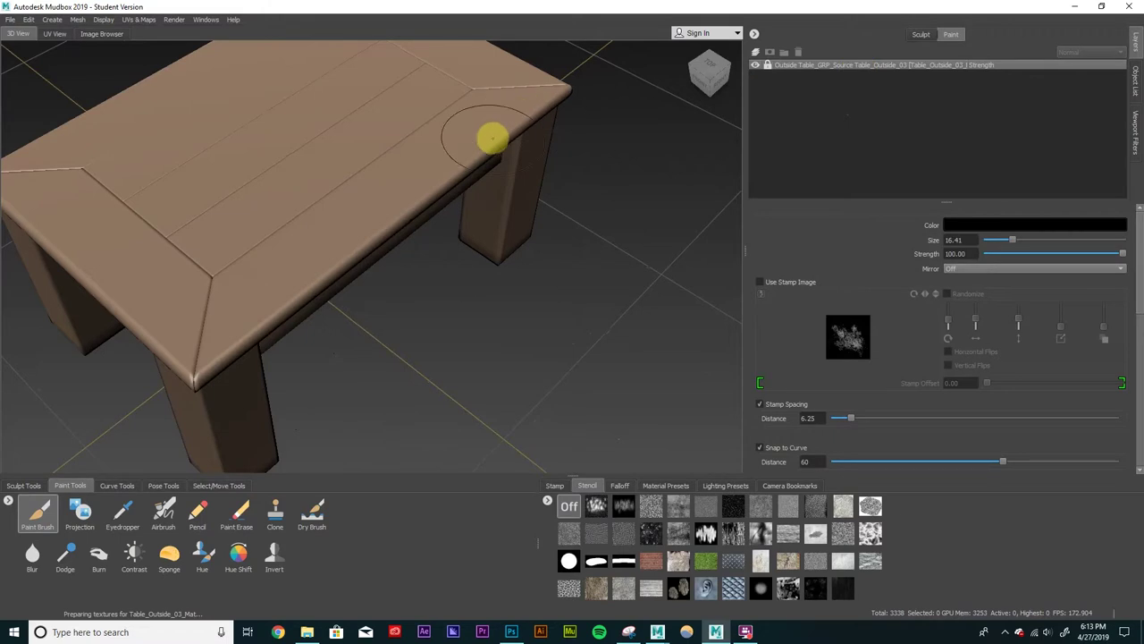
Step: Isolate and frame the front plank, list its sculpt layers, and orbit it upright
right_click_drag(439, 141, 391, 120)
left_click_drag(444, 158, 541, 154, "alt")
right_click_drag(462, 152, 503, 170)
key("f")
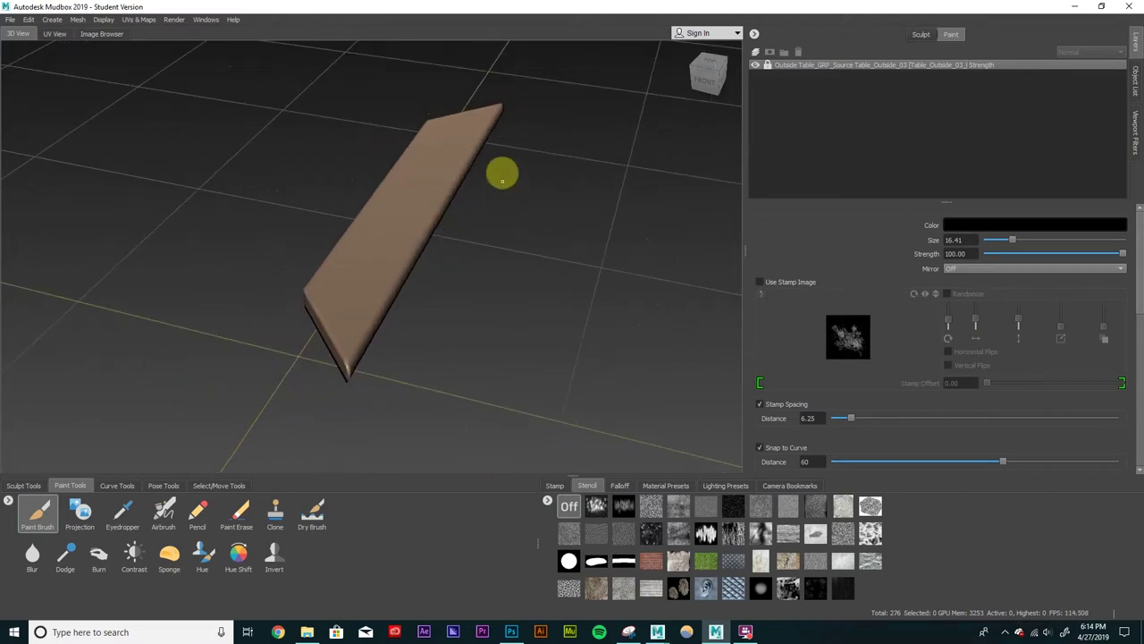
left_click(921, 34)
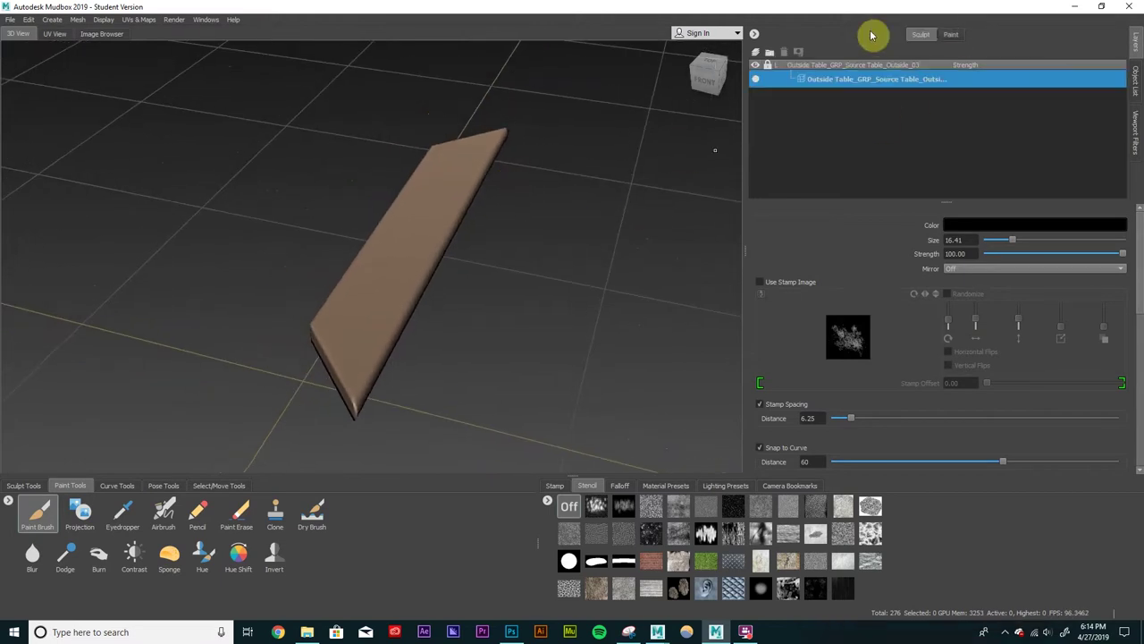
mouse_move(493, 235)
left_mouse_down("alt")
mouse_move(516, 248)
mouse_move(528, 281)
mouse_move(536, 255)
mouse_move(522, 196)
mouse_move(526, 209)
mouse_move(462, 199)
mouse_move(459, 212)
mouse_move(472, 203)
left_mouse_up("alt")
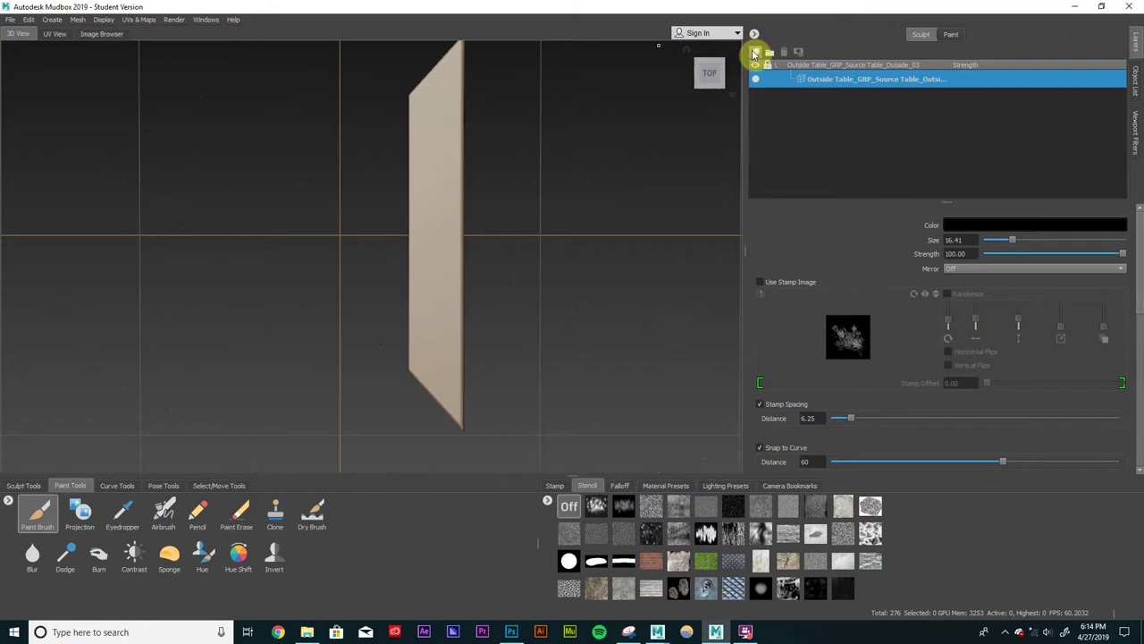
left_click_drag(434, 134, 499, 159, "alt")
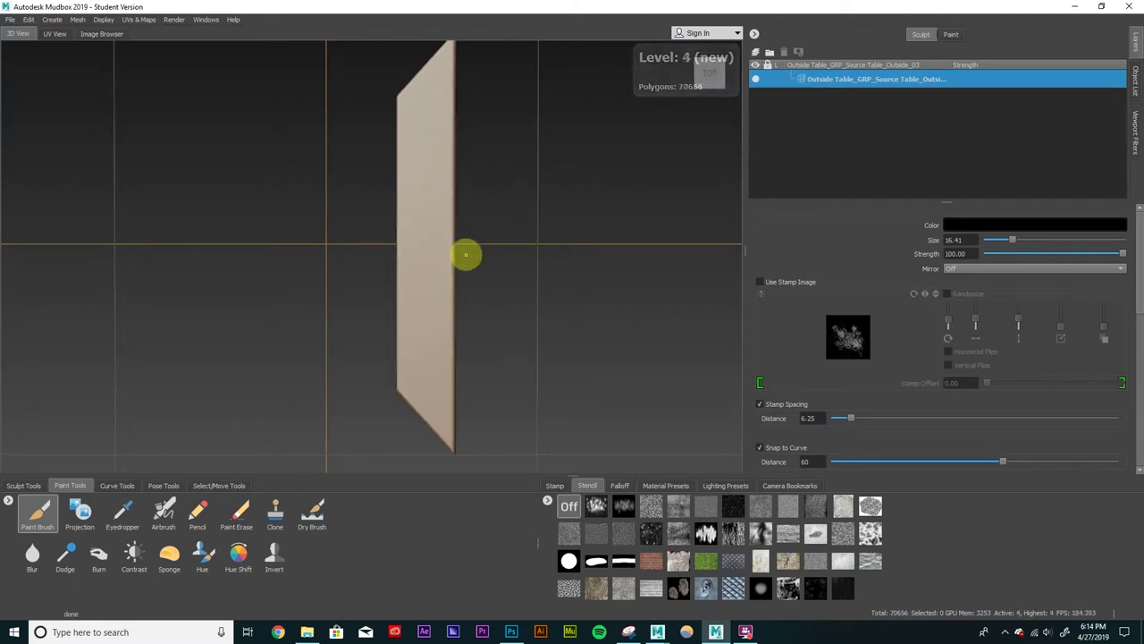
Step: Subdivide the plank to level 6 (1,130,496 polygons) with Shift+D
key("shift+d")
key("shift+d")
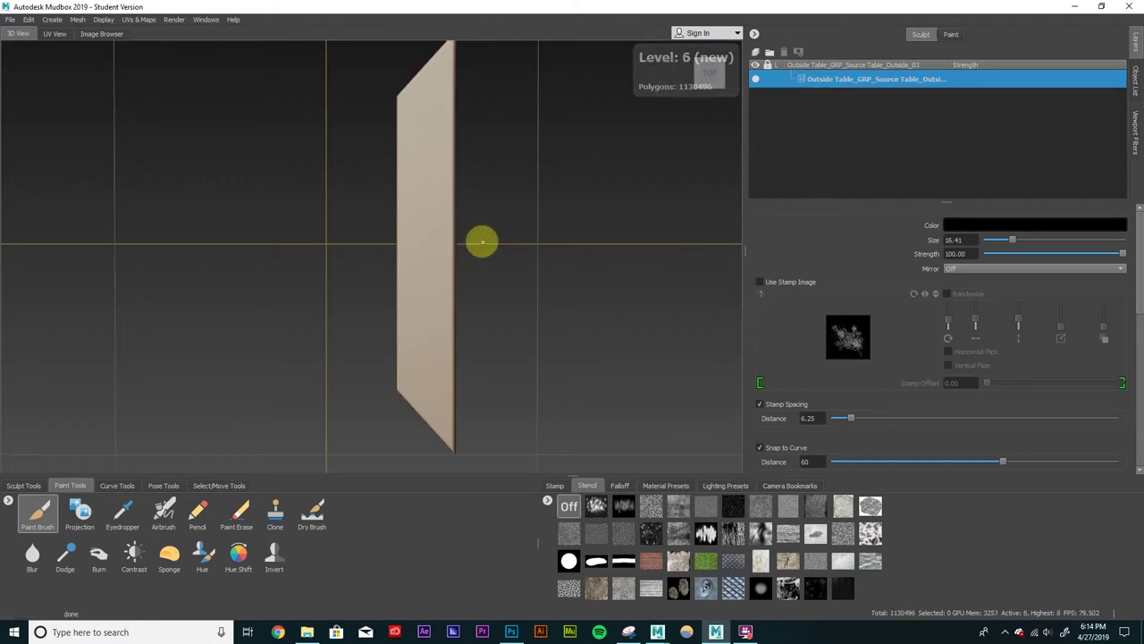
left_click_drag(434, 243, 330, 235, "alt")
mouse_move(329, 235)
right_mouse_down("alt")
mouse_move(712, 271)
mouse_move(334, 225)
right_mouse_up("alt")
left_click_drag(334, 225, 390, 248, "alt")
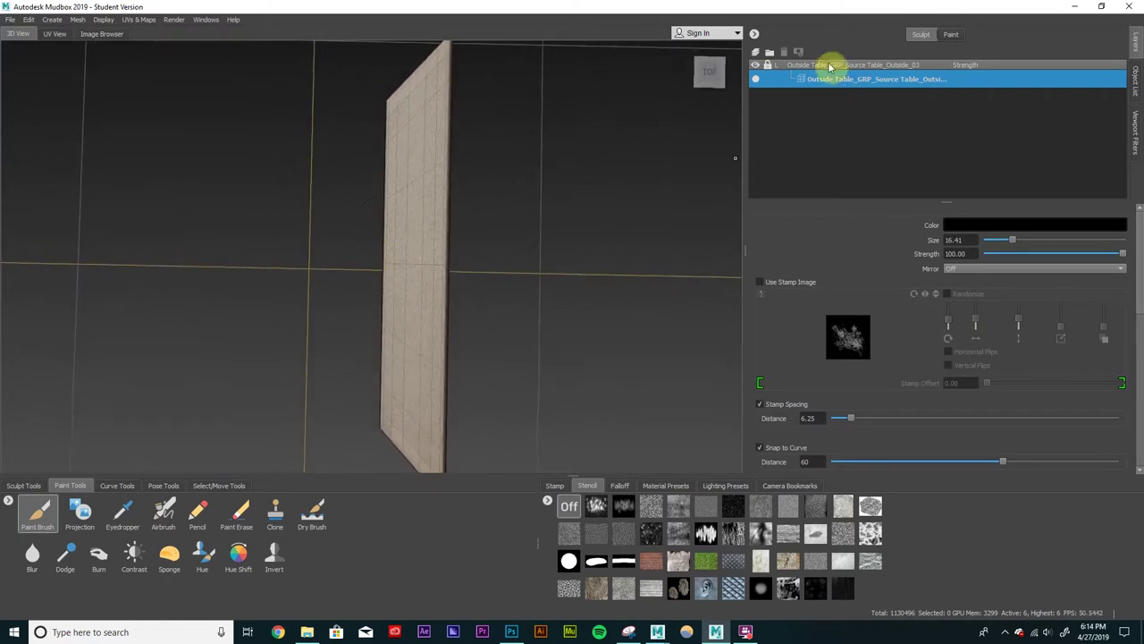
Step: Add a new sculpt layer named Base
left_click(756, 51)
double_click(827, 79)
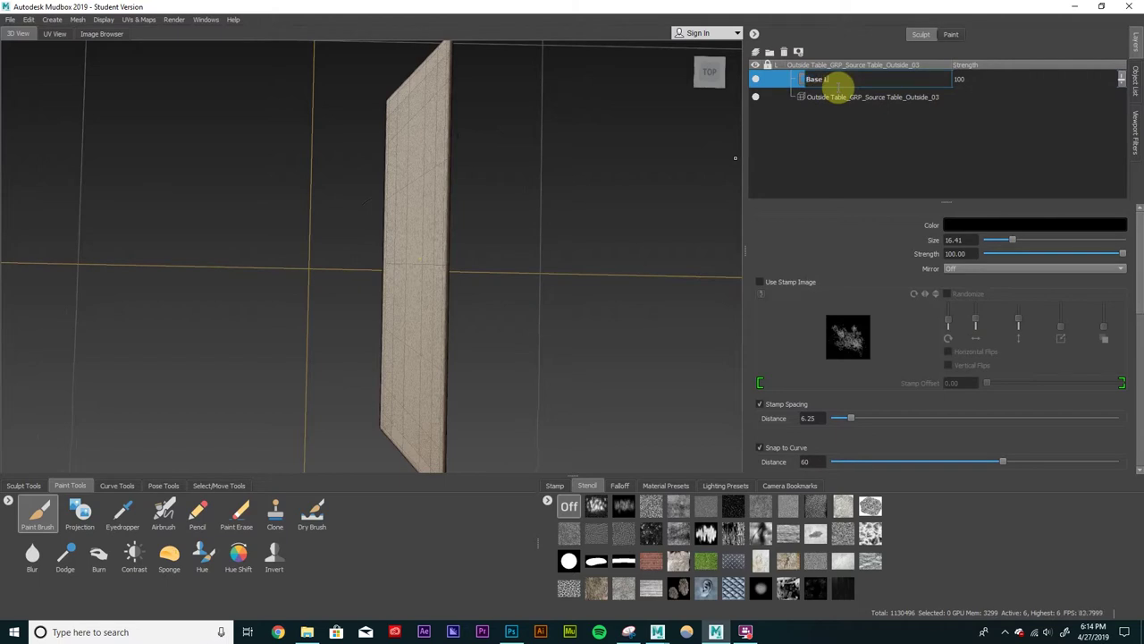
key("Return")
left_click_drag(507, 344, 506, 317, "alt")
left_click(24, 486)
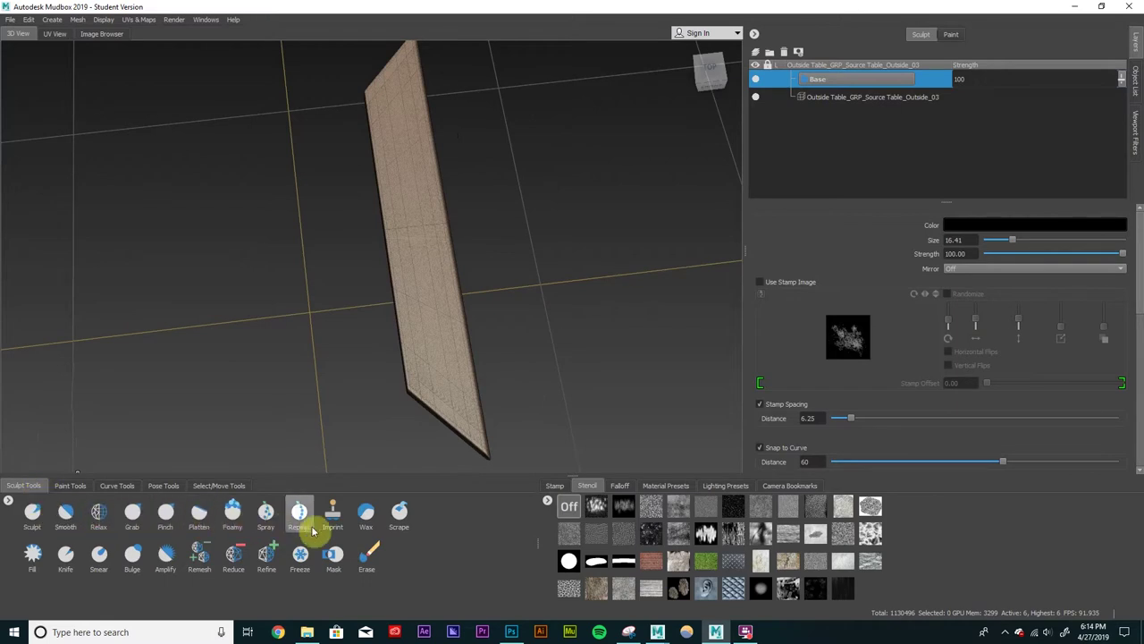
Step: Pull the plank's edges slightly uneven with the Grab brush at size 13.95
left_click(133, 510)
mouse_move(358, 376)
left_mouse_down("alt")
mouse_move(403, 312)
mouse_move(368, 285)
mouse_move(606, 294)
left_mouse_up("alt")
scroll(536, 288, "up", 3)
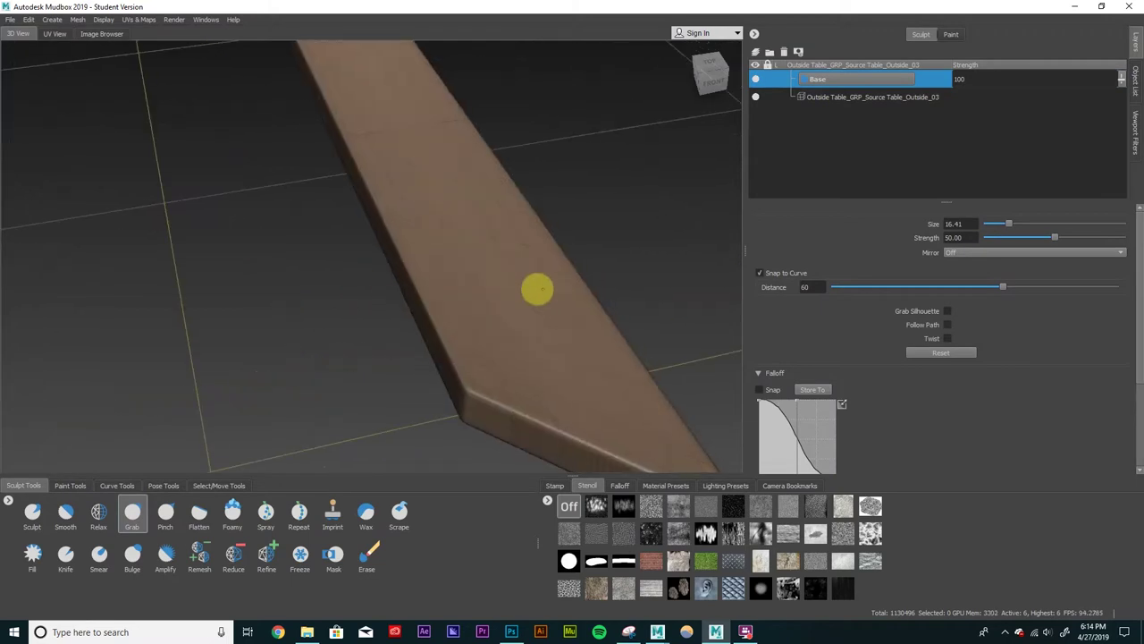
mouse_move(426, 274)
left_mouse_down()
mouse_move(383, 271)
mouse_move(399, 284)
left_mouse_up()
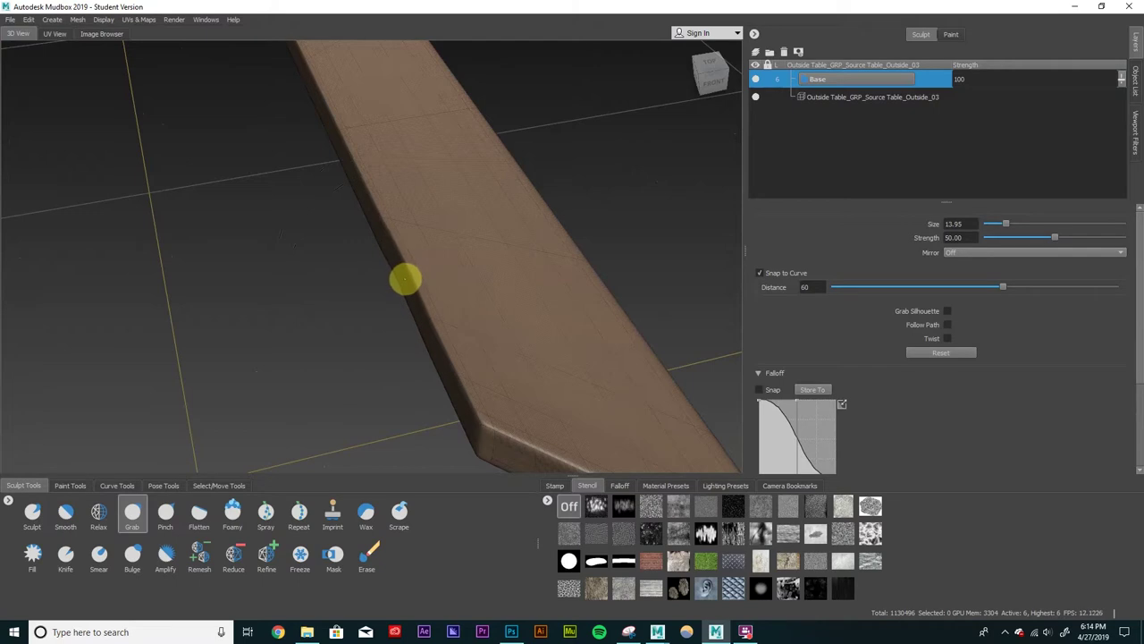
mouse_move(388, 230)
left_mouse_down("alt")
mouse_move(396, 265)
mouse_move(378, 258)
mouse_move(402, 260)
mouse_move(375, 240)
mouse_move(349, 239)
mouse_move(417, 215)
mouse_move(470, 235)
mouse_move(495, 274)
mouse_move(458, 309)
left_mouse_up("alt")
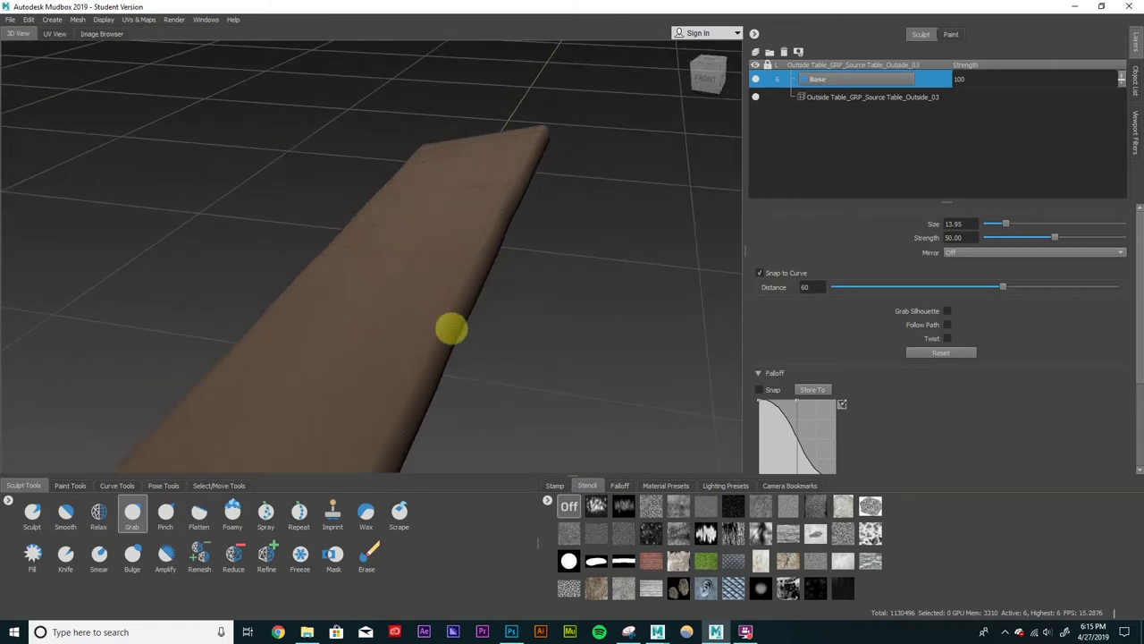
mouse_move(479, 344)
left_mouse_down("alt")
mouse_move(431, 263)
mouse_move(447, 283)
left_mouse_up("alt")
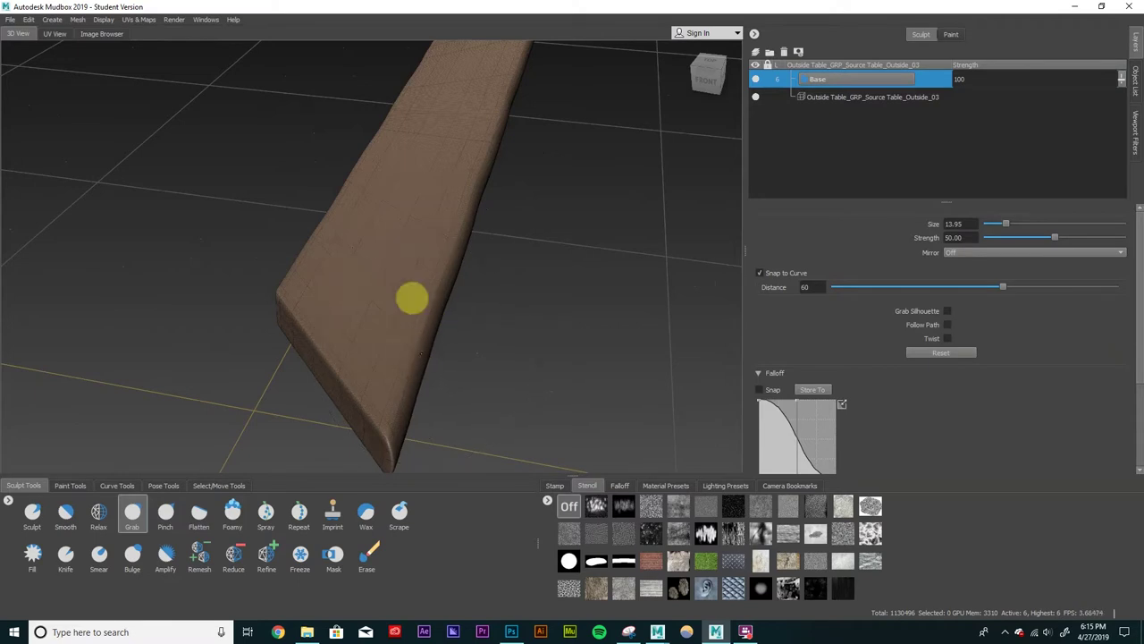
left_click_drag(419, 355, 450, 304, "alt")
left_click_drag(495, 241, 391, 196, "alt")
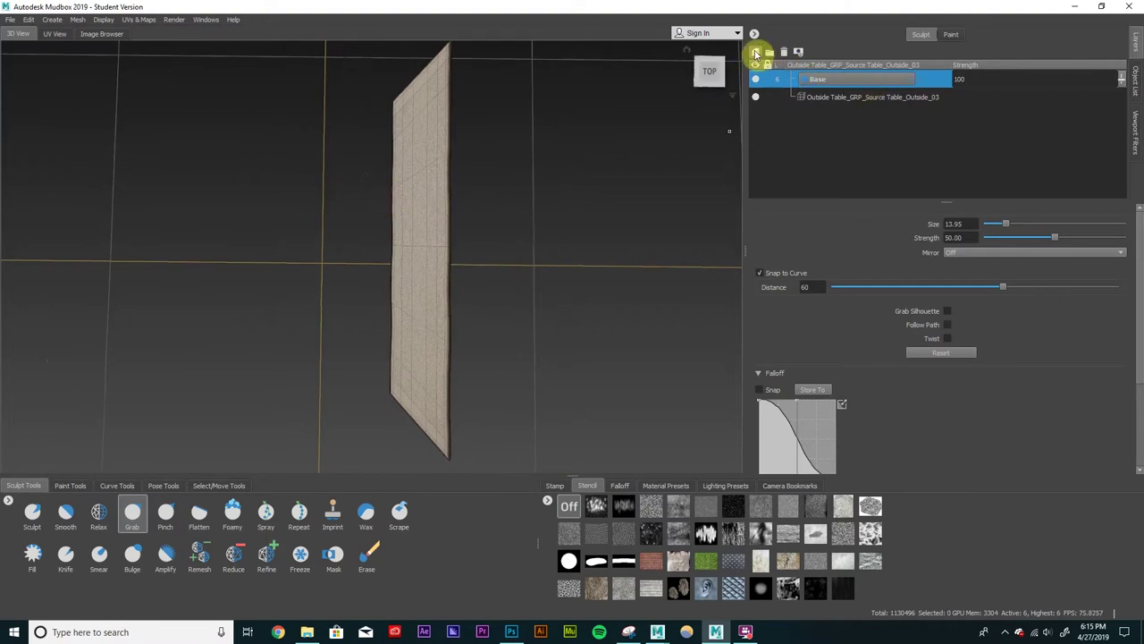
Step: Add a sculpt layer named Wooden_Texture above Base and hide the wireframe
left_click(756, 54)
double_click(819, 80)
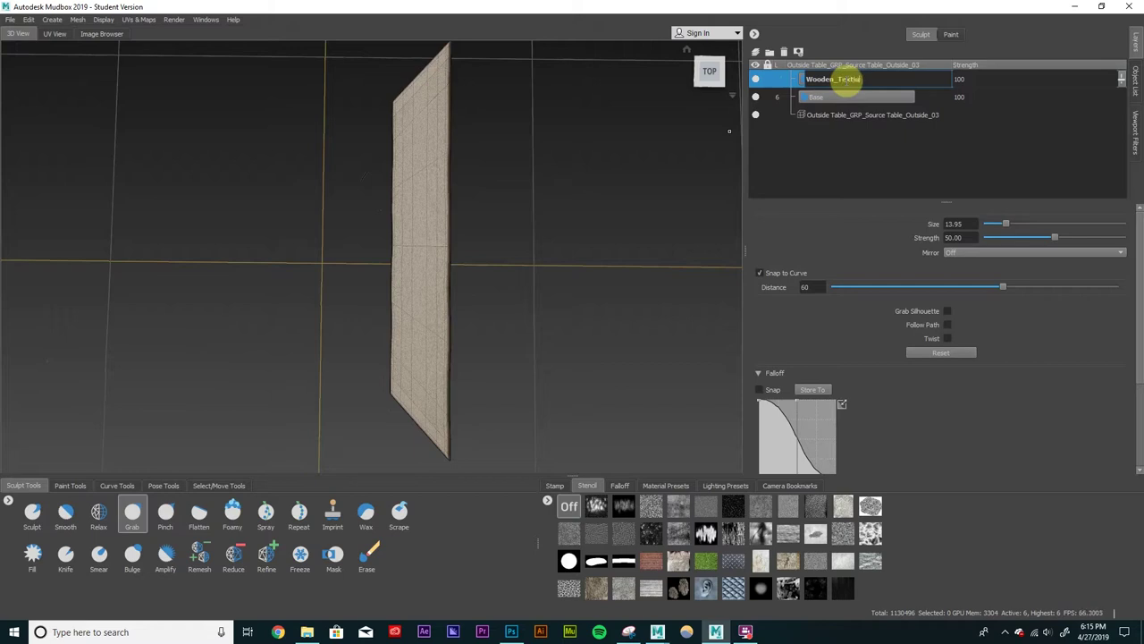
type("Wooden_Texture")
key("Return")
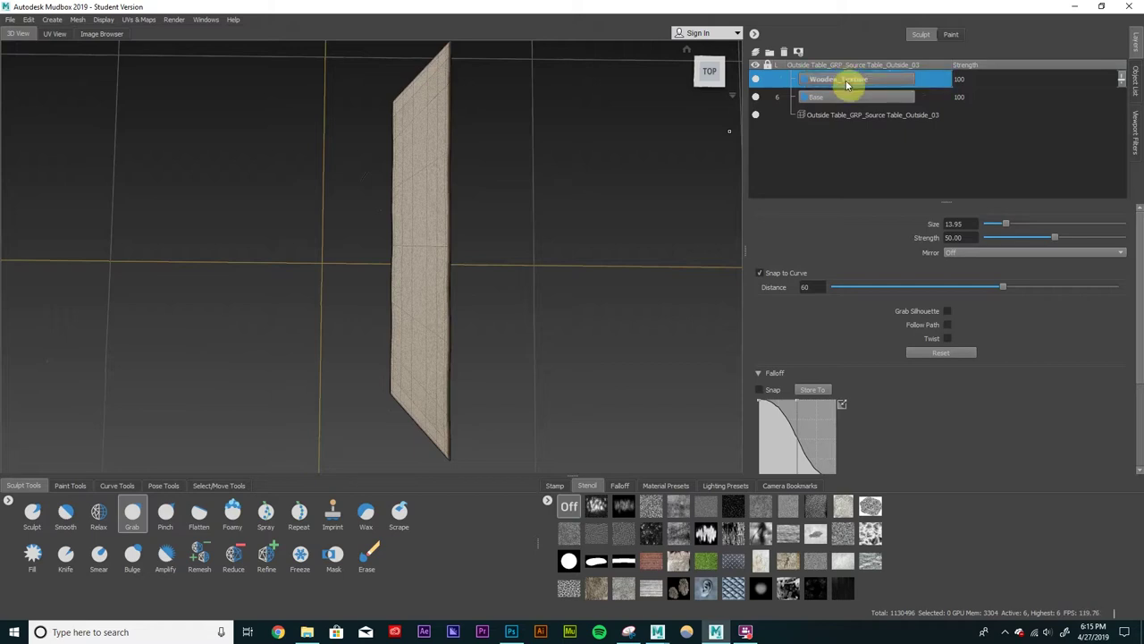
key("f")
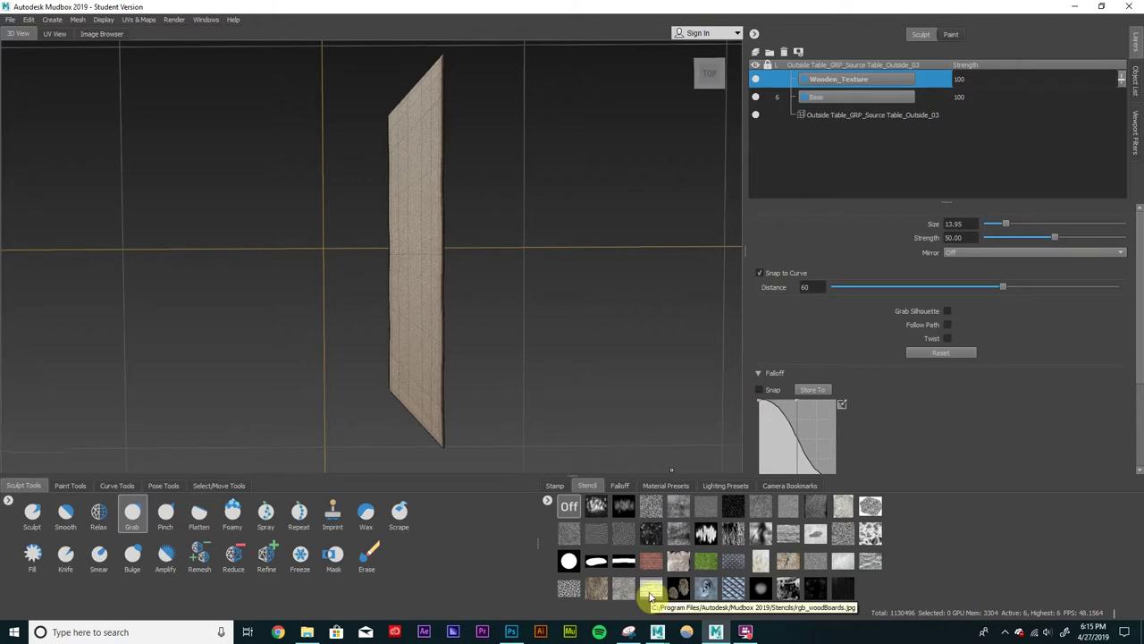
Step: Lay the rgb_woodBoards stencil over the plank and switch to the Sculpt brush
left_click(651, 589)
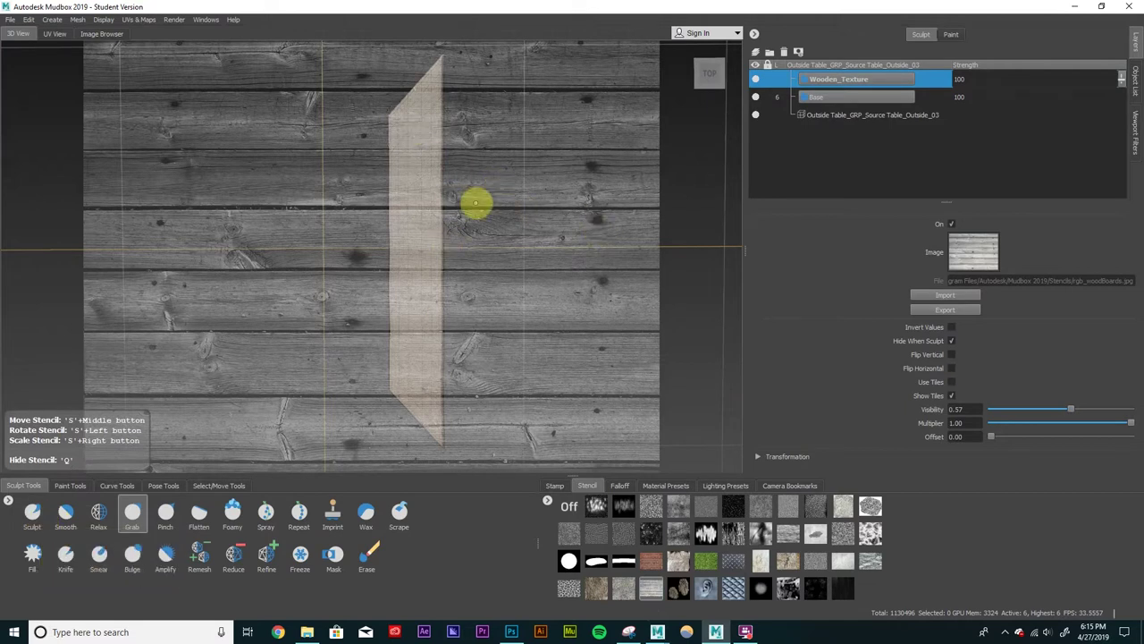
left_click_drag(476, 203, 515, 207, "alt")
left_click(36, 511)
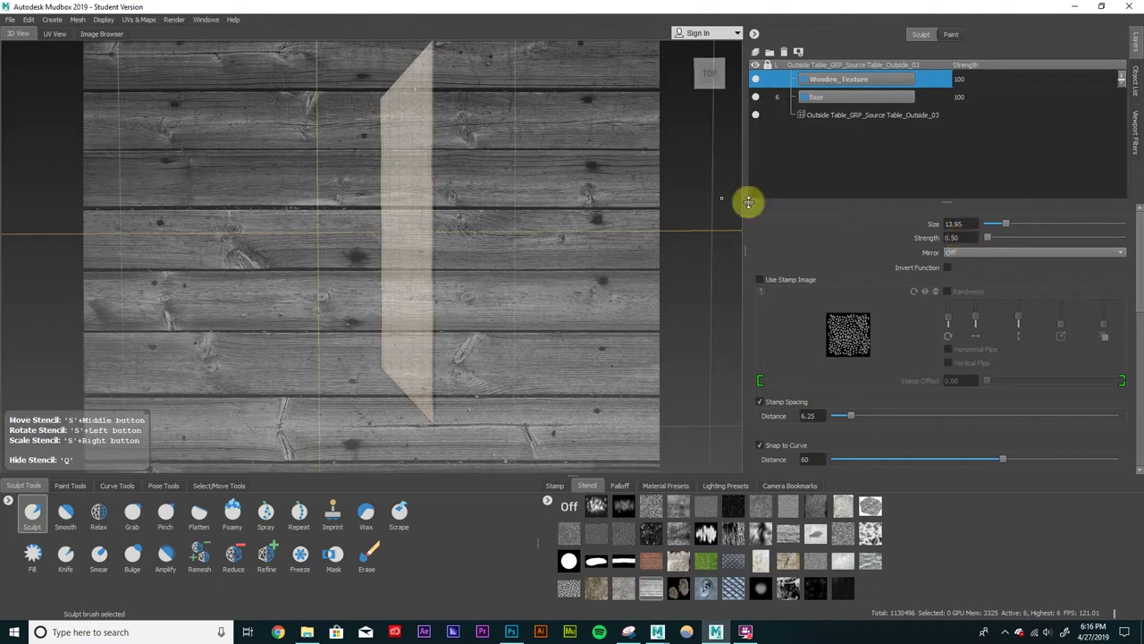
Step: Rotate, shift and enlarge the wood stencil over the plank, and lower brush size to 6.52
mouse_move(546, 217)
left_mouse_down("alt")
mouse_move(542, 202)
mouse_move(531, 214)
mouse_move(547, 211)
mouse_move(533, 207)
mouse_move(545, 197)
mouse_move(510, 268)
left_mouse_up("alt")
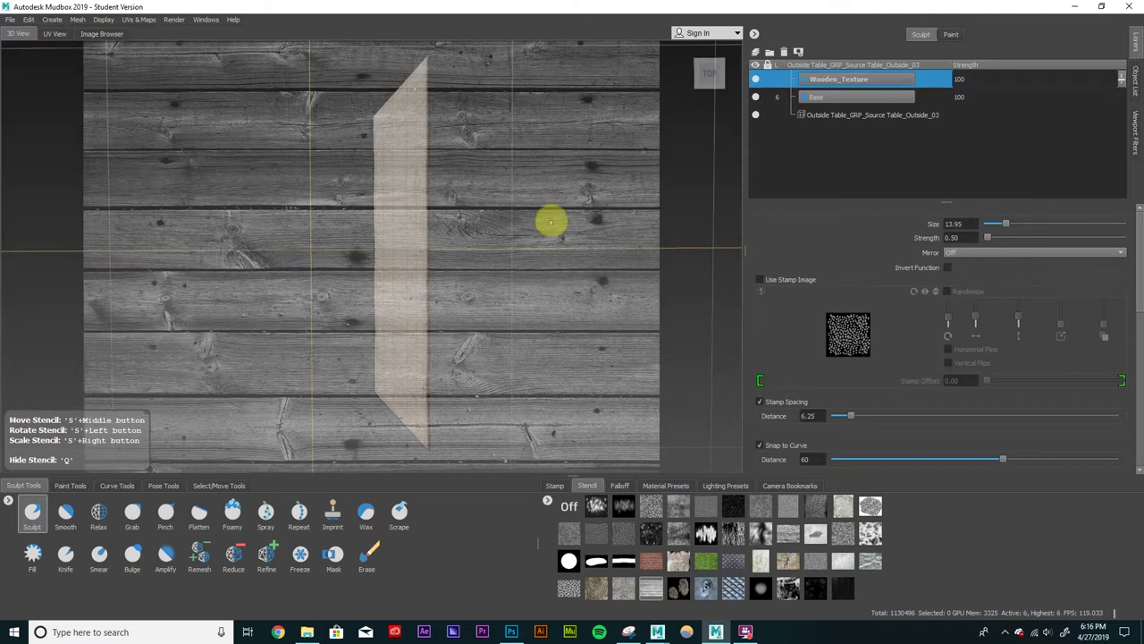
mouse_move(552, 198)
left_mouse_down()
mouse_move(375, 153)
mouse_move(256, 141)
mouse_move(276, 132)
left_mouse_up()
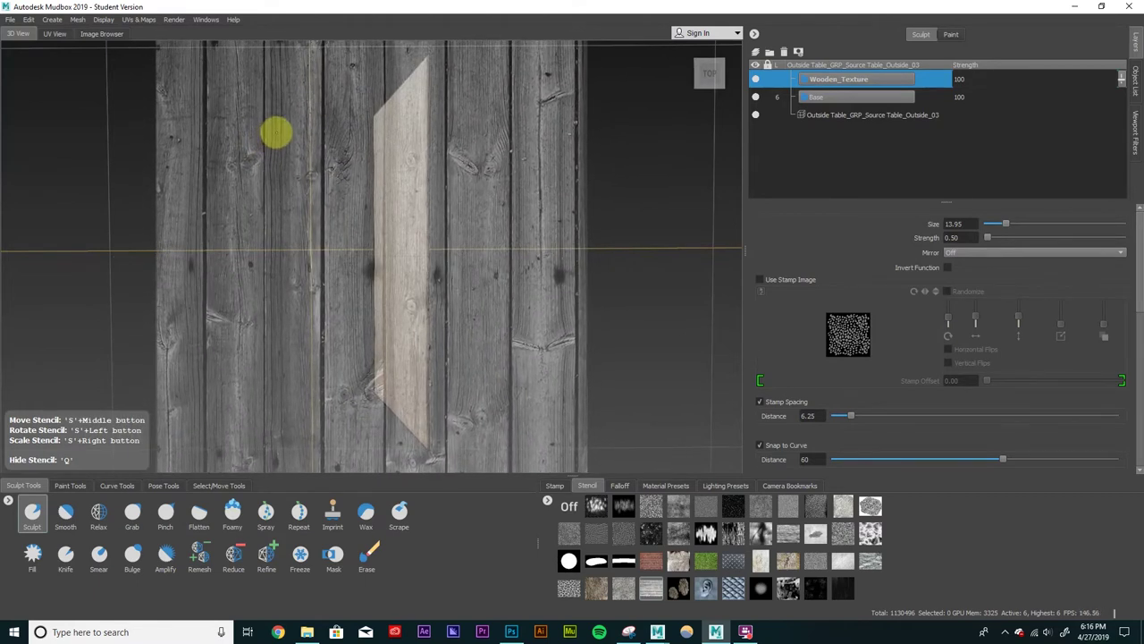
mouse_move(383, 173)
middle_mouse_down()
mouse_move(472, 153)
mouse_move(456, 143)
mouse_move(445, 160)
mouse_move(424, 153)
mouse_move(434, 154)
middle_mouse_up()
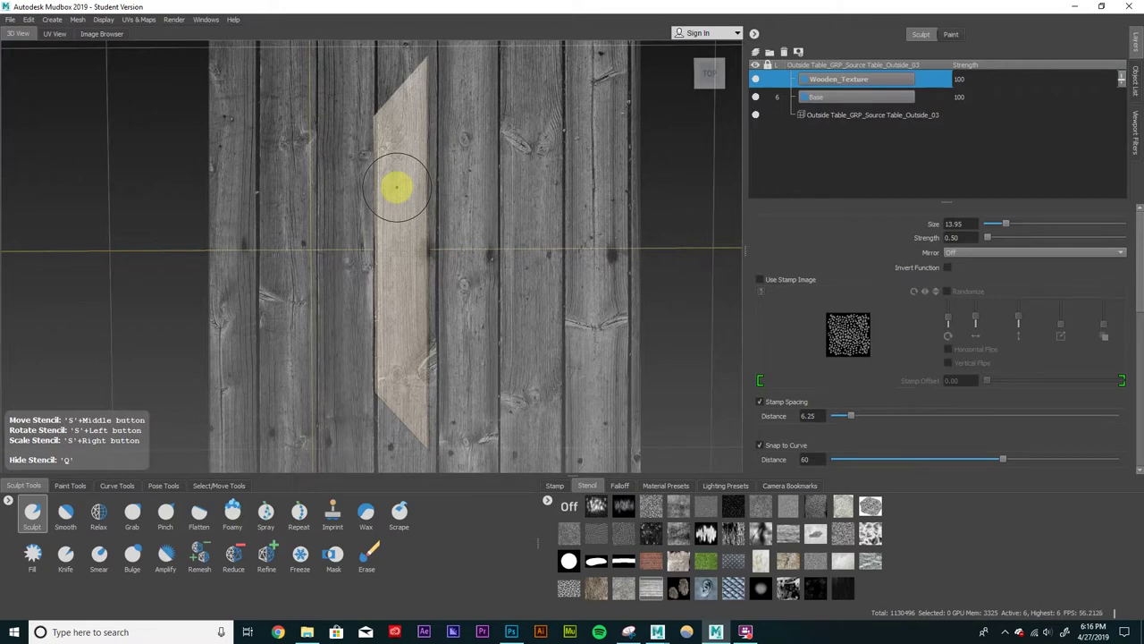
mouse_move(410, 182)
right_mouse_down()
mouse_move(545, 173)
mouse_move(405, 161)
mouse_move(544, 159)
right_mouse_up()
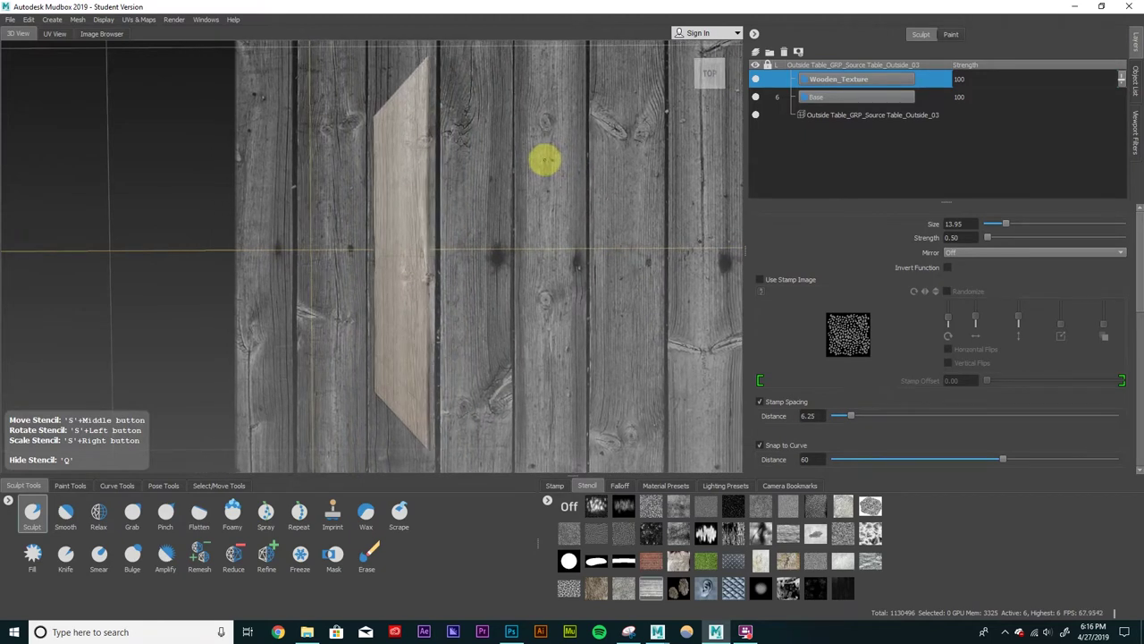
right_click_drag(438, 183, 453, 180)
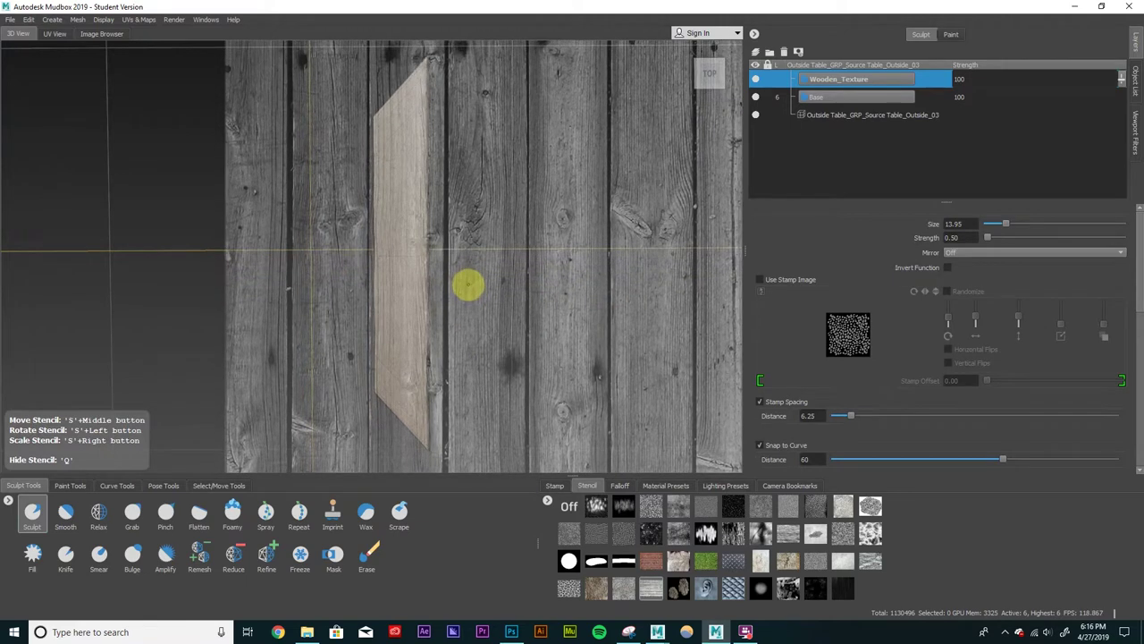
mouse_move(465, 287)
middle_mouse_down()
mouse_move(432, 245)
mouse_move(447, 235)
mouse_move(391, 238)
mouse_move(416, 213)
middle_mouse_up()
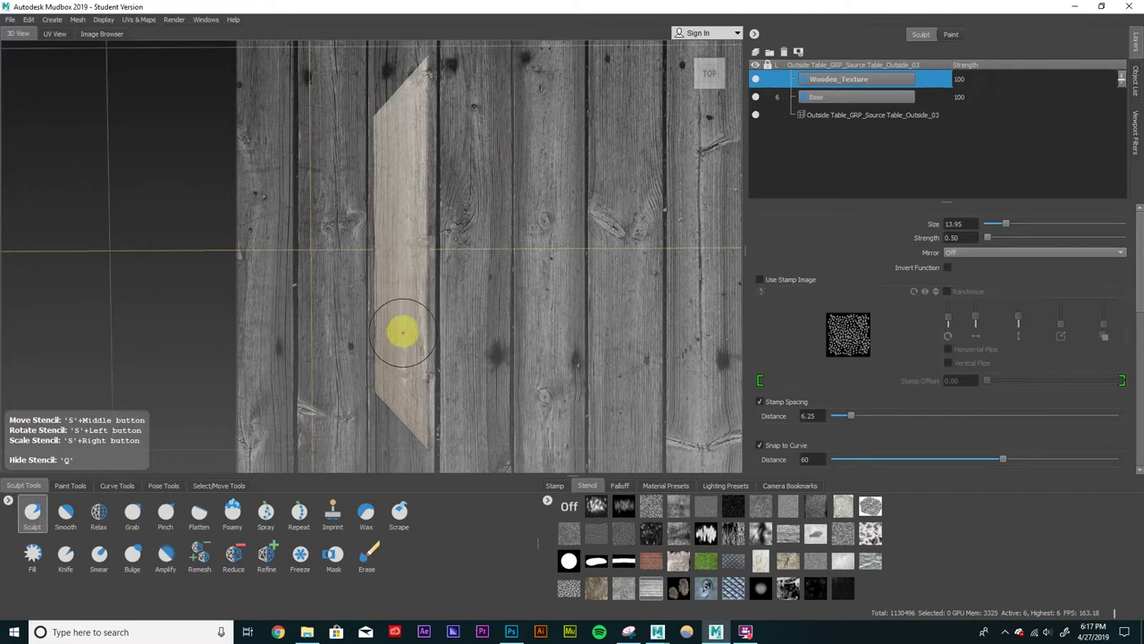
left_click_drag(403, 328, 393, 328)
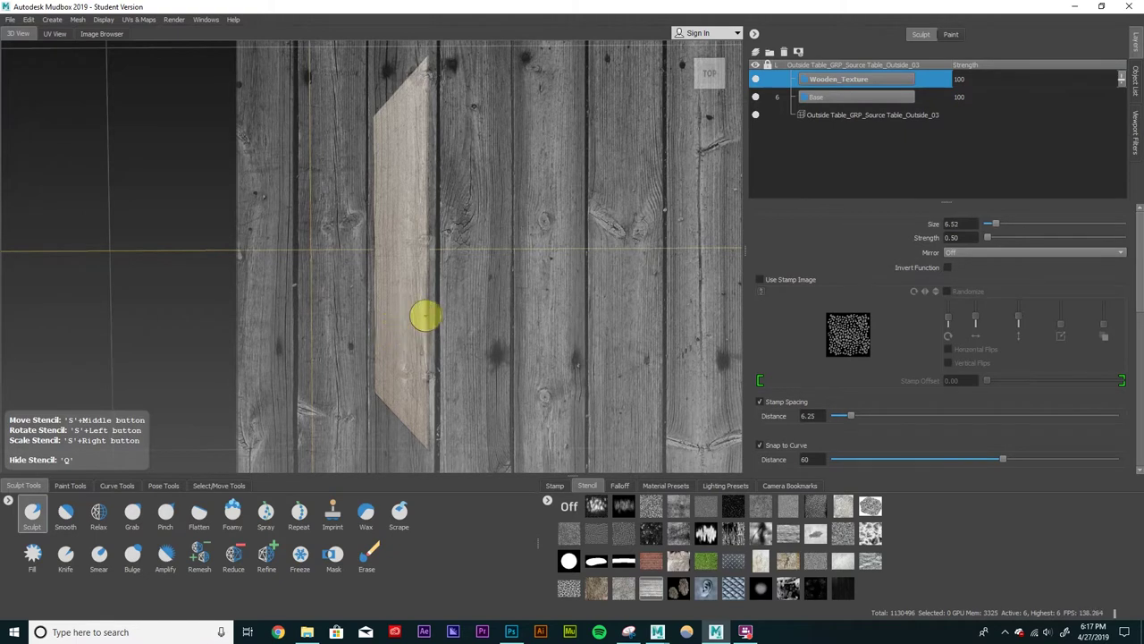
Step: Stamp a test stroke of wood grain down the plank, toggling the stencil to check it
key("q")
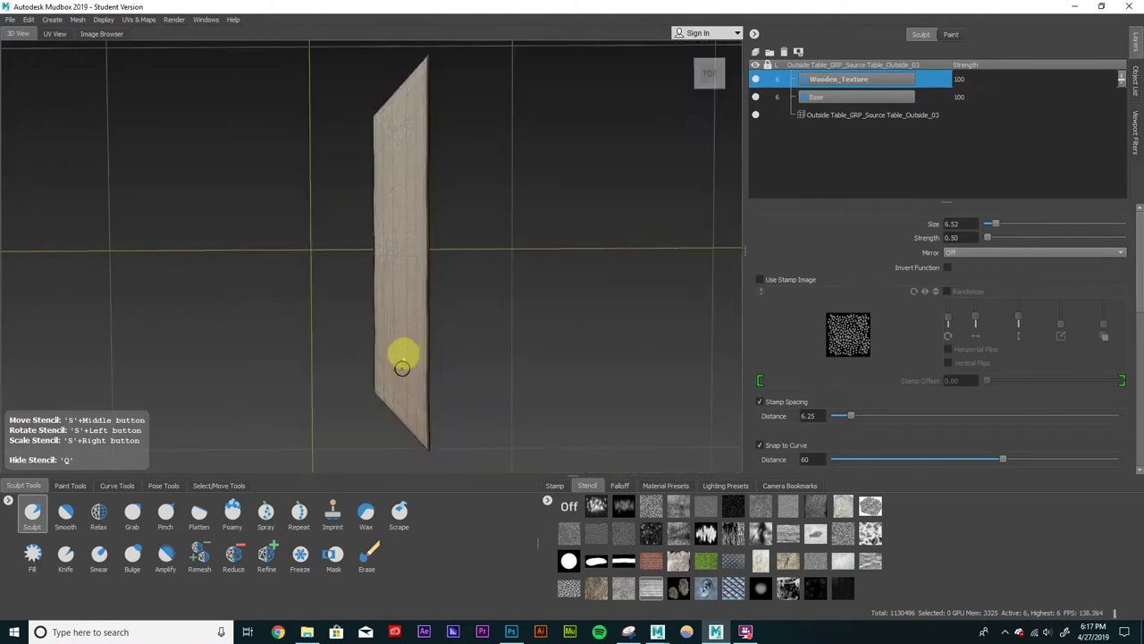
mouse_move(403, 304)
left_mouse_down()
mouse_move(403, 388)
mouse_move(383, 347)
mouse_move(390, 306)
left_mouse_up()
key("q")
scroll(781, 376, "down", 2)
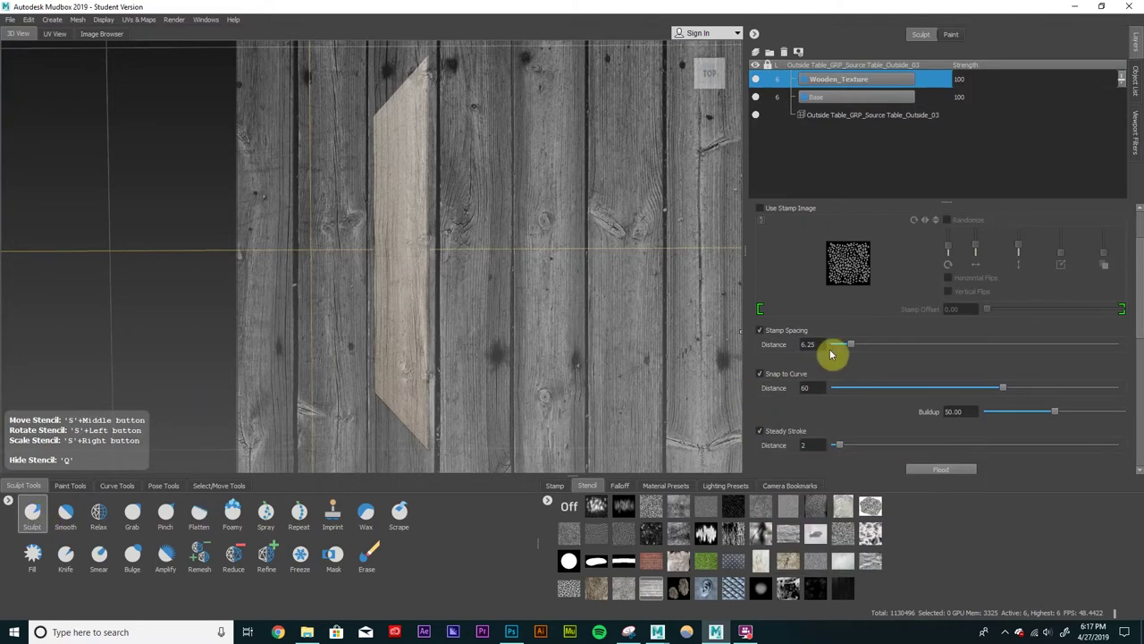
scroll(857, 420, "down", 3)
scroll(856, 420, "up", 2)
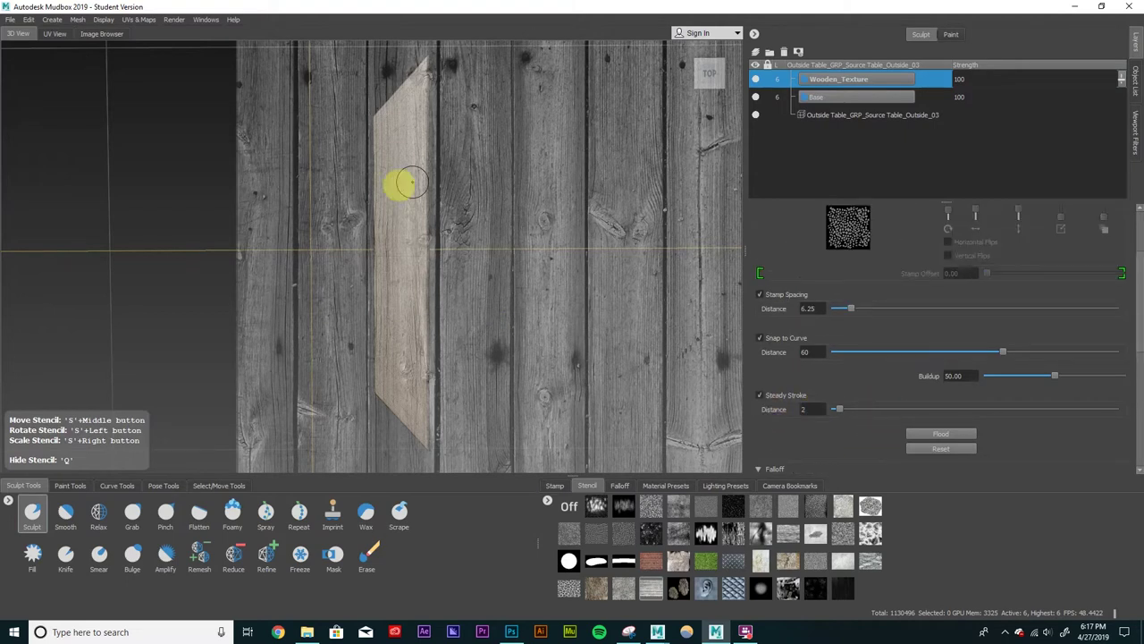
key("q")
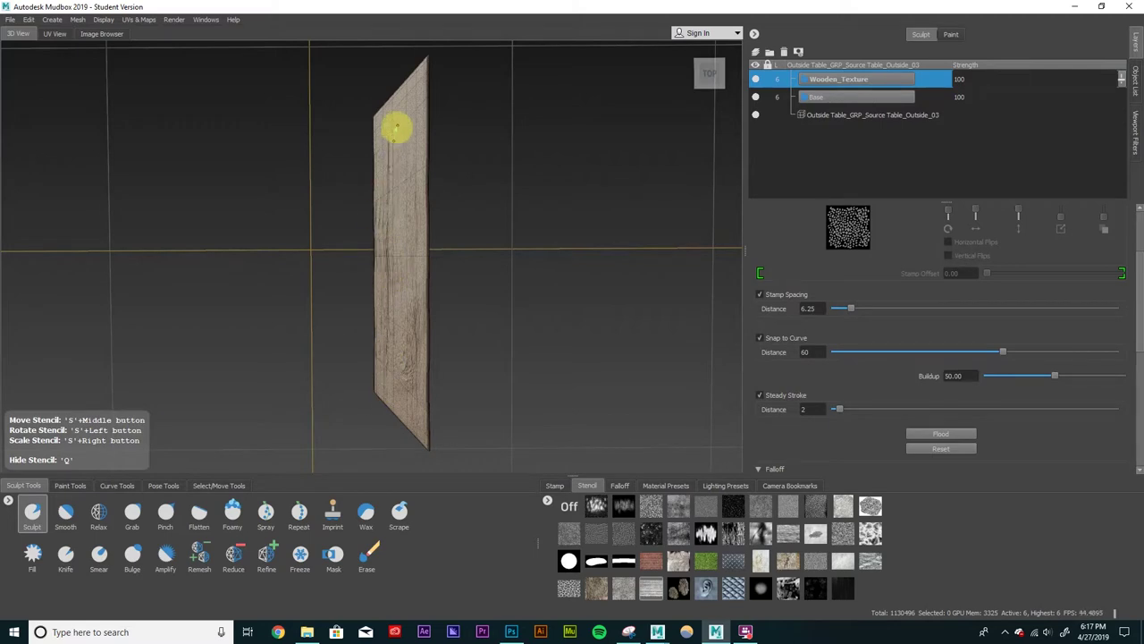
key("q")
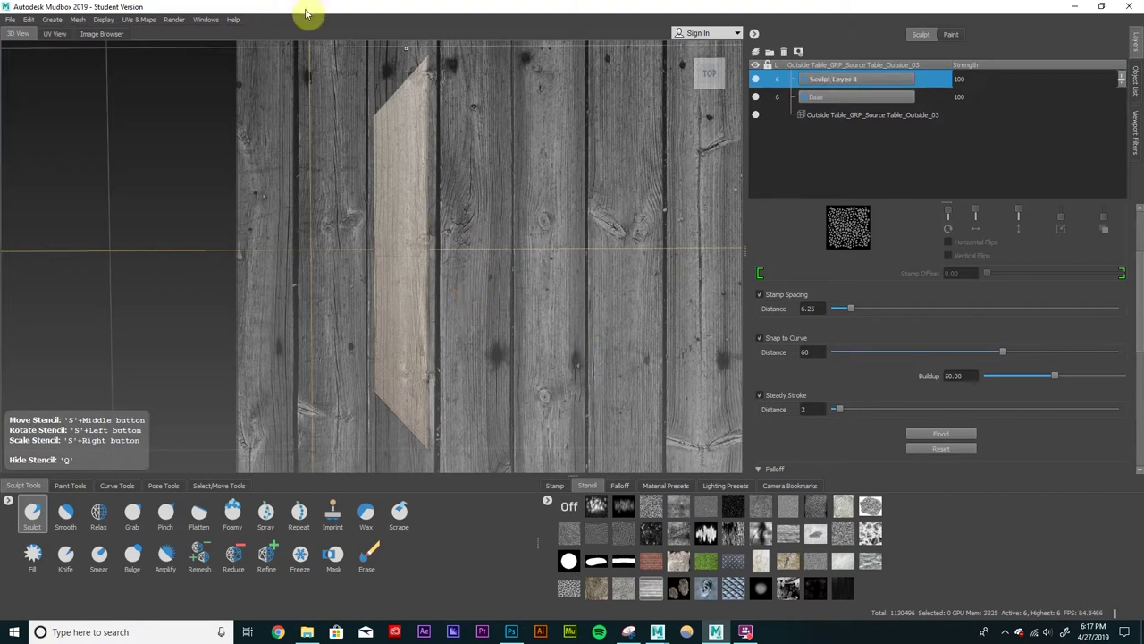
Step: Redo to restore the Wooden_Texture layer and turn off Steady Stroke
left_click(28, 18)
left_click(46, 41)
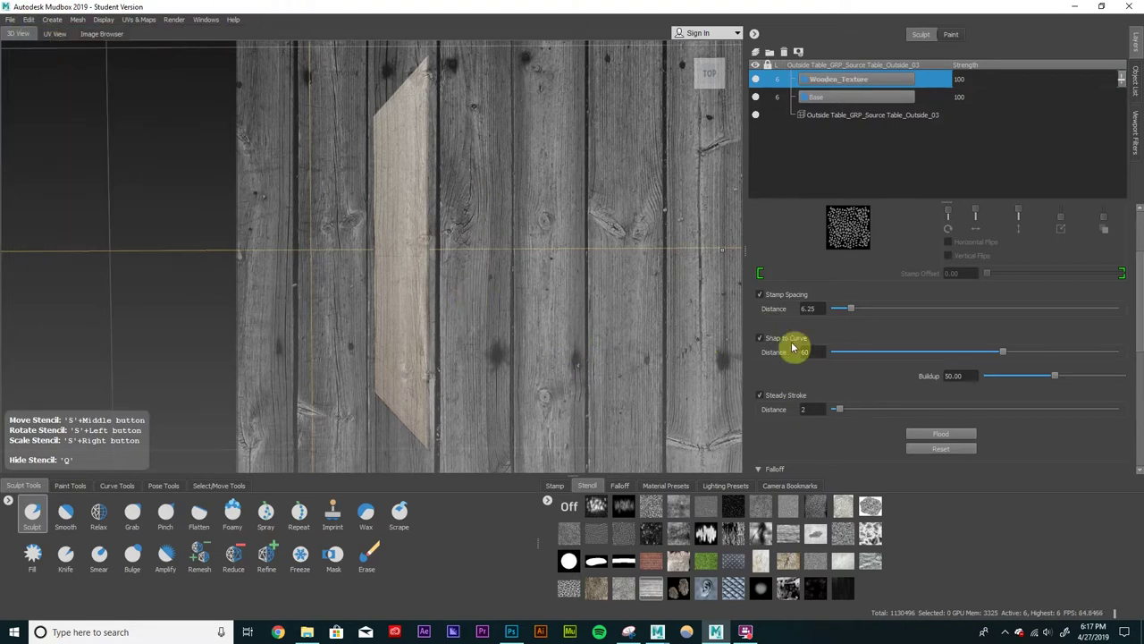
left_click(766, 397)
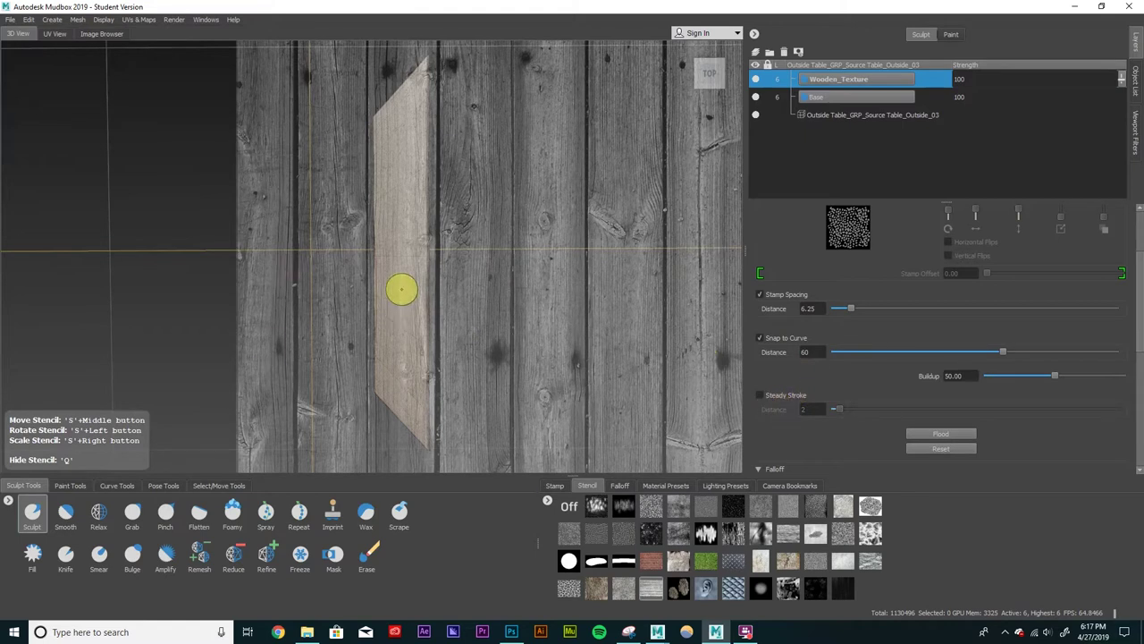
Step: Stamp wood grain up the upper plank and along its left side
key("q")
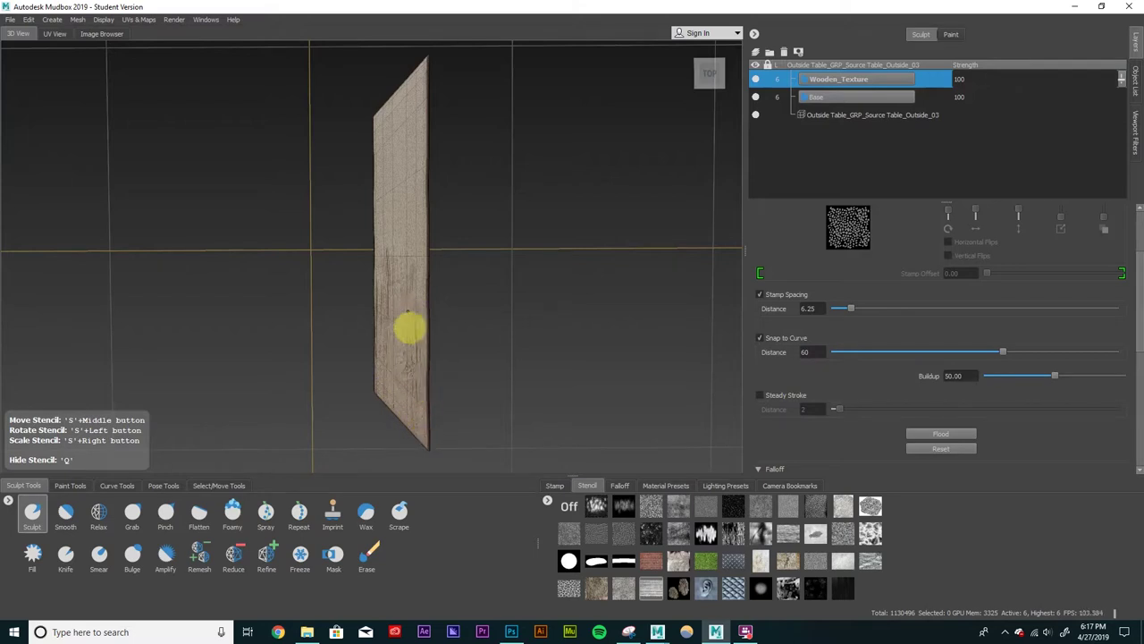
mouse_move(411, 309)
left_mouse_down()
mouse_move(401, 189)
mouse_move(394, 240)
left_mouse_up()
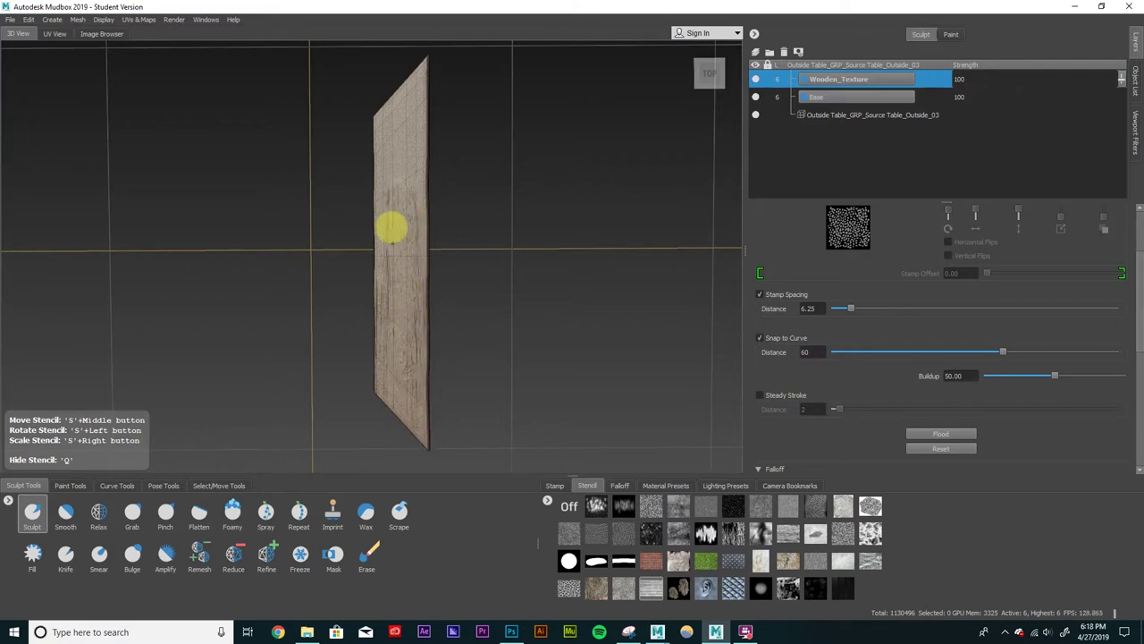
key("q")
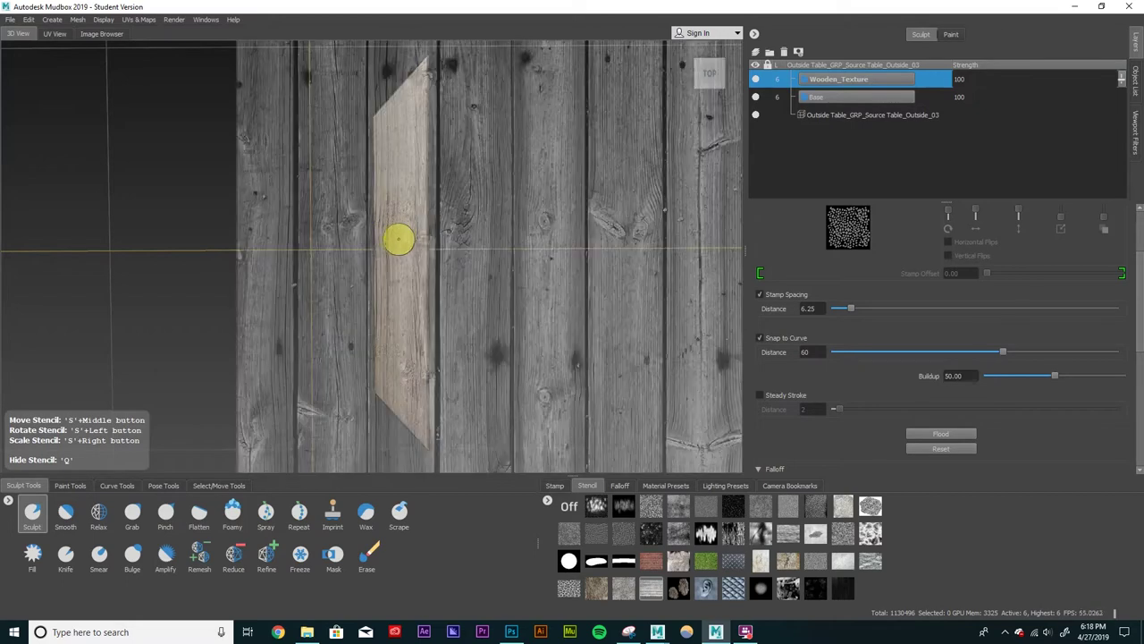
left_click_drag(403, 236, 396, 140)
key("q")
mouse_move(380, 216)
left_mouse_down()
mouse_move(375, 117)
mouse_move(378, 135)
left_mouse_up()
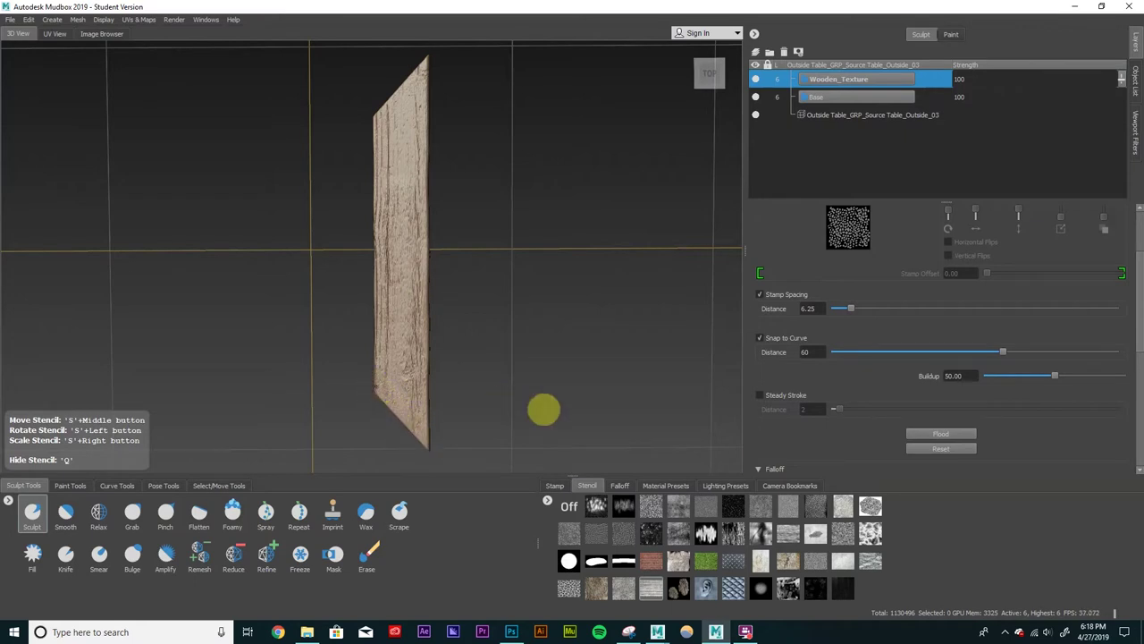
key("q")
Step: Stamp wood grain across the plank's top and lower half from a new angle
left_click_drag(510, 283, 501, 91, "alt")
left_click_drag(488, 179, 409, 217, "alt")
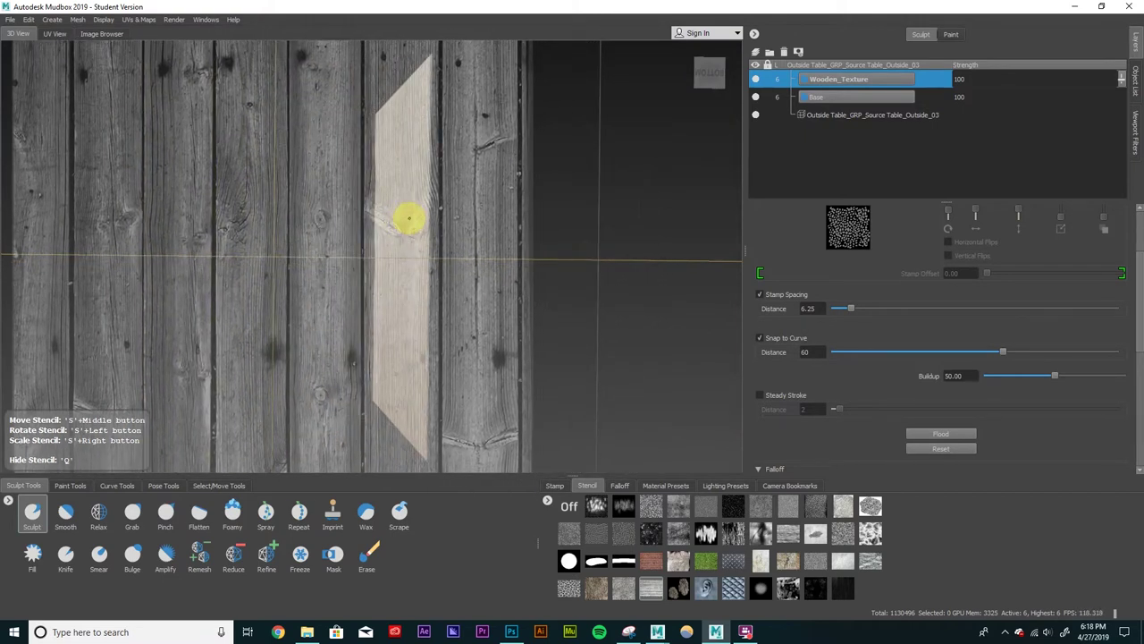
key("q")
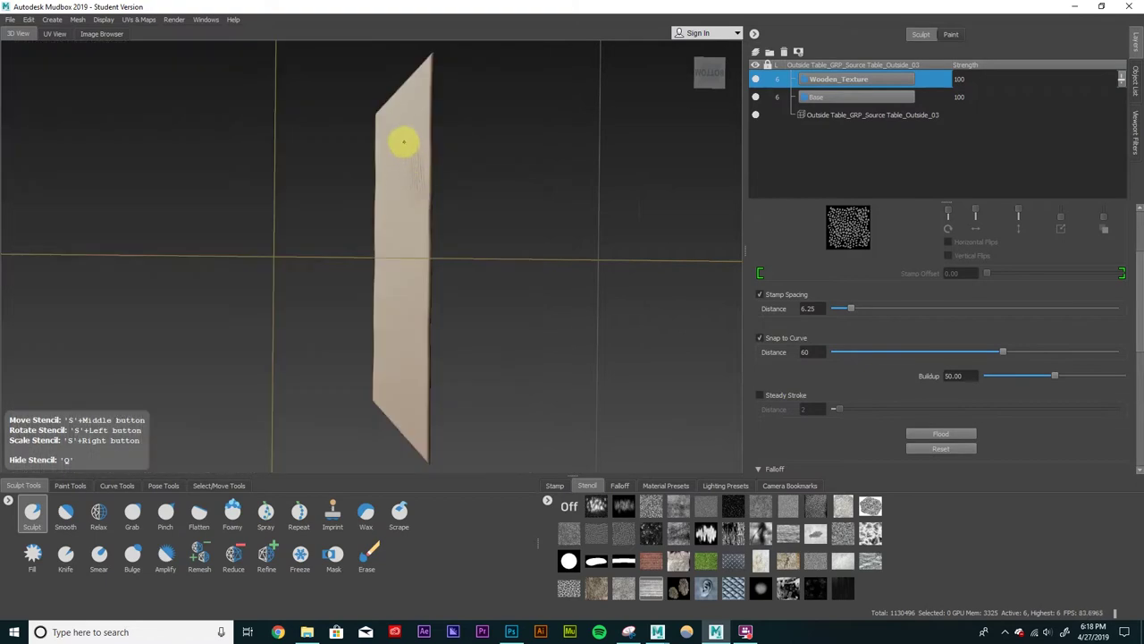
mouse_move(407, 204)
left_mouse_down()
mouse_move(420, 149)
mouse_move(386, 166)
mouse_move(384, 196)
mouse_move(375, 190)
mouse_move(380, 127)
mouse_move(381, 148)
mouse_move(396, 114)
mouse_move(422, 132)
left_mouse_up()
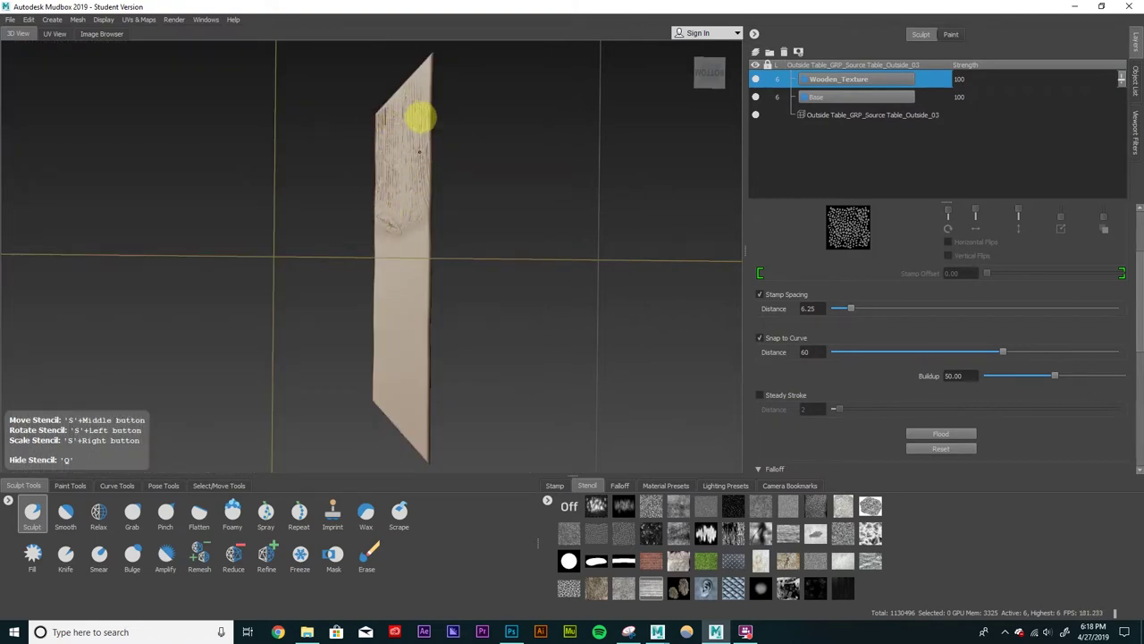
left_click_drag(428, 75, 400, 109)
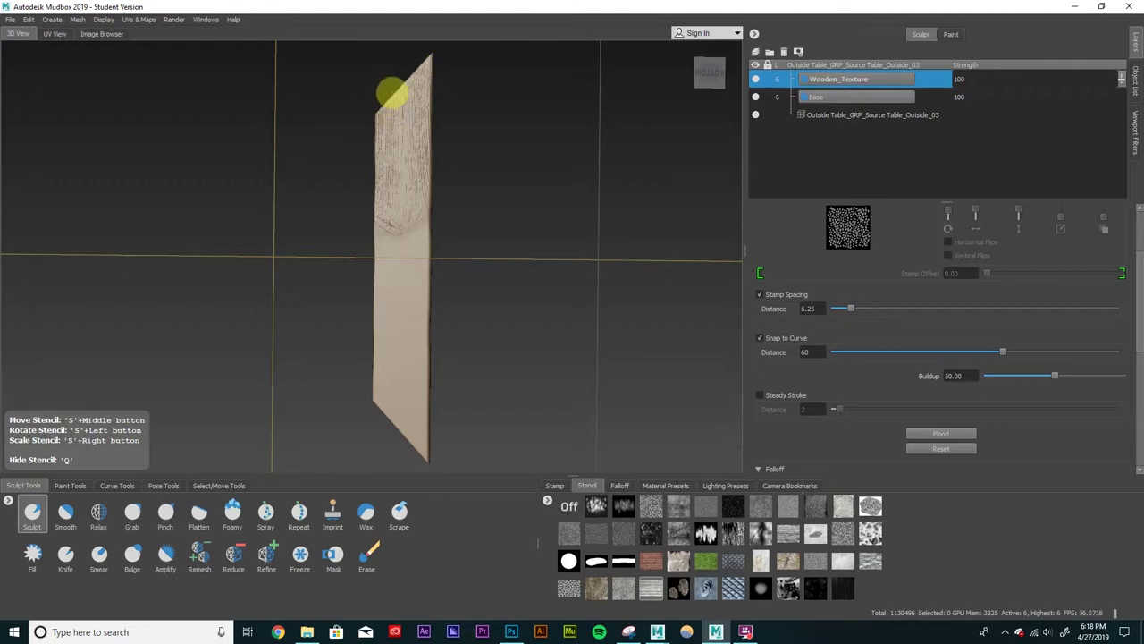
mouse_move(378, 273)
left_mouse_down()
mouse_move(379, 395)
mouse_move(374, 383)
mouse_move(432, 467)
mouse_move(421, 457)
mouse_move(414, 344)
mouse_move(405, 368)
mouse_move(396, 338)
mouse_move(412, 246)
mouse_move(391, 279)
left_mouse_up()
left_click_drag(414, 231, 431, 57)
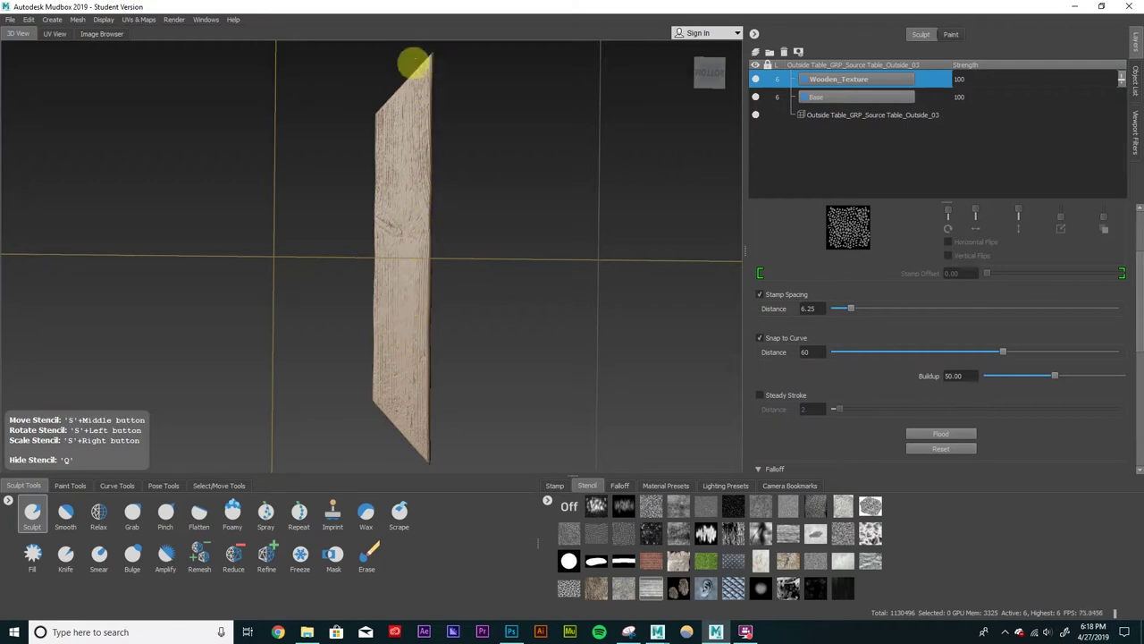
key("q")
Step: Rotate and move the stencil so its boards lie horizontally along the plank
left_click_drag(467, 221, 649, 294, "alt")
left_click_drag(528, 223, 559, 219)
middle_click_drag(432, 212, 457, 232)
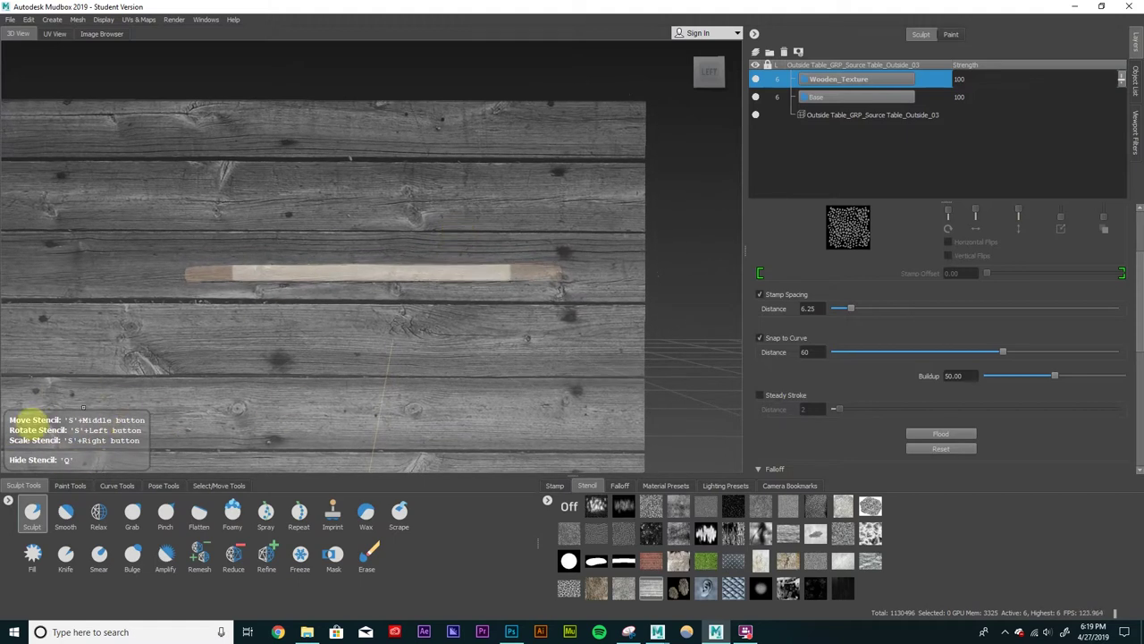
Step: Align the stencil with the plank edge and stamp grain along it in Left view
middle_click_drag(413, 305, 416, 312)
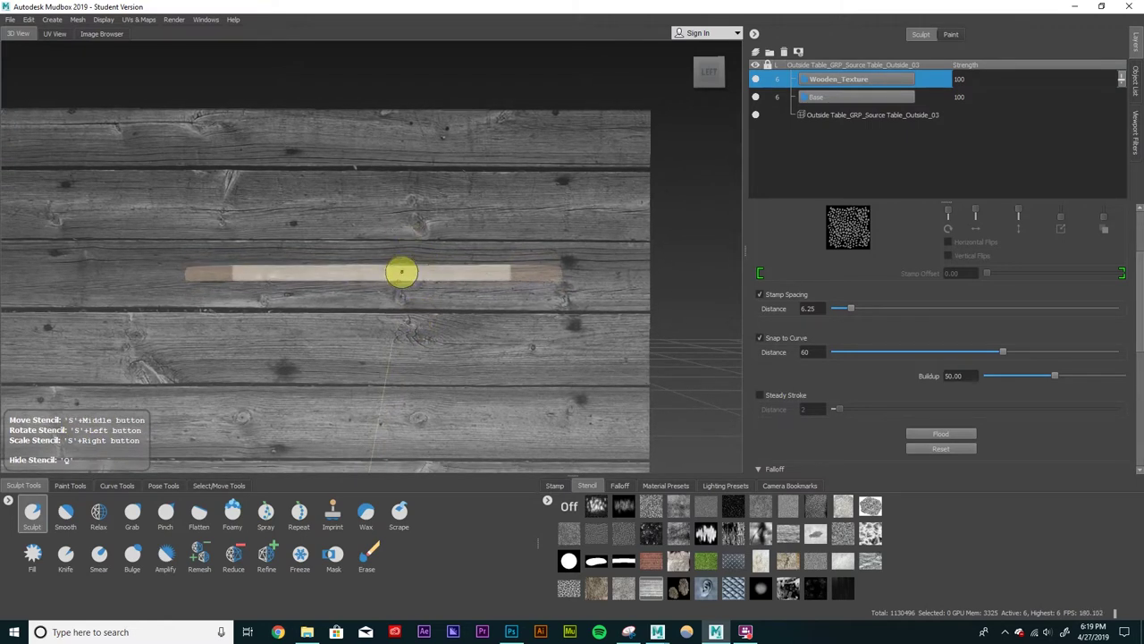
key("q")
left_click_drag(401, 274, 244, 278)
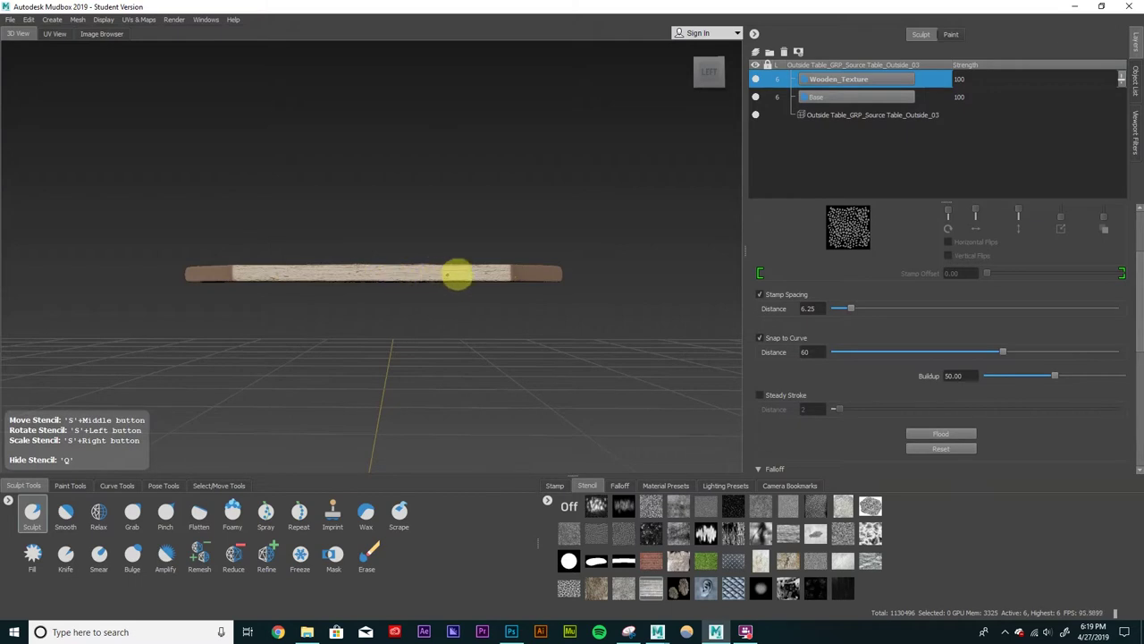
key("q")
Step: Stamp grain along the plank's front edge, then turn toward the Right view
left_click_drag(528, 247, 350, 251, "alt")
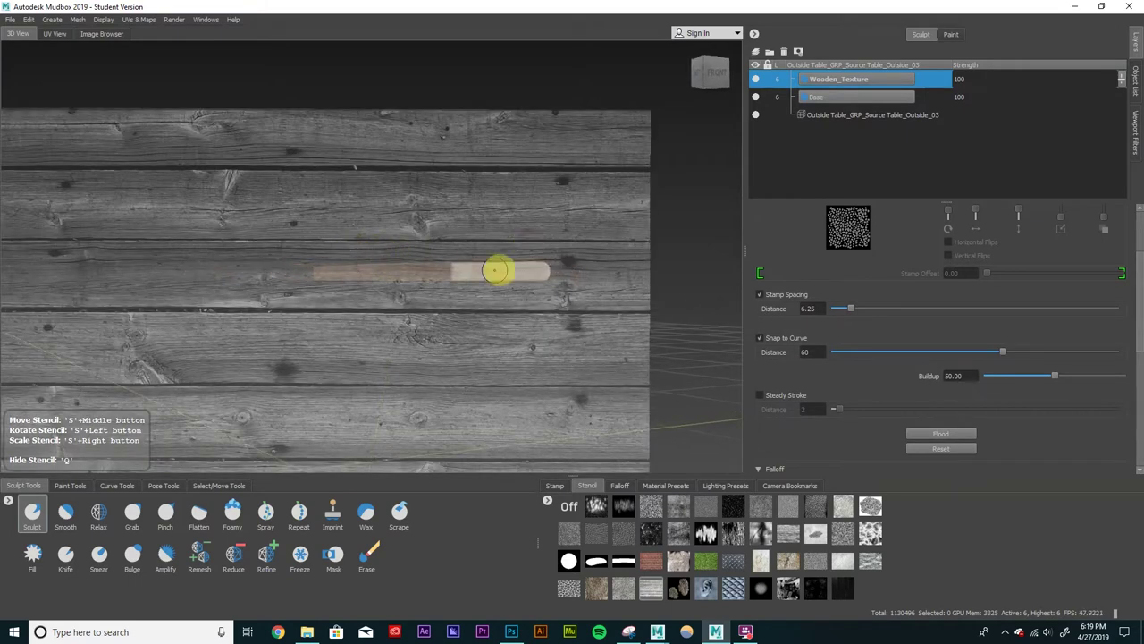
key("q")
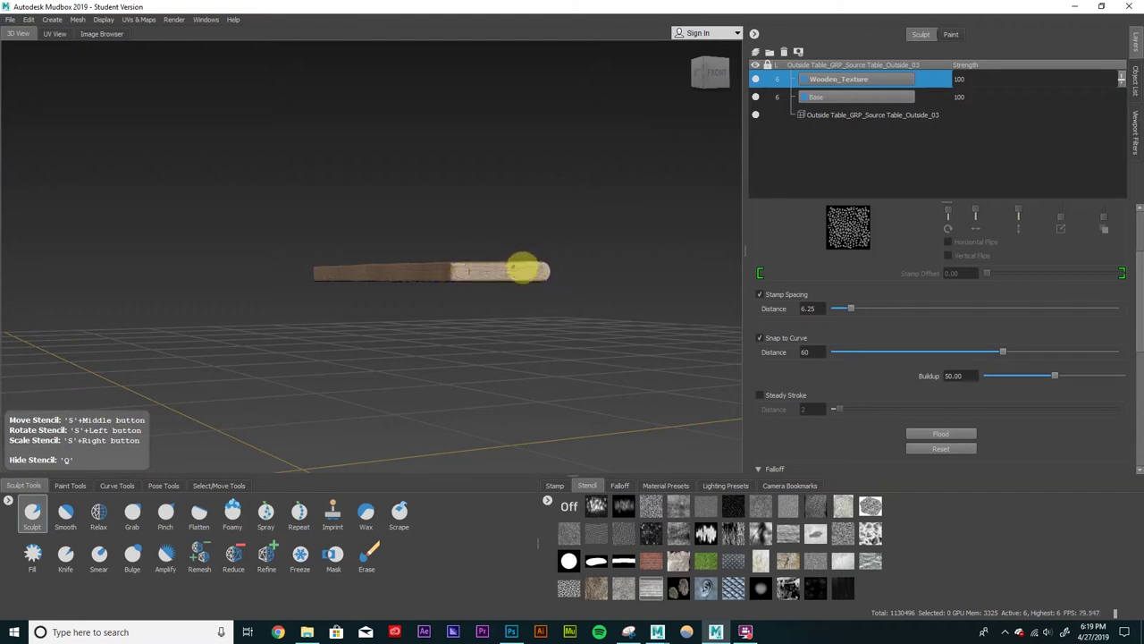
mouse_move(543, 278)
left_mouse_down()
mouse_move(448, 276)
mouse_move(455, 266)
mouse_move(416, 284)
mouse_move(566, 281)
left_mouse_up()
key("q")
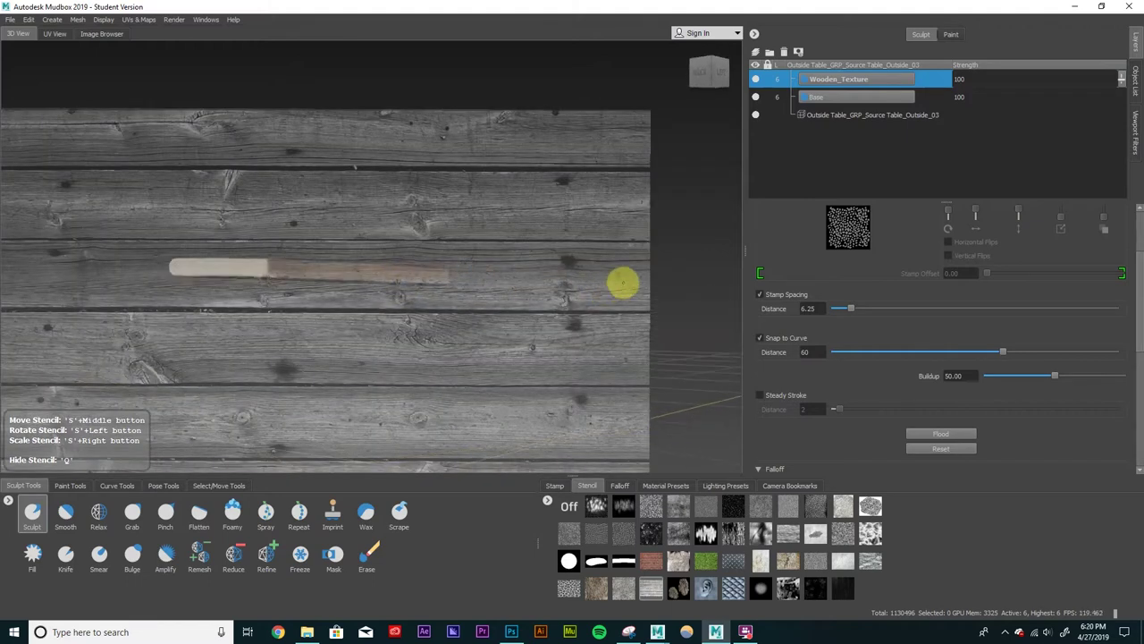
key("q")
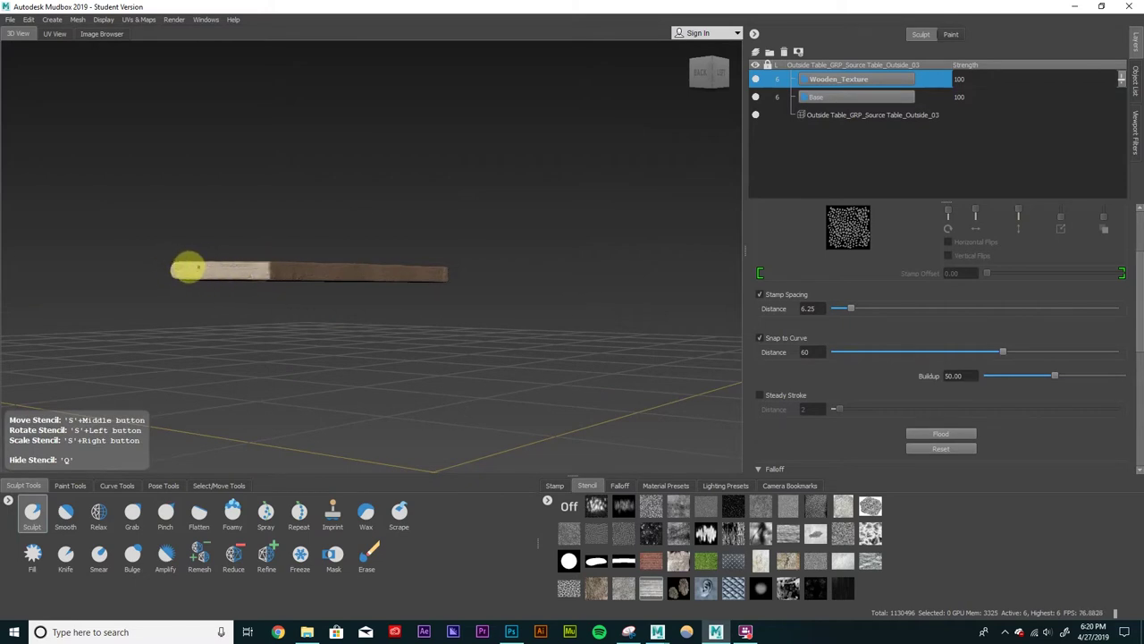
key("q")
left_click_drag(260, 258, 575, 253, "alt")
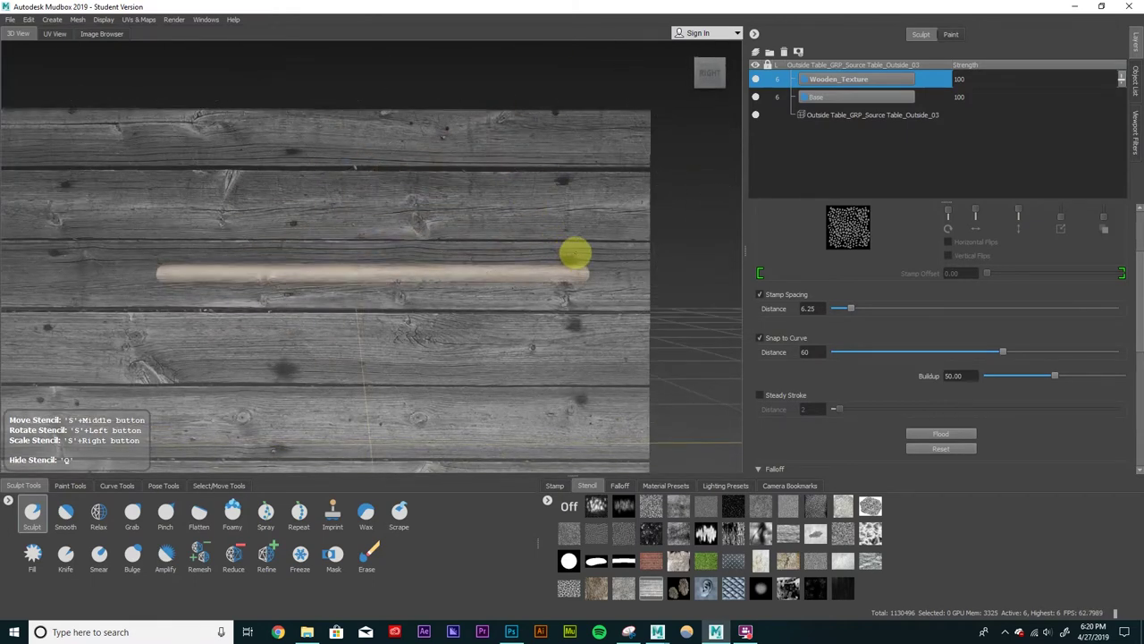
Step: Move and enlarge the wood stencil so it covers the plank's other side
left_click_drag(478, 223, 461, 267, "alt")
middle_click_drag(462, 267, 470, 384)
middle_click_drag(425, 241, 426, 130)
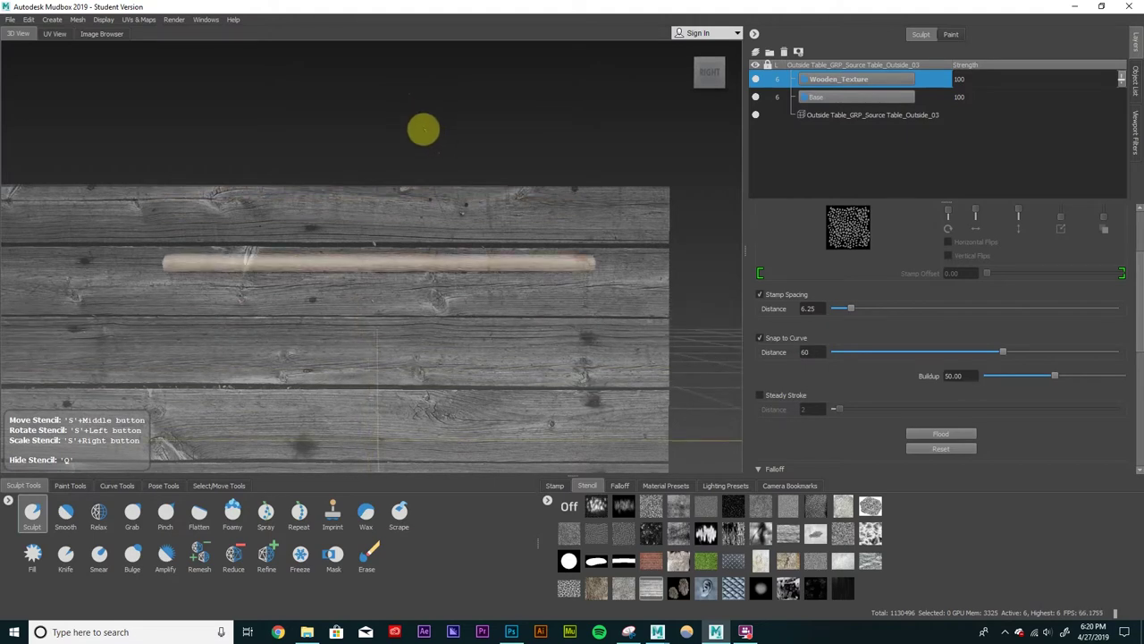
right_click_drag(438, 144, 478, 60)
middle_click_drag(427, 302, 259, 237)
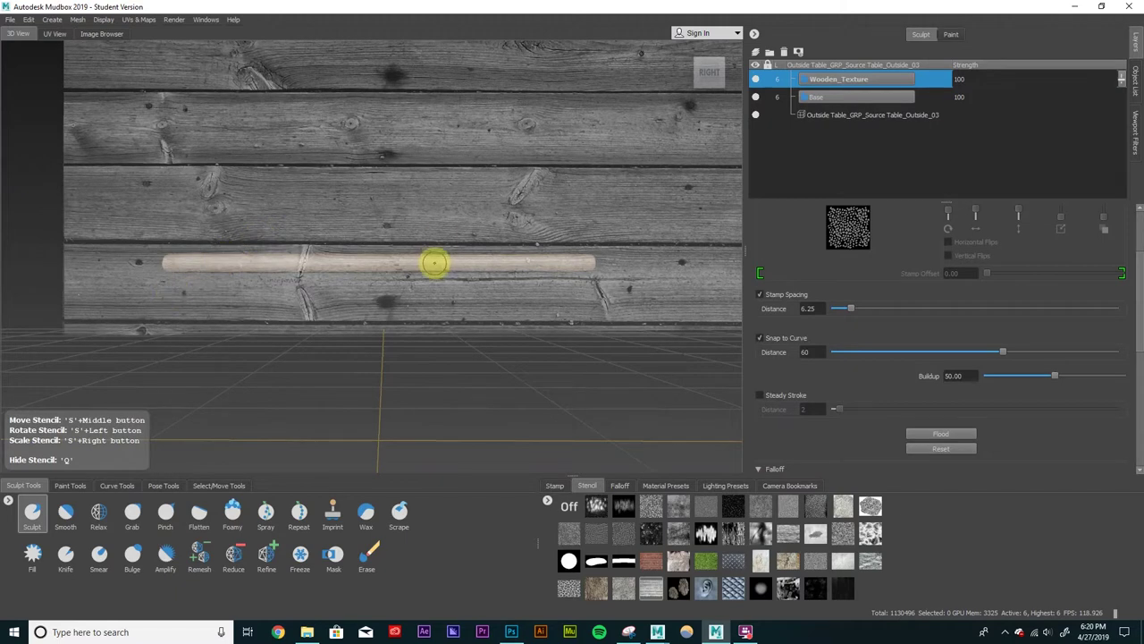
middle_click_drag(451, 265, 312, 303)
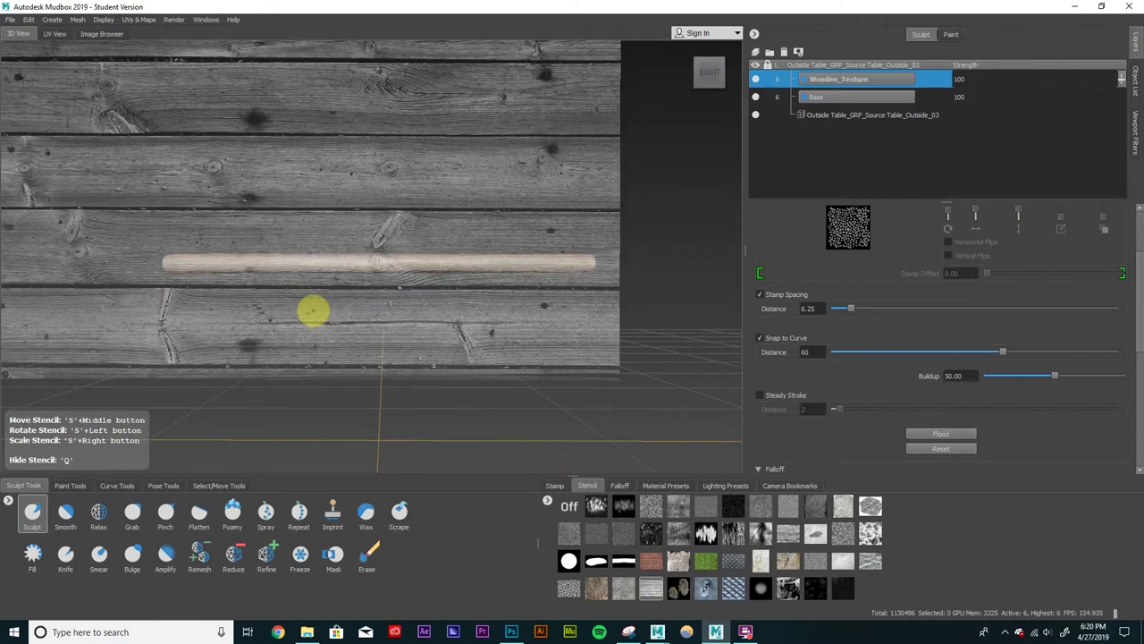
Step: Sculpt wood grain along the plank's length, then set the stencil to Off
key("q")
mouse_move(475, 262)
left_mouse_down()
mouse_move(226, 263)
mouse_move(293, 274)
mouse_move(321, 270)
mouse_move(172, 267)
mouse_move(186, 252)
mouse_move(169, 254)
mouse_move(595, 265)
left_mouse_up()
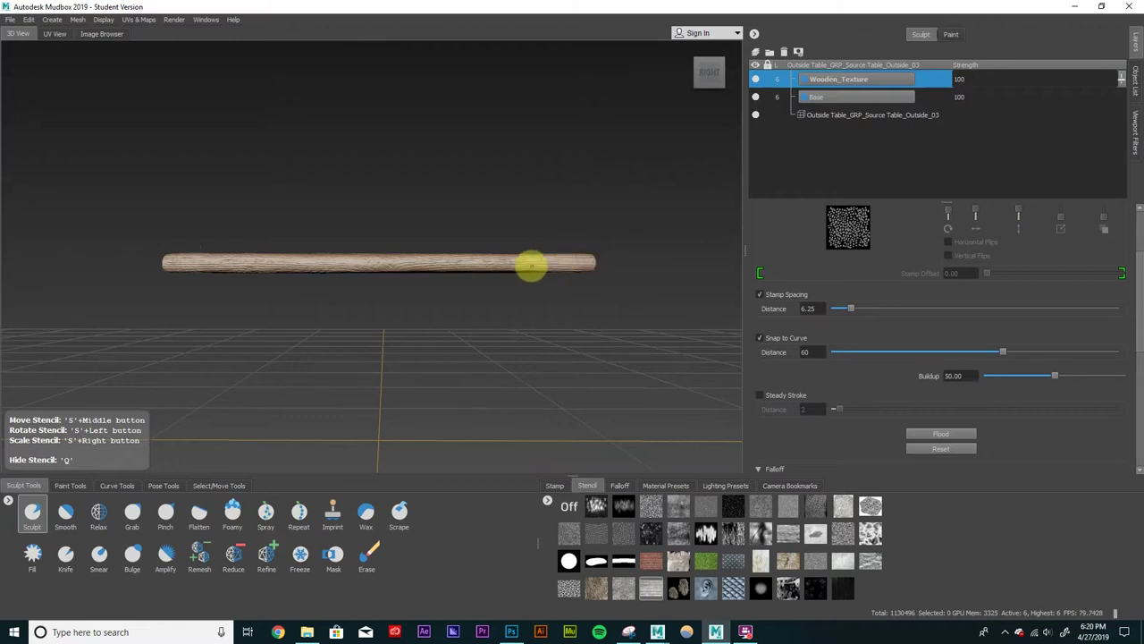
key("q")
mouse_move(360, 258)
left_mouse_down("alt")
mouse_move(437, 317)
mouse_move(350, 340)
mouse_move(500, 466)
left_mouse_up("alt")
left_click(569, 508)
left_click_drag(358, 286, 446, 315, "alt")
mouse_move(438, 322)
left_mouse_down("alt")
mouse_move(403, 271)
mouse_move(518, 309)
mouse_move(411, 304)
mouse_move(451, 313)
mouse_move(423, 340)
left_mouse_up("alt")
left_click_drag(514, 261, 280, 274, "alt")
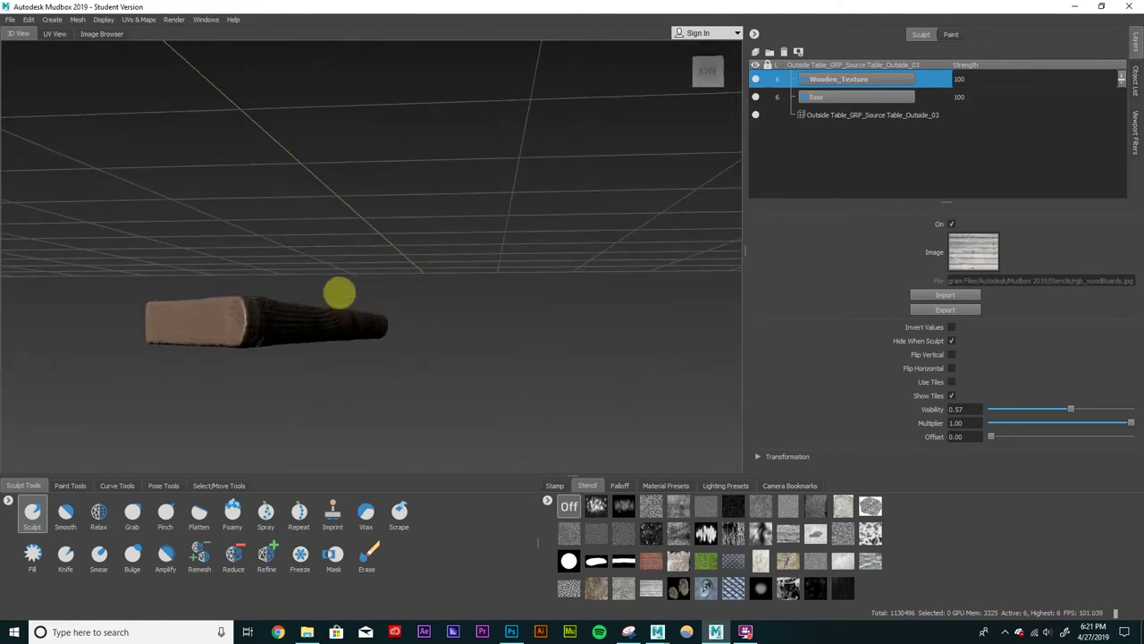
left_click_drag(340, 294, 426, 189, "alt")
mouse_move(439, 232)
left_mouse_down("alt")
mouse_move(331, 263)
mouse_move(260, 251)
mouse_move(289, 242)
mouse_move(313, 179)
mouse_move(301, 118)
mouse_move(352, 97)
mouse_move(370, 156)
mouse_move(368, 313)
mouse_move(421, 191)
mouse_move(424, 235)
mouse_move(438, 229)
left_mouse_up("alt")
left_click(951, 36)
left_click_drag(510, 220, 605, 76, "alt")
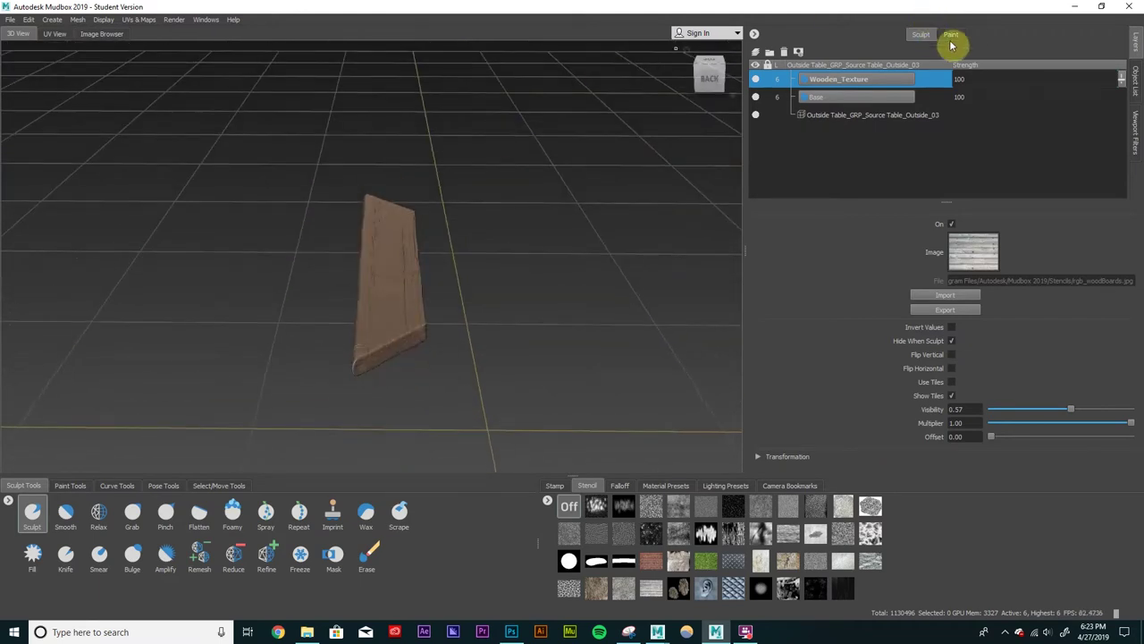
Step: Create a 4096 Diffuse paint layer named Base on the plank
left_click(951, 35)
left_click(757, 54)
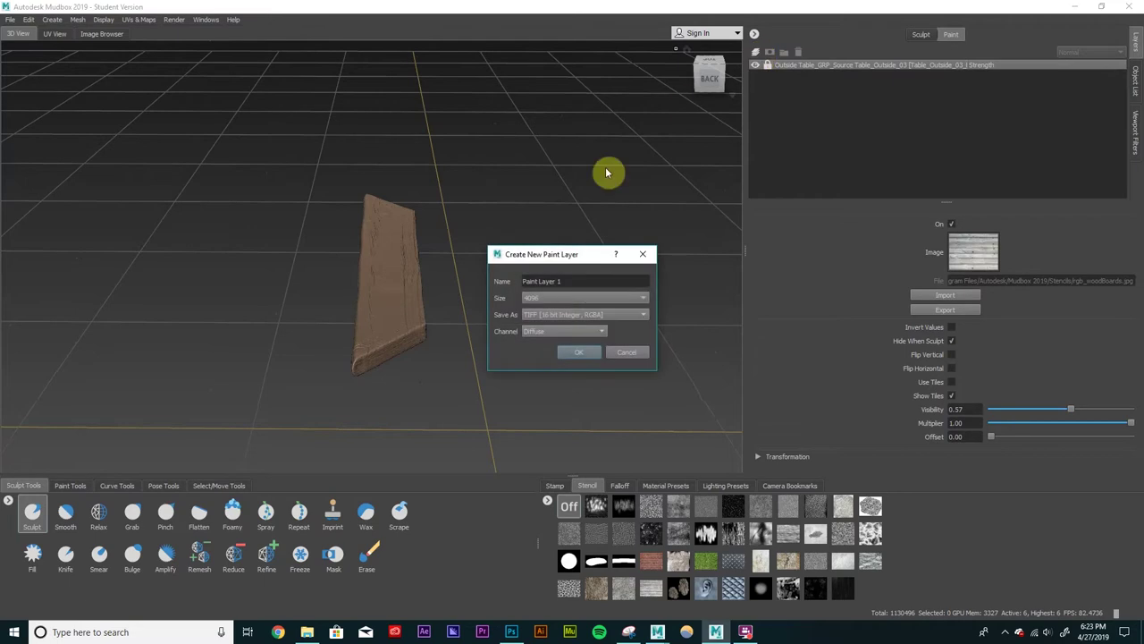
left_click_drag(579, 280, 338, 294)
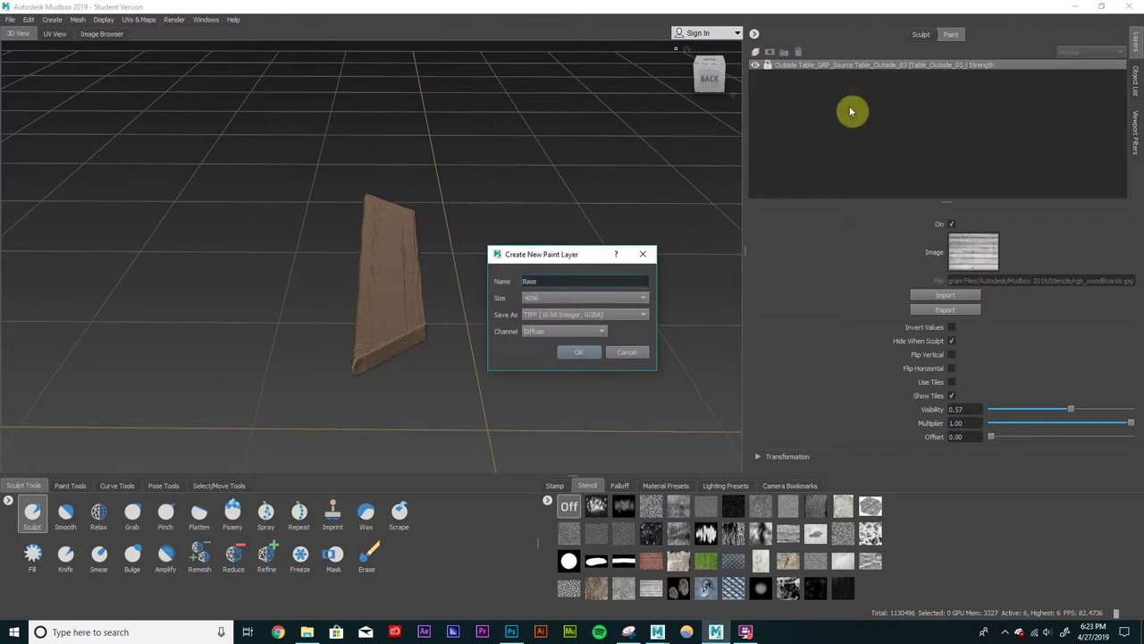
left_click(573, 354)
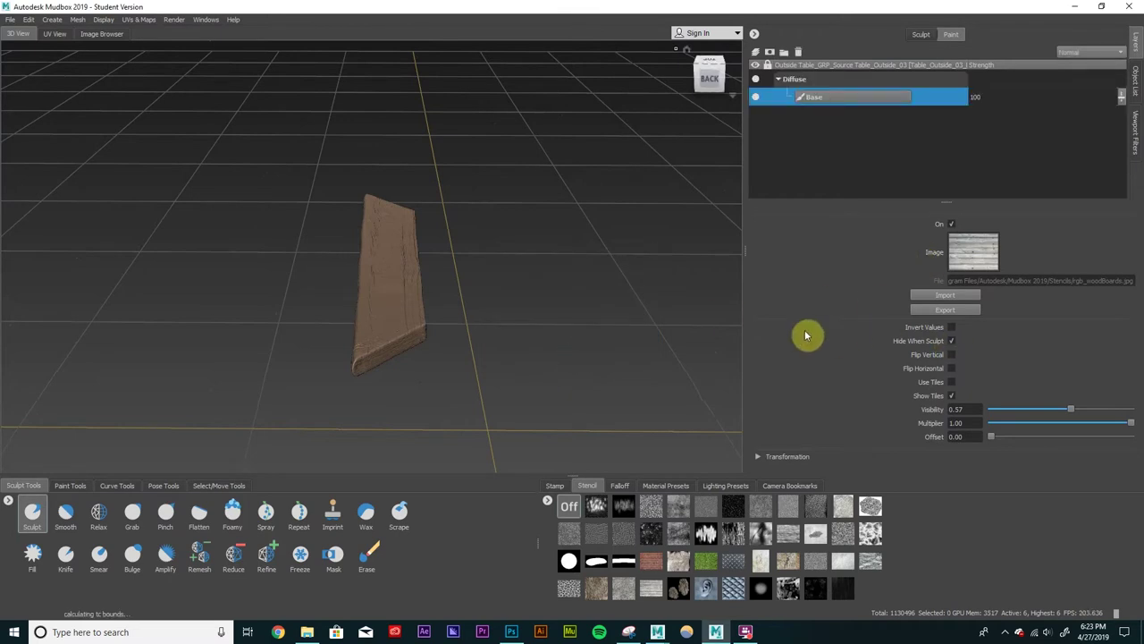
left_click(70, 485)
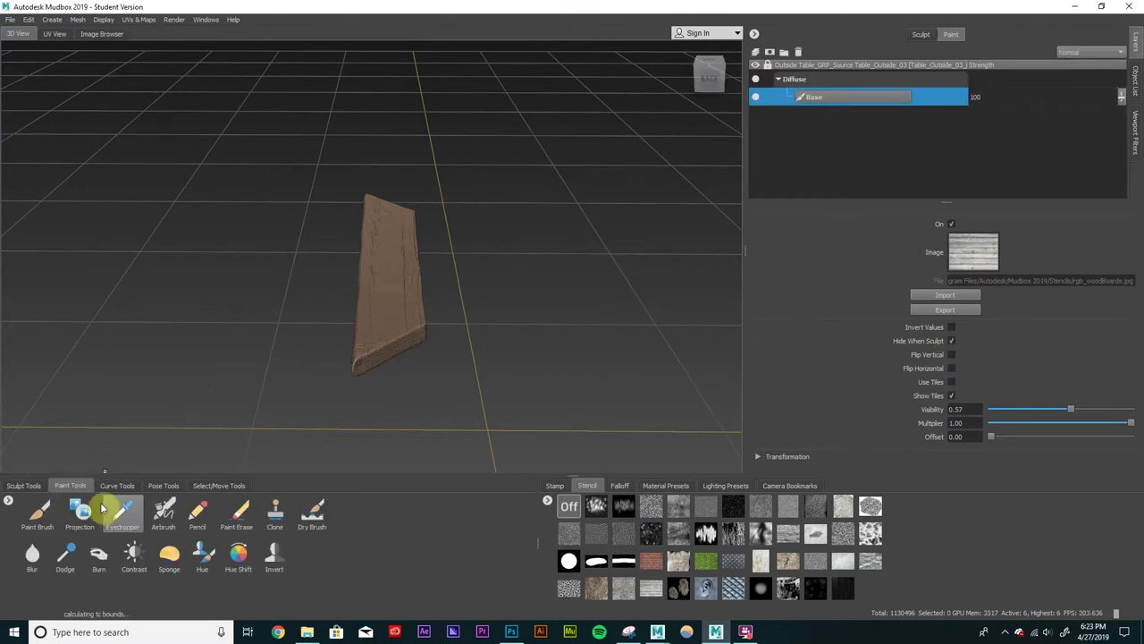
Step: Choose the Paint Brush and set its colour to a golden brown
left_click(40, 511)
left_click(1015, 231)
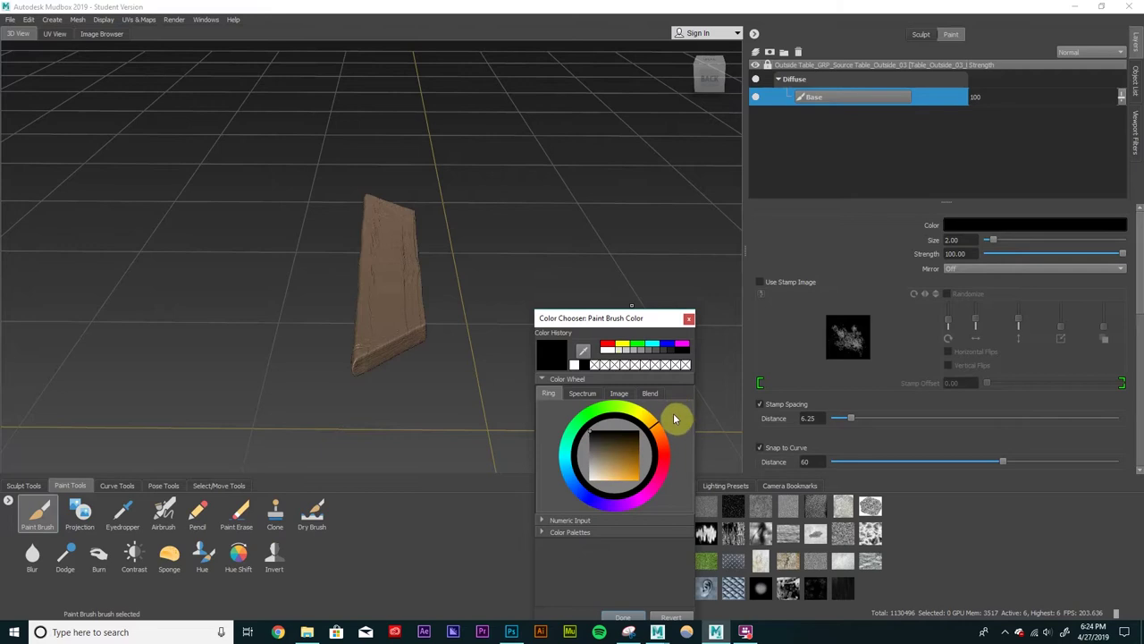
left_click(645, 453)
left_click_drag(642, 446, 618, 446)
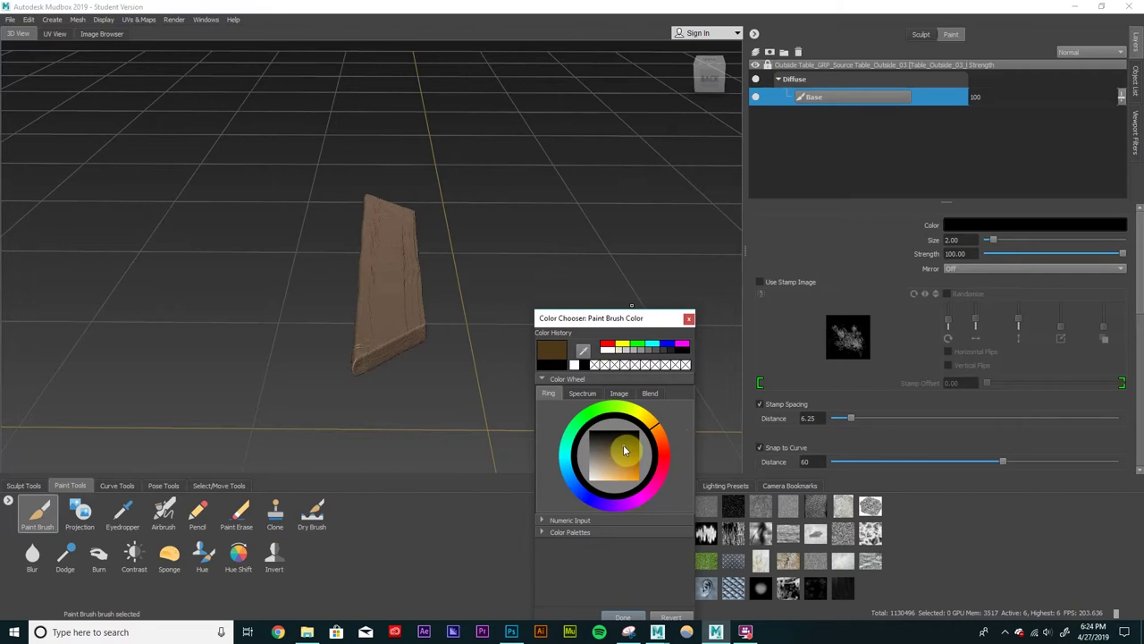
left_click_drag(626, 450, 633, 448)
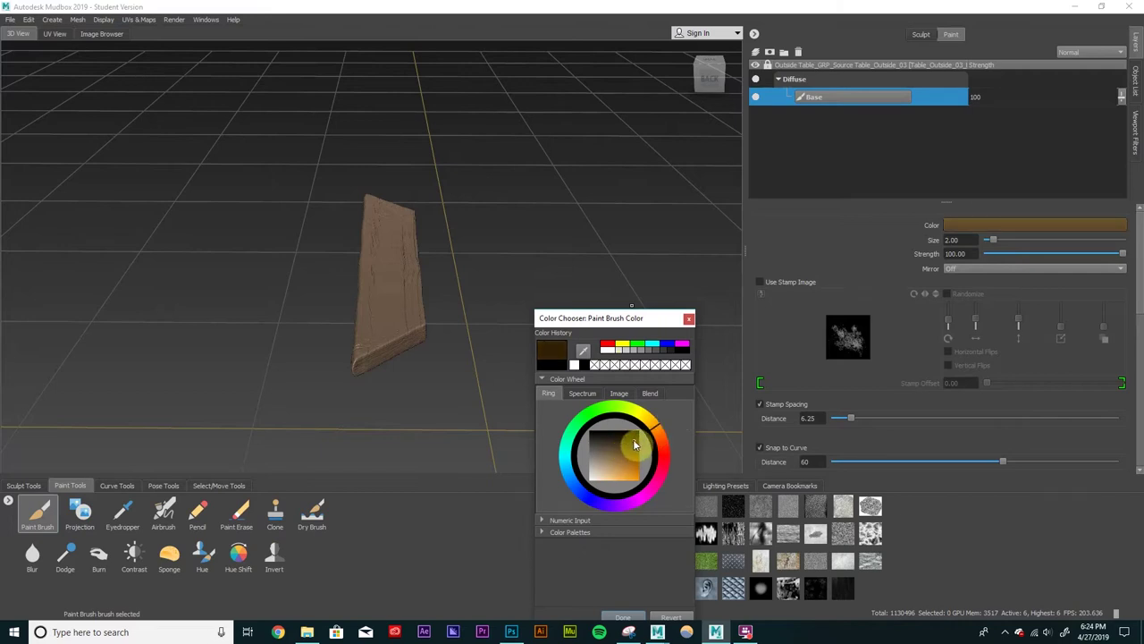
left_click(618, 616)
scroll(871, 373, "down", 3)
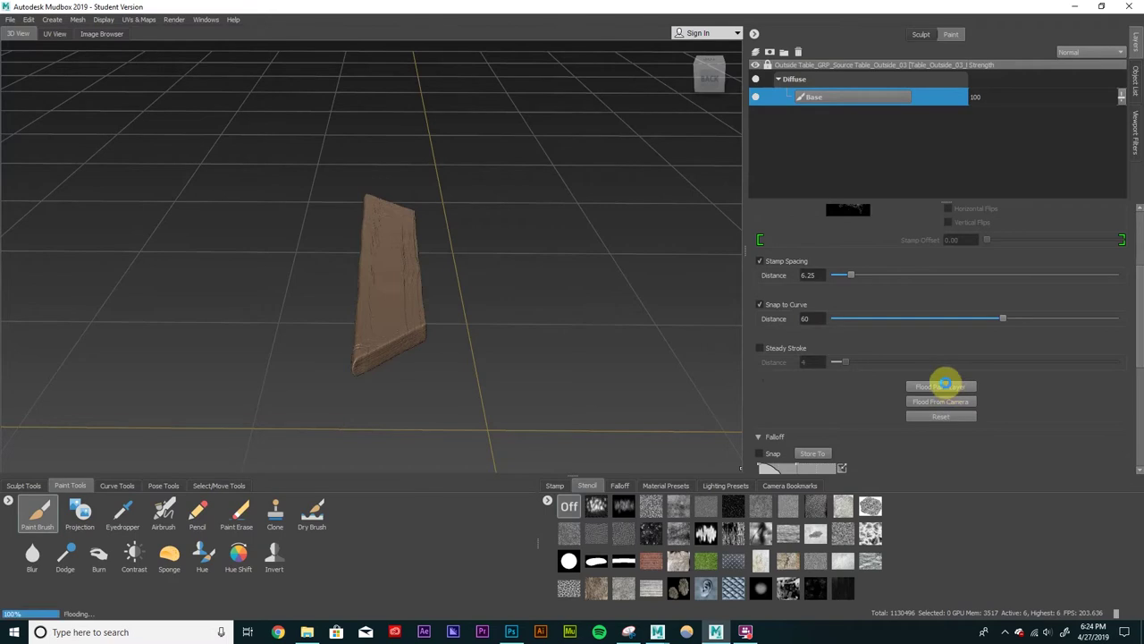
mouse_move(442, 329)
left_mouse_down("alt")
mouse_move(410, 304)
mouse_move(432, 299)
mouse_move(426, 191)
mouse_move(417, 342)
left_mouse_up("alt")
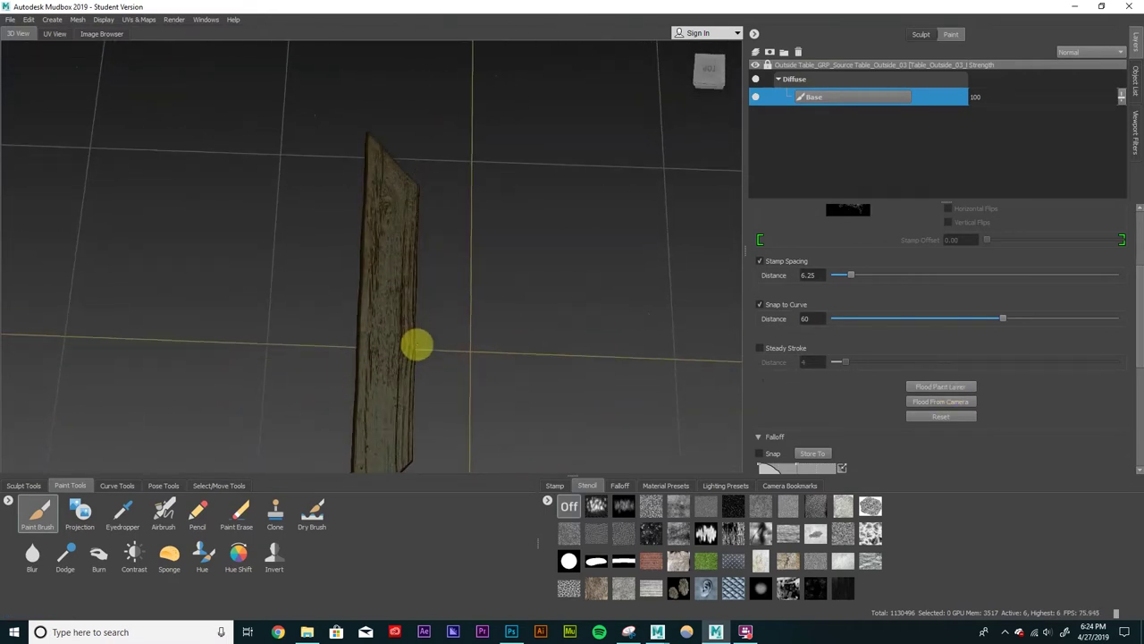
scroll(882, 347, "up", 3)
Step: Lighten the brown colour and flood the Base paint layer across the plank
left_click(948, 226)
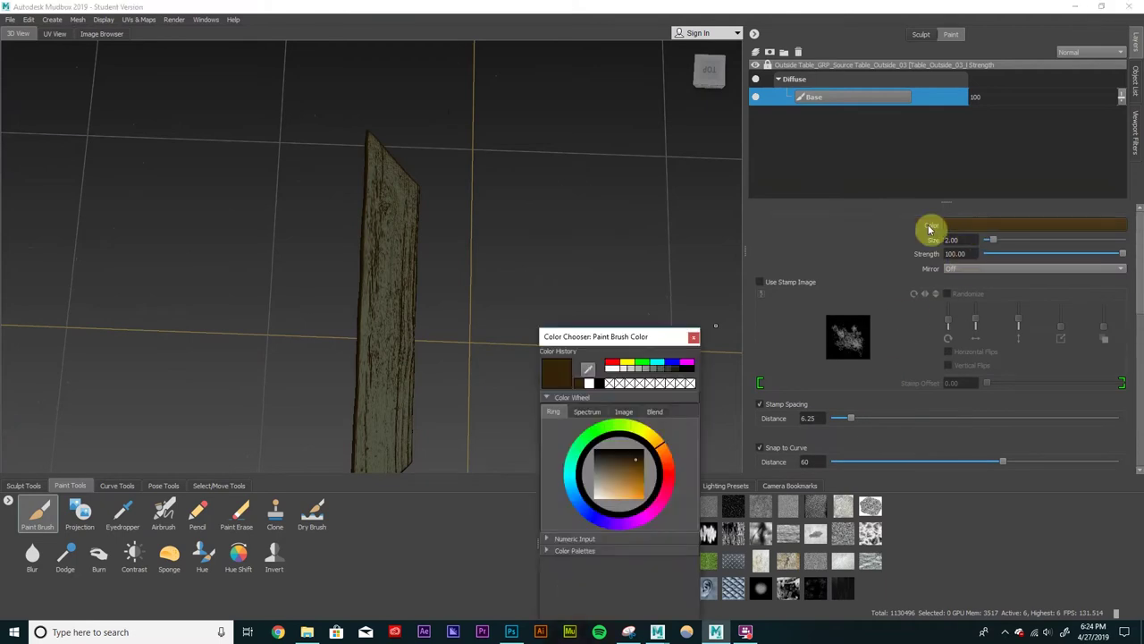
left_click(638, 467)
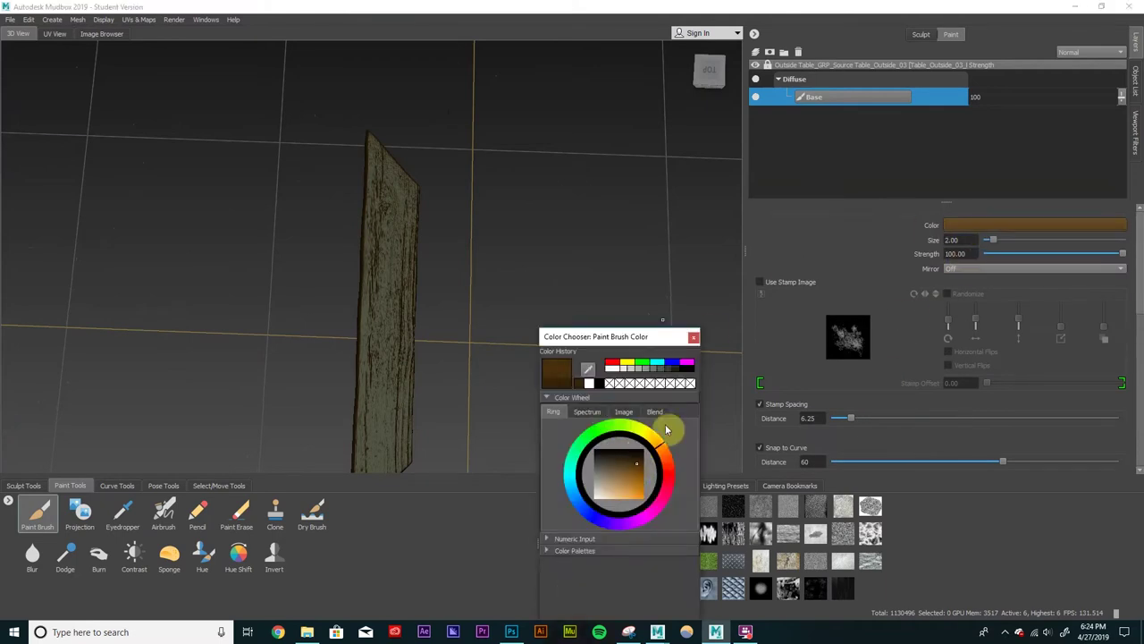
left_click(693, 336)
scroll(899, 376, "down", 5)
left_click(940, 330)
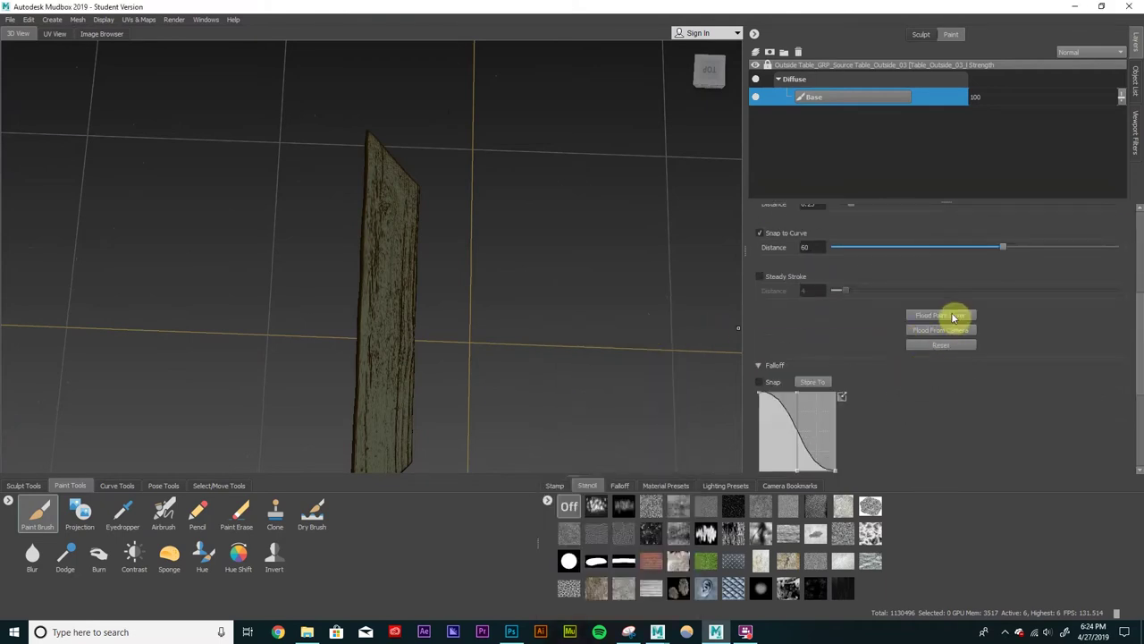
mouse_move(475, 259)
left_mouse_down("alt")
mouse_move(473, 283)
mouse_move(415, 280)
mouse_move(430, 149)
mouse_move(455, 153)
mouse_move(432, 169)
mouse_move(419, 322)
mouse_move(439, 187)
mouse_move(437, 211)
mouse_move(521, 233)
mouse_move(508, 188)
mouse_move(508, 217)
mouse_move(464, 183)
mouse_move(554, 125)
left_mouse_up("alt")
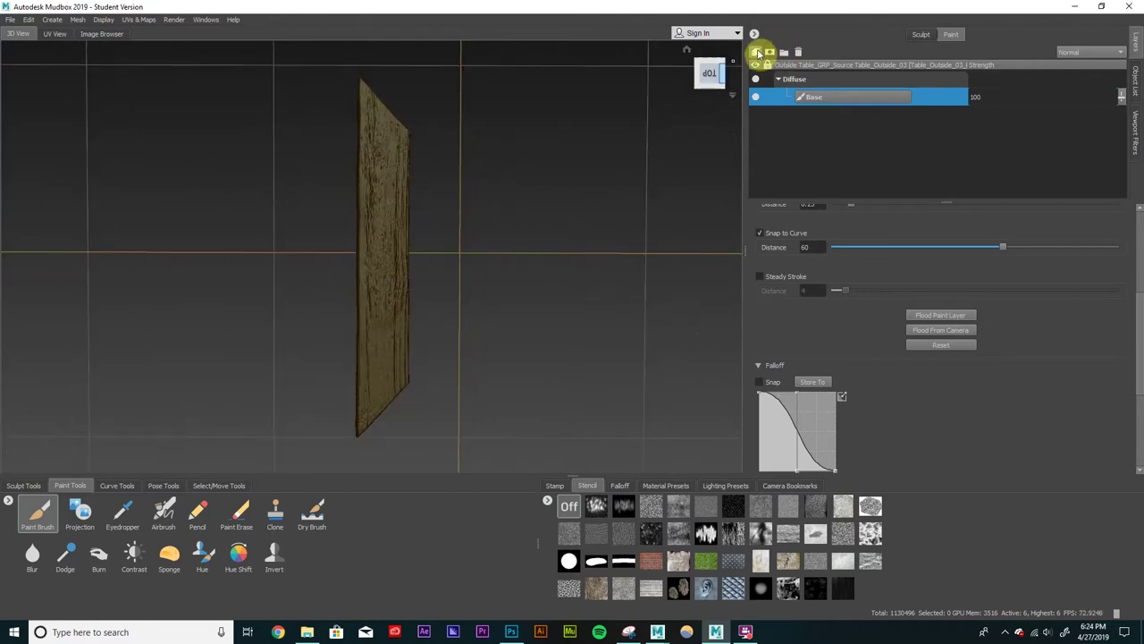
Step: Add a new paint layer named Detail
left_click(758, 53)
type("Detail")
key("Return")
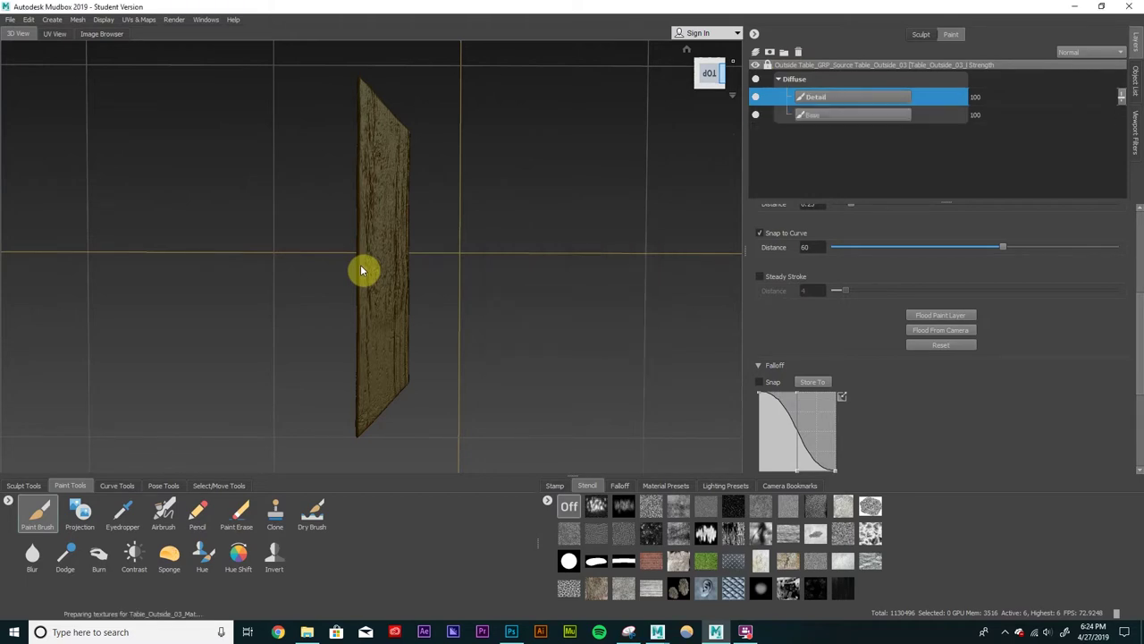
Step: Apply the bark image as a stencil, rotated and enlarged over the plank
left_click(588, 592)
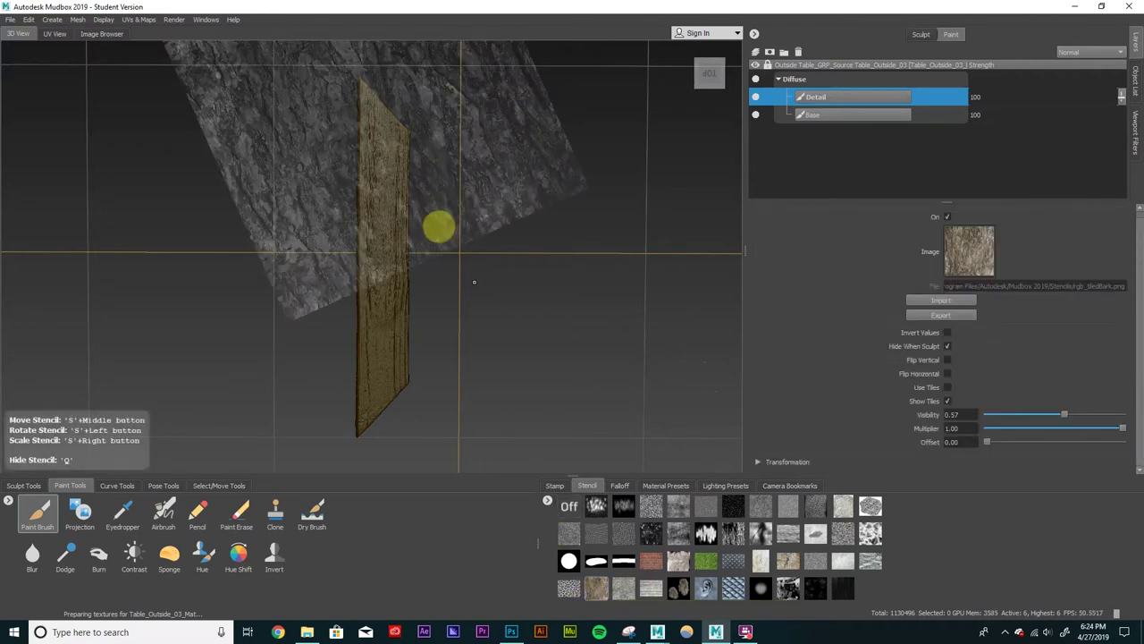
left_click_drag(486, 169, 656, 241)
right_click_drag(657, 242, 260, 421)
left_click(83, 511)
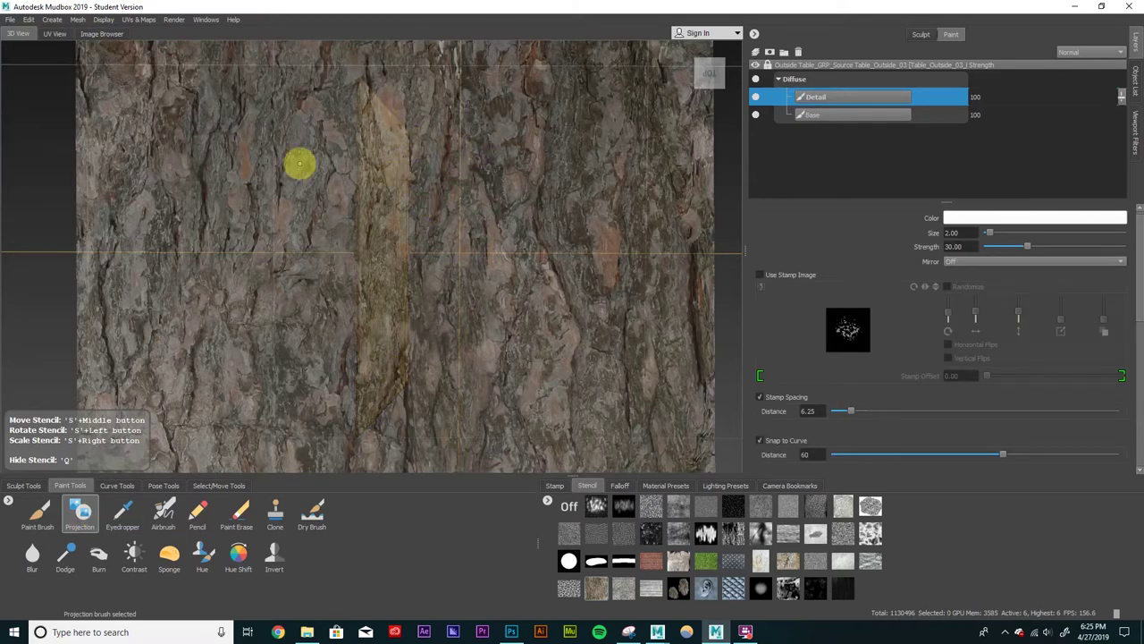
Step: Set the Detail layer to Luminosity blending and project bark texture up the plank
left_click(1095, 52)
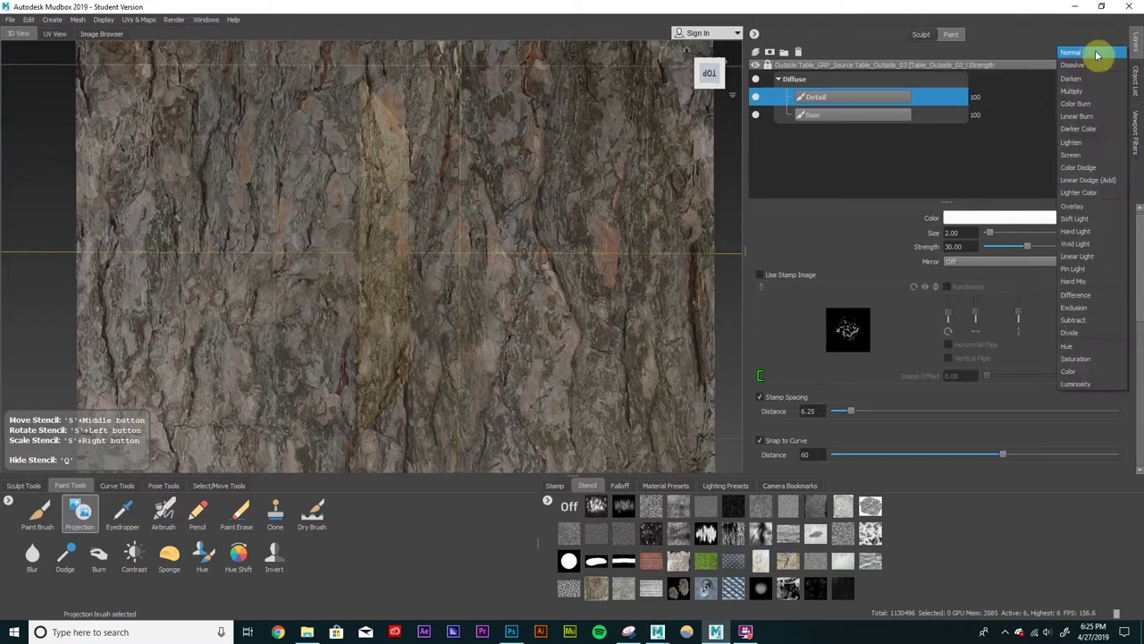
left_click(1079, 385)
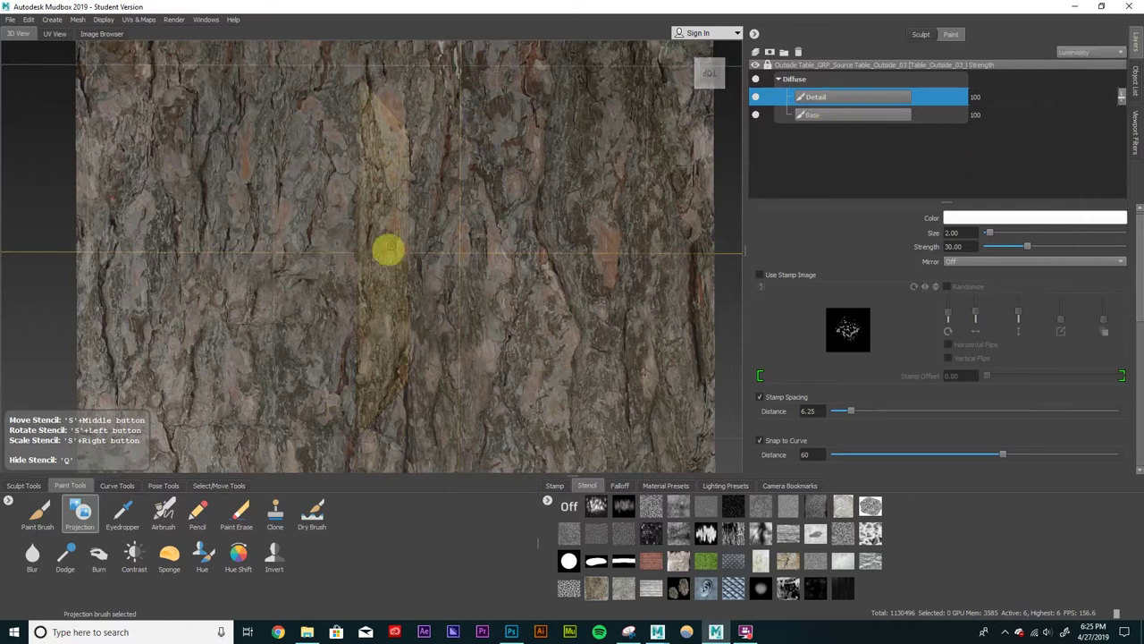
key("q")
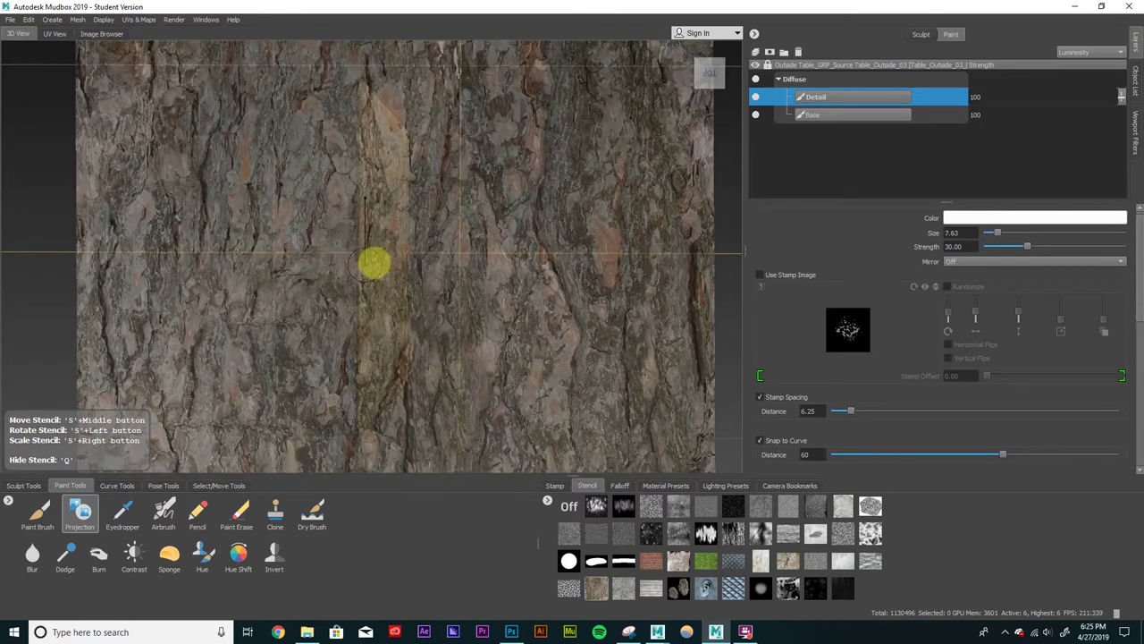
key("q")
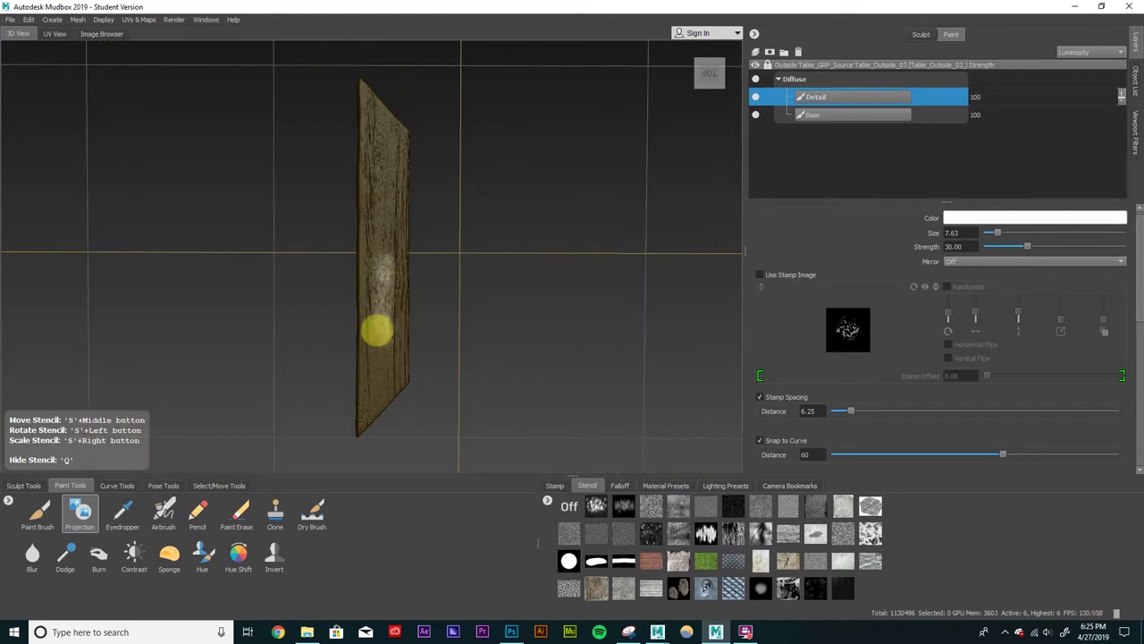
mouse_move(376, 327)
left_mouse_down()
mouse_move(394, 239)
mouse_move(391, 251)
mouse_move(372, 156)
mouse_move(378, 127)
mouse_move(395, 158)
mouse_move(398, 263)
mouse_move(397, 158)
mouse_move(386, 121)
mouse_move(364, 121)
mouse_move(368, 136)
mouse_move(361, 80)
mouse_move(392, 135)
mouse_move(373, 93)
mouse_move(389, 297)
mouse_move(384, 360)
mouse_move(386, 328)
mouse_move(367, 384)
left_mouse_up()
mouse_move(363, 426)
left_mouse_down()
mouse_move(400, 382)
mouse_move(399, 320)
left_mouse_up()
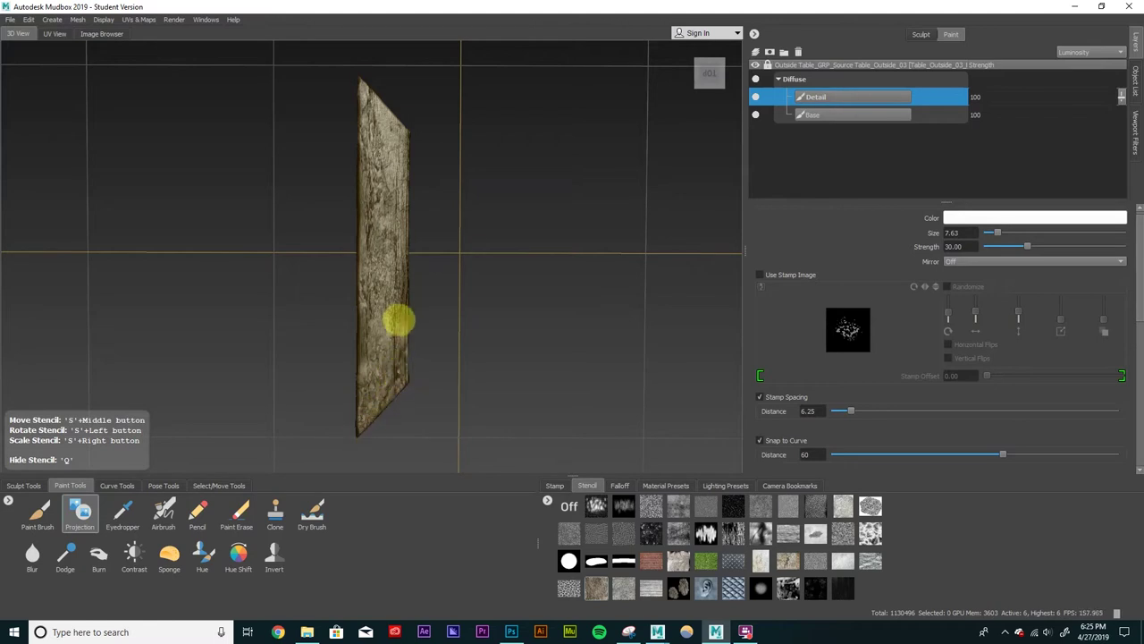
mouse_move(398, 263)
left_mouse_down()
mouse_move(399, 336)
mouse_move(395, 240)
mouse_move(365, 218)
mouse_move(363, 110)
mouse_move(371, 96)
mouse_move(376, 123)
mouse_move(375, 96)
mouse_move(400, 145)
mouse_move(406, 130)
mouse_move(408, 200)
mouse_move(399, 263)
mouse_move(392, 174)
mouse_move(373, 168)
mouse_move(360, 415)
left_mouse_up()
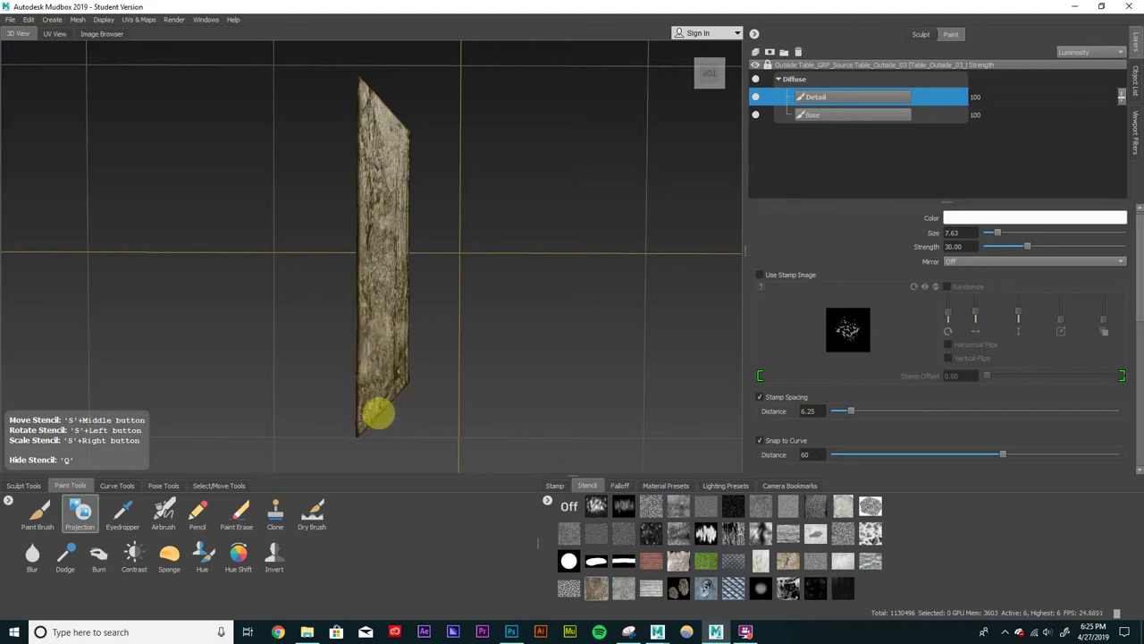
Step: Project more bark detail near the plank's top and middle, toggling the stencil with Q
key("q")
left_click_drag(420, 163, 431, 92, "alt")
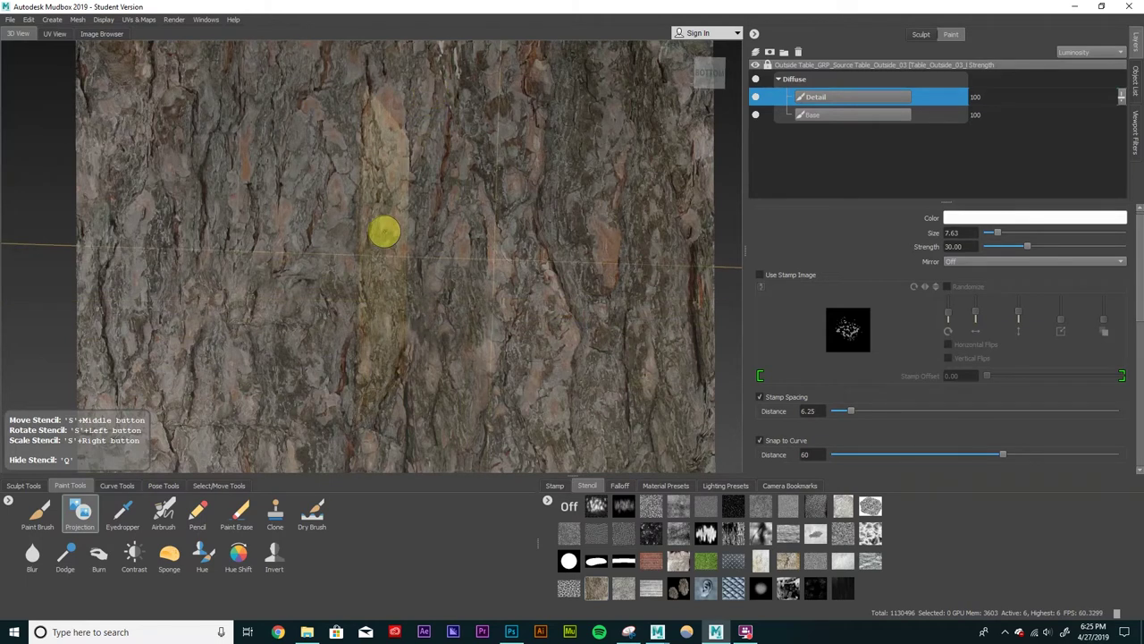
key("q")
mouse_move(384, 179)
left_mouse_down()
mouse_move(383, 210)
mouse_move(376, 179)
mouse_move(368, 206)
mouse_move(378, 158)
mouse_move(365, 90)
mouse_move(387, 122)
mouse_move(392, 159)
mouse_move(401, 137)
mouse_move(407, 163)
mouse_move(393, 215)
mouse_move(388, 197)
mouse_move(370, 240)
mouse_move(356, 417)
mouse_move(398, 356)
mouse_move(397, 374)
mouse_move(402, 347)
mouse_move(397, 246)
mouse_move(377, 287)
mouse_move(362, 403)
mouse_move(391, 376)
mouse_move(403, 235)
mouse_move(389, 151)
mouse_move(376, 342)
mouse_move(369, 214)
mouse_move(387, 205)
mouse_move(369, 94)
mouse_move(382, 145)
left_mouse_up()
key("q")
key("q")
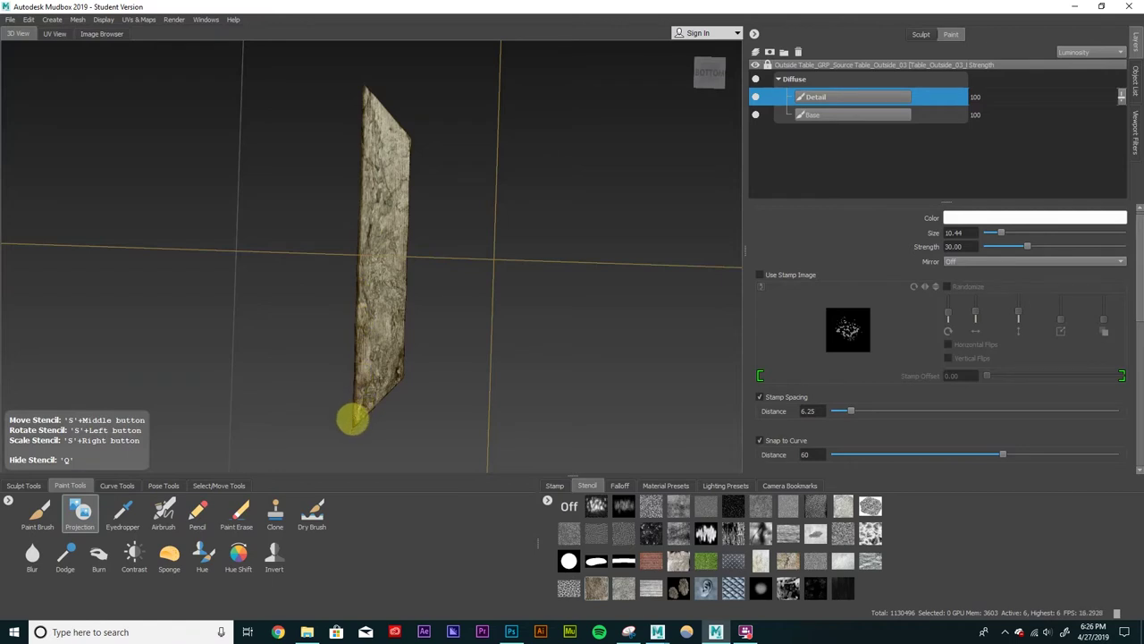
key("q")
left_click_drag(408, 348, 401, 363)
key("q")
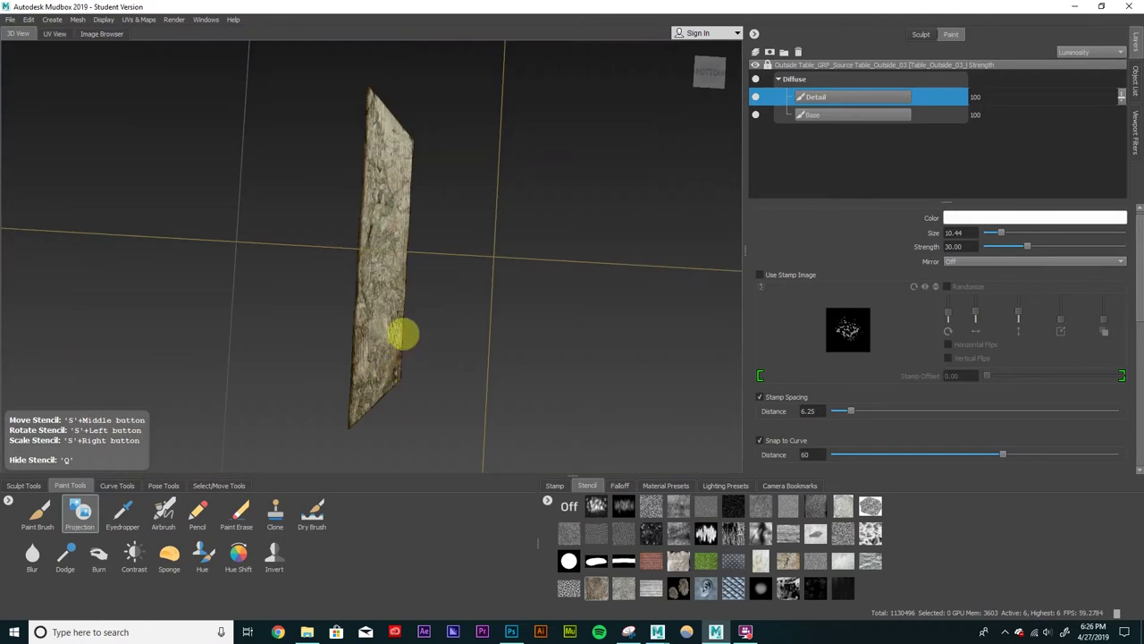
key("q")
Step: Rotate the bark grain to run along the plank and shrink the brush to about 4.18
left_click_drag(563, 166, 642, 234, "alt")
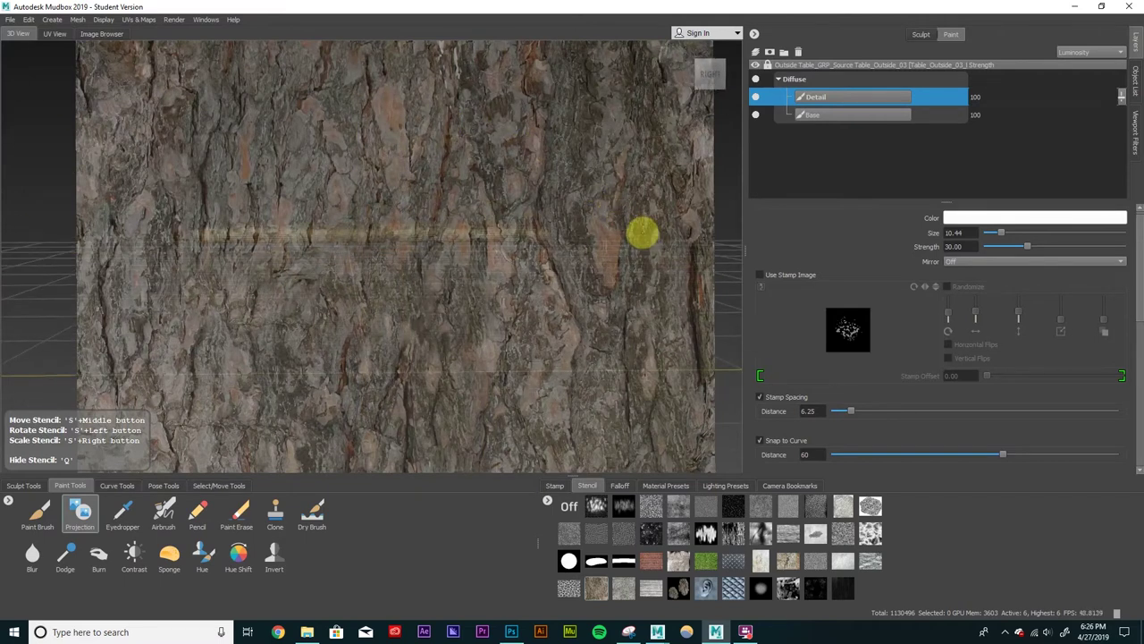
left_click_drag(488, 241, 161, 199)
left_click_drag(305, 205, 306, 202, "alt")
left_click_drag(386, 241, 384, 143)
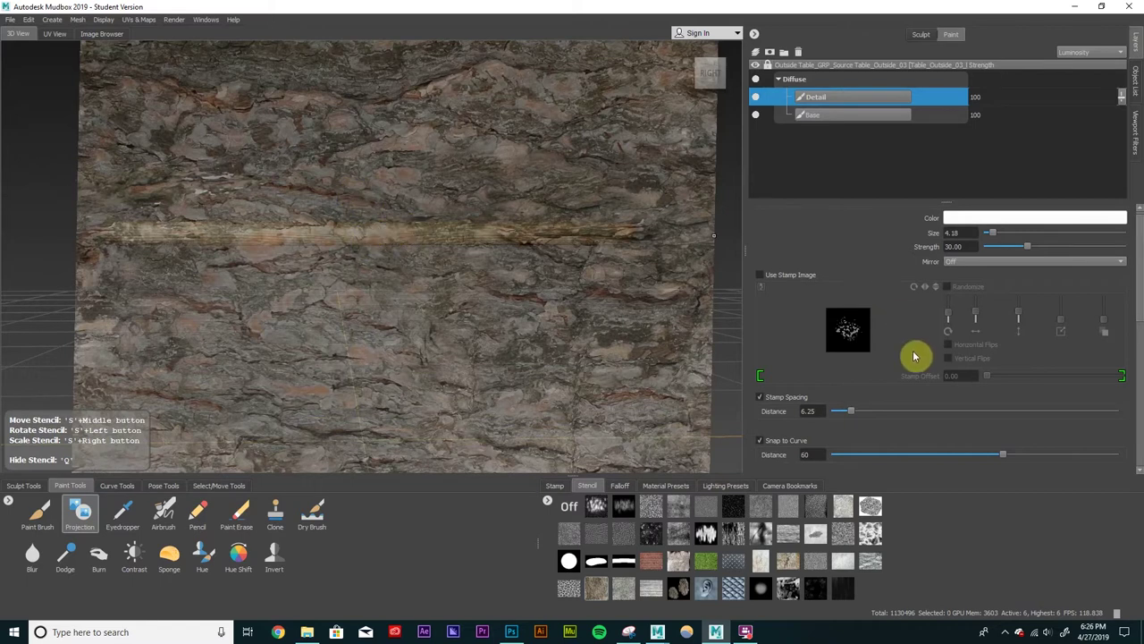
scroll(913, 356, "down", 6)
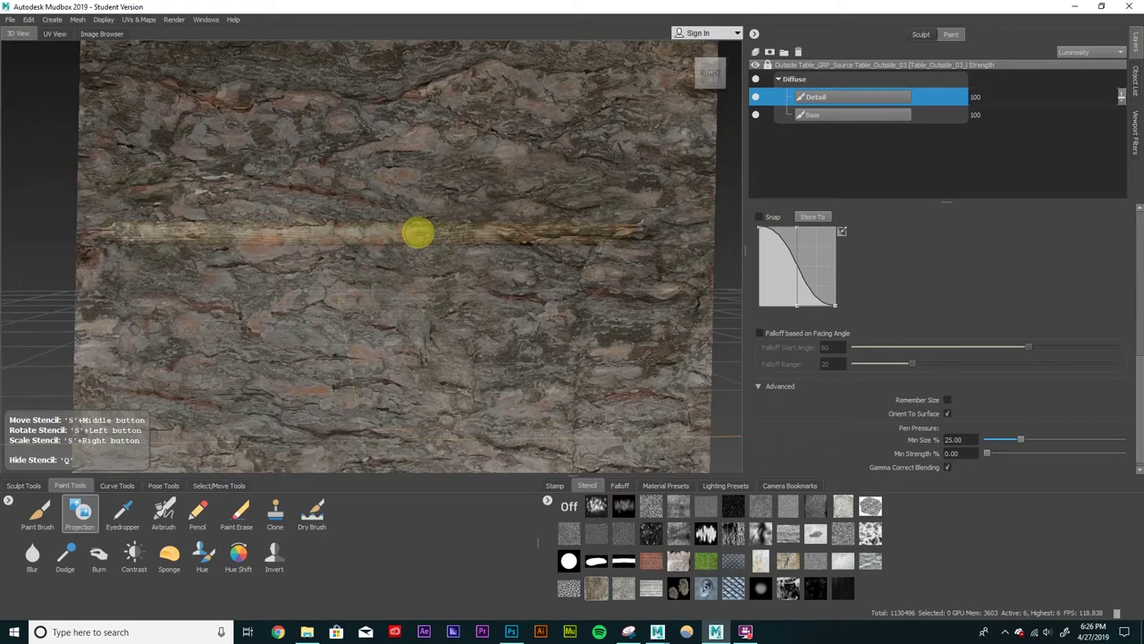
key("q")
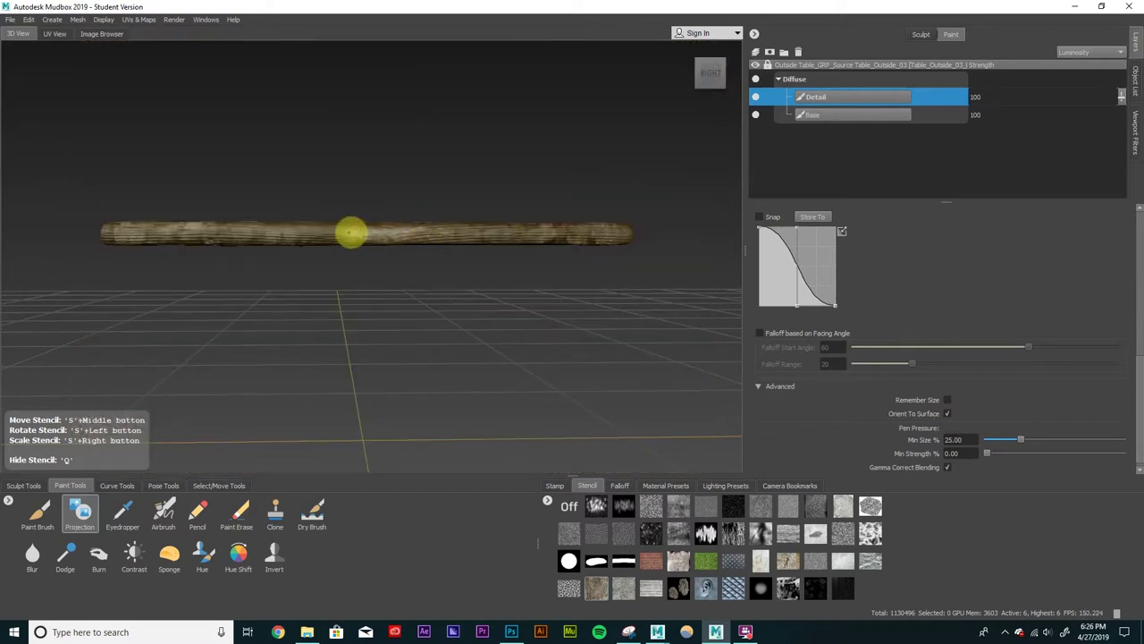
key("q")
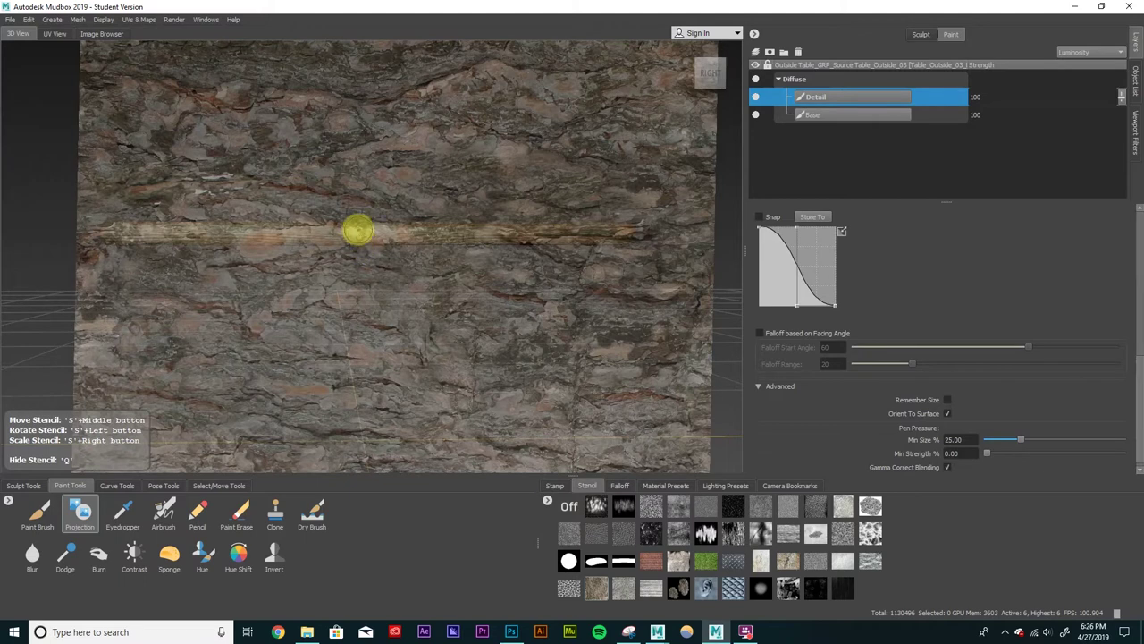
key("q")
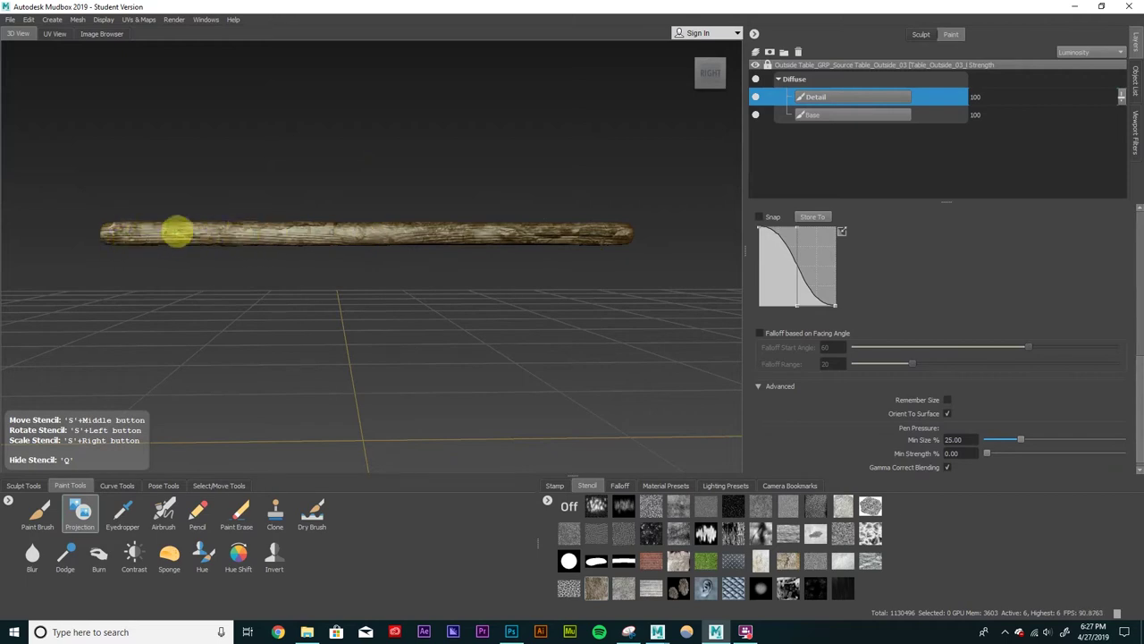
key("q")
key("q")
key("q")
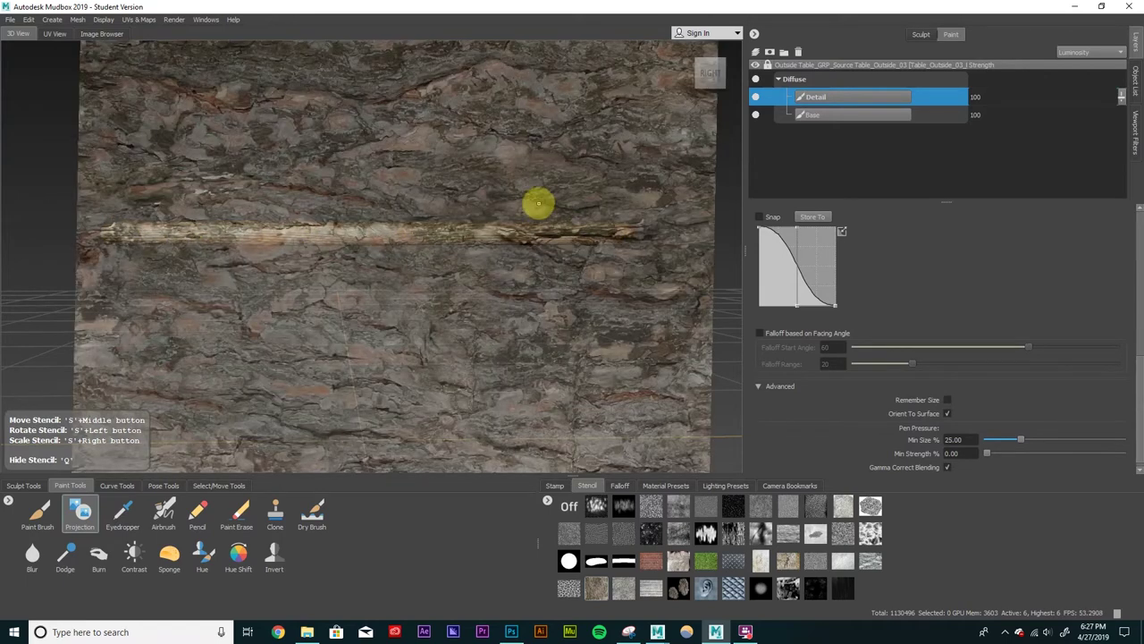
mouse_move(559, 230)
left_mouse_down("alt")
mouse_move(275, 298)
mouse_move(367, 205)
mouse_move(266, 179)
mouse_move(225, 184)
mouse_move(226, 198)
mouse_move(439, 187)
mouse_move(434, 218)
mouse_move(528, 217)
mouse_move(524, 209)
left_mouse_up("alt")
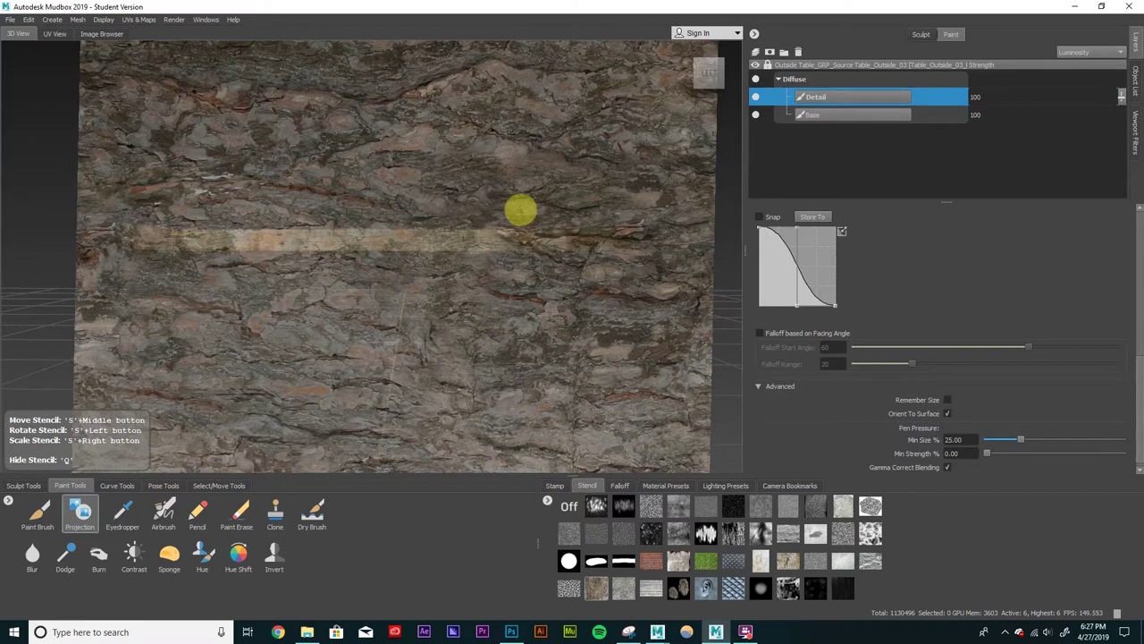
Step: Switch the stencil off and orbit until the plank stands vertical
left_click(580, 509)
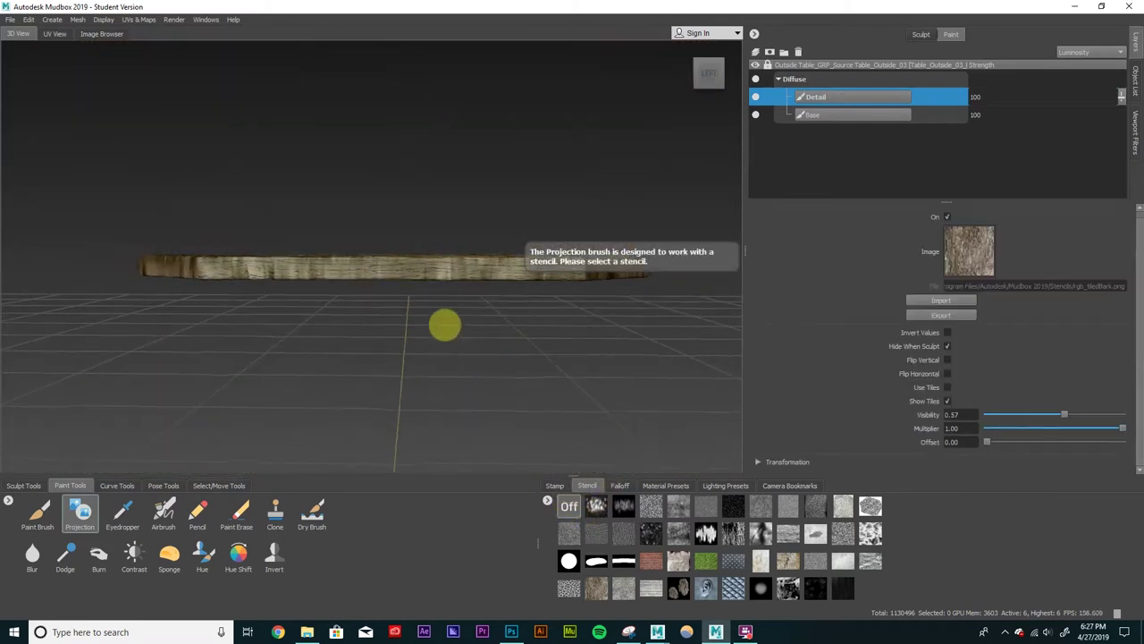
left_click_drag(399, 268, 379, 250, "alt")
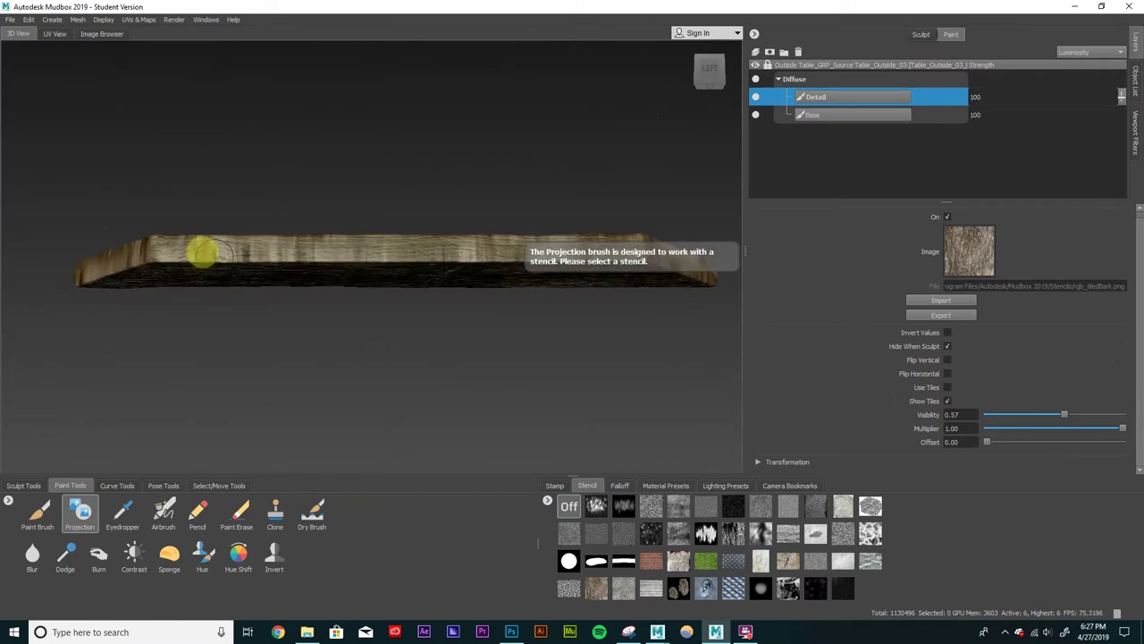
mouse_move(268, 264)
left_mouse_down("alt")
mouse_move(306, 268)
mouse_move(229, 281)
mouse_move(364, 357)
left_mouse_up("alt")
left_click_drag(421, 225, 360, 238, "alt")
Step: Reapply the bark stencil, project bark along the plank's length, then switch the stencil off
left_click(599, 592)
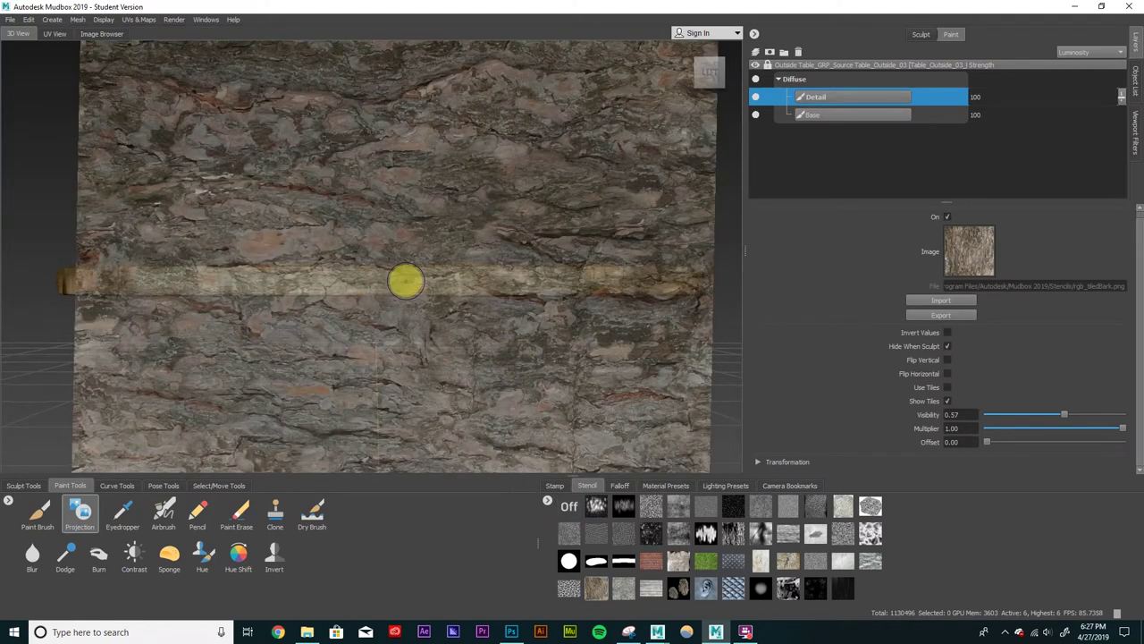
mouse_move(419, 284)
left_mouse_down()
mouse_move(355, 286)
mouse_move(396, 286)
mouse_move(401, 273)
mouse_move(312, 289)
mouse_move(216, 283)
mouse_move(273, 290)
mouse_move(244, 274)
mouse_move(266, 273)
mouse_move(238, 273)
mouse_move(301, 266)
mouse_move(165, 291)
mouse_move(173, 274)
mouse_move(219, 277)
left_mouse_up()
mouse_move(551, 274)
left_mouse_down()
mouse_move(514, 279)
mouse_move(634, 291)
mouse_move(630, 278)
mouse_move(584, 280)
mouse_move(613, 271)
mouse_move(541, 273)
mouse_move(567, 268)
mouse_move(552, 269)
mouse_move(613, 295)
mouse_move(477, 289)
mouse_move(455, 286)
mouse_move(496, 283)
mouse_move(426, 273)
mouse_move(494, 277)
mouse_move(436, 286)
mouse_move(387, 277)
mouse_move(412, 272)
mouse_move(393, 267)
mouse_move(341, 276)
mouse_move(587, 269)
mouse_move(631, 279)
mouse_move(415, 278)
mouse_move(426, 299)
mouse_move(532, 292)
mouse_move(550, 295)
mouse_move(456, 294)
mouse_move(573, 304)
mouse_move(574, 277)
mouse_move(423, 280)
mouse_move(560, 293)
mouse_move(524, 298)
mouse_move(358, 297)
left_mouse_up()
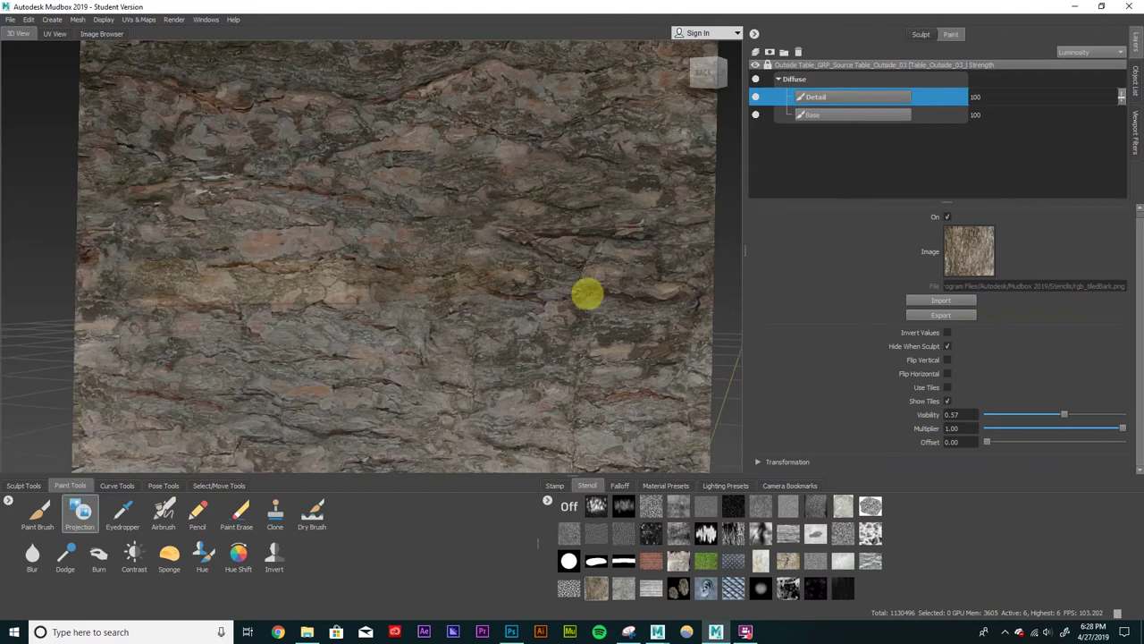
mouse_move(256, 298)
left_mouse_down()
mouse_move(292, 288)
mouse_move(188, 271)
mouse_move(245, 266)
mouse_move(156, 270)
mouse_move(274, 286)
mouse_move(235, 291)
mouse_move(337, 292)
left_mouse_up()
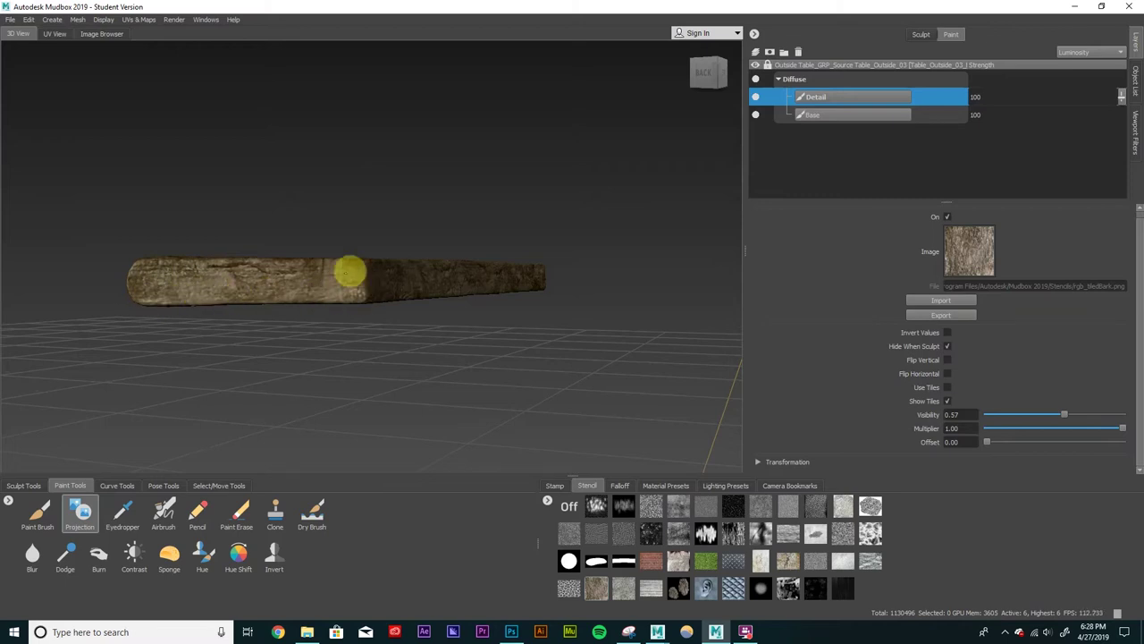
mouse_move(333, 295)
left_mouse_down()
mouse_move(217, 280)
mouse_move(240, 267)
mouse_move(304, 275)
mouse_move(152, 298)
mouse_move(144, 286)
mouse_move(149, 273)
mouse_move(181, 271)
mouse_move(358, 282)
left_mouse_up()
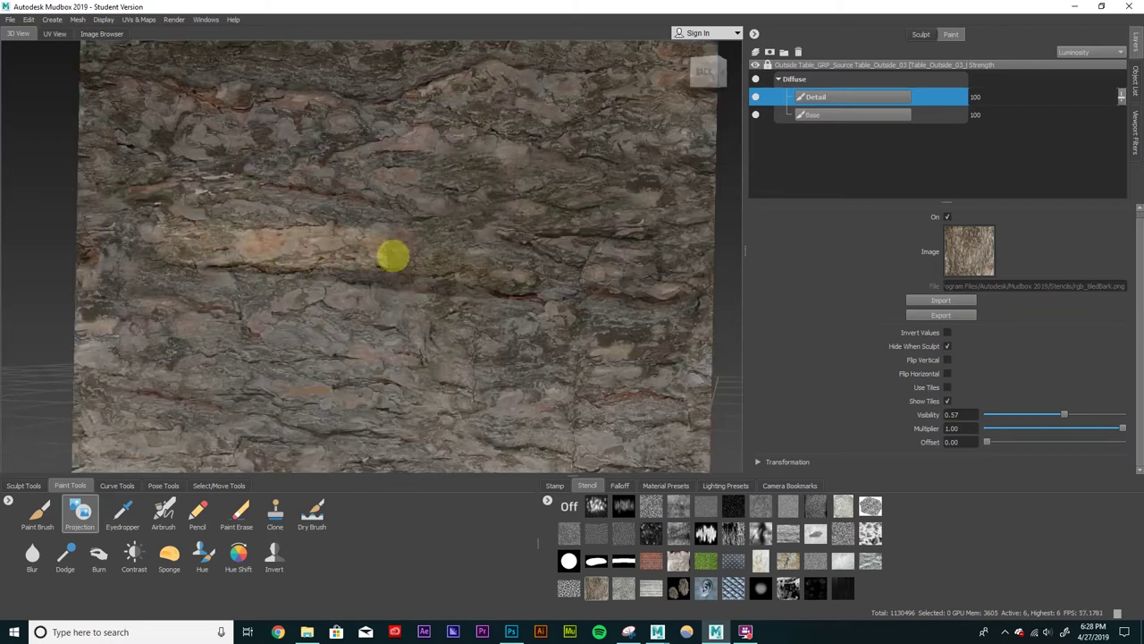
left_click(569, 506)
mouse_move(546, 223)
left_mouse_down("alt")
mouse_move(427, 302)
mouse_move(560, 324)
mouse_move(616, 317)
mouse_move(523, 296)
mouse_move(537, 250)
mouse_move(473, 271)
mouse_move(427, 261)
mouse_move(406, 191)
mouse_move(419, 187)
mouse_move(421, 220)
mouse_move(294, 265)
mouse_move(327, 304)
mouse_move(297, 288)
mouse_move(307, 306)
mouse_move(715, 187)
left_mouse_up("alt")
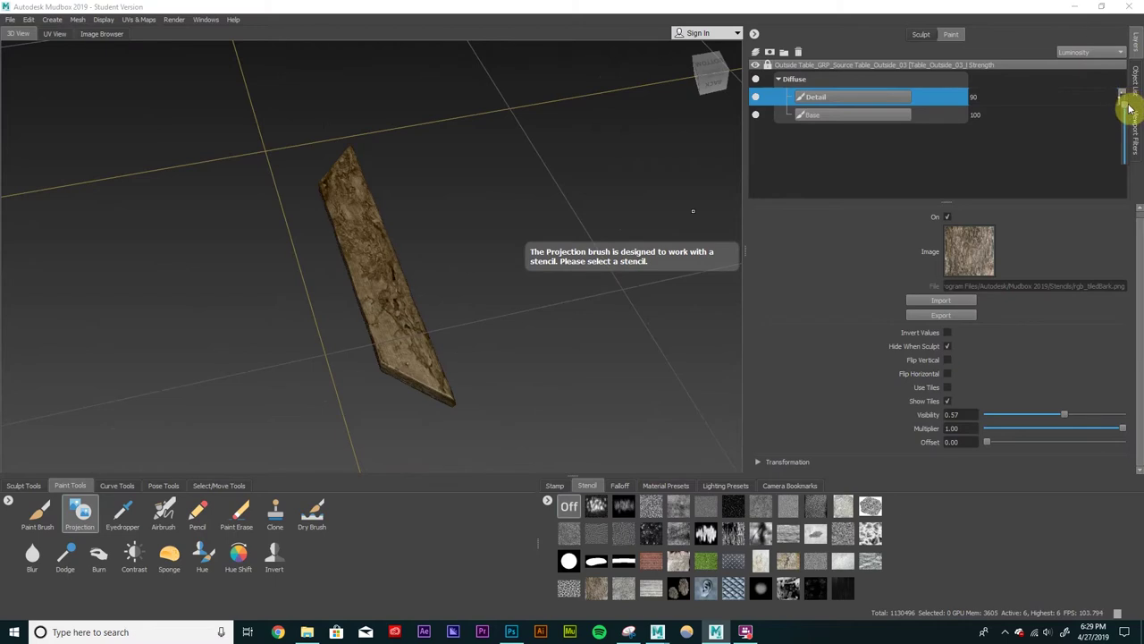
Step: Lower the Detail layer opacity to 32 and orbit to inspect the softer bark texture
left_click_drag(1140, 128, 1140, 141)
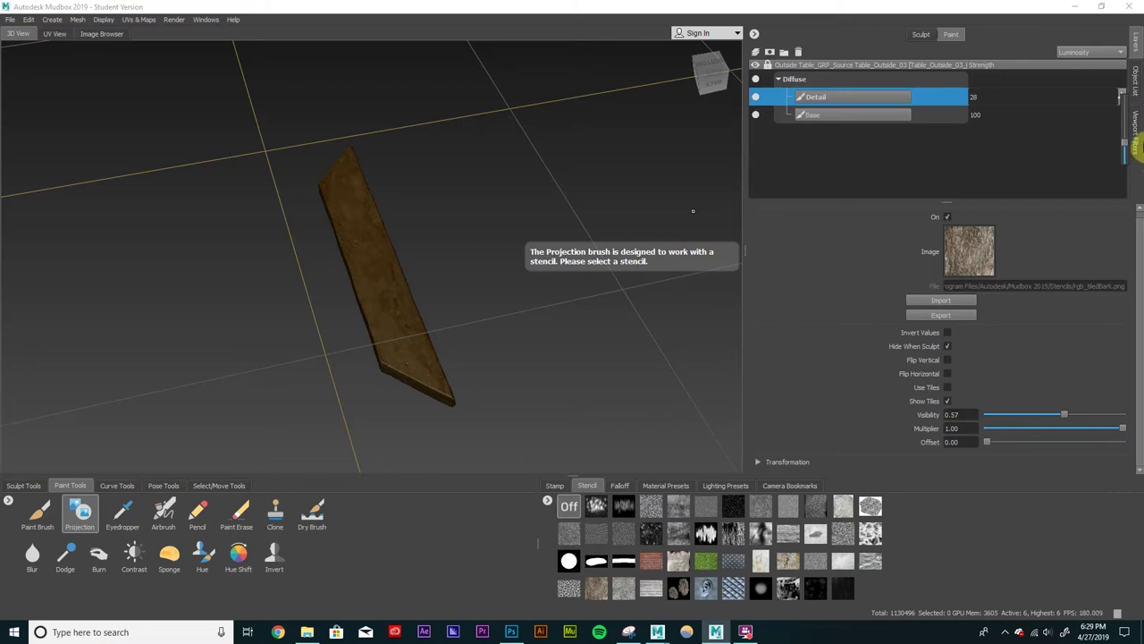
mouse_move(452, 268)
left_mouse_down("alt")
mouse_move(379, 220)
mouse_move(432, 245)
mouse_move(462, 158)
mouse_move(390, 95)
mouse_move(385, 176)
mouse_move(429, 128)
mouse_move(445, 192)
mouse_move(414, 173)
mouse_move(414, 255)
mouse_move(445, 271)
mouse_move(455, 224)
left_mouse_up("alt")
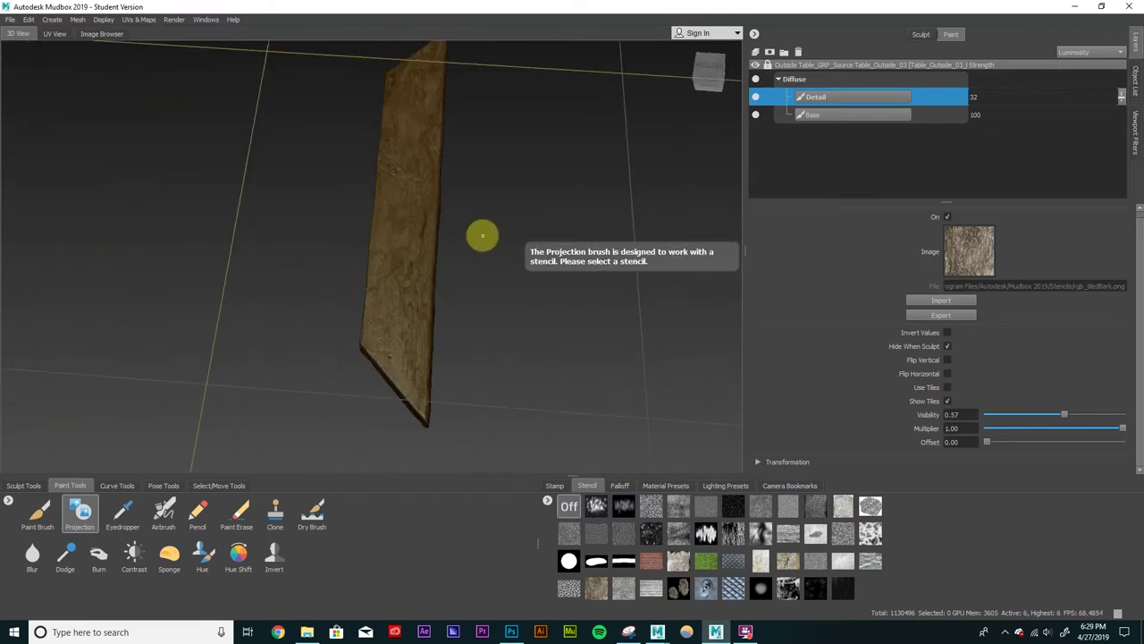
mouse_move(300, 261)
left_mouse_down("alt")
mouse_move(403, 250)
mouse_move(388, 266)
mouse_move(403, 233)
mouse_move(311, 187)
mouse_move(450, 143)
mouse_move(431, 80)
mouse_move(374, 203)
mouse_move(314, 199)
mouse_move(332, 222)
mouse_move(385, 220)
mouse_move(365, 205)
mouse_move(381, 117)
mouse_move(319, 187)
mouse_move(328, 242)
mouse_move(320, 235)
left_mouse_up("alt")
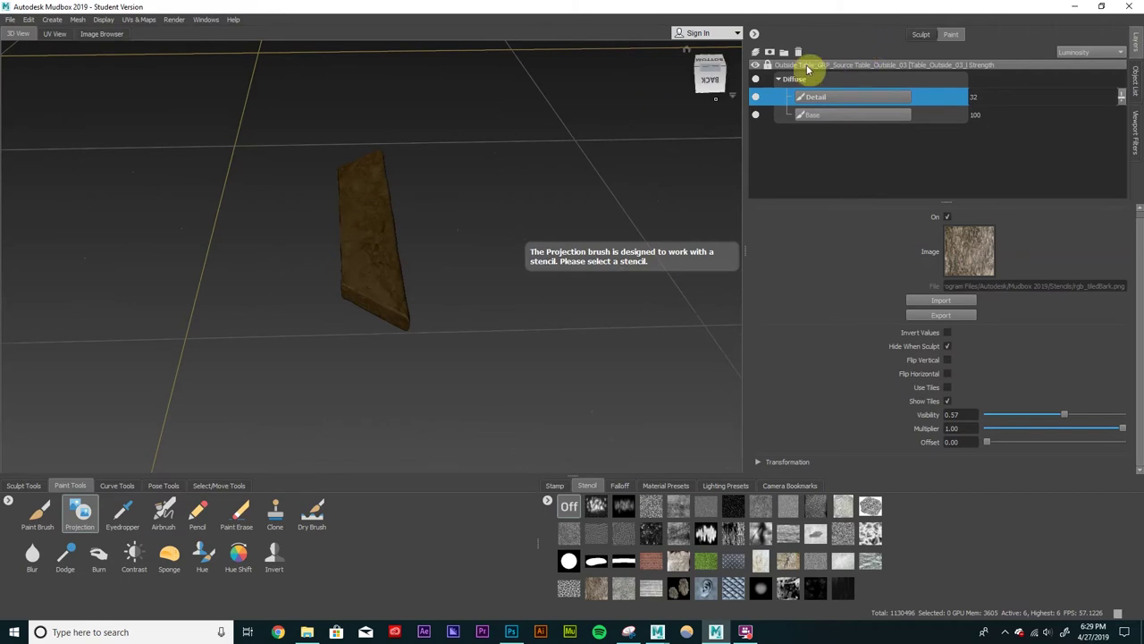
Step: Export the Diffuse channel merged, browsing to the Tutorial_StillLife/sourceimages folder
left_click(779, 79)
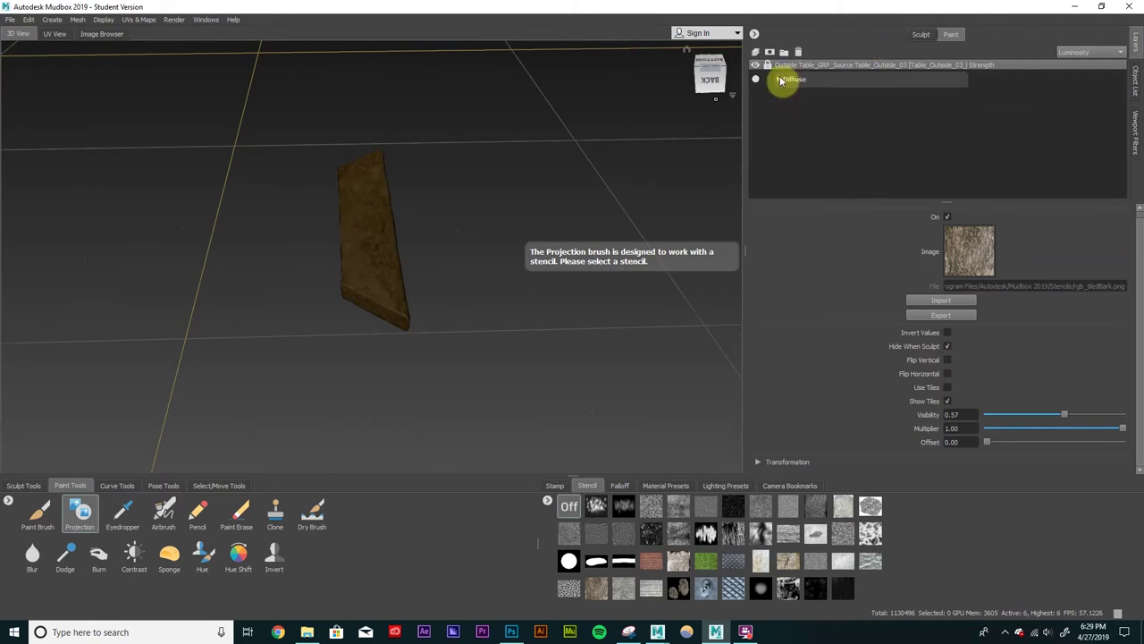
left_click_drag(375, 199, 552, 159, "alt")
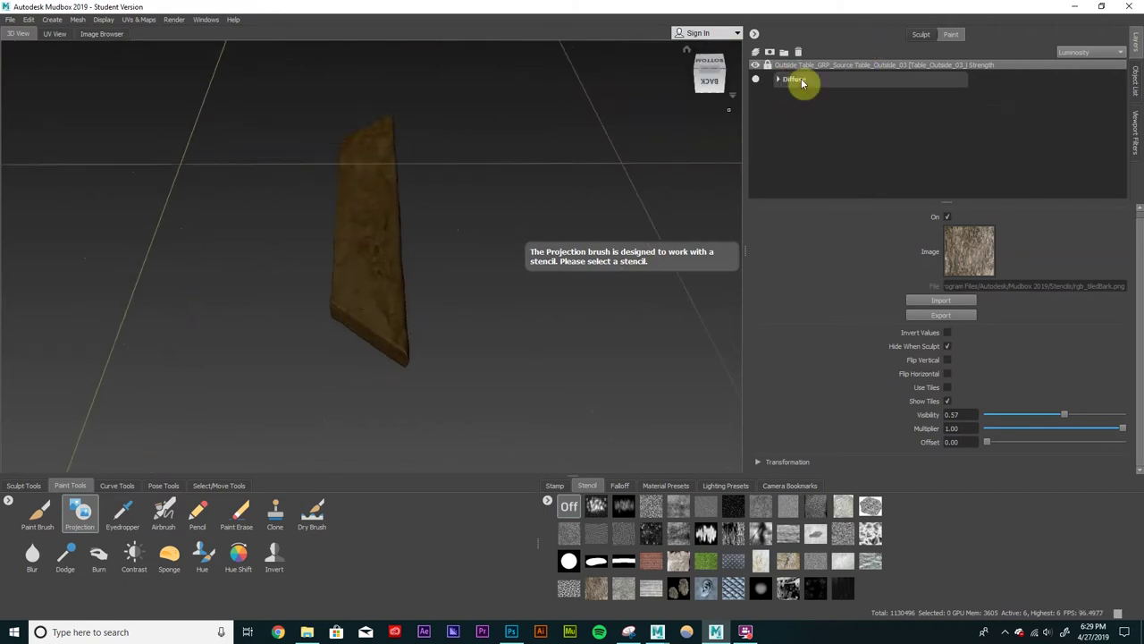
right_click(797, 81)
left_click(870, 343)
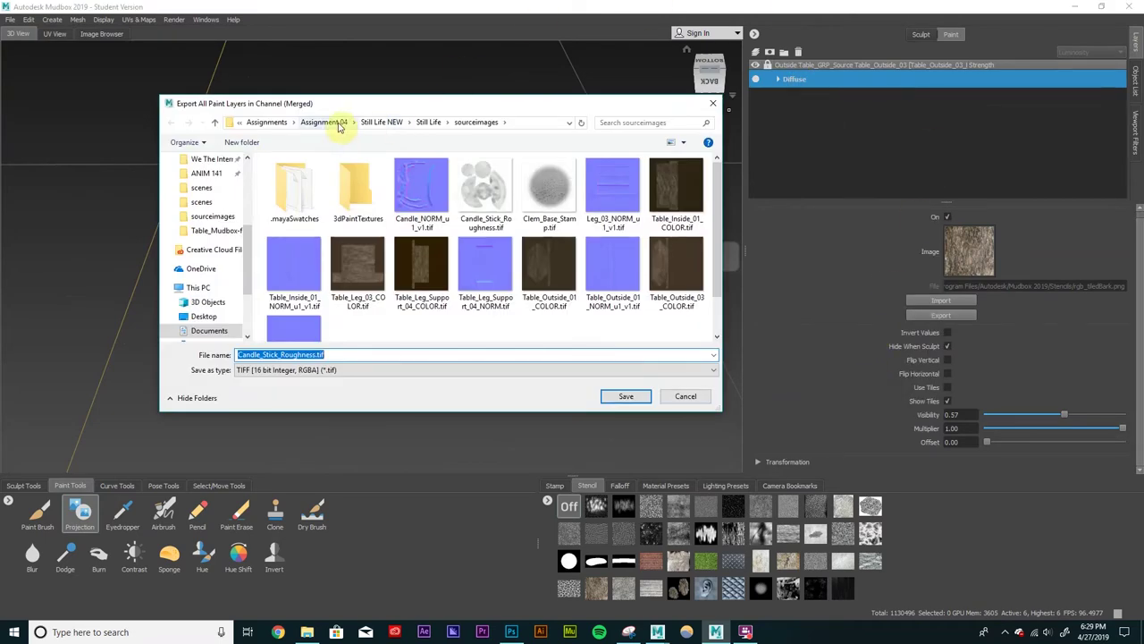
left_click(339, 125)
double_click(298, 205)
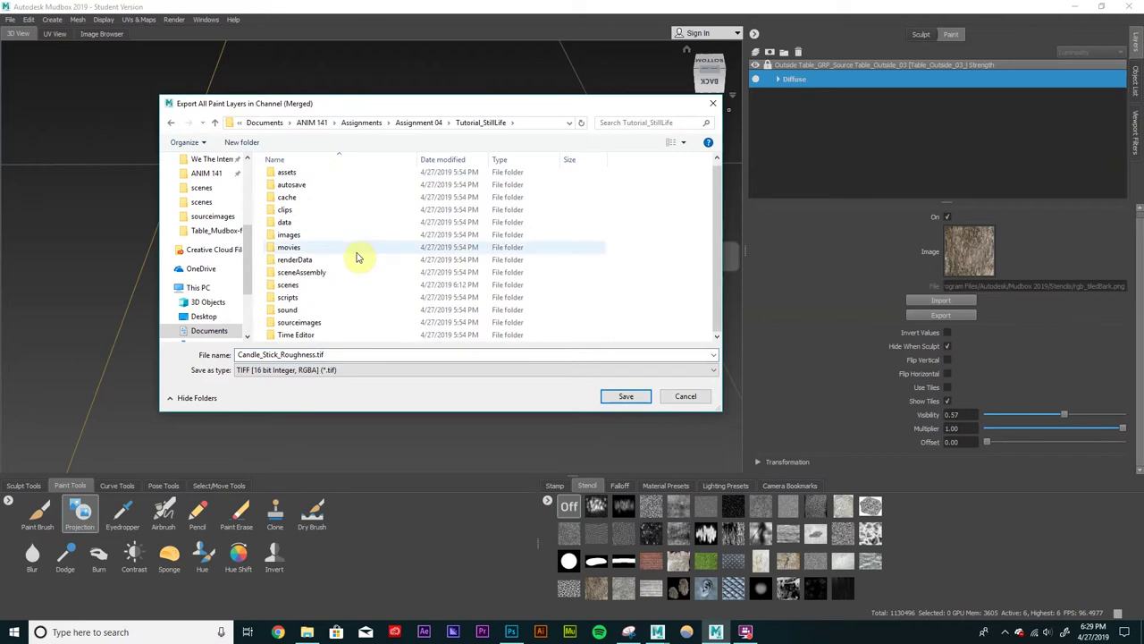
double_click(326, 323)
Step: Save it as Table_Outside_03_COLOR.tif in 16-bit TIFF format
left_click(326, 356)
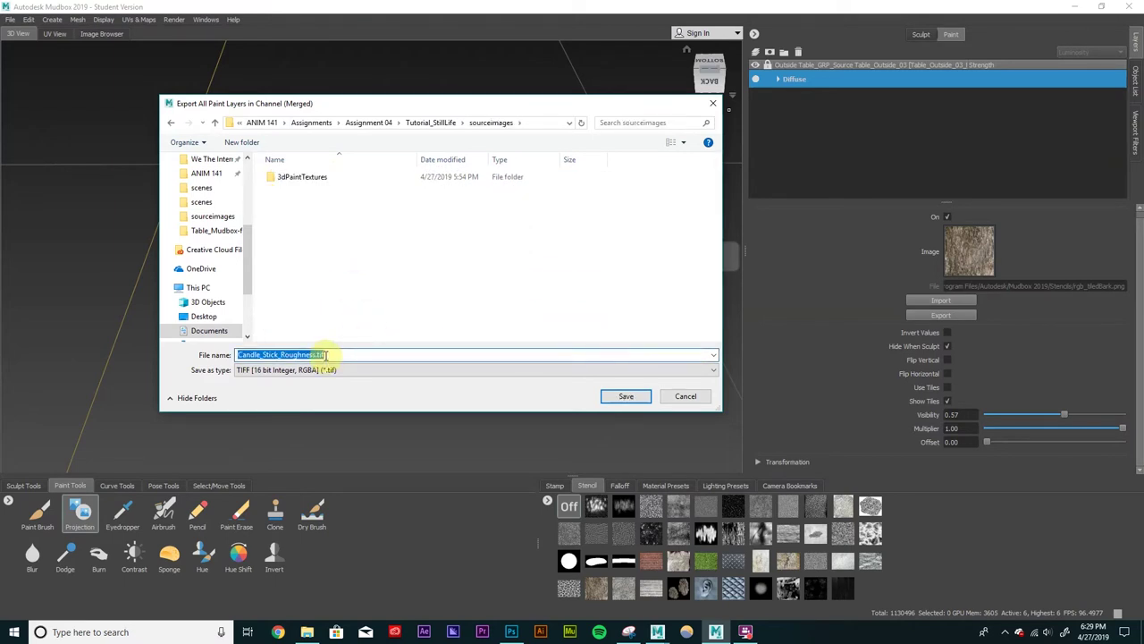
left_click(331, 371)
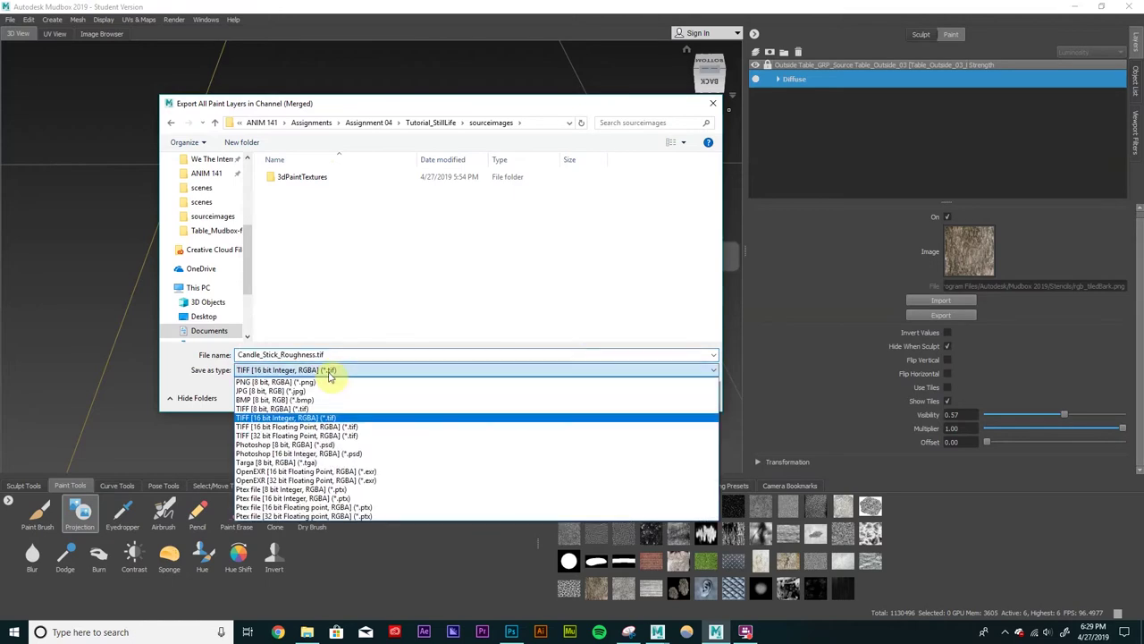
left_click(268, 418)
left_click(328, 355)
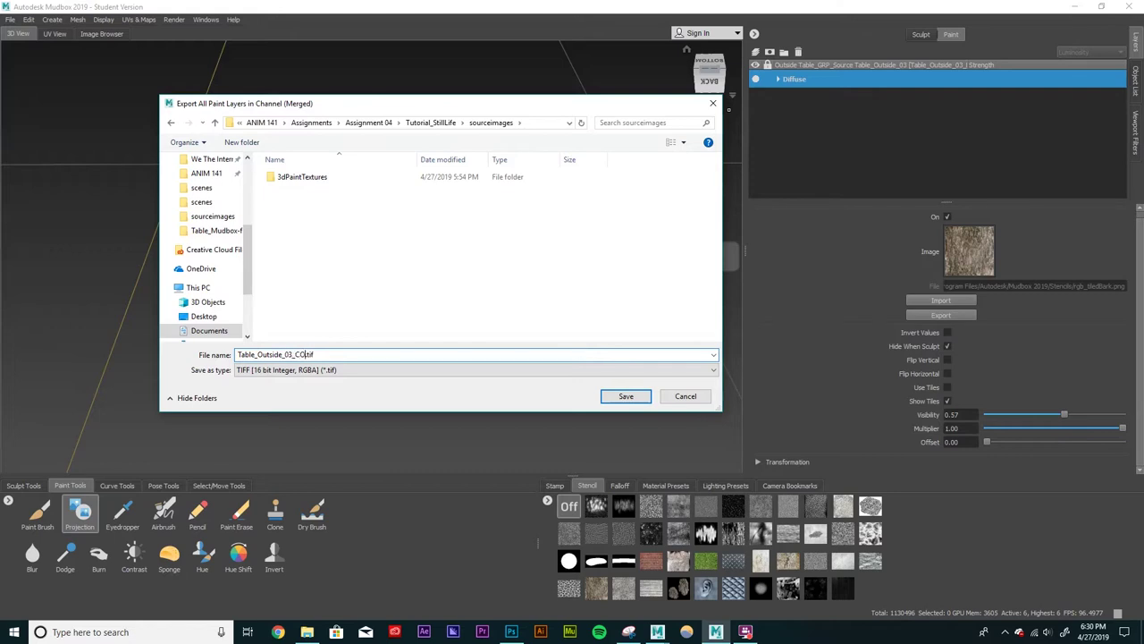
left_click(318, 355)
left_click(625, 396)
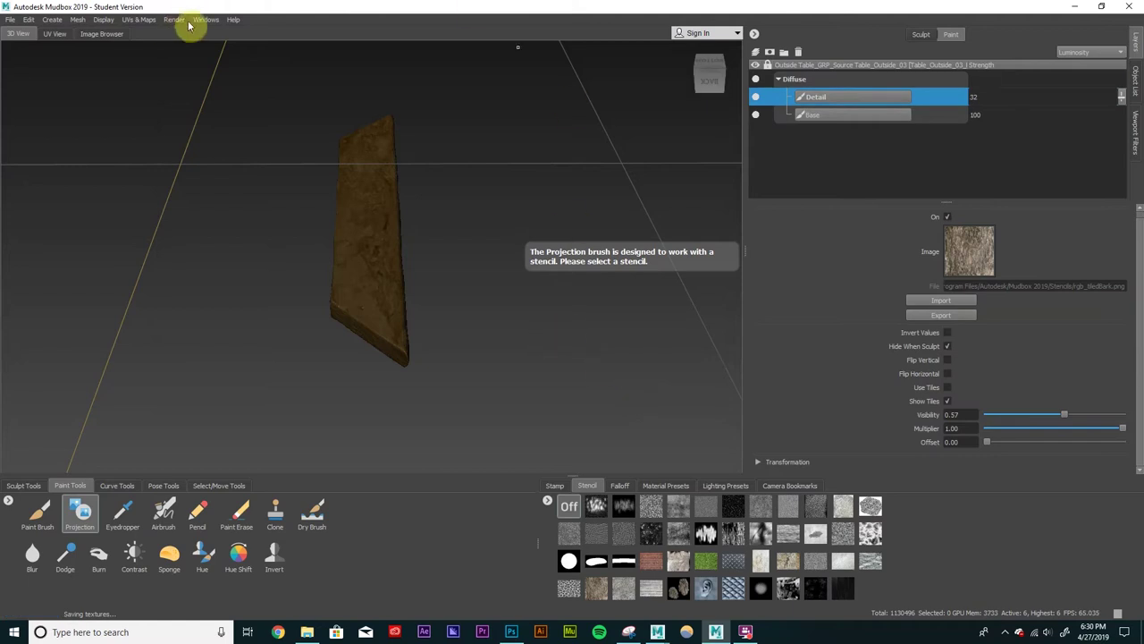
Step: Start a new texture map extraction of type Normal Map
left_click(143, 20)
mouse_move(179, 120)
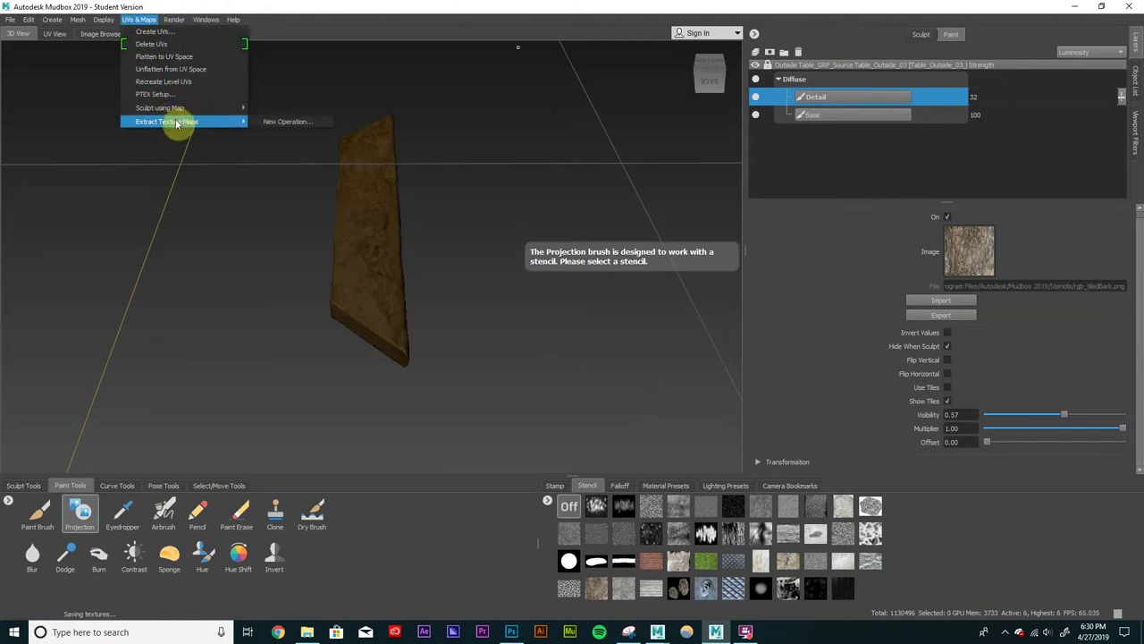
left_click(284, 121)
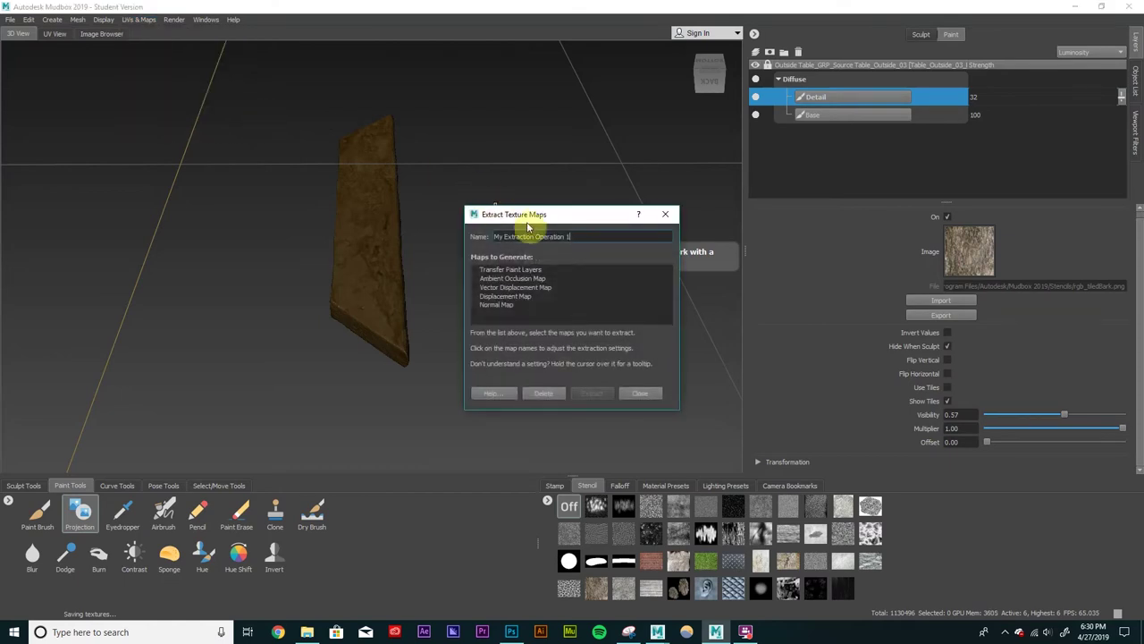
left_click_drag(531, 214, 528, 192)
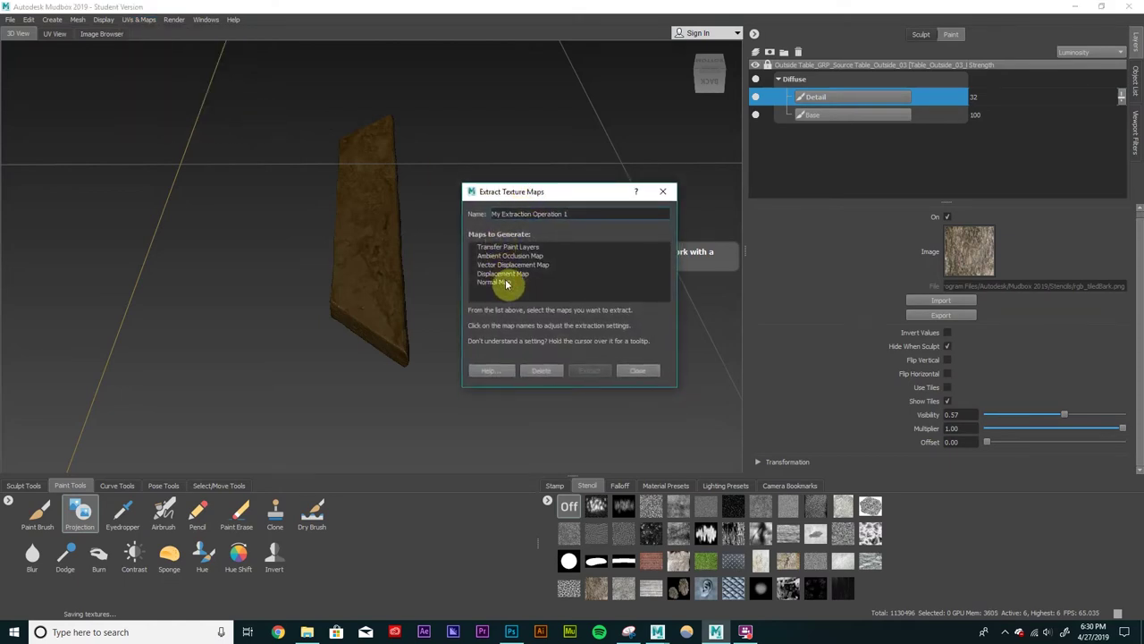
left_click(503, 282)
left_click(581, 63)
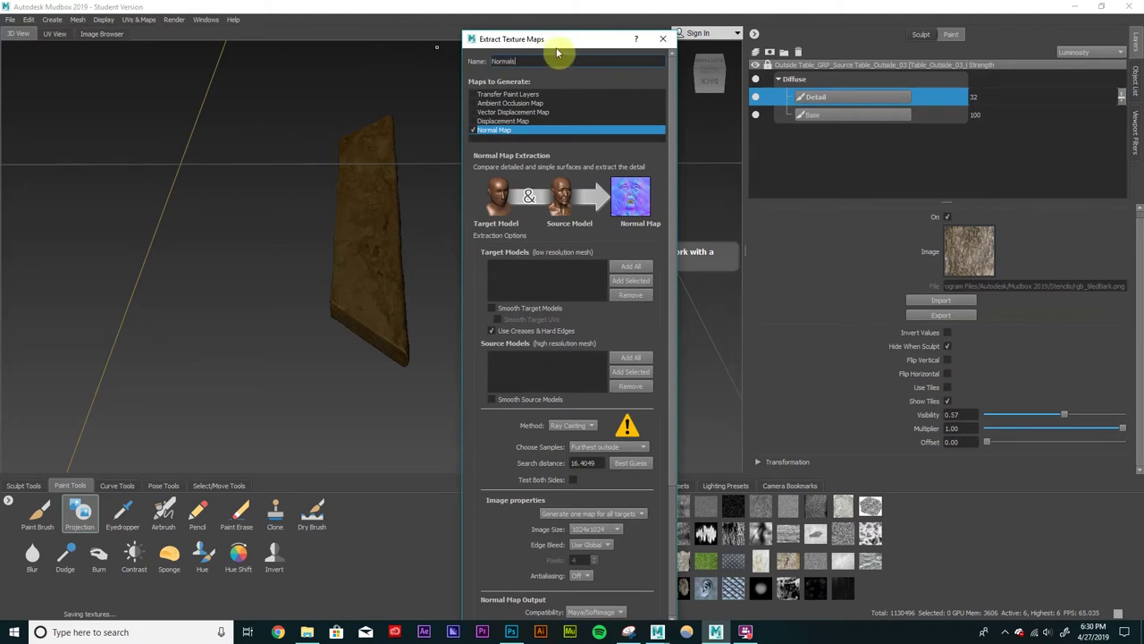
left_click_drag(557, 38, 544, 32)
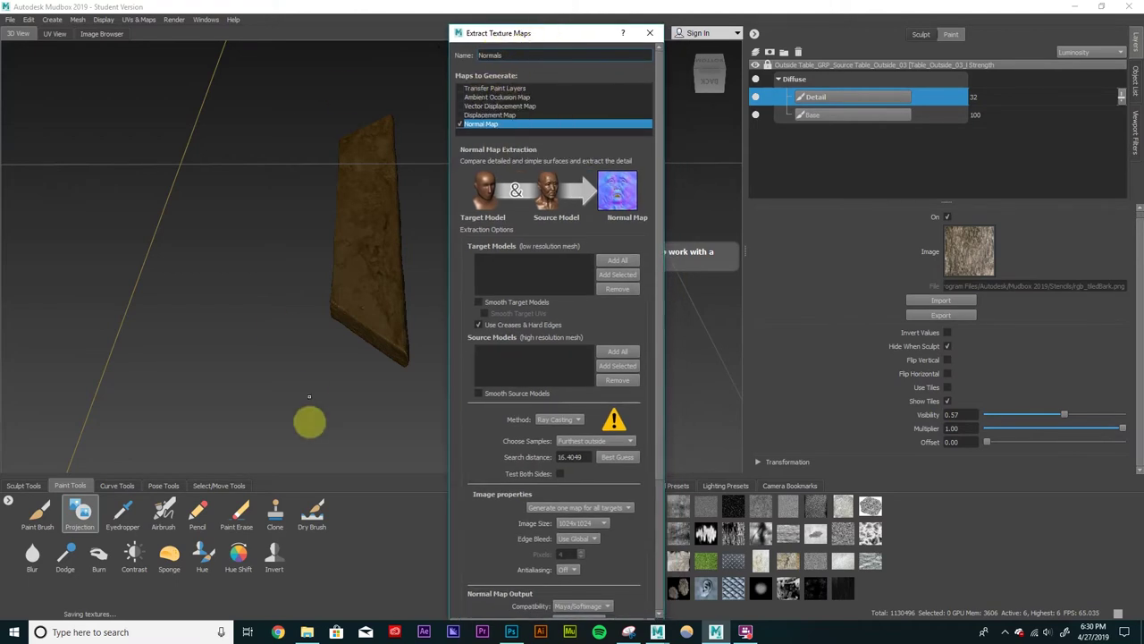
Step: Add the plank as the low-resolution target and its level 6 as the high-resolution source
left_click(207, 485)
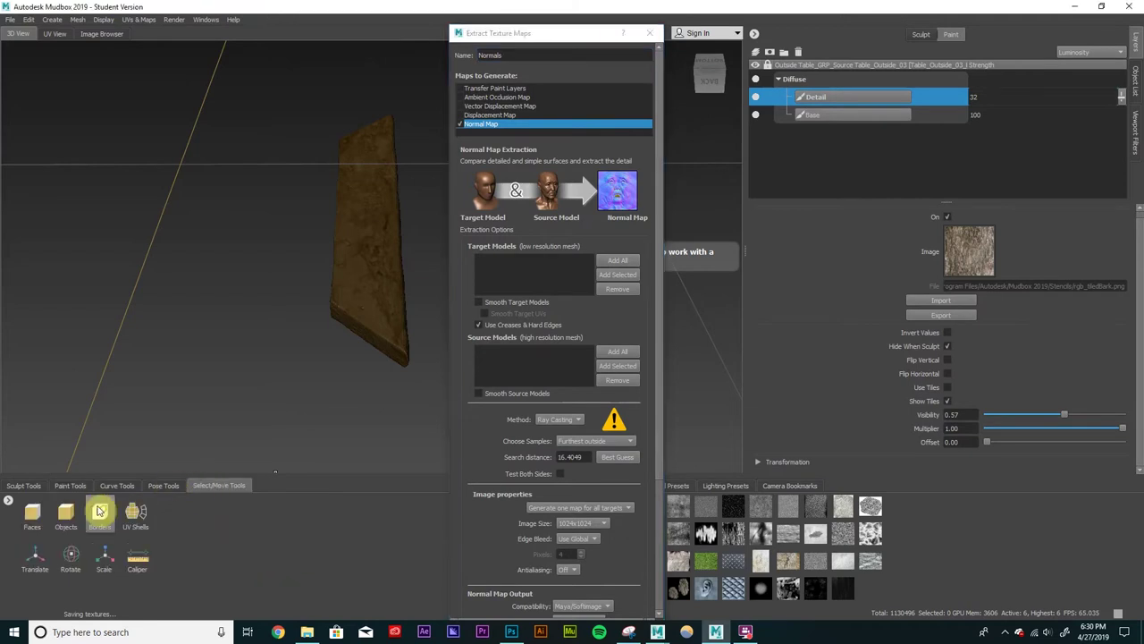
left_click(65, 511)
left_click(390, 237)
left_click(624, 274)
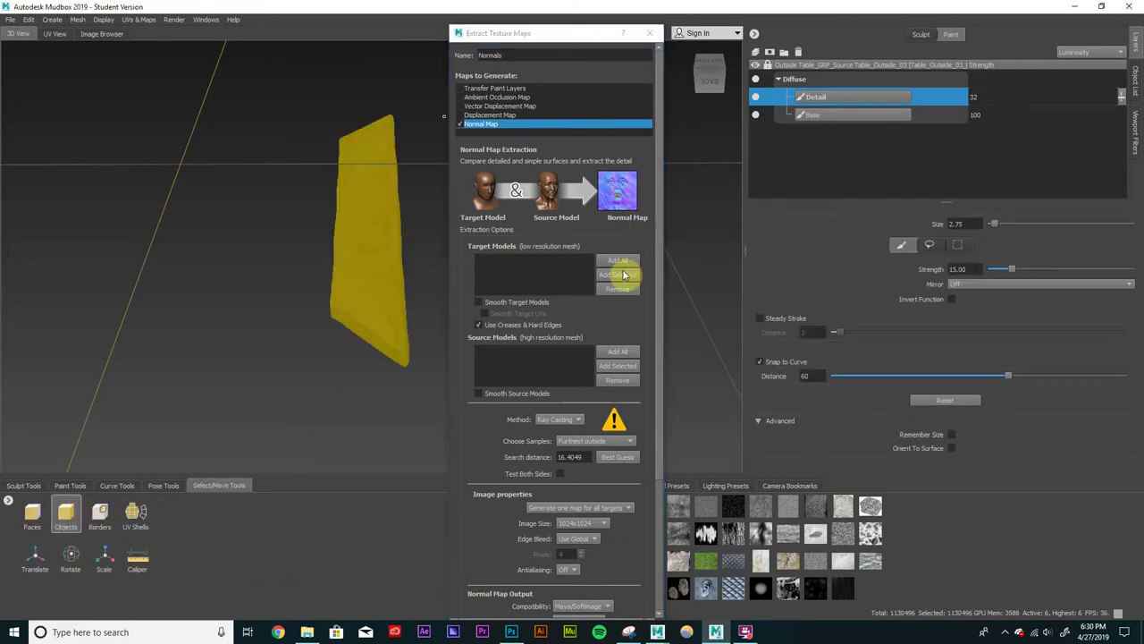
left_click(624, 366)
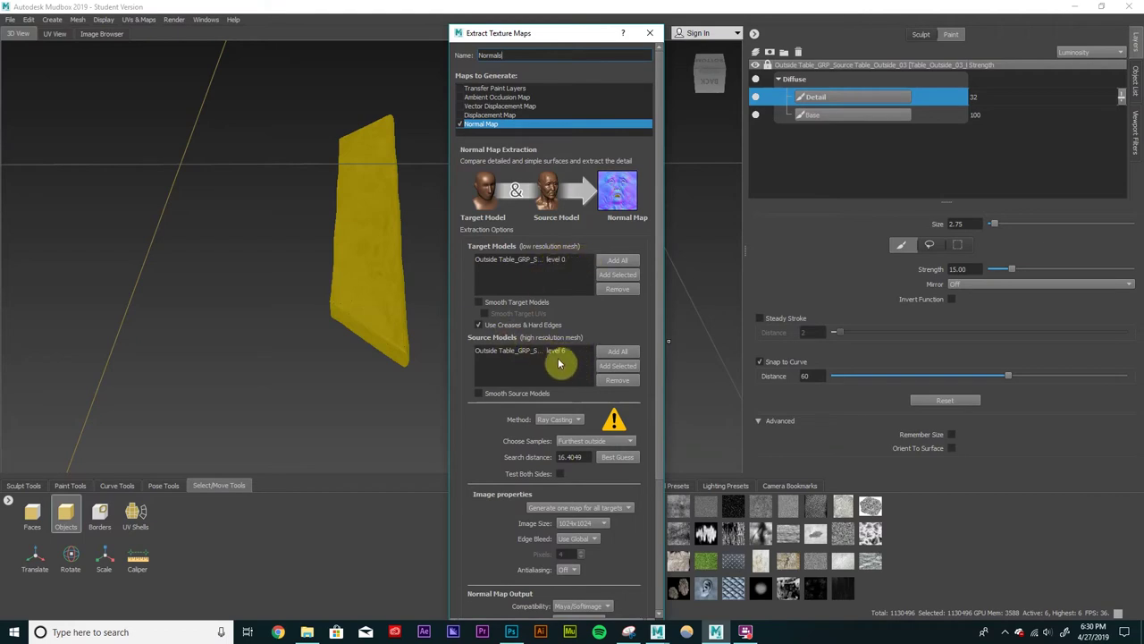
Step: Set the extraction method to Subdivision, image size 2048x2048 and antialiasing 2X
left_click(567, 420)
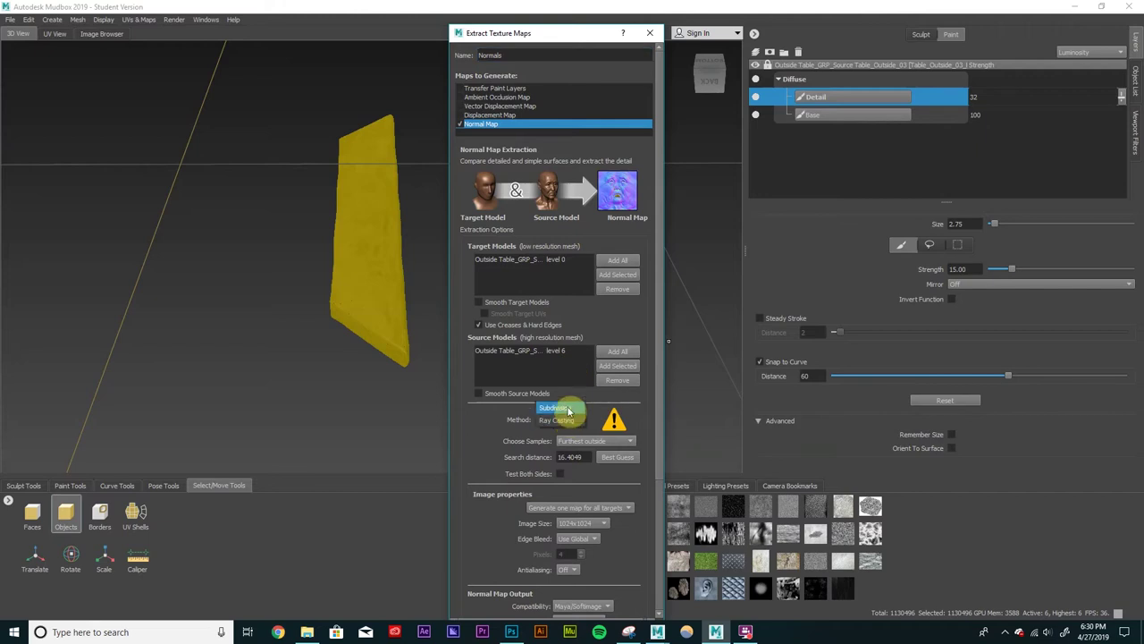
left_click(567, 408)
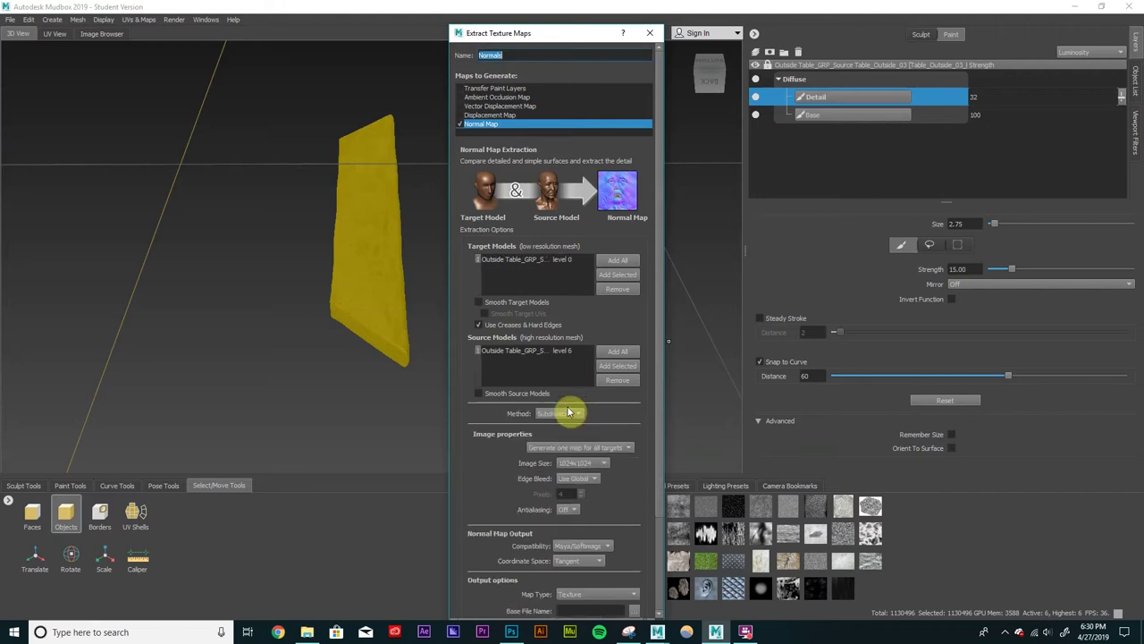
left_click(589, 463)
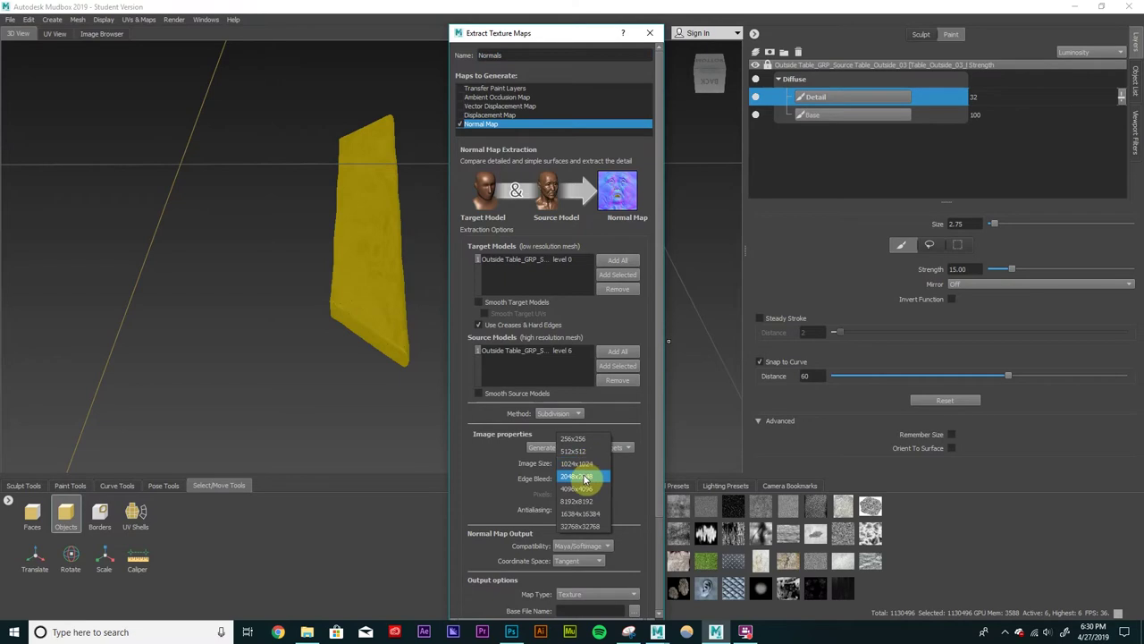
left_click(585, 479)
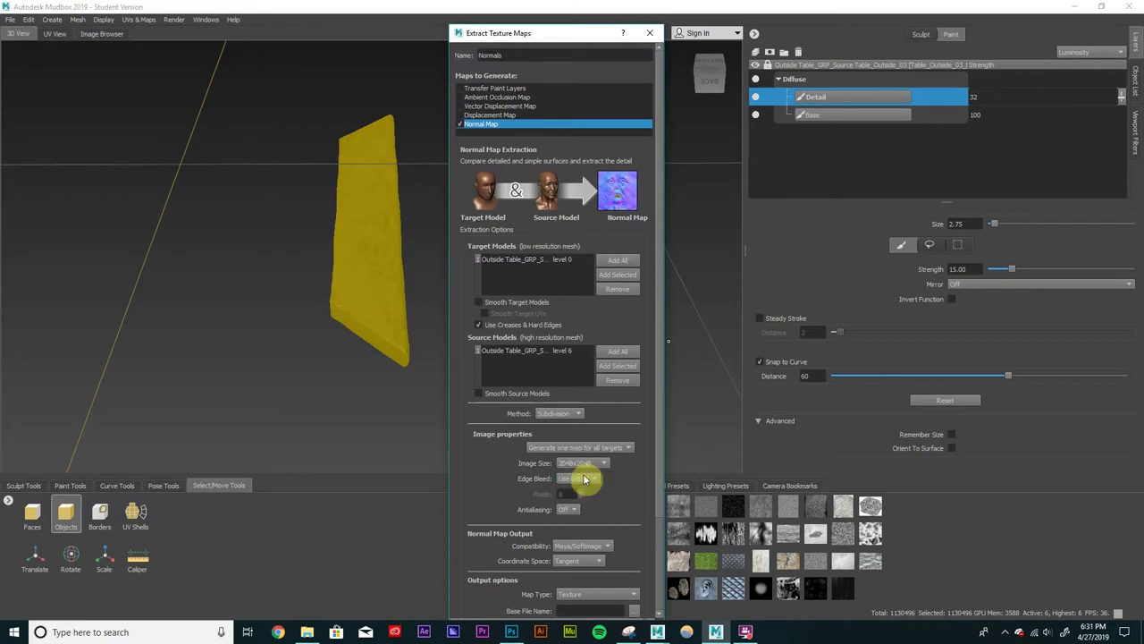
scroll(624, 480, "down", 1)
left_click(570, 474)
left_click(572, 485)
Step: Keep Maya/Softimage compatibility and output the normal map at 16-Bit per channel
scroll(615, 463, "down", 2)
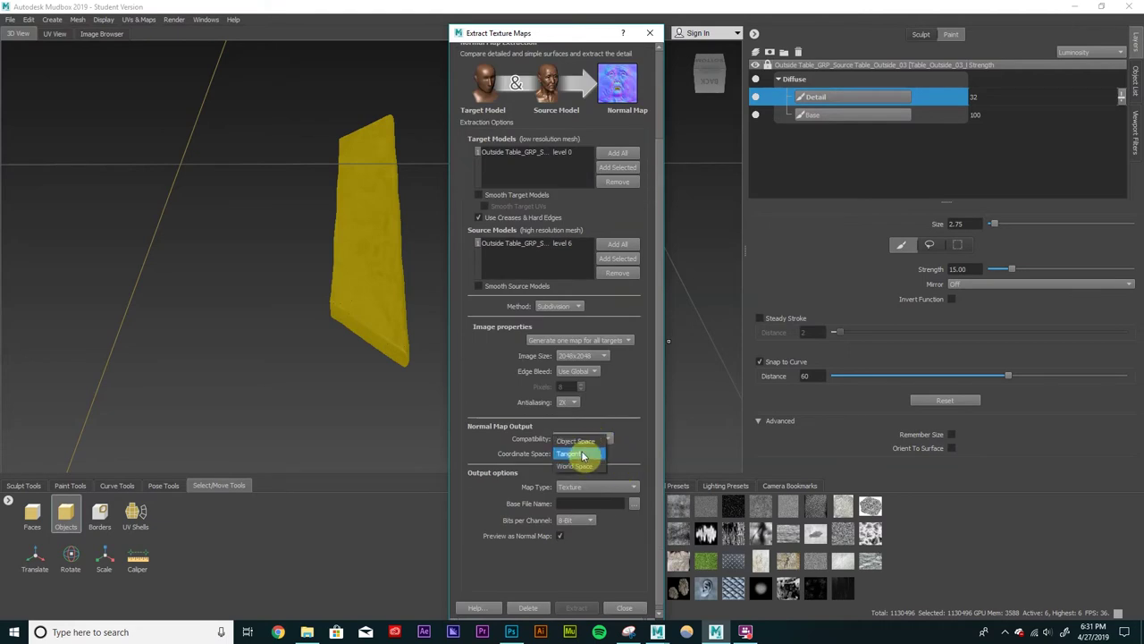
left_click(606, 439)
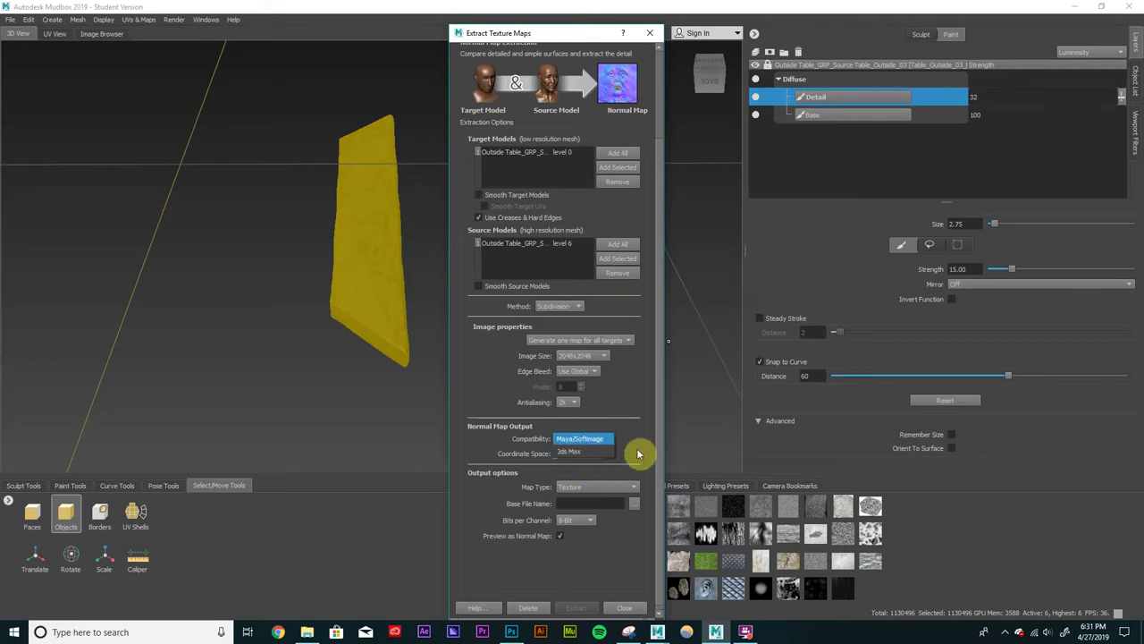
left_click(587, 520)
left_click(583, 520)
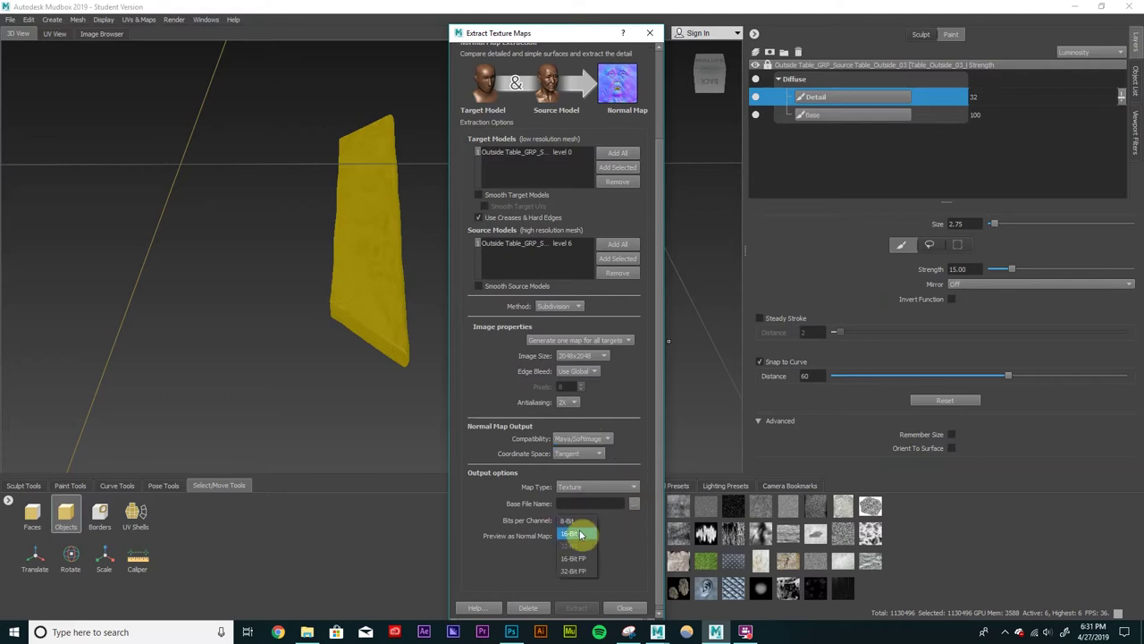
left_click(579, 533)
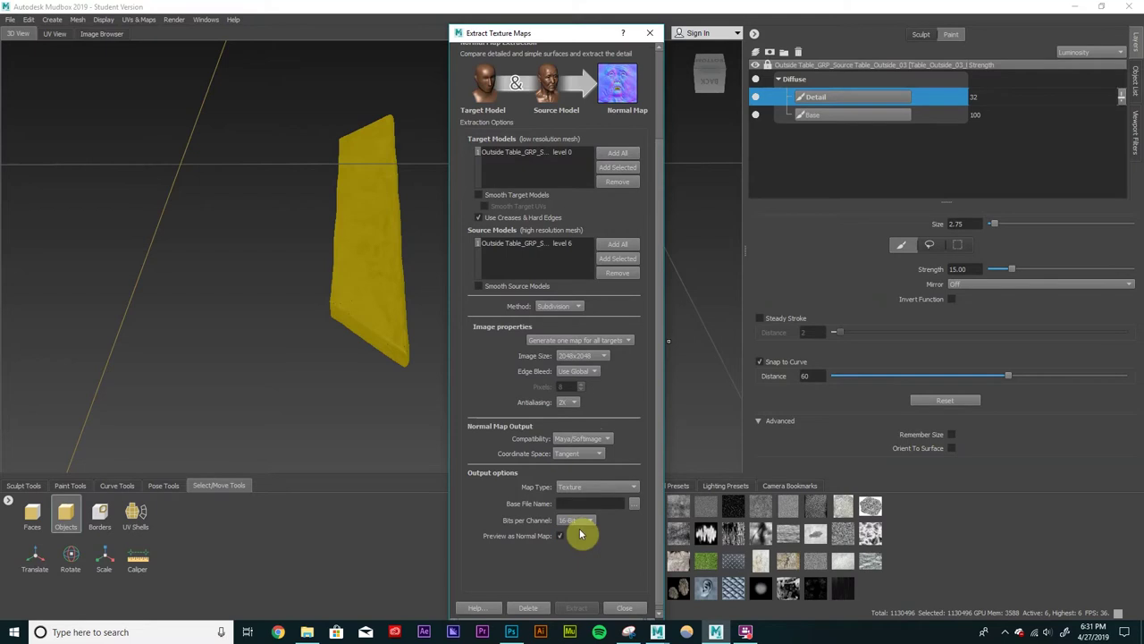
scroll(648, 527, "up", 3)
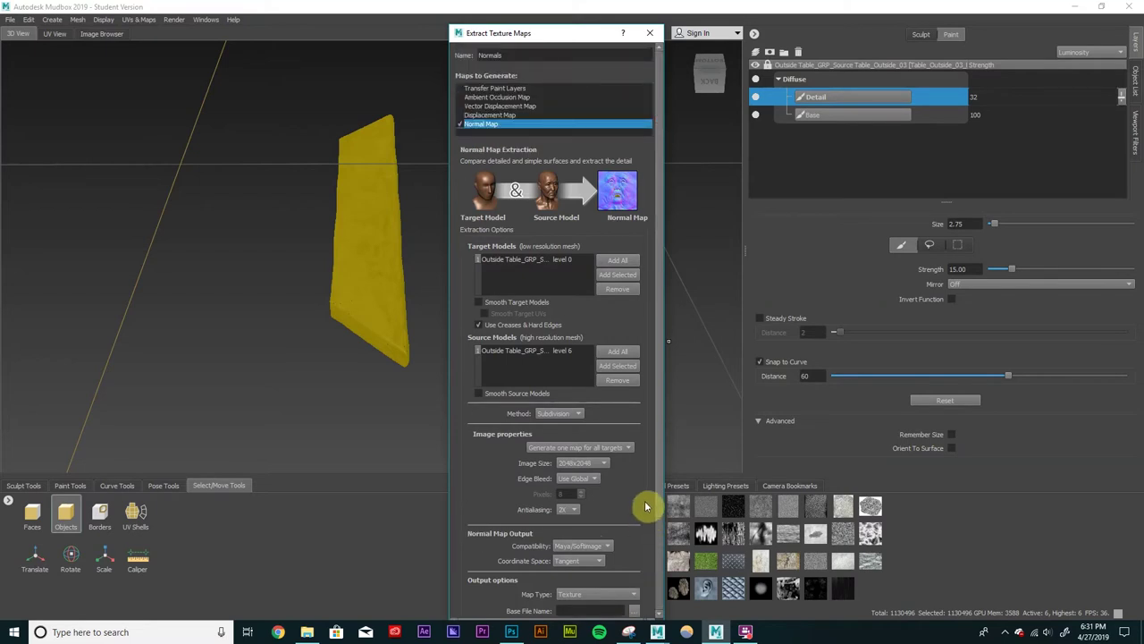
scroll(641, 492, "down", 3)
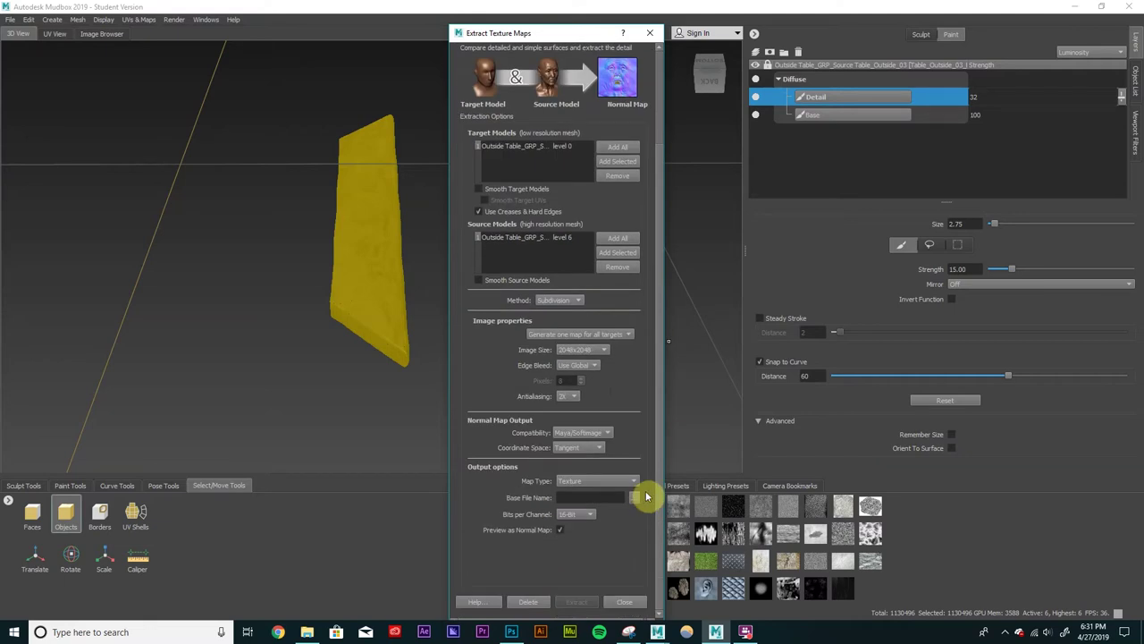
Step: Point the normal map output to Tutorial_StillLife/sourceimages as a 16-bit integer TIFF
left_click(635, 498)
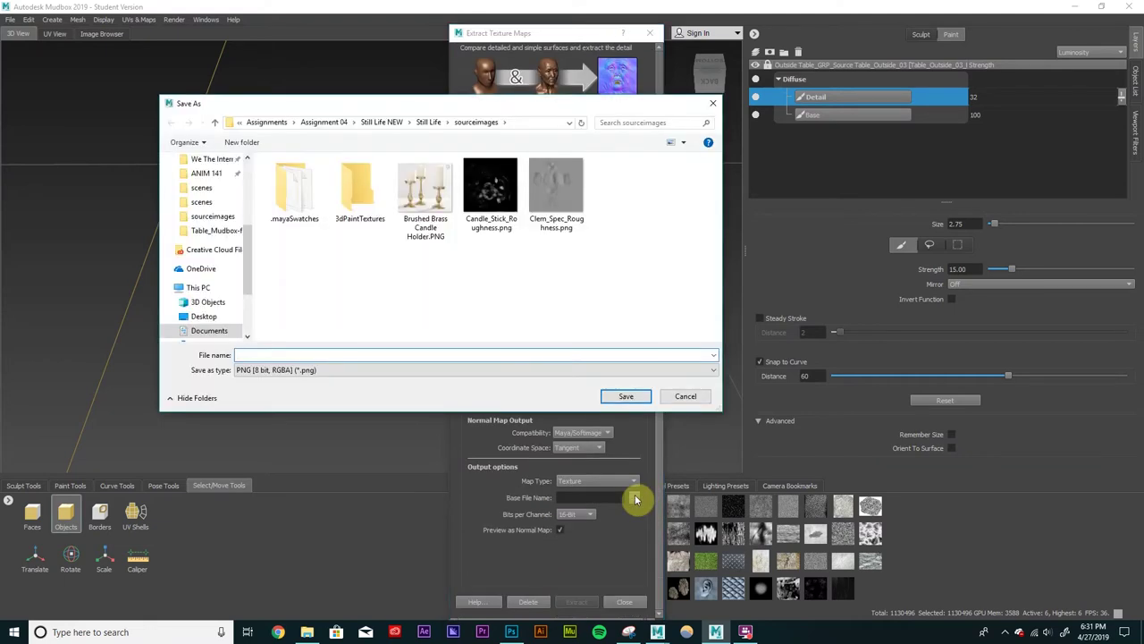
left_click(323, 122)
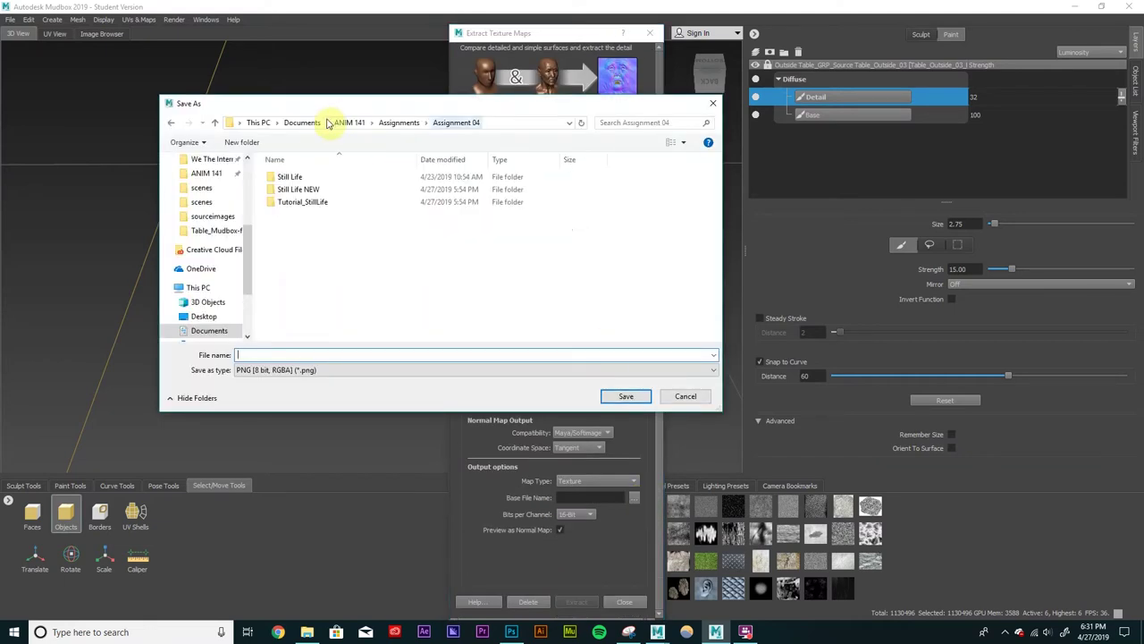
double_click(333, 201)
double_click(322, 328)
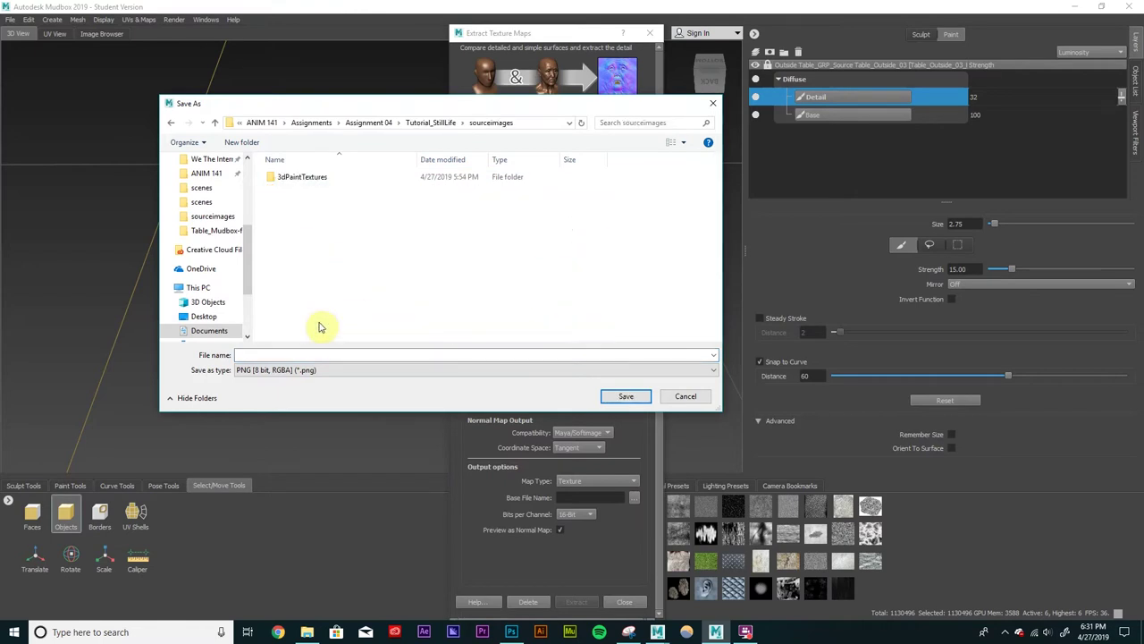
left_click(306, 370)
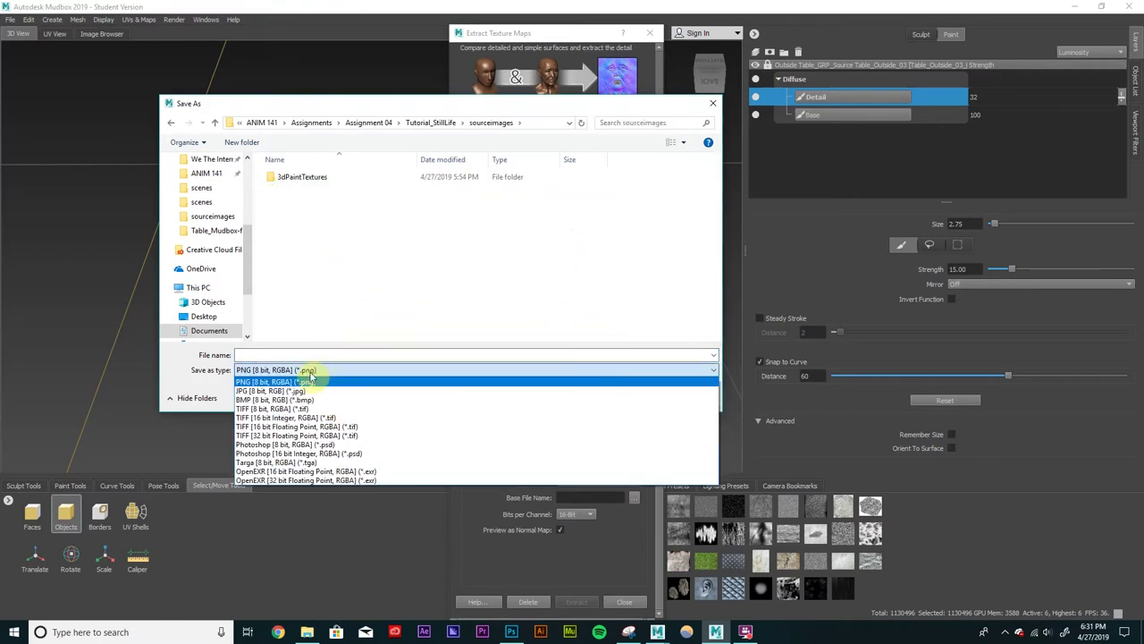
left_click(286, 417)
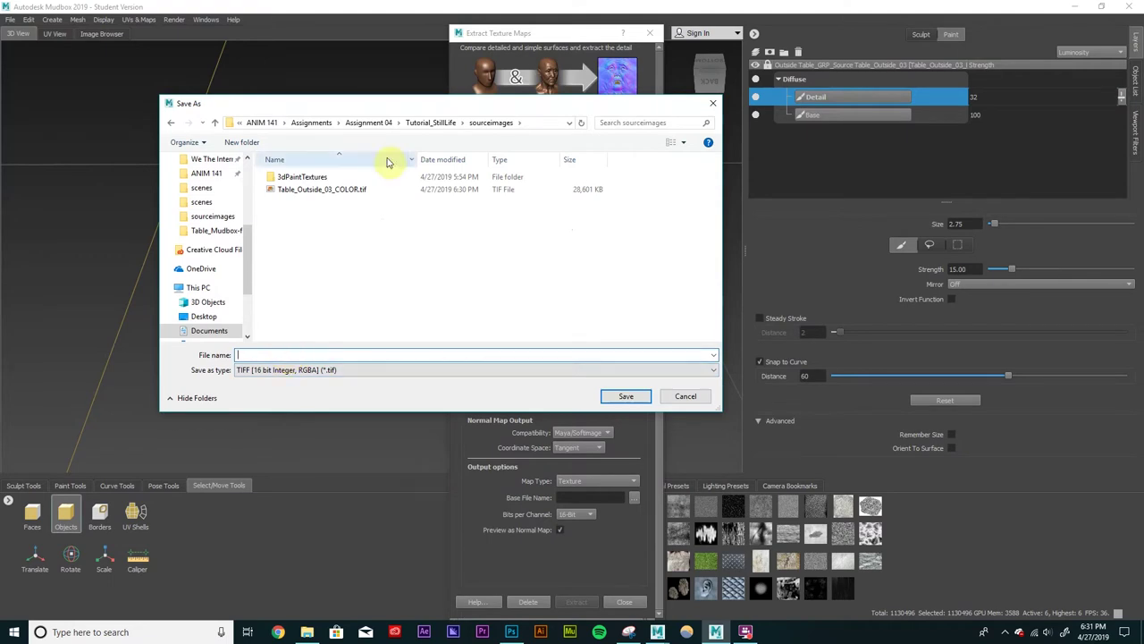
left_click_drag(444, 106, 471, 116)
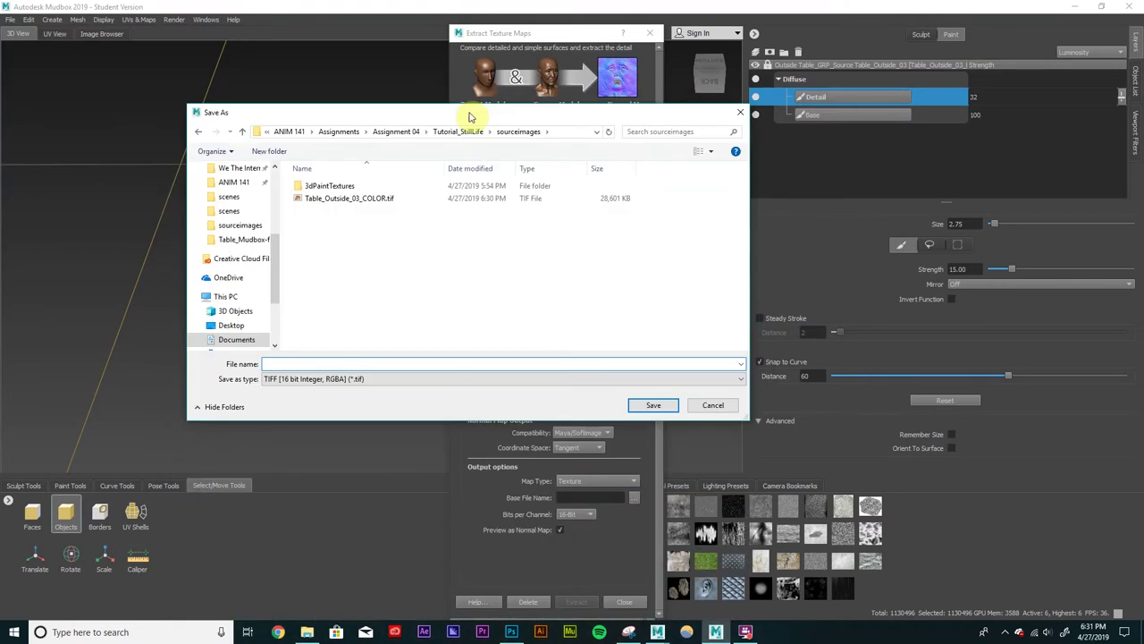
Step: Name the normal map file Table_Outside_03_NORM.tif
left_click(348, 197)
left_click(327, 363)
left_click(323, 363)
key("Delete")
key("Delete")
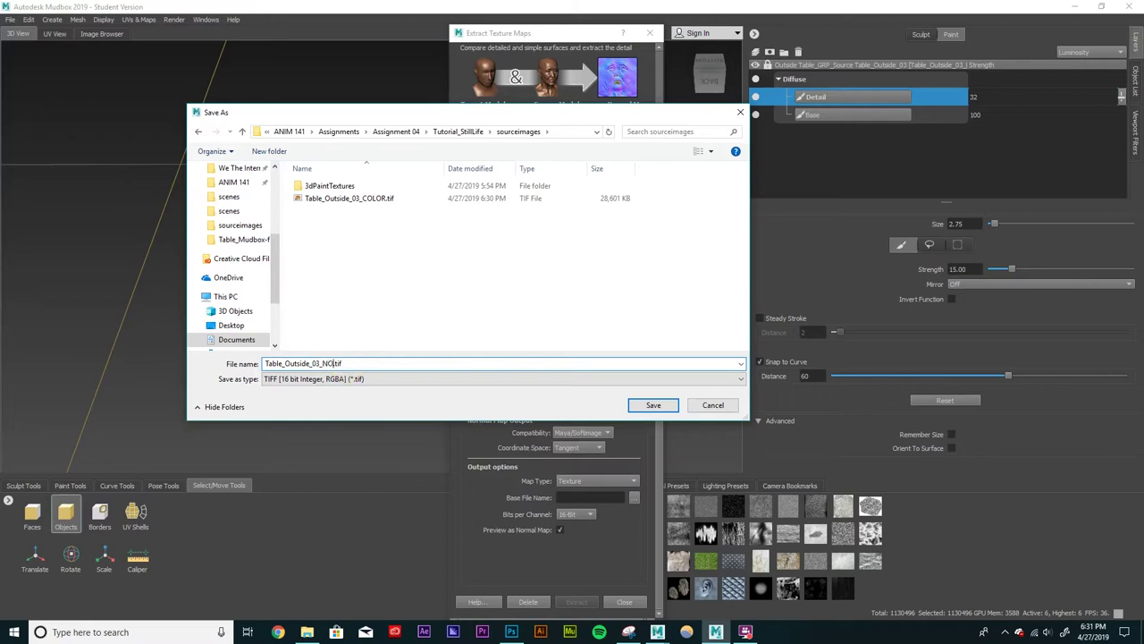
type("NORM")
key("Return")
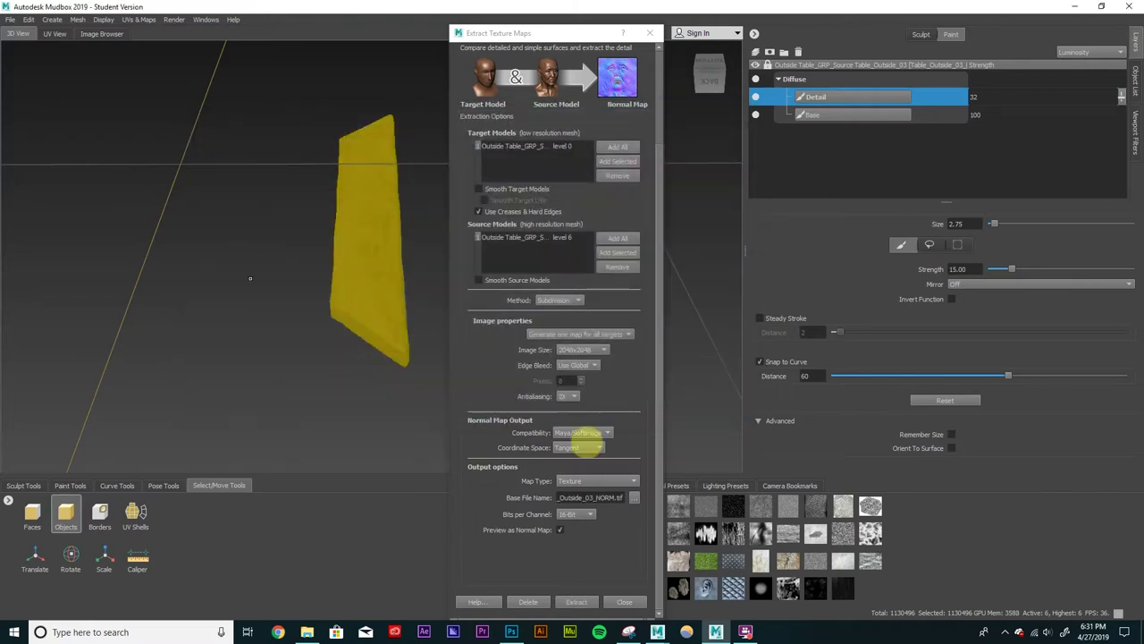
Step: Turn off Preview as Normal Map, run the extraction, and close the results window
left_click(560, 531)
left_click(574, 602)
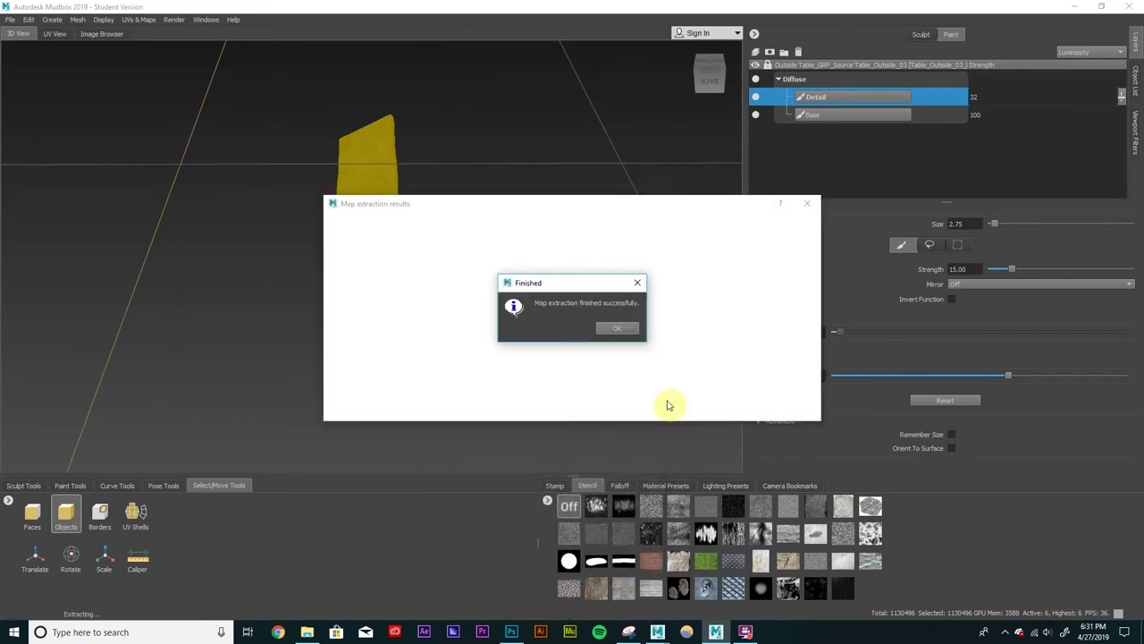
left_click(627, 334)
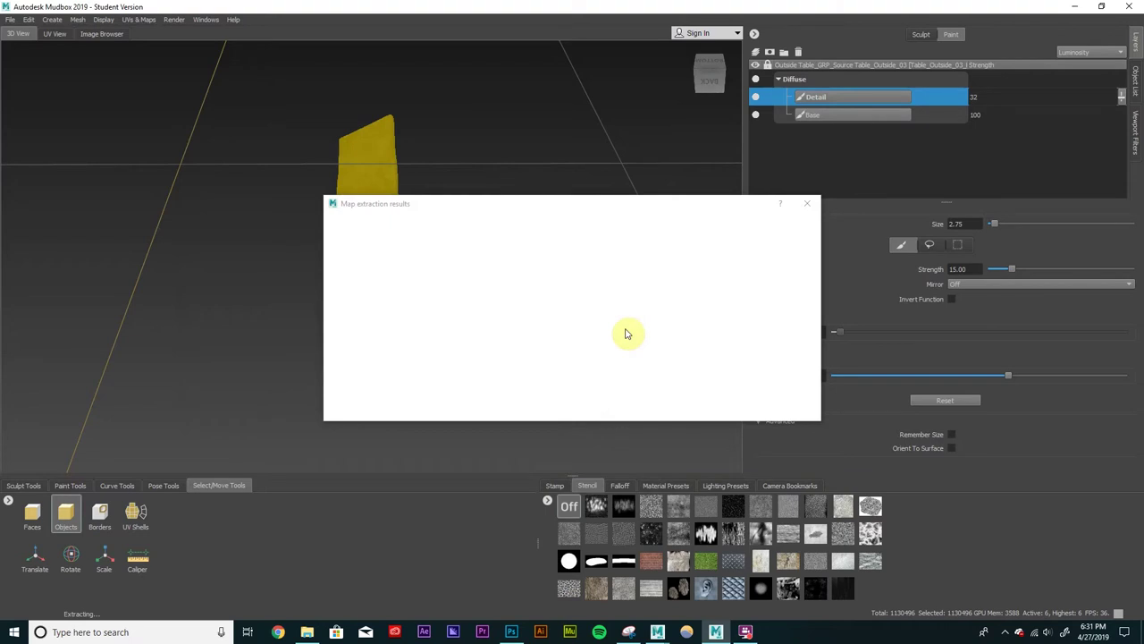
left_click(811, 206)
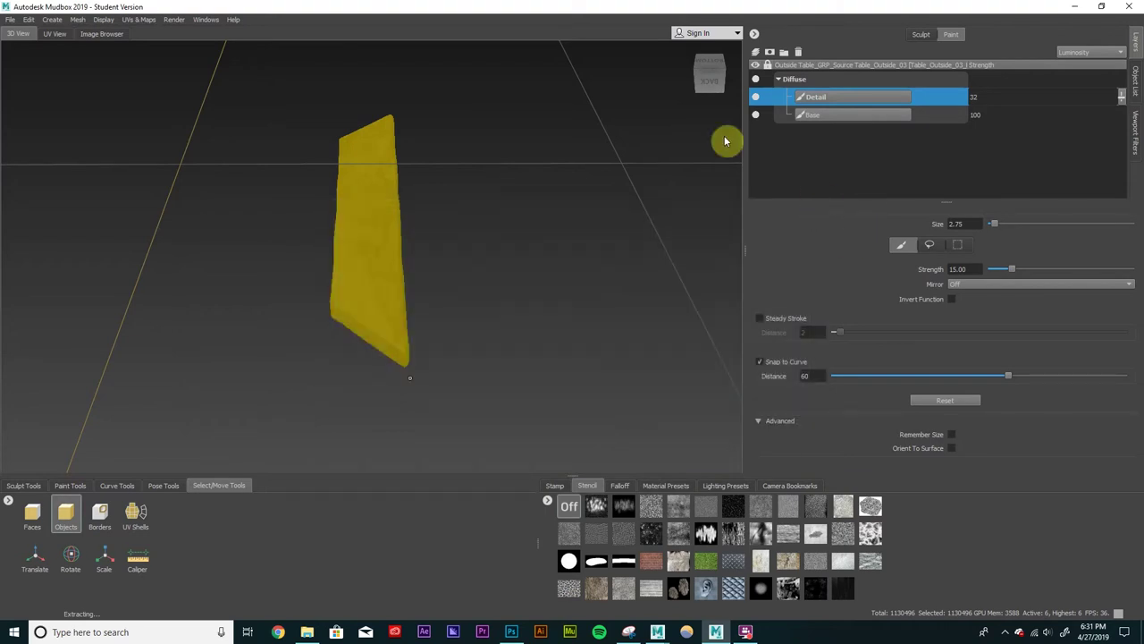
Step: Start a Displacement Map extraction with the level 0 mesh as target and level 6 as source
left_click(131, 21)
mouse_move(203, 128)
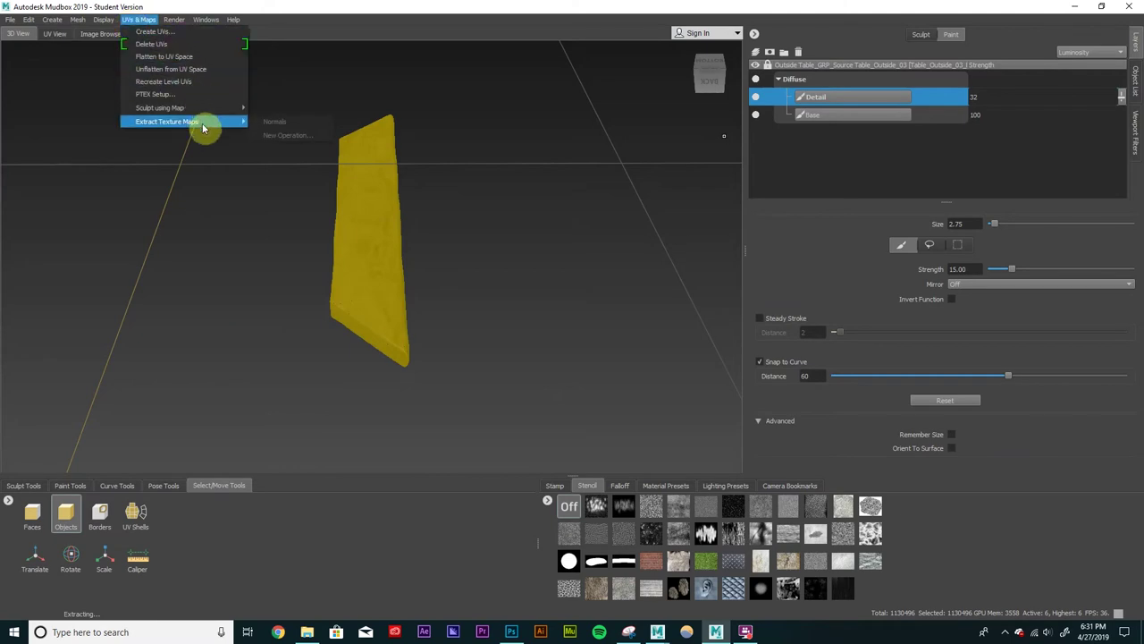
left_click(287, 134)
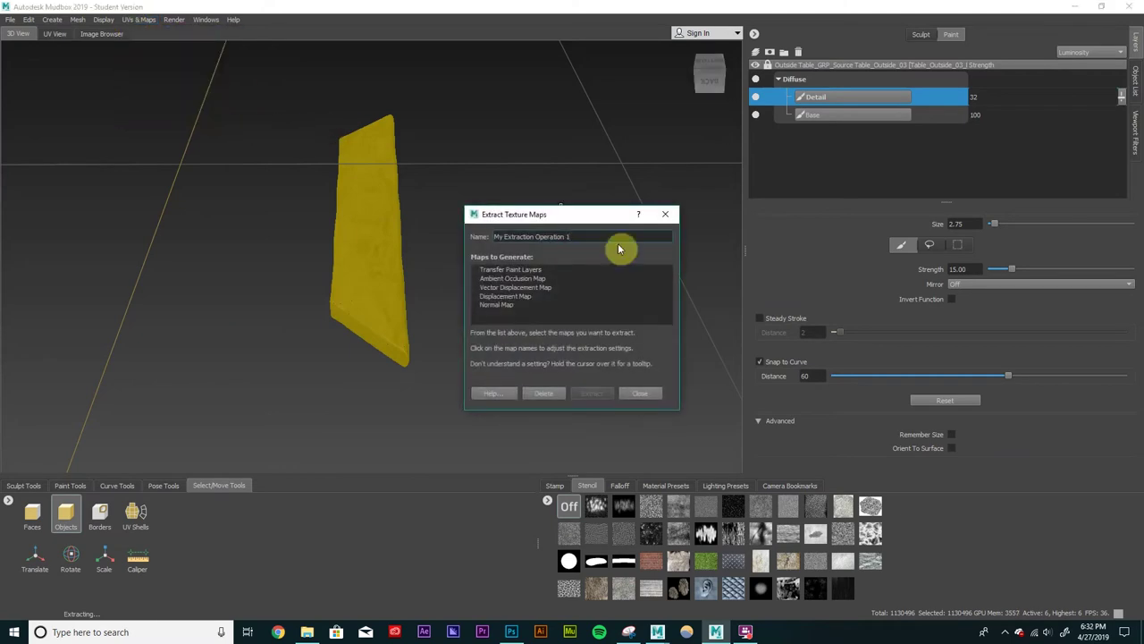
left_click(505, 296)
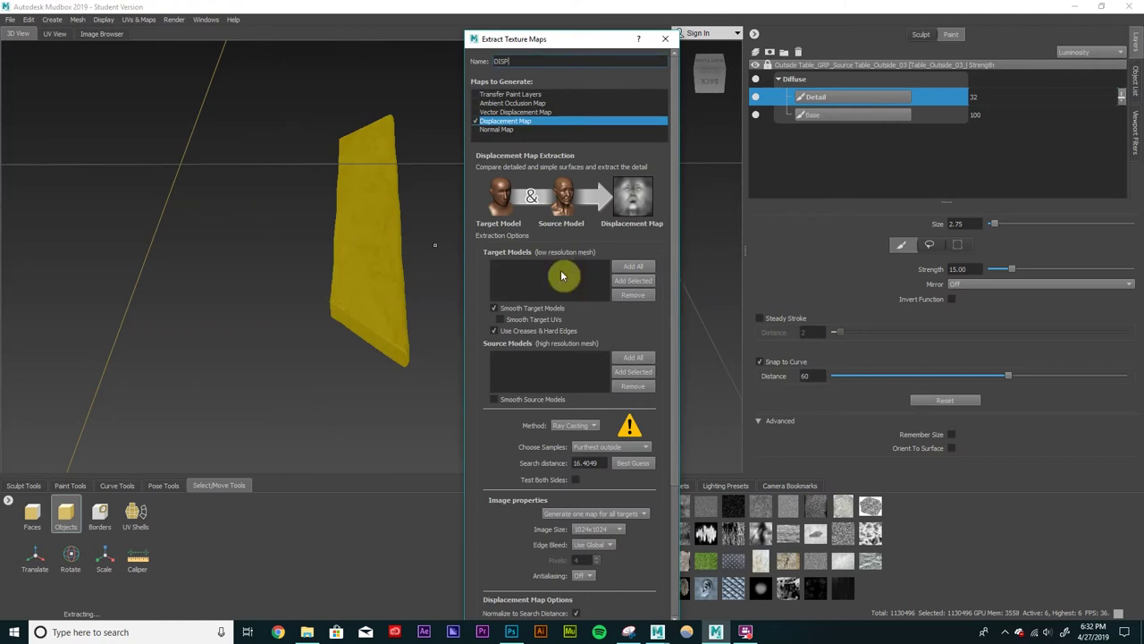
left_click(630, 282)
left_click(635, 371)
Step: Set the method to Subdivision, image size 4096x4096 and antialiasing 2X
left_click(577, 427)
left_click(577, 415)
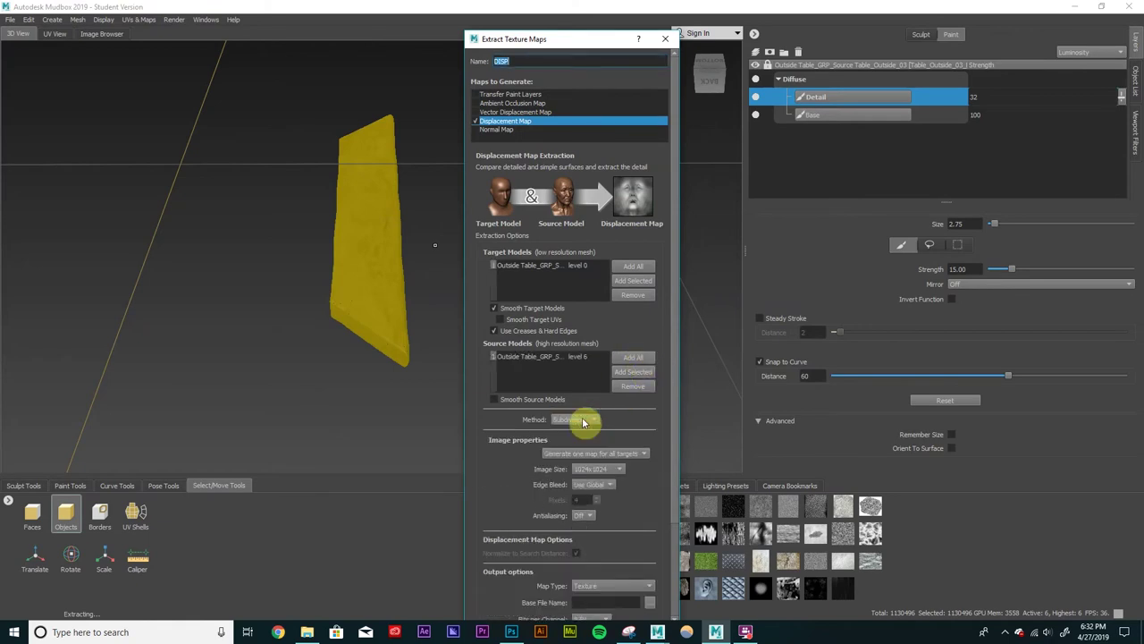
left_click(590, 469)
left_click(592, 481)
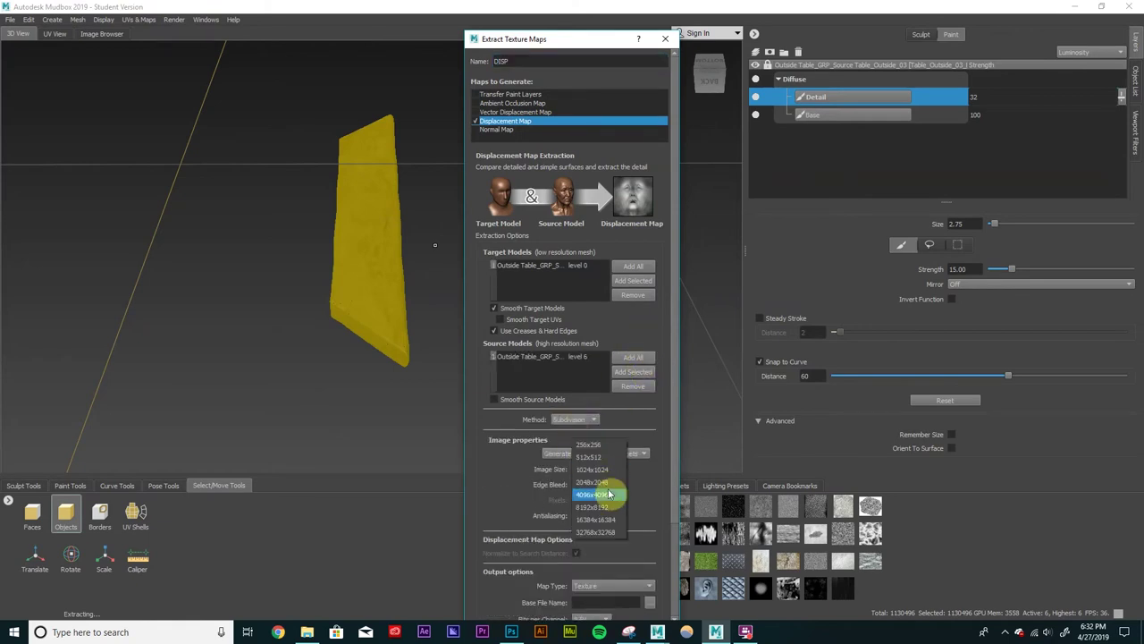
left_click(590, 468)
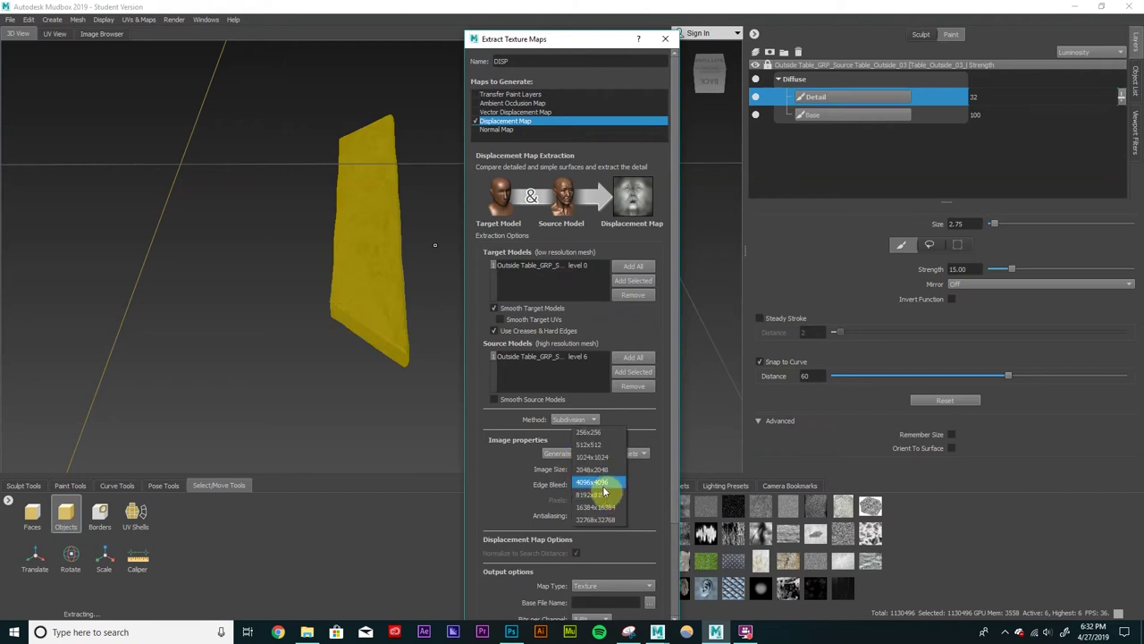
left_click(594, 482)
scroll(647, 488, "down", 1)
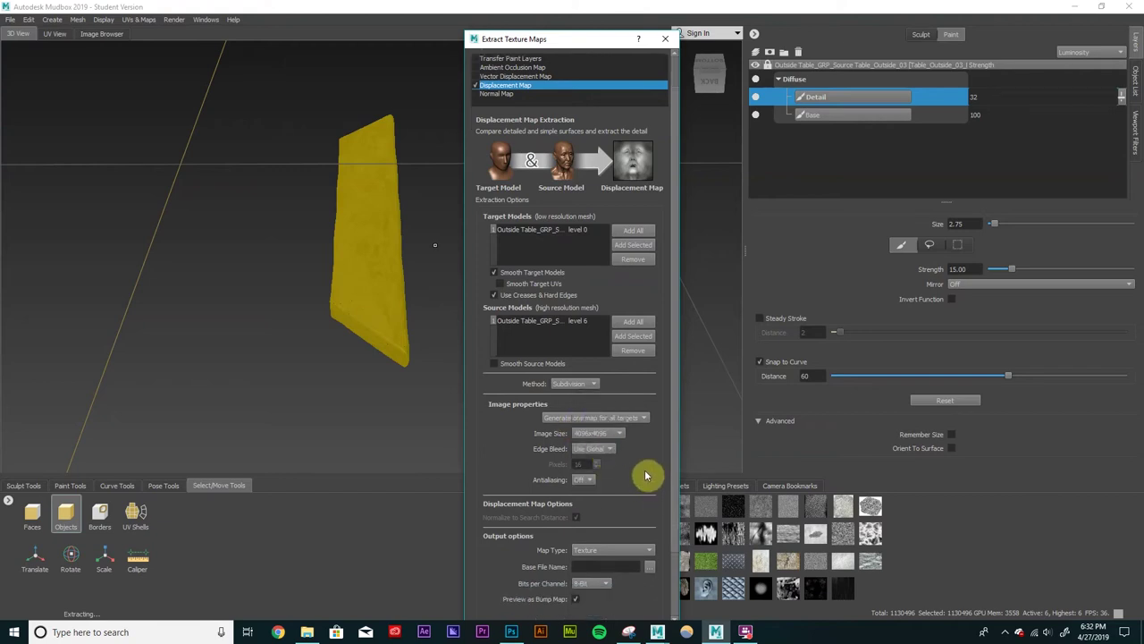
left_click(586, 479)
left_click(588, 494)
Step: Output the displacement map at 32-Bit FP per channel
scroll(644, 472, "down", 1)
left_click(595, 547)
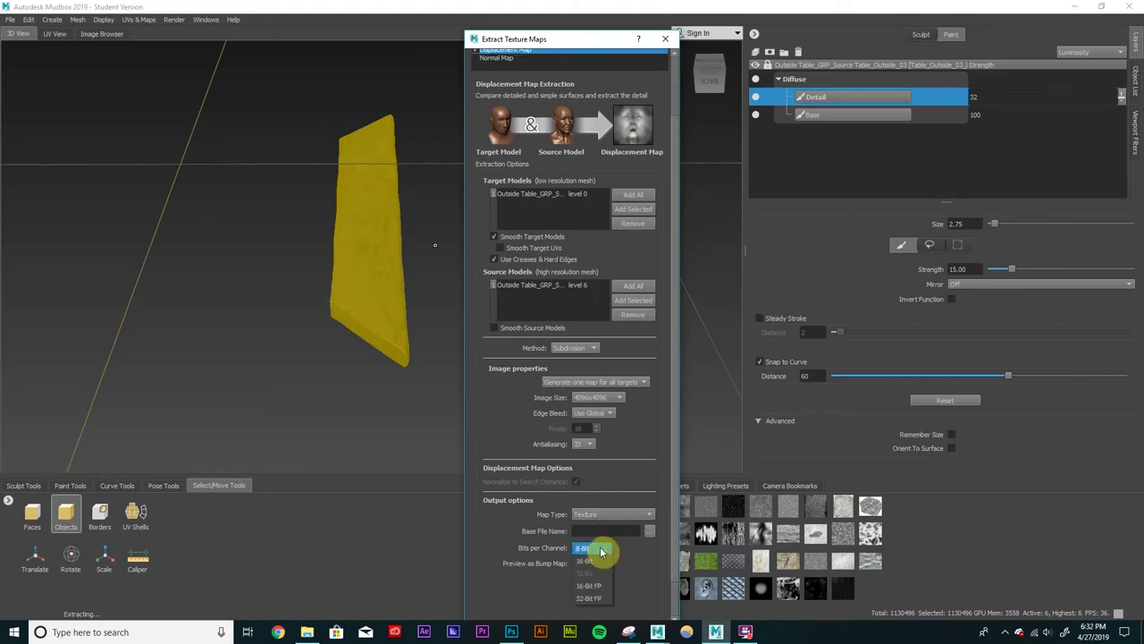
left_click(606, 599)
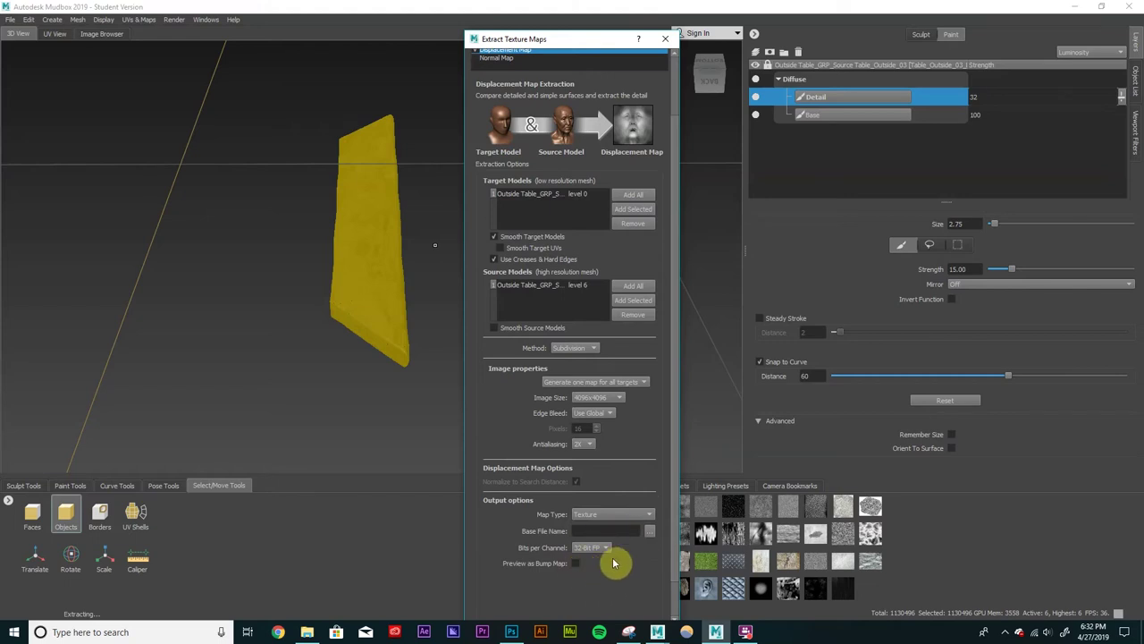
scroll(510, 513, "up", 1)
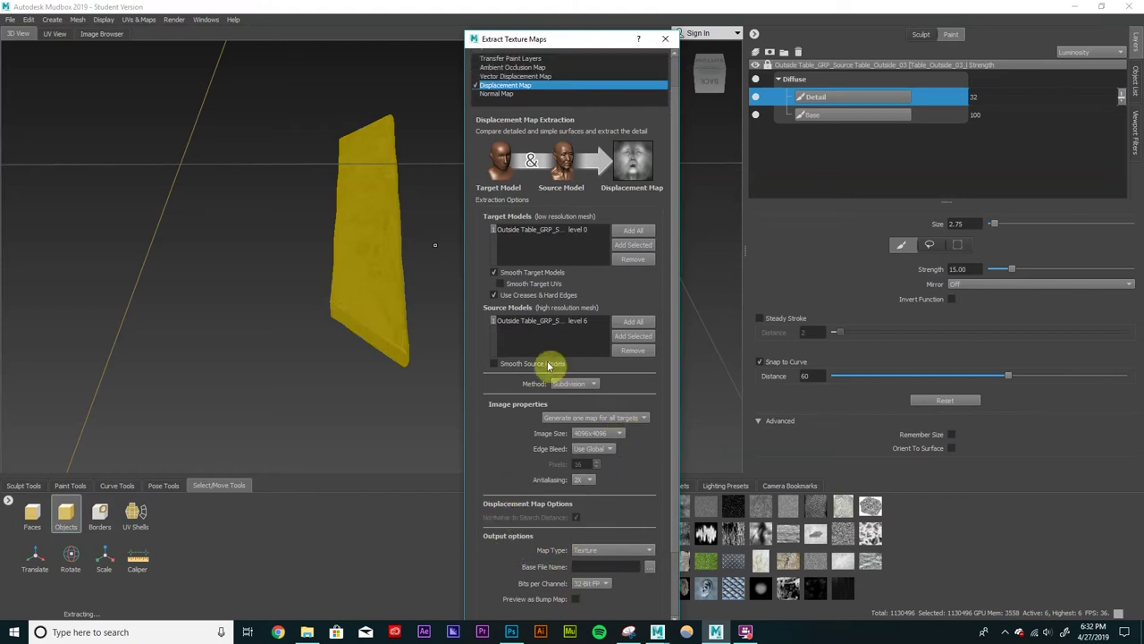
scroll(617, 477, "down", 1)
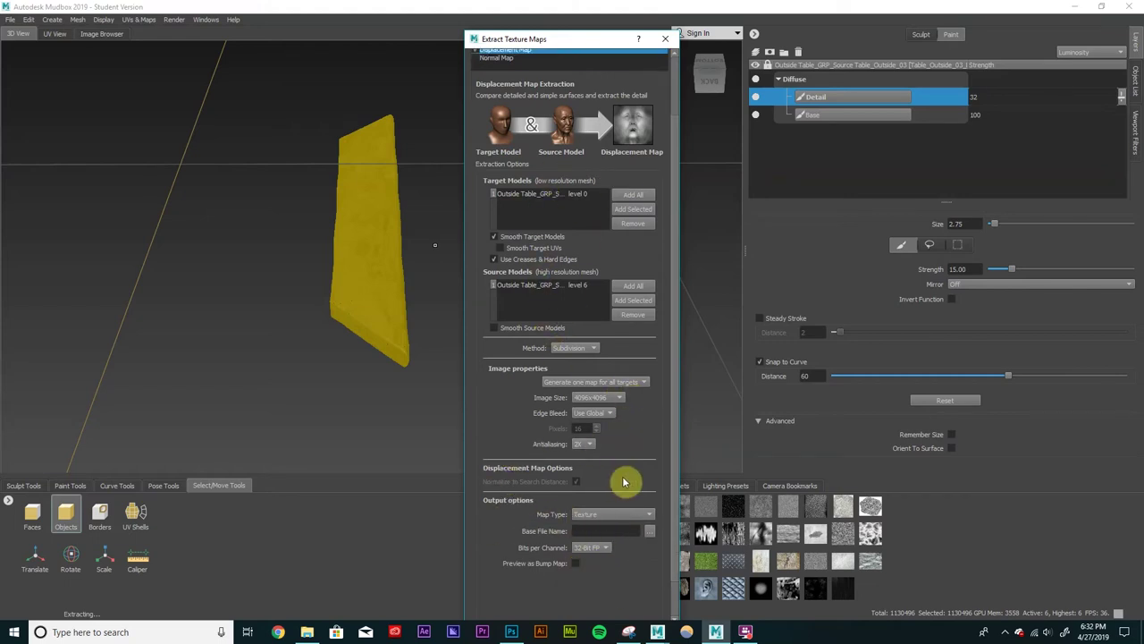
left_click(650, 530)
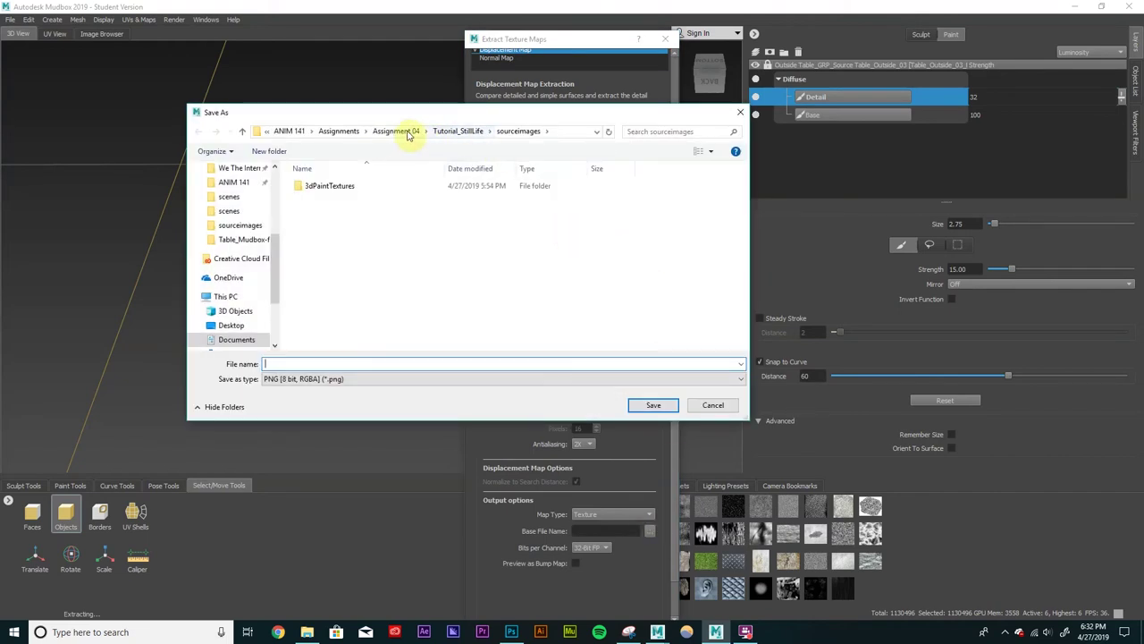
Step: Save the displacement map as 32-bit OpenEXR named Table_Outside_03_DISP
left_click(330, 378)
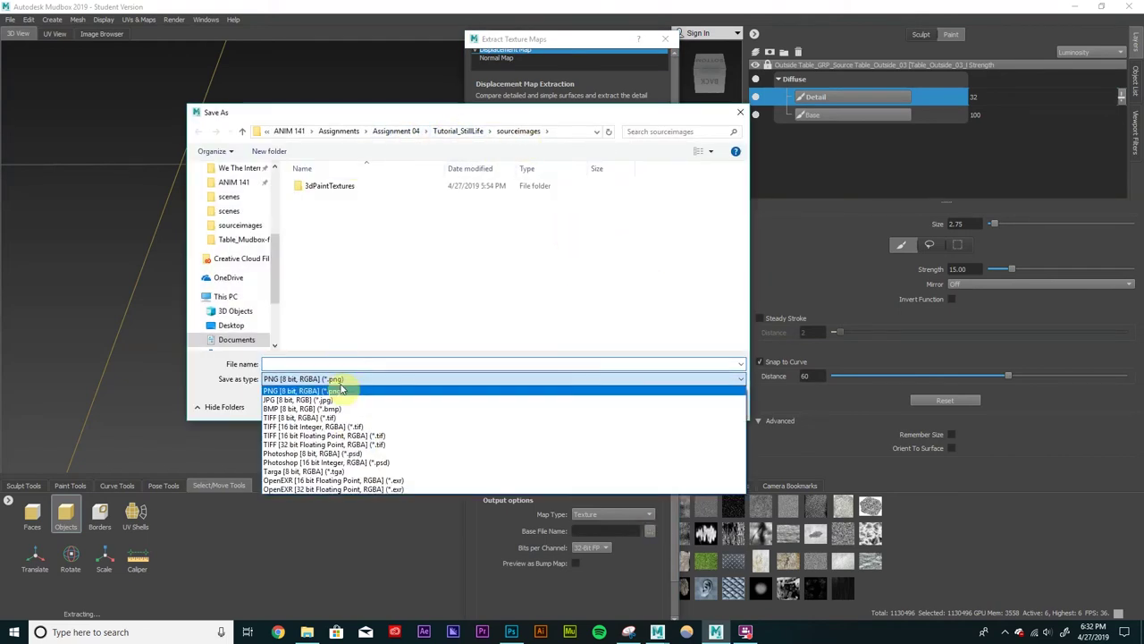
left_click(331, 490)
left_click(315, 363)
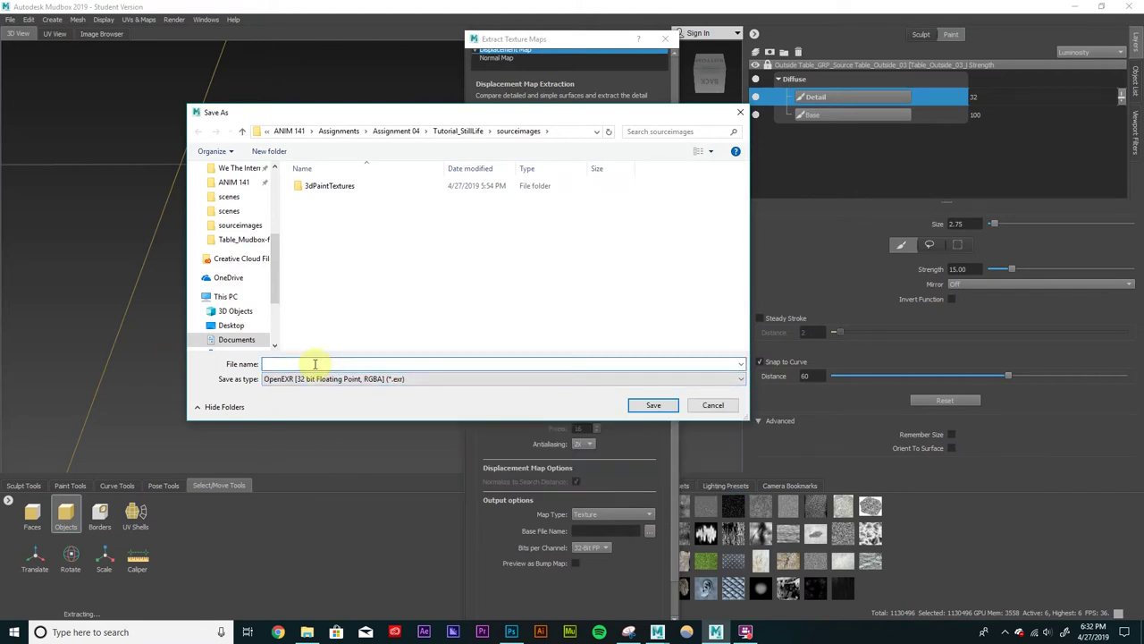
type("Table_")
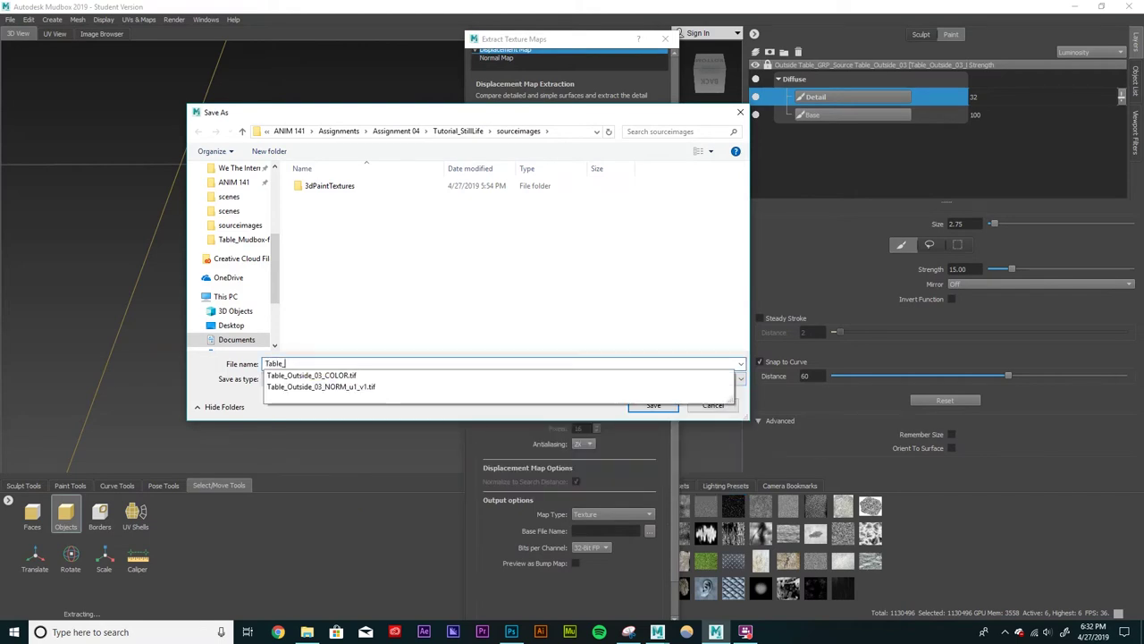
type("Outside_03_DISP")
key("Return")
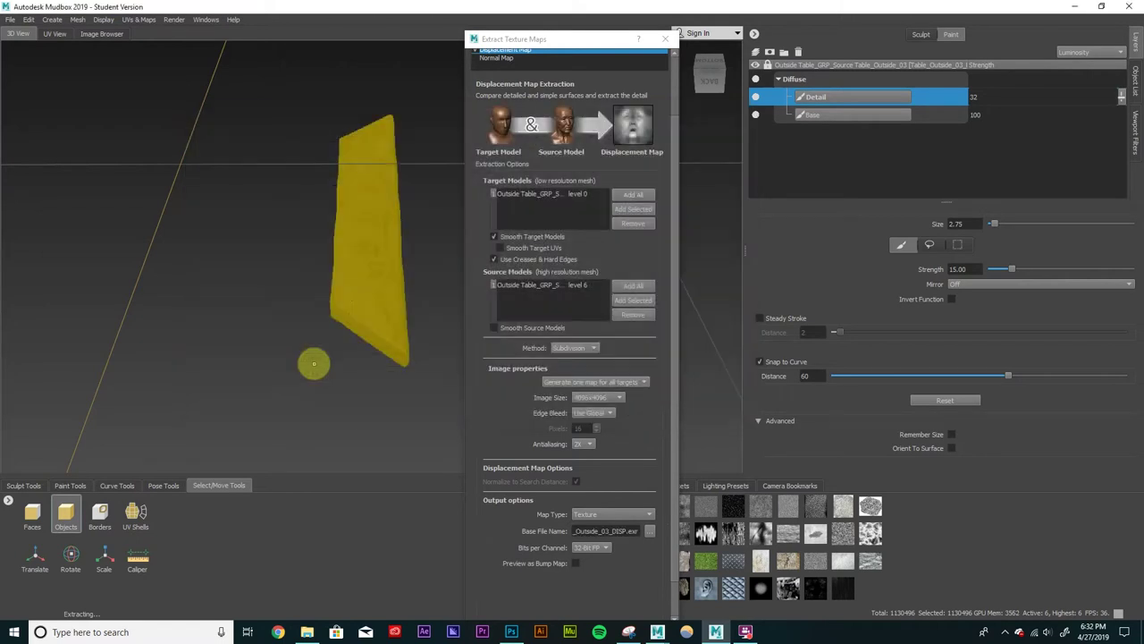
Step: Run the displacement extraction, dismiss the finished message and close the results window
scroll(652, 487, "down", 2)
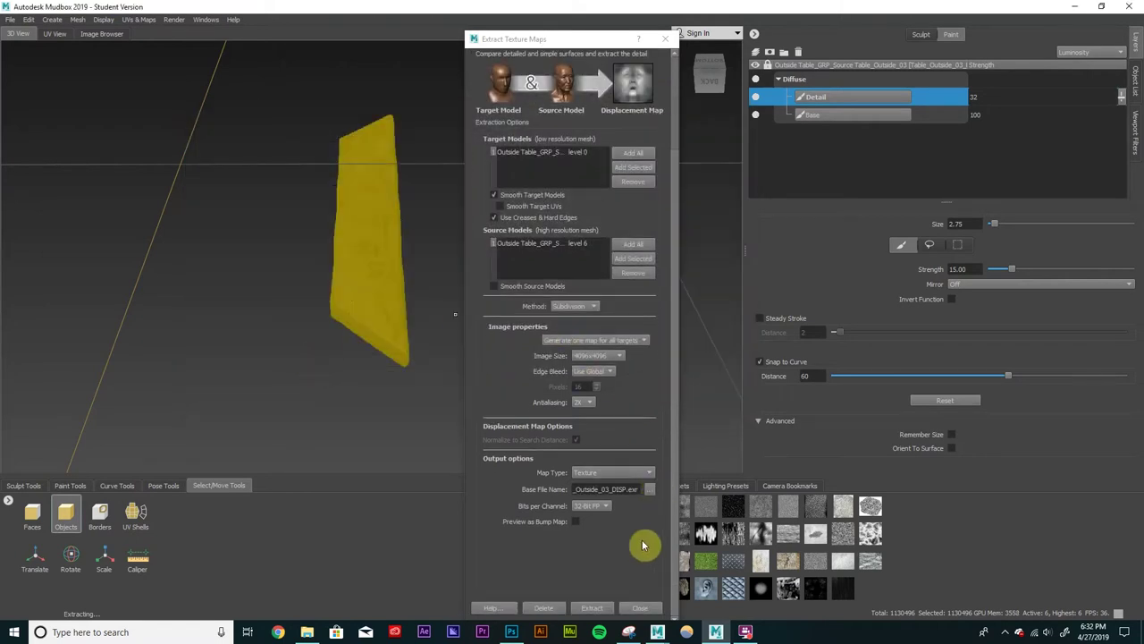
left_click(594, 608)
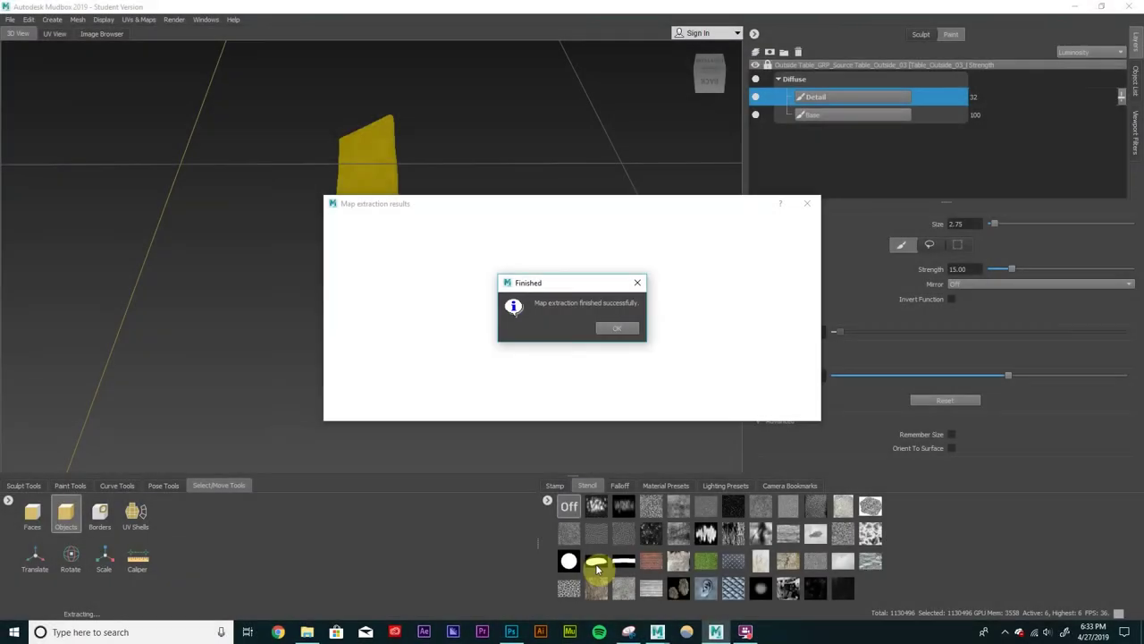
left_click(632, 329)
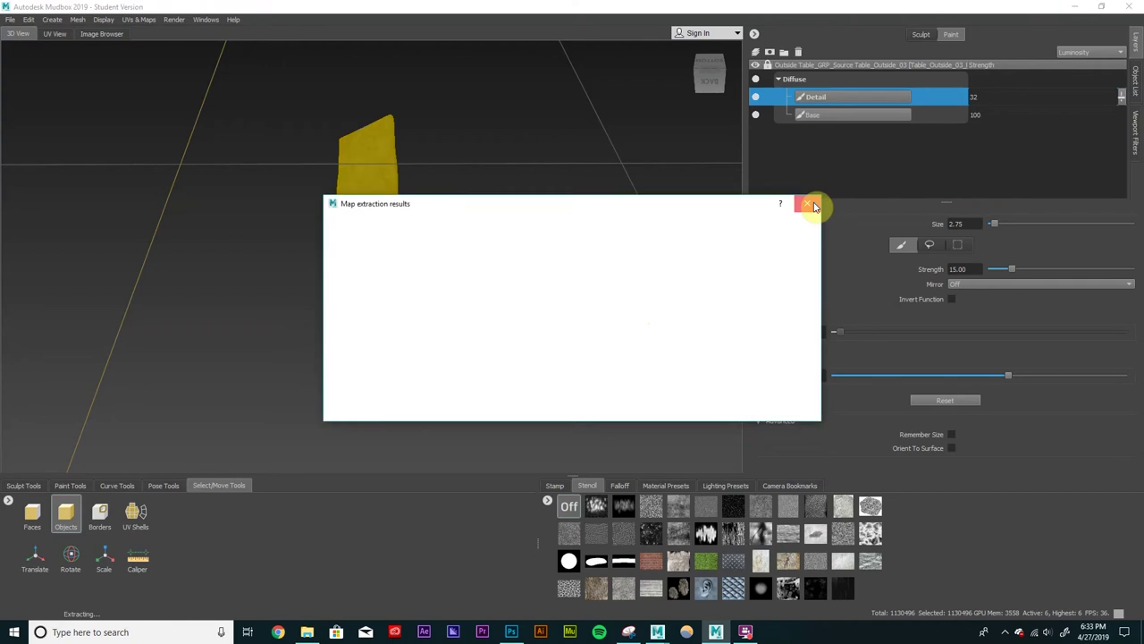
left_click(807, 203)
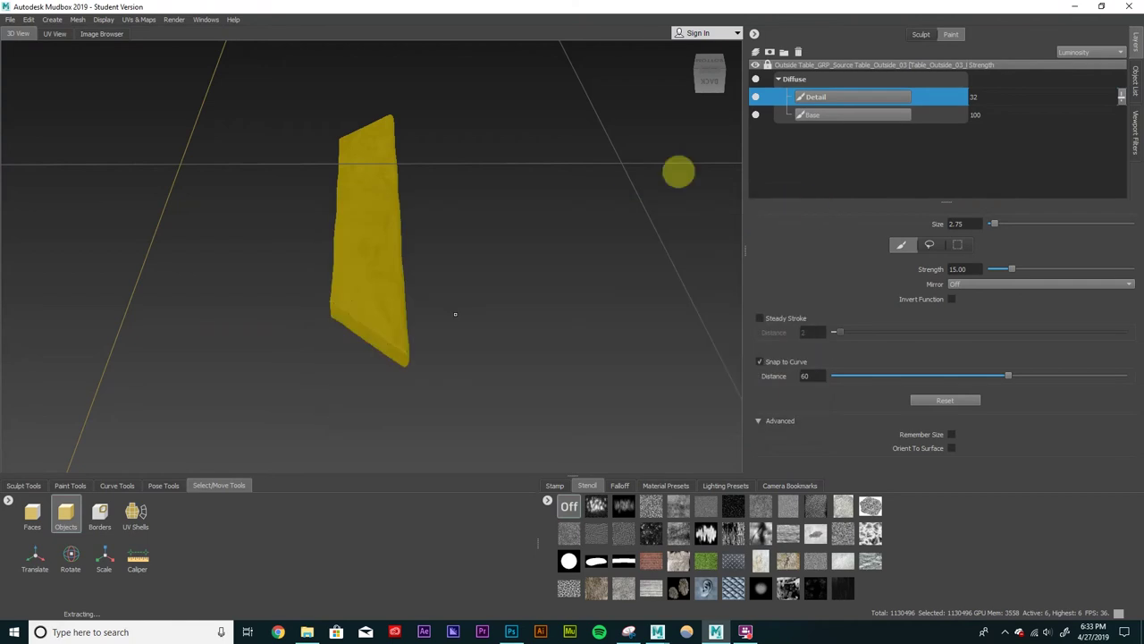
Step: Show the board's sculpt layers, step it down to Level 0 (276 polygons), and select it
left_click(922, 35)
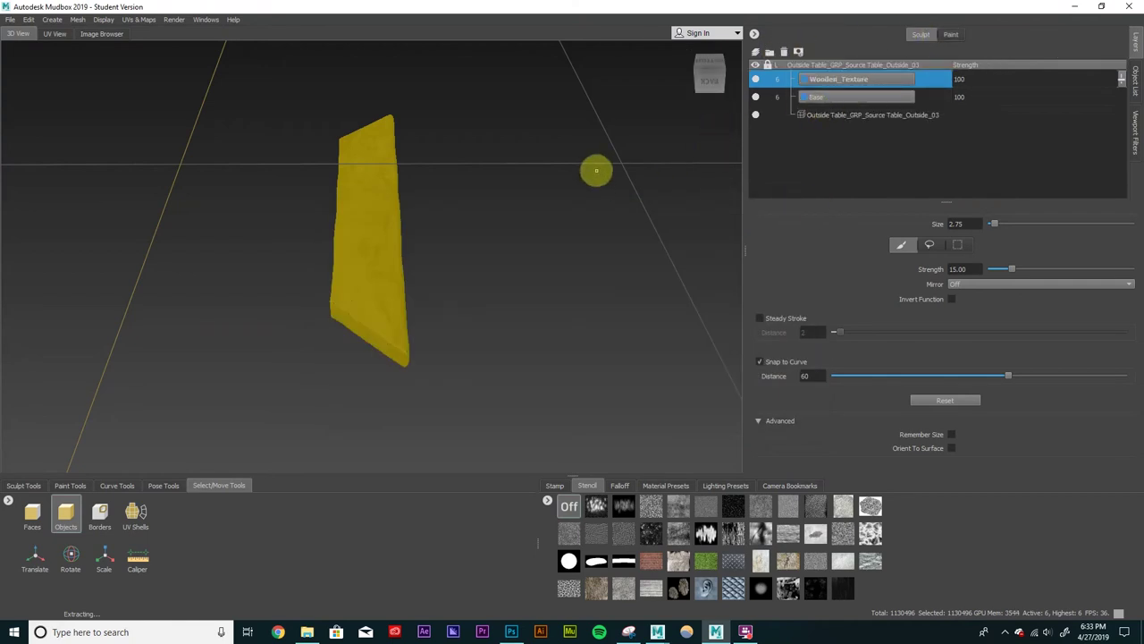
left_click_drag(518, 234, 513, 182, "alt")
left_click(524, 298)
left_click_drag(526, 289, 525, 272, "alt")
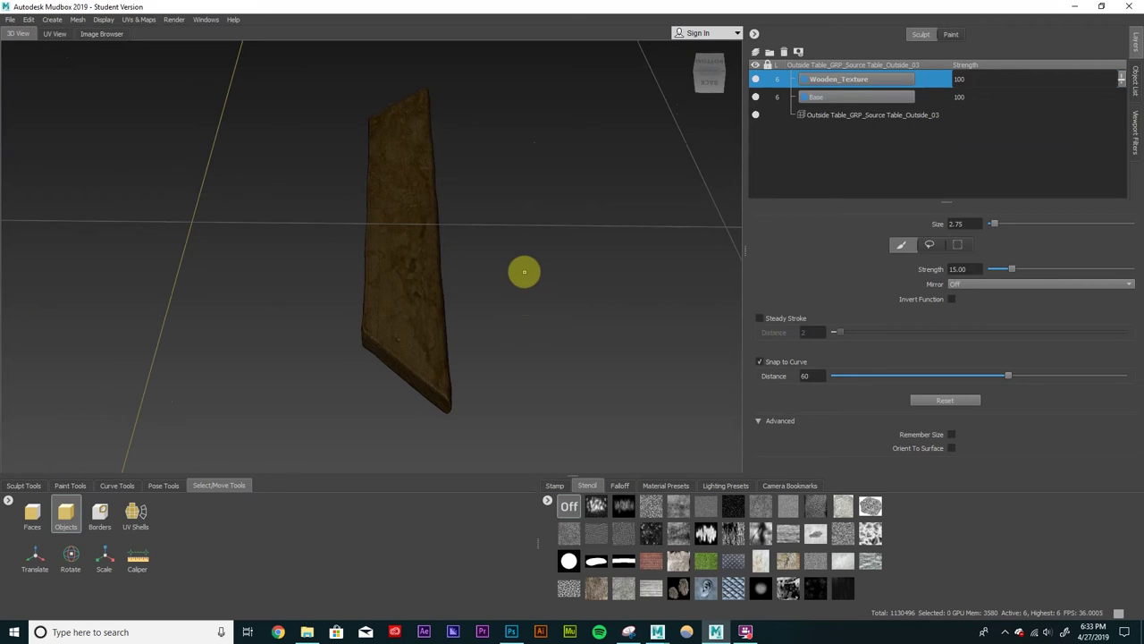
key("Page_Down")
key("Page_Down")
key("Page_Down")
key("Page_Down")
key("Page_Down")
key("Page_Down")
left_click_drag(439, 184, 438, 182, "alt")
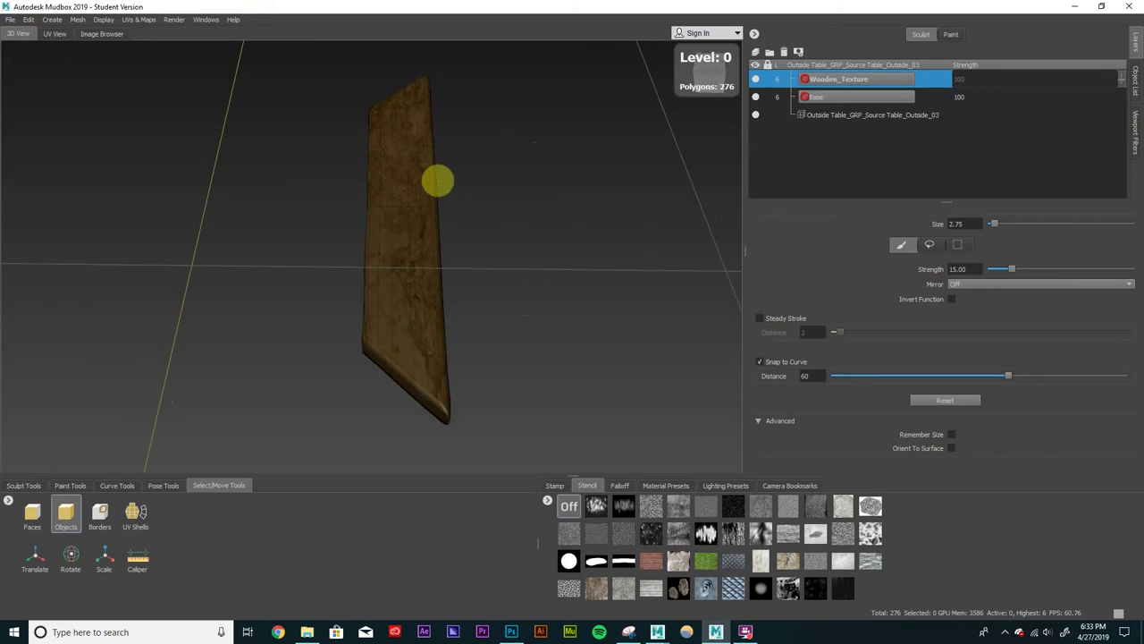
left_click(416, 181)
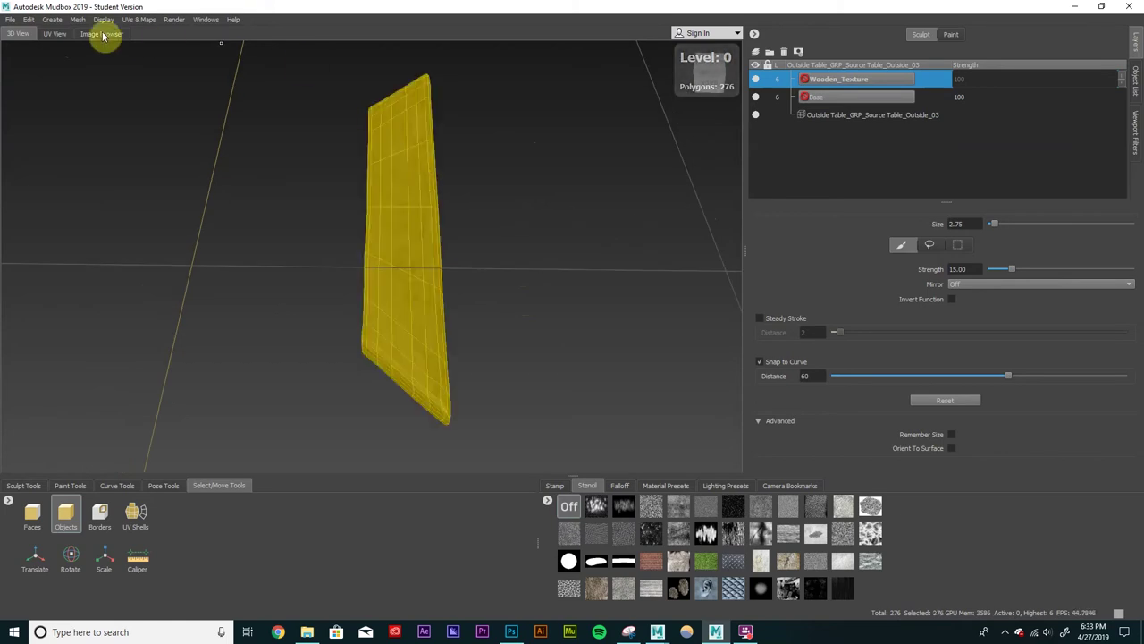
Step: Start exporting the selected board and create a Sculpt_Exports folder under Tutorial_StillLife/scenes
left_click(10, 18)
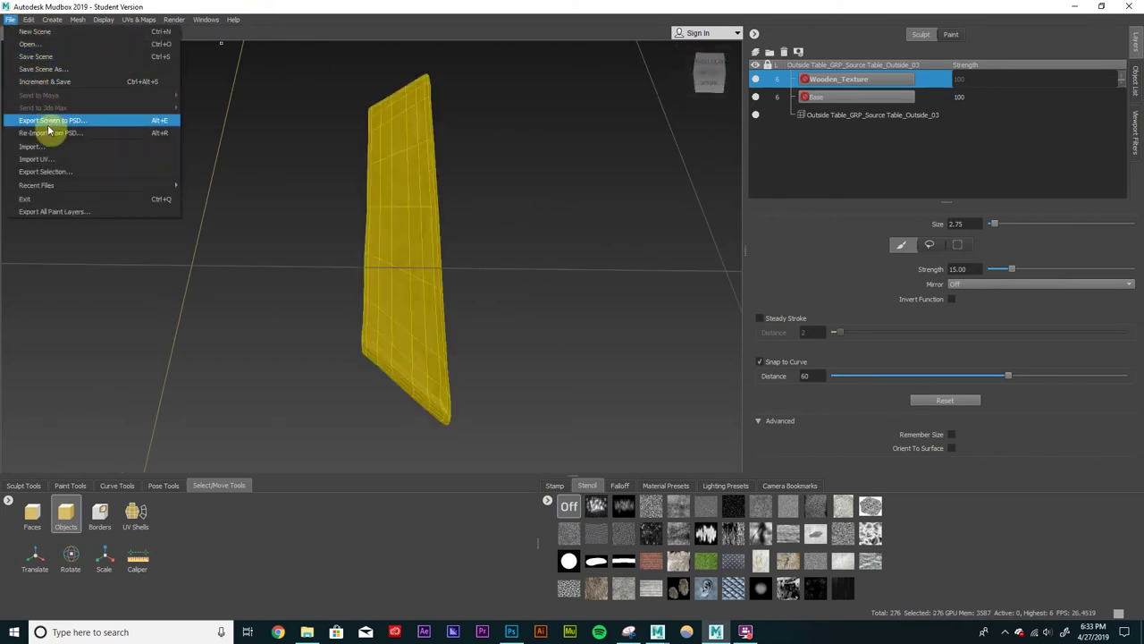
left_click(54, 170)
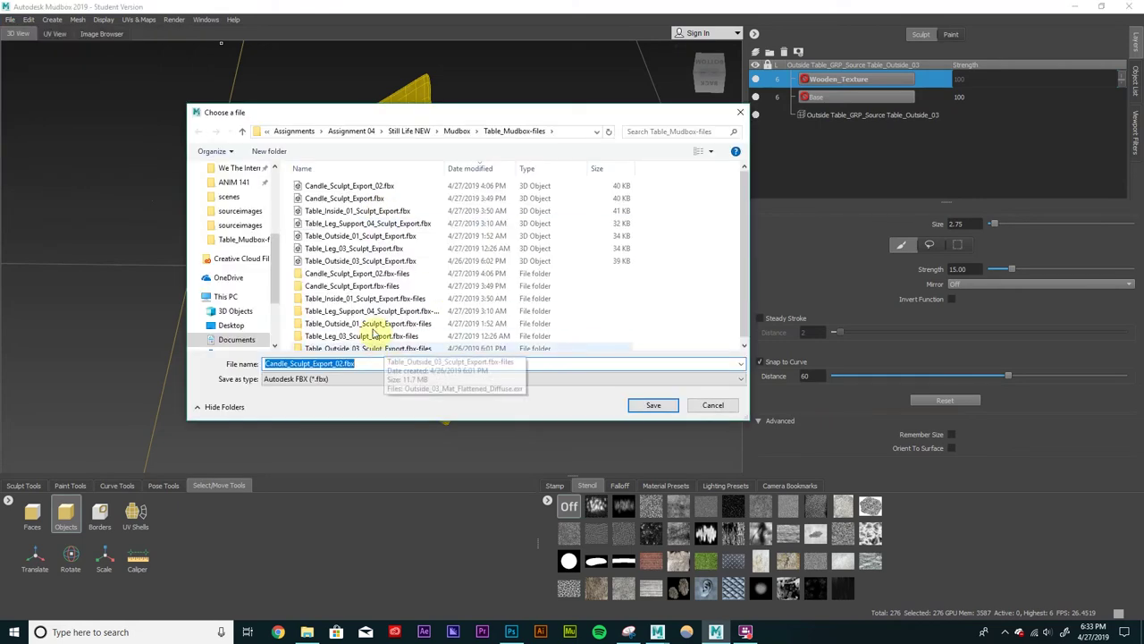
left_click(348, 131)
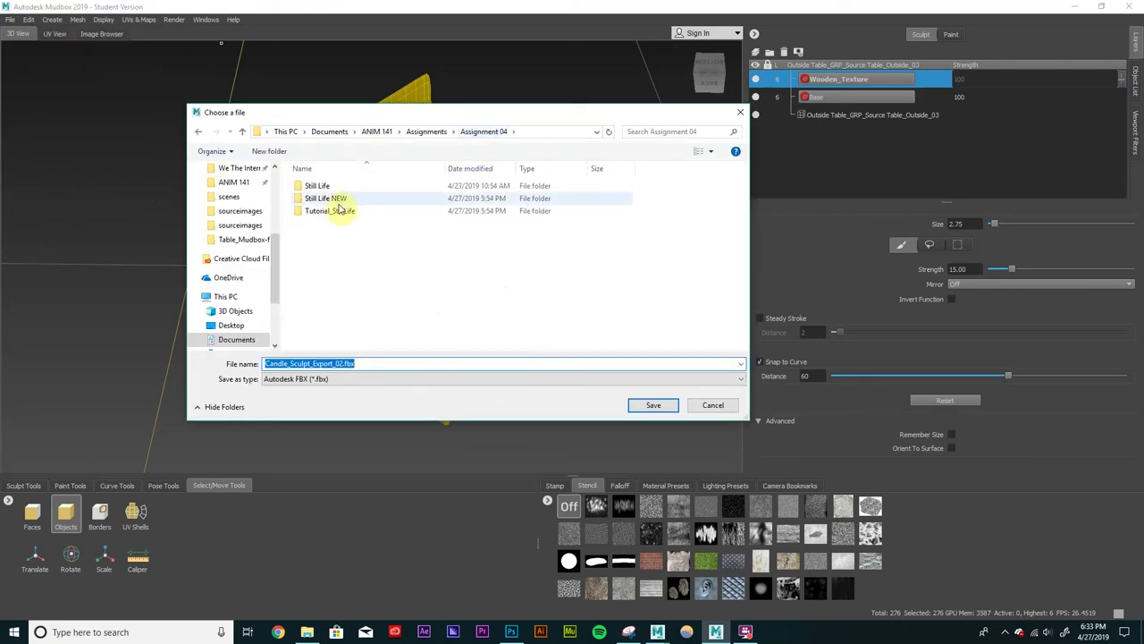
double_click(334, 209)
scroll(339, 264, "down", 1)
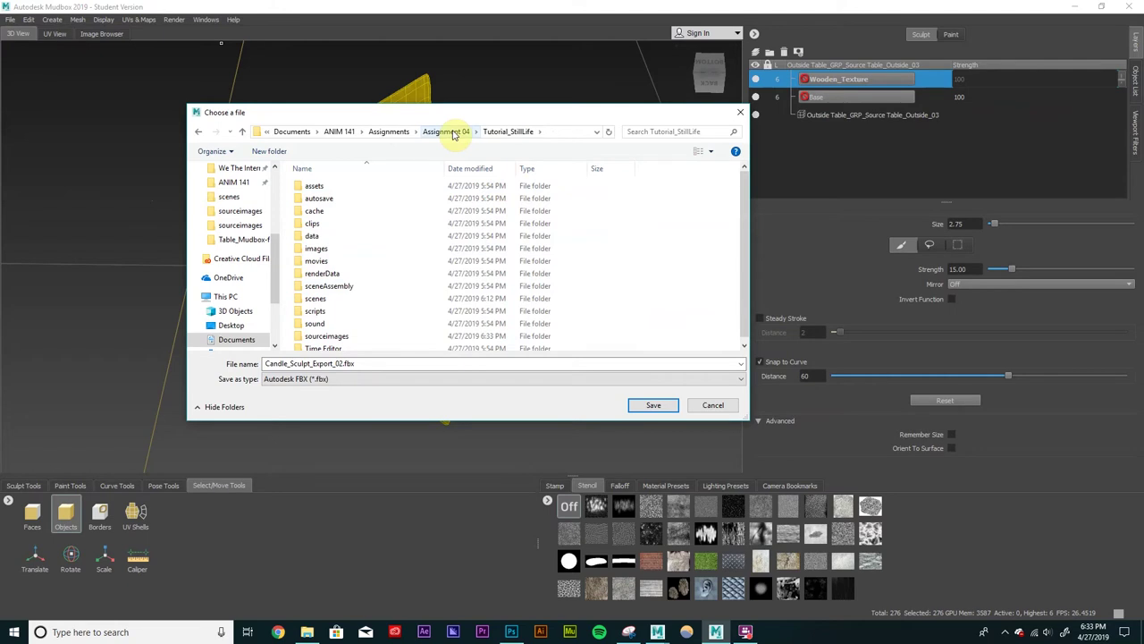
scroll(345, 256, "down", 1)
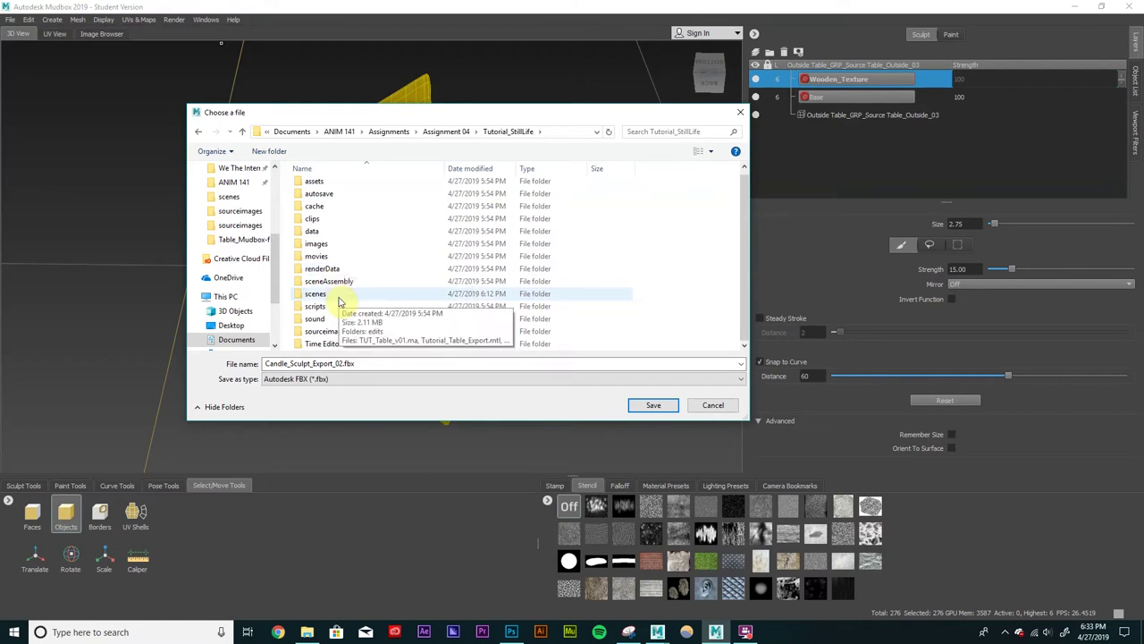
double_click(338, 295)
left_click(345, 378)
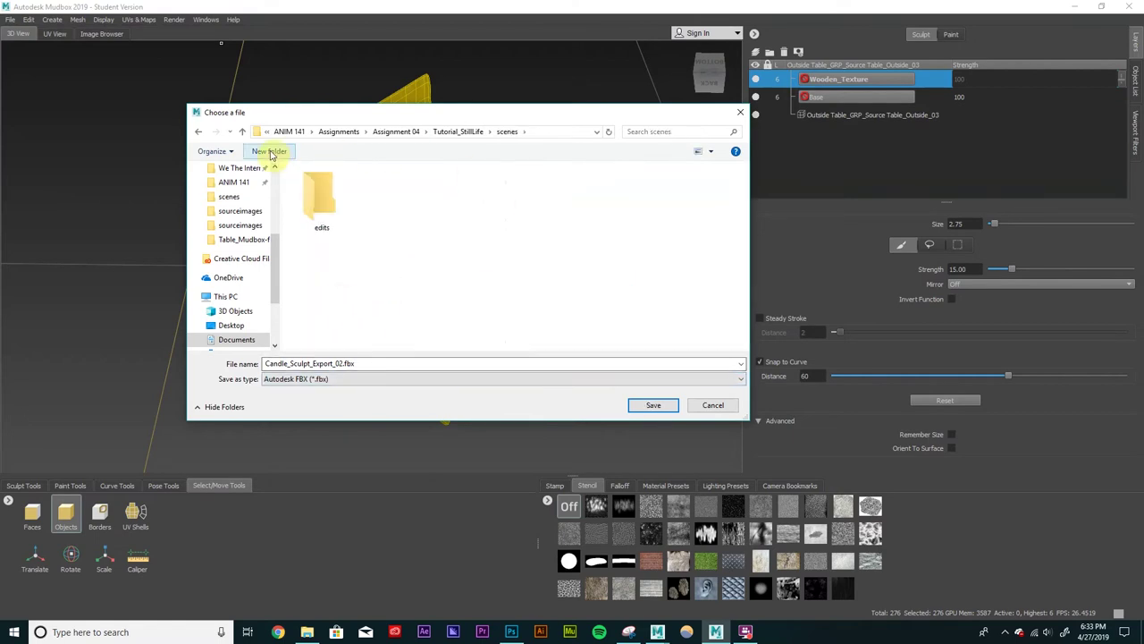
left_click(284, 152)
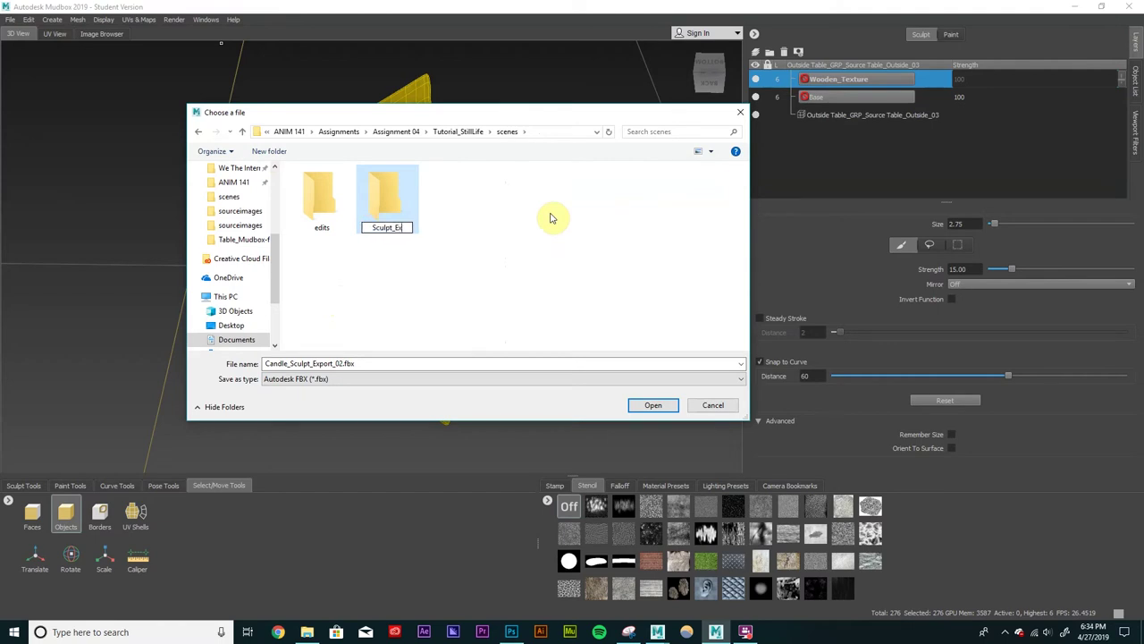
type("s")
key("Return")
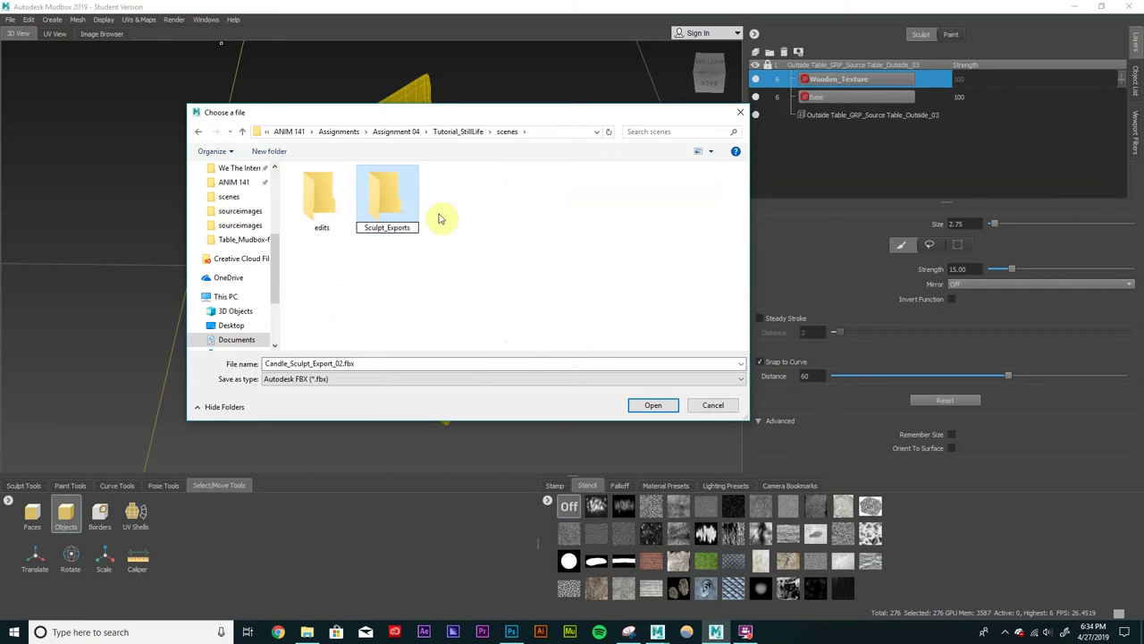
double_click(391, 207)
Step: Save the export as OBJ named Table_Outside_03_Sculpt_Export
left_click(373, 363)
double_click(373, 361)
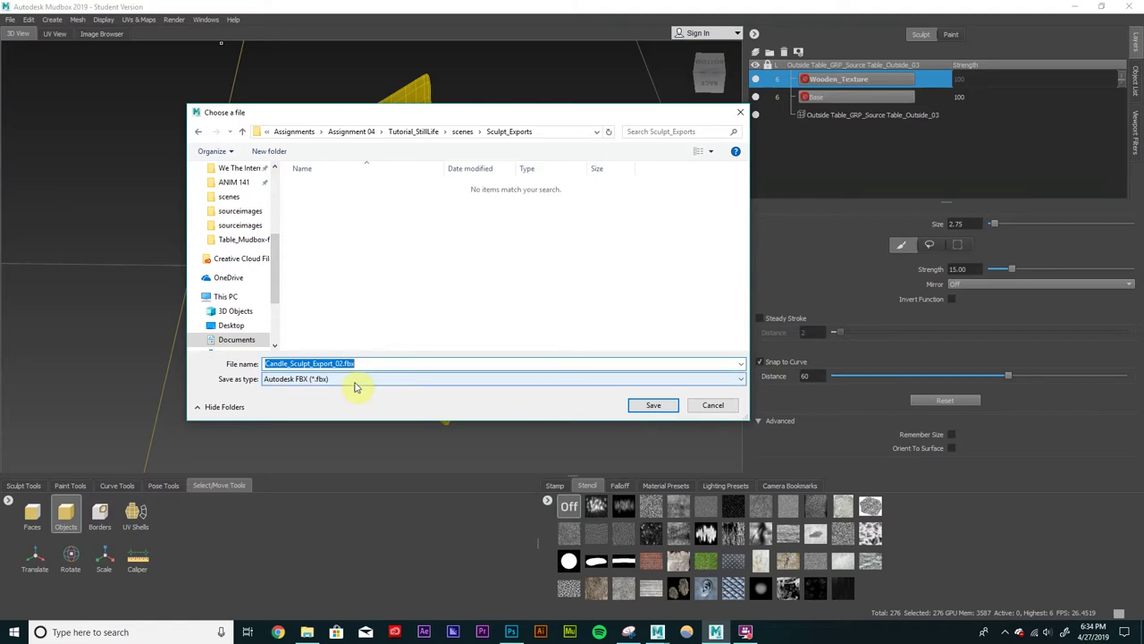
left_click(356, 379)
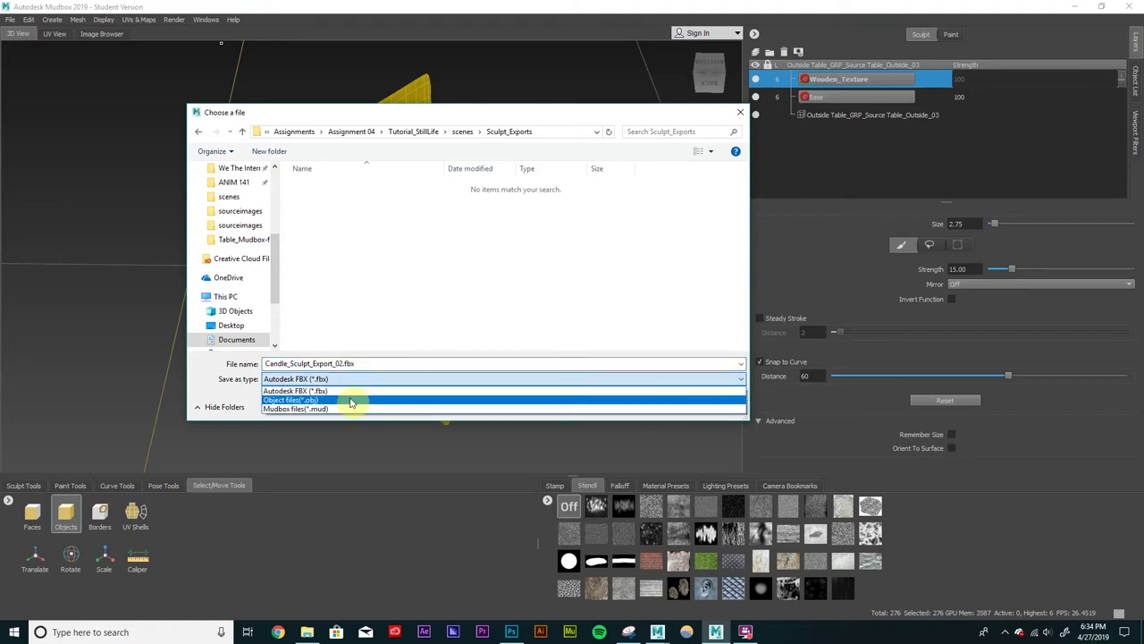
left_click(353, 399)
double_click(345, 363)
type("Table_Outside_03")
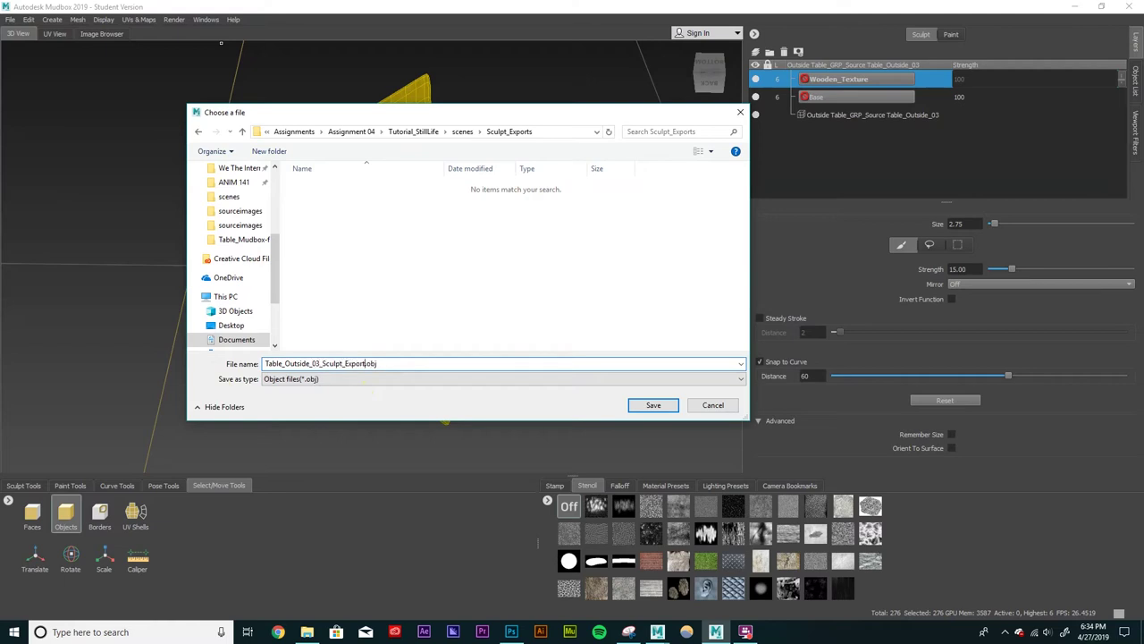
key("Return")
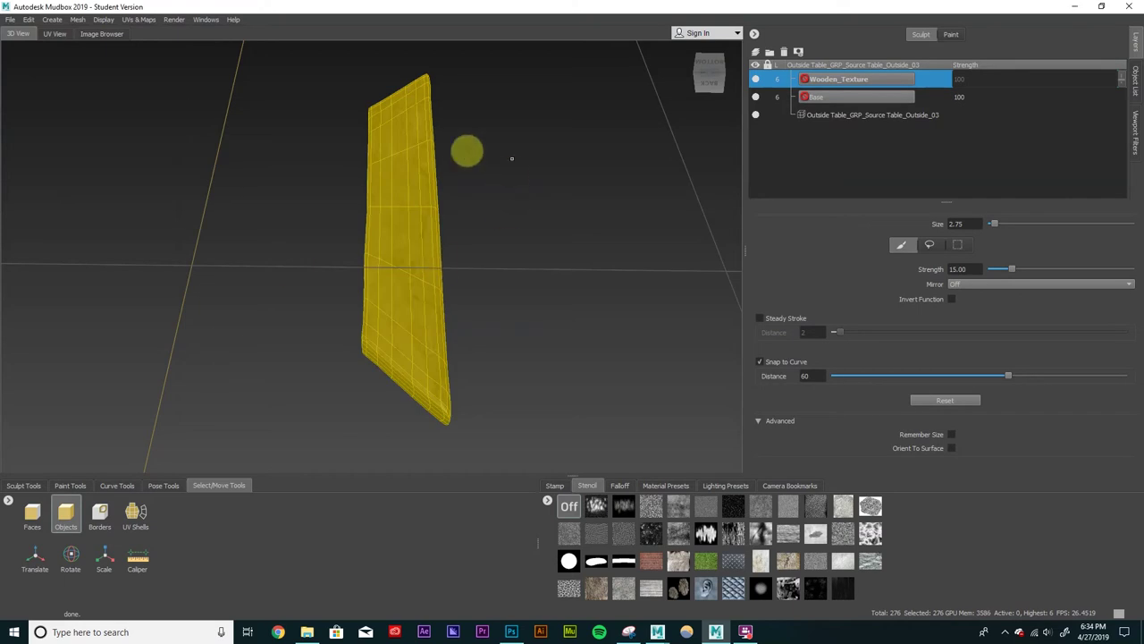
Step: Return to Maya and close the UV Editor
mouse_move(657, 631)
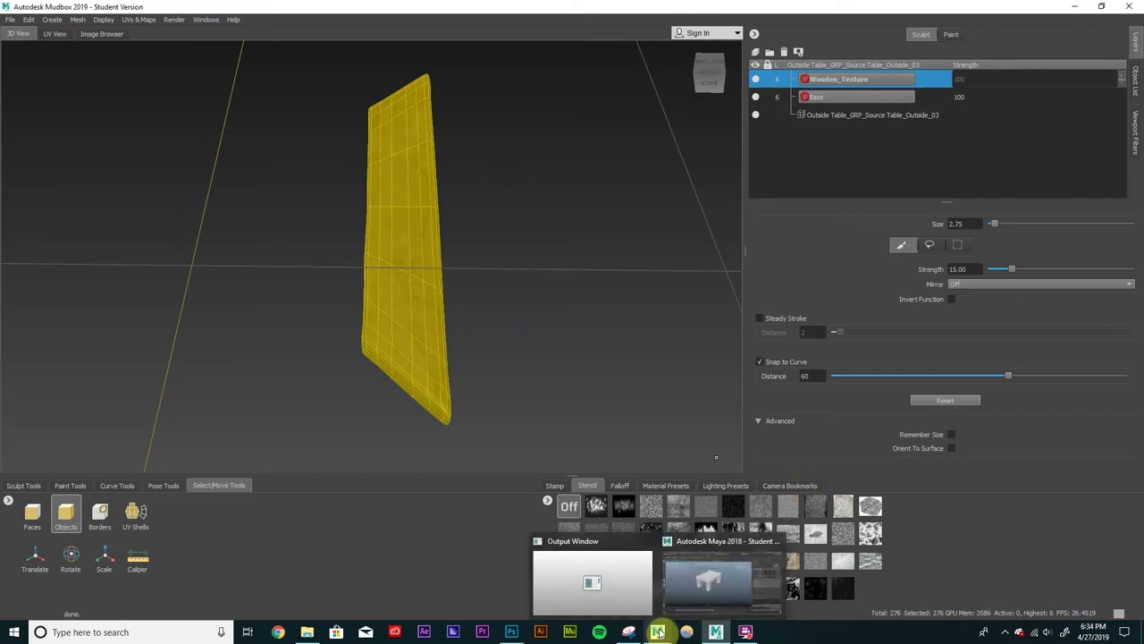
left_click(684, 584)
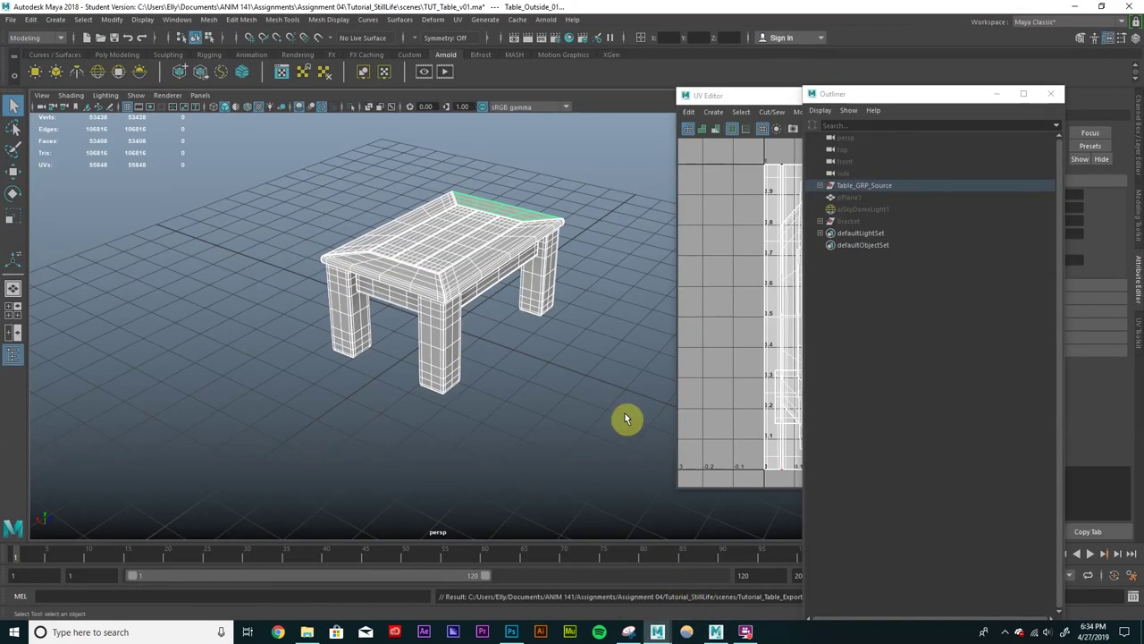
left_click(514, 258)
left_click_drag(929, 115, 918, 310)
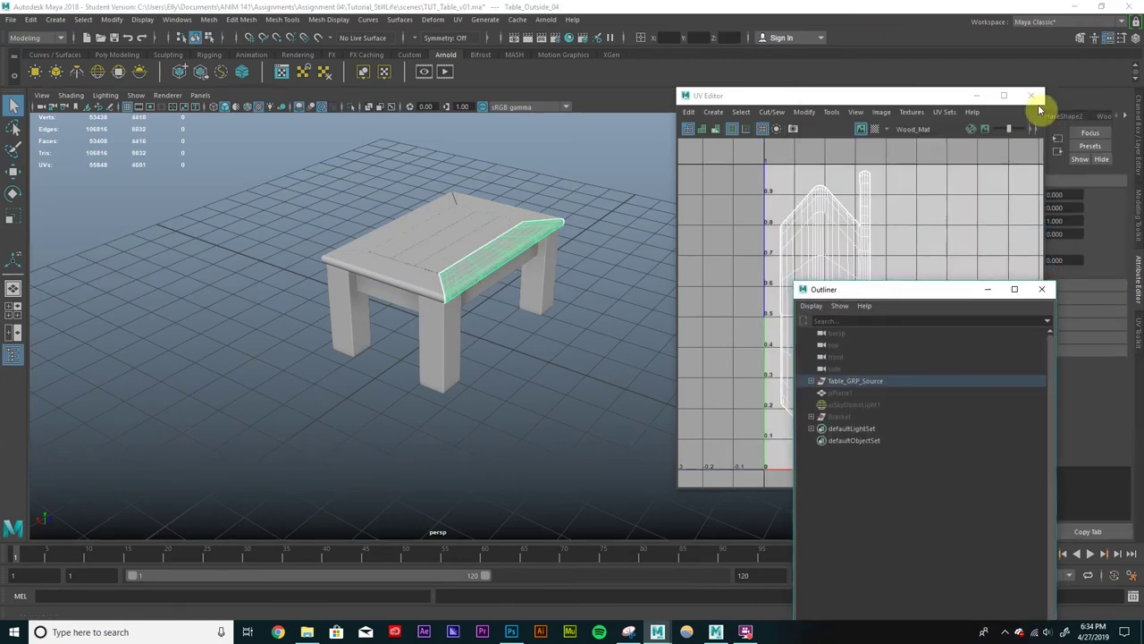
left_click(1039, 96)
Step: Hide the Table_Outside_03 side strip with Ctrl+H
left_click(395, 233)
left_click_drag(384, 312, 505, 281, "alt")
right_click_drag(505, 280, 532, 273, "alt")
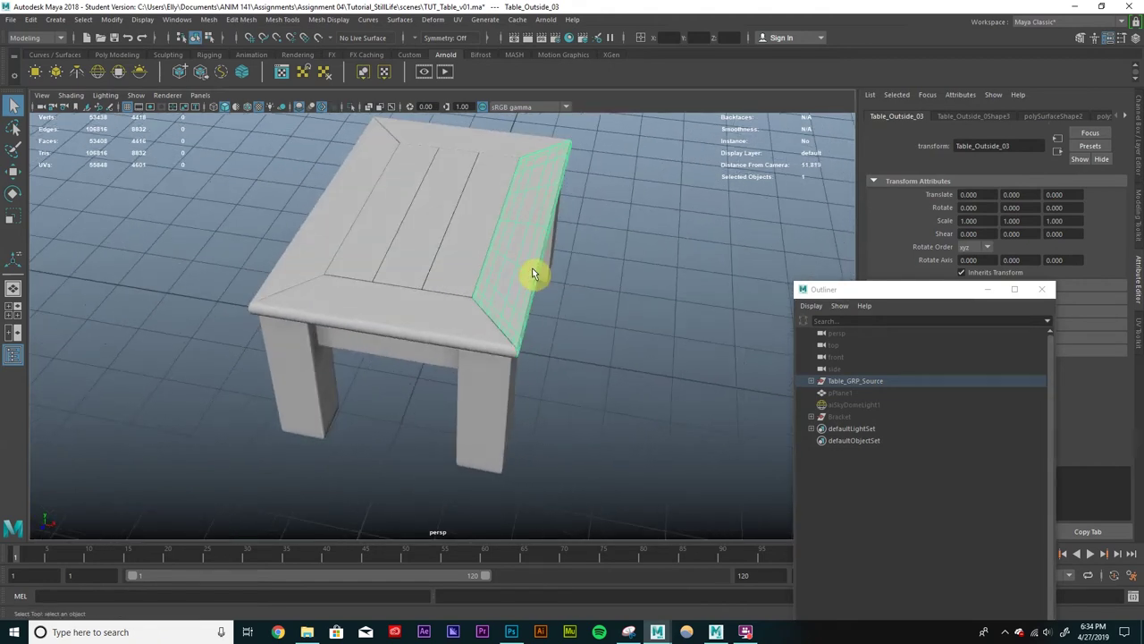
key("ctrl+h")
left_click_drag(891, 299, 832, 226)
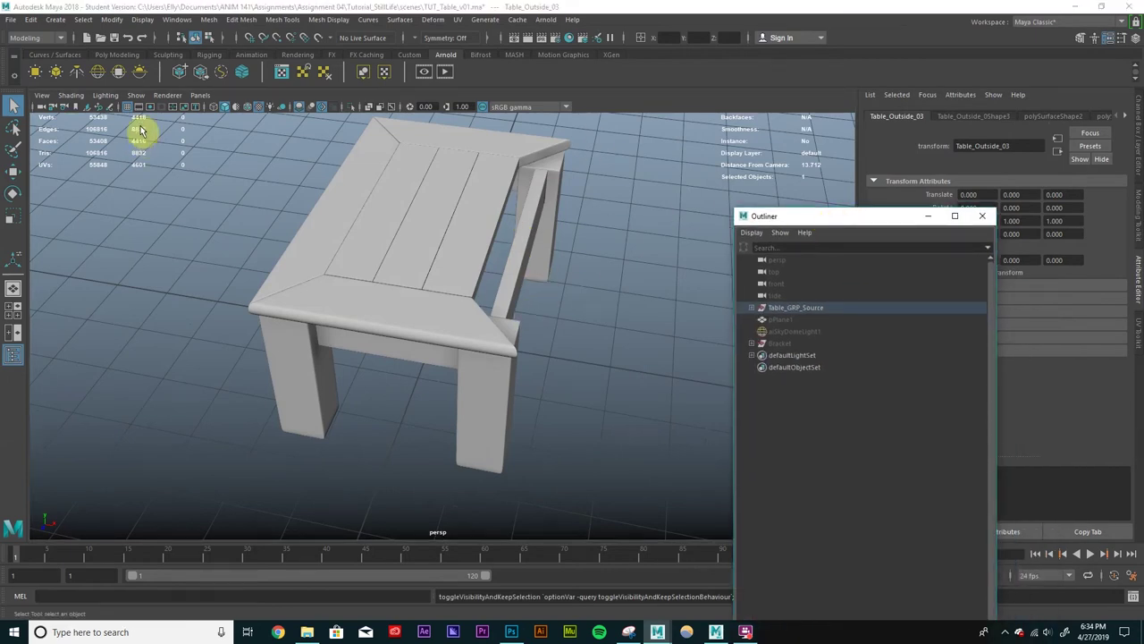
left_click(10, 19)
Step: Import Table_Outside_03_Sculpt_Export.obj from scenes/Sculpt_Exports and dismiss the grouping warning
left_click(35, 151)
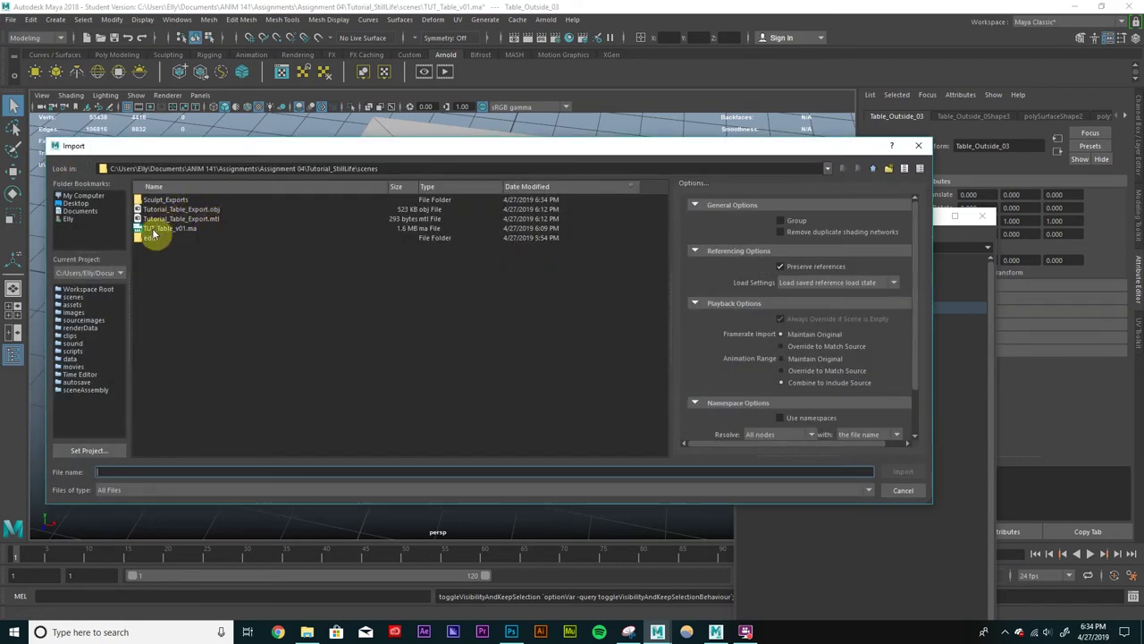
left_click(873, 168)
left_click(874, 168)
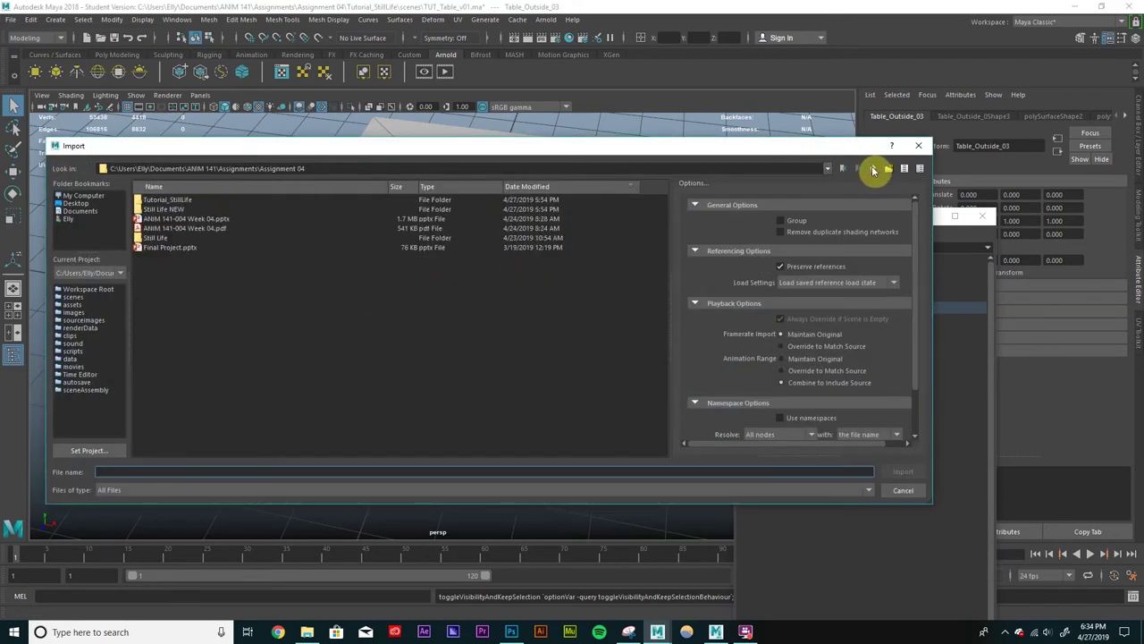
left_click(167, 201)
double_click(167, 201)
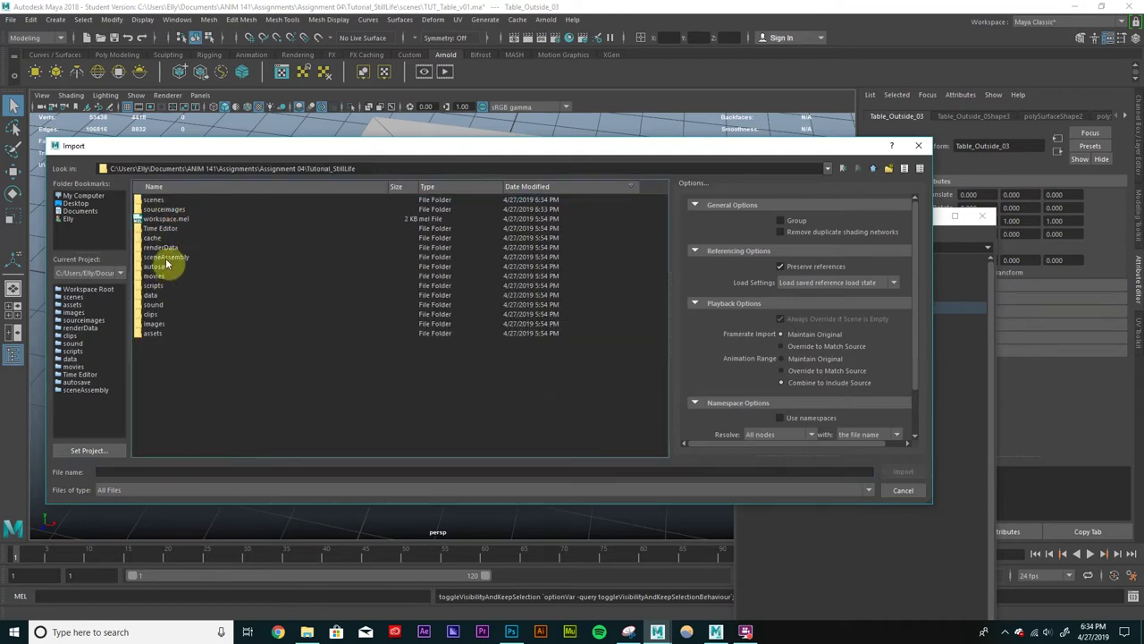
double_click(167, 200)
double_click(177, 201)
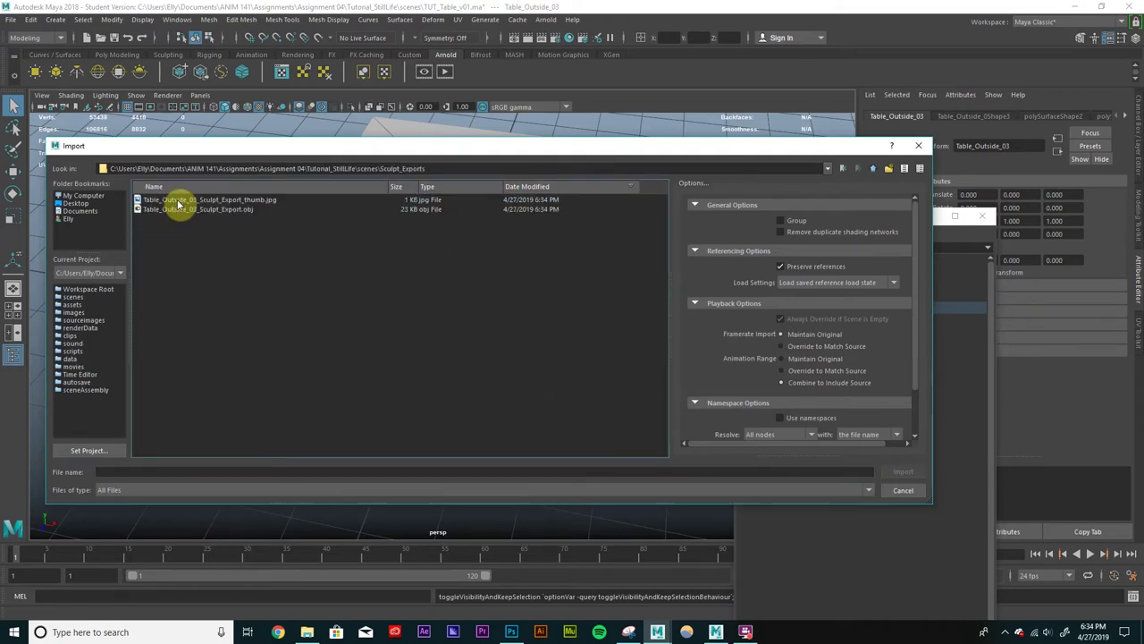
left_click(204, 210)
left_click(904, 472)
left_click(573, 328)
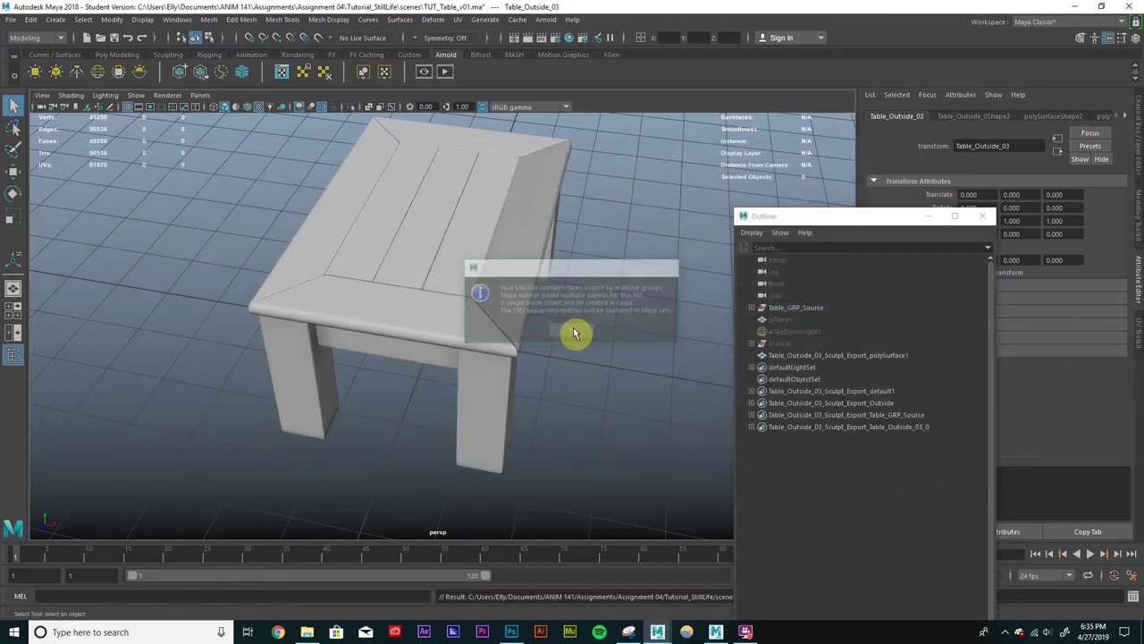
Step: Inspect the imported side piece and nudge it slightly along X with the Move tool
left_click(520, 262)
mouse_move(567, 307)
left_mouse_down("alt")
mouse_move(438, 268)
mouse_move(433, 280)
mouse_move(544, 301)
mouse_move(429, 276)
mouse_move(536, 274)
mouse_move(554, 313)
mouse_move(582, 312)
left_mouse_up("alt")
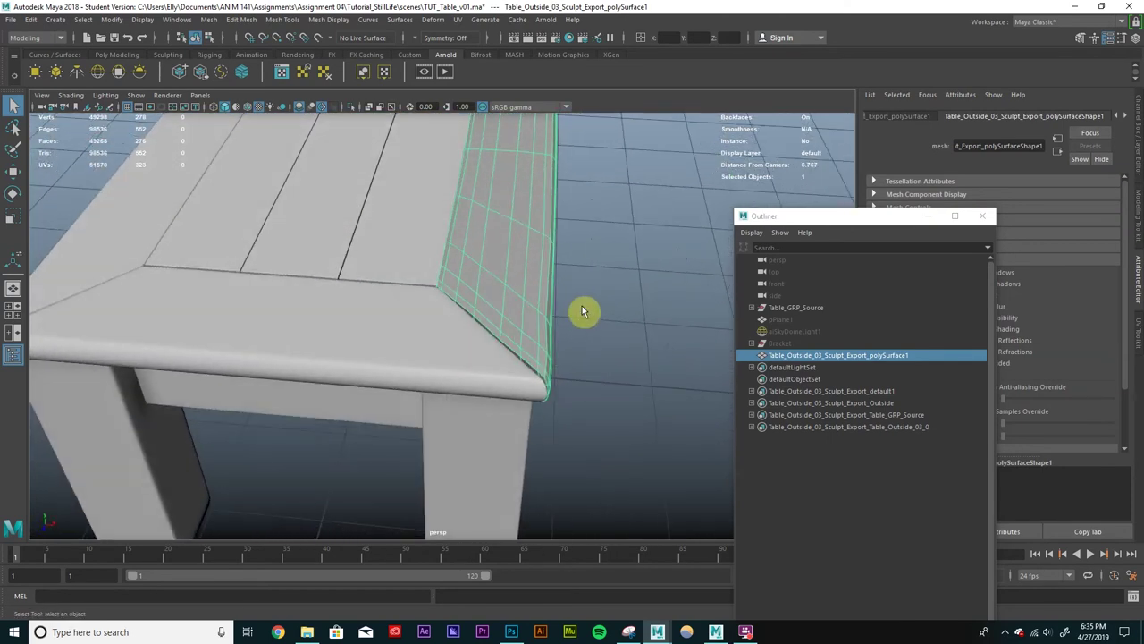
scroll(563, 318, "up", 5)
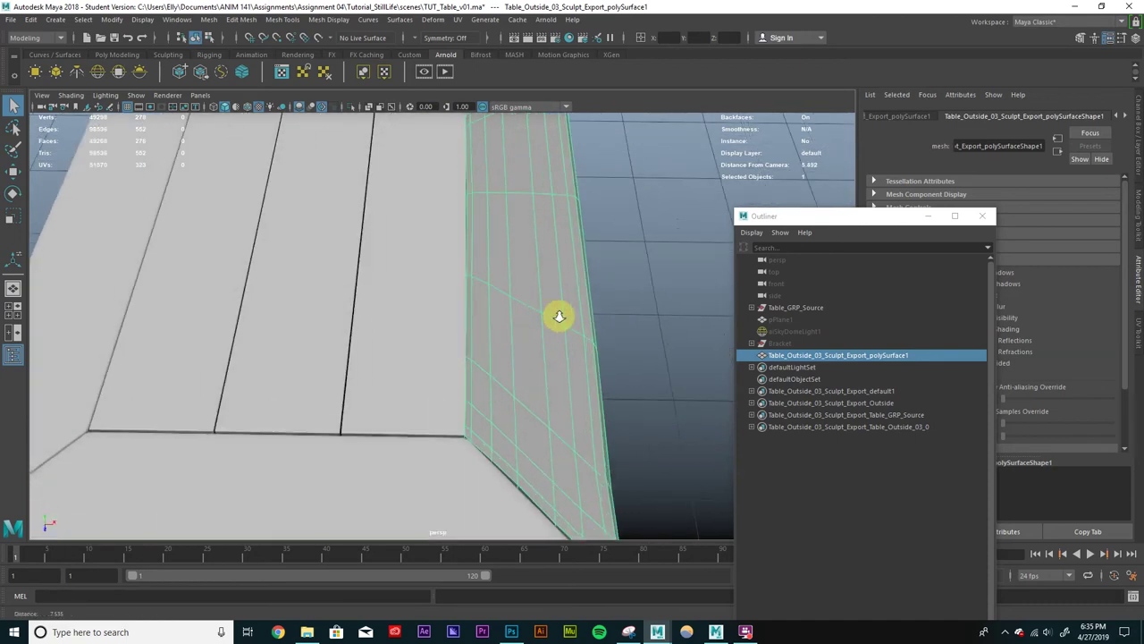
mouse_move(566, 323)
right_mouse_down("alt")
mouse_move(564, 414)
mouse_move(554, 323)
right_mouse_up("alt")
left_click_drag(531, 319, 620, 304, "alt")
left_click(621, 304)
middle_click_drag(620, 304, 517, 295, "alt")
left_click(458, 310)
left_click_drag(318, 304, 455, 320, "alt")
right_click_drag(455, 319, 533, 296, "alt")
key("w")
left_click_drag(526, 409, 530, 411)
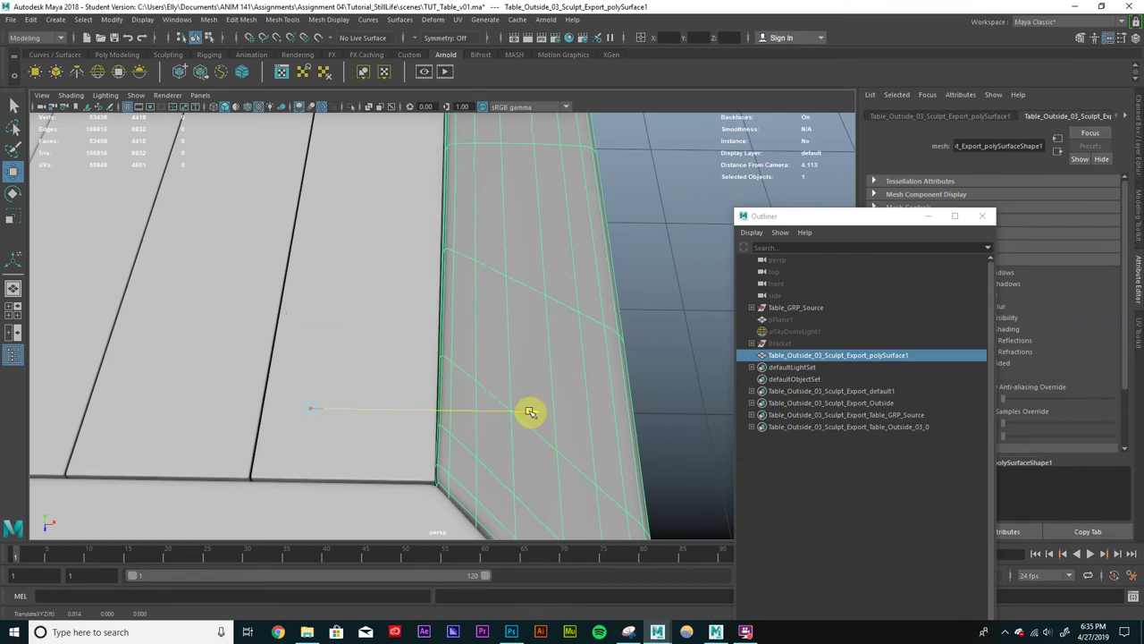
key("q")
Step: Select the sculpted front board and choose Assign New Material
left_click_drag(552, 360, 439, 229, "alt")
left_click(563, 311)
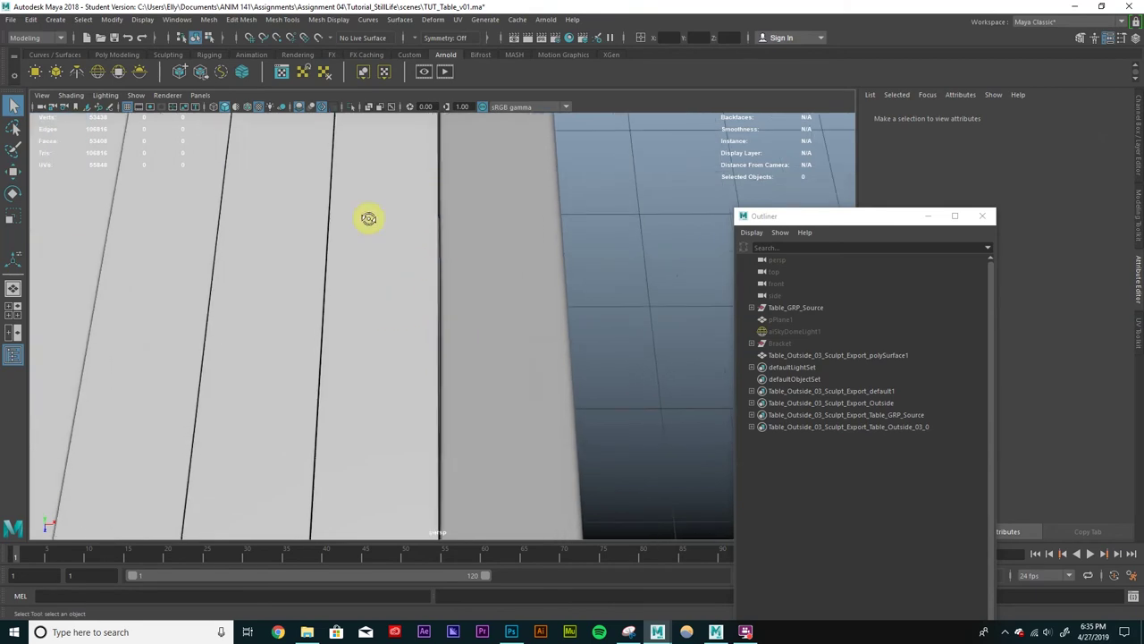
left_click_drag(370, 220, 429, 222, "alt")
left_click(429, 222)
right_click_drag(423, 220, 470, 268, "alt")
left_click_drag(470, 268, 493, 270, "alt")
right_click_drag(494, 270, 598, 286, "alt")
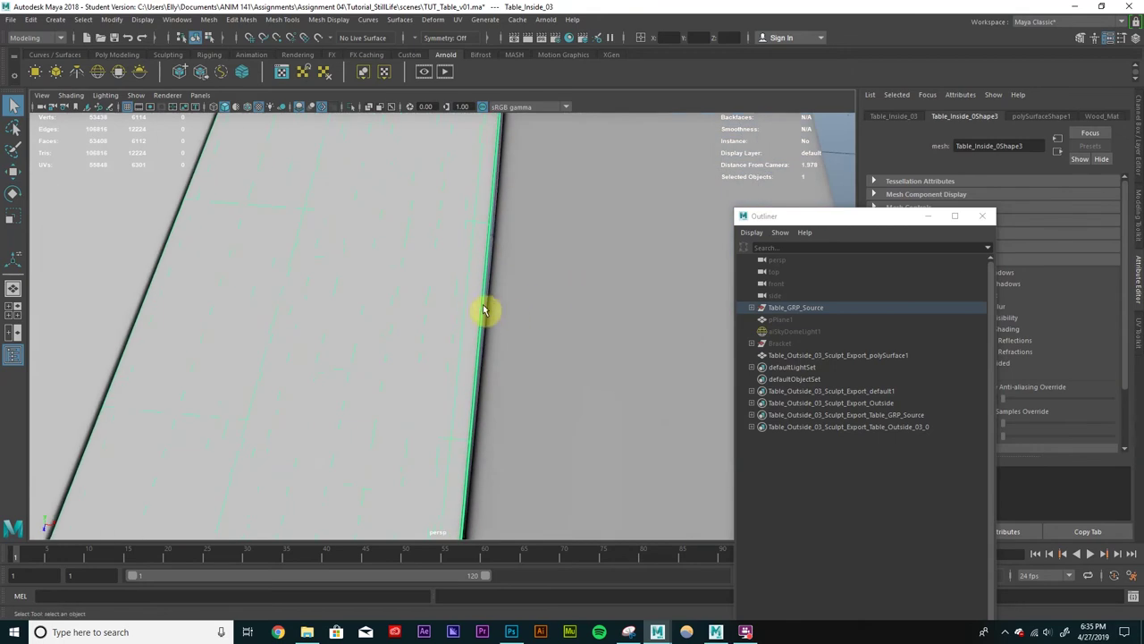
right_click_drag(482, 262, 357, 242, "alt")
left_click_drag(357, 242, 513, 310, "alt")
right_click_drag(513, 310, 506, 293, "alt")
left_click_drag(506, 293, 421, 247, "alt")
left_click(420, 247)
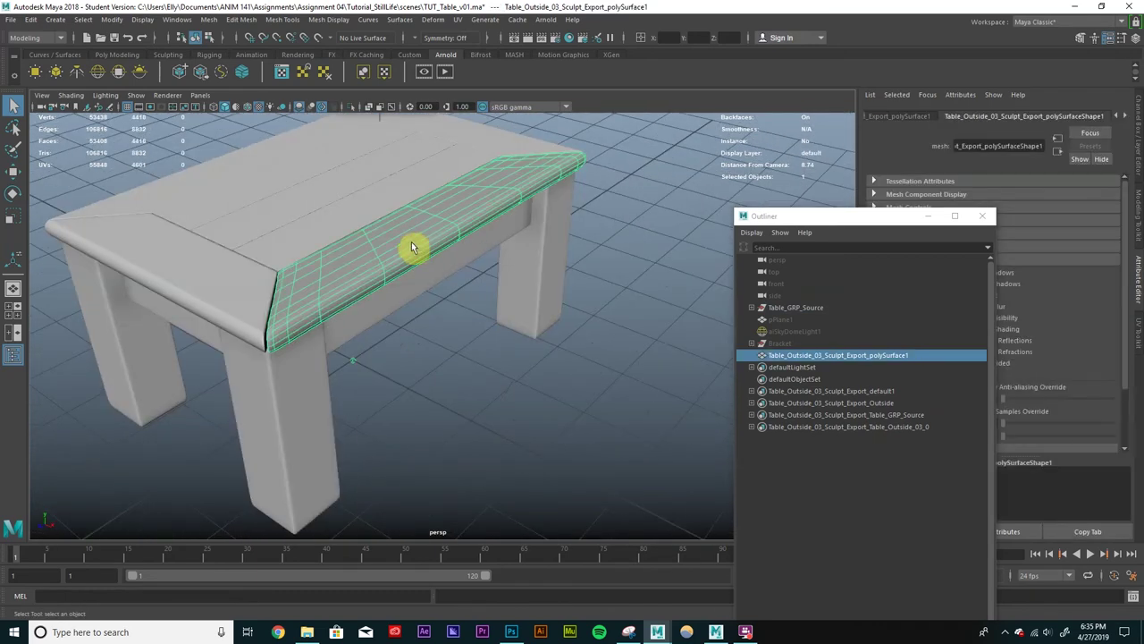
right_click_drag(396, 238, 419, 545)
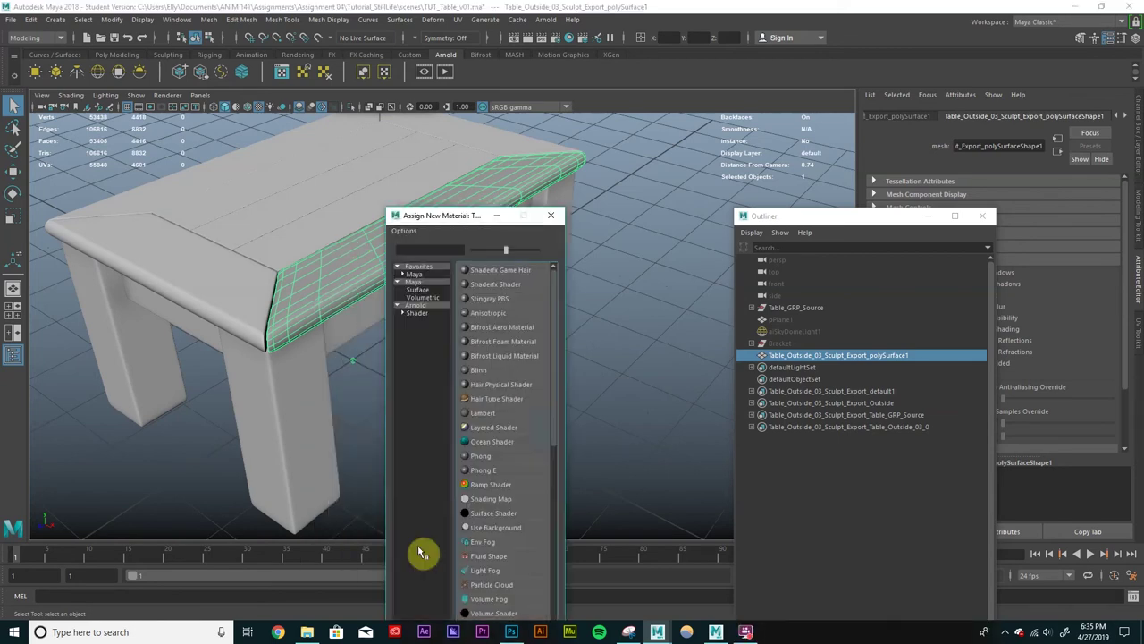
Step: Assign an aiStandardSurface renamed Table_Outside_03_Mat1, with IOR 1.3 and Base Weight 0.8
left_click(418, 313)
left_click(498, 356)
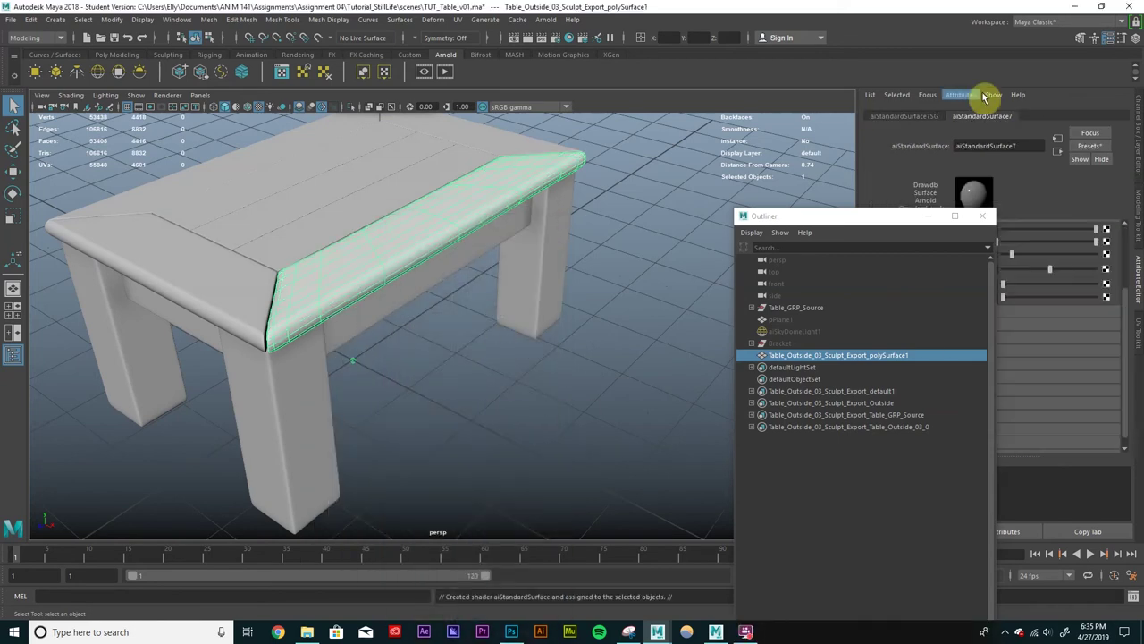
left_click(1019, 146)
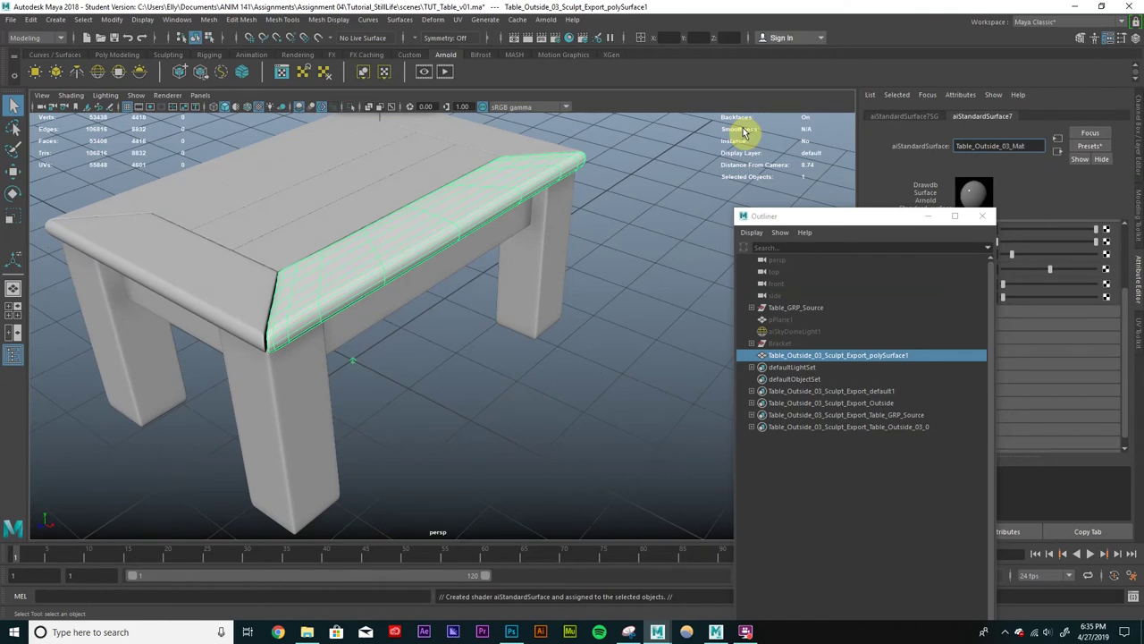
key("Return")
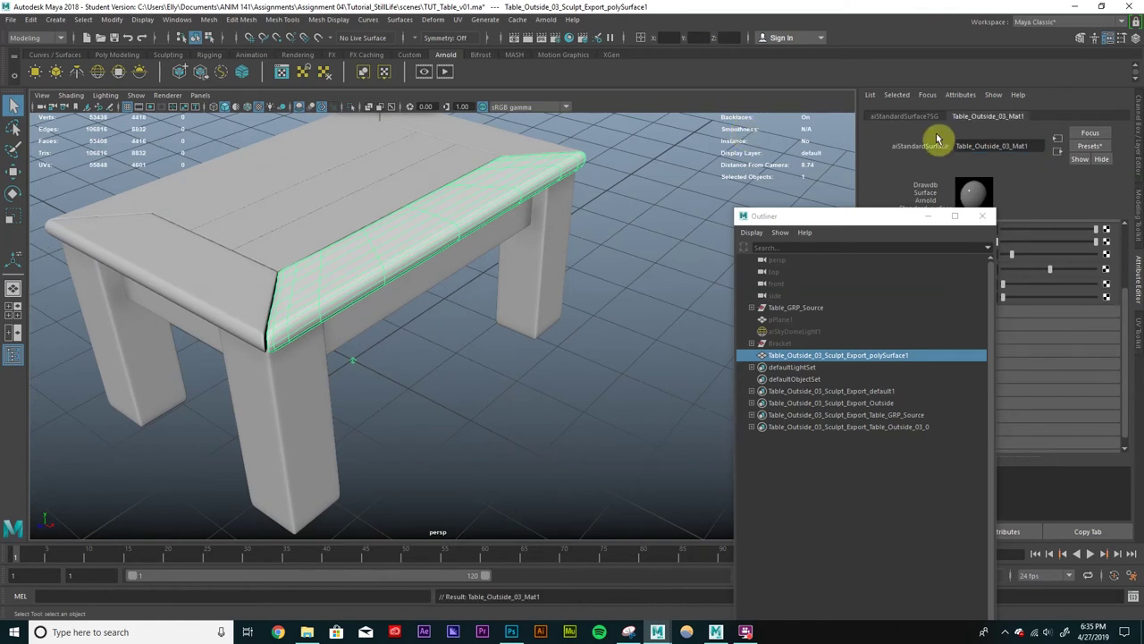
left_click(930, 216)
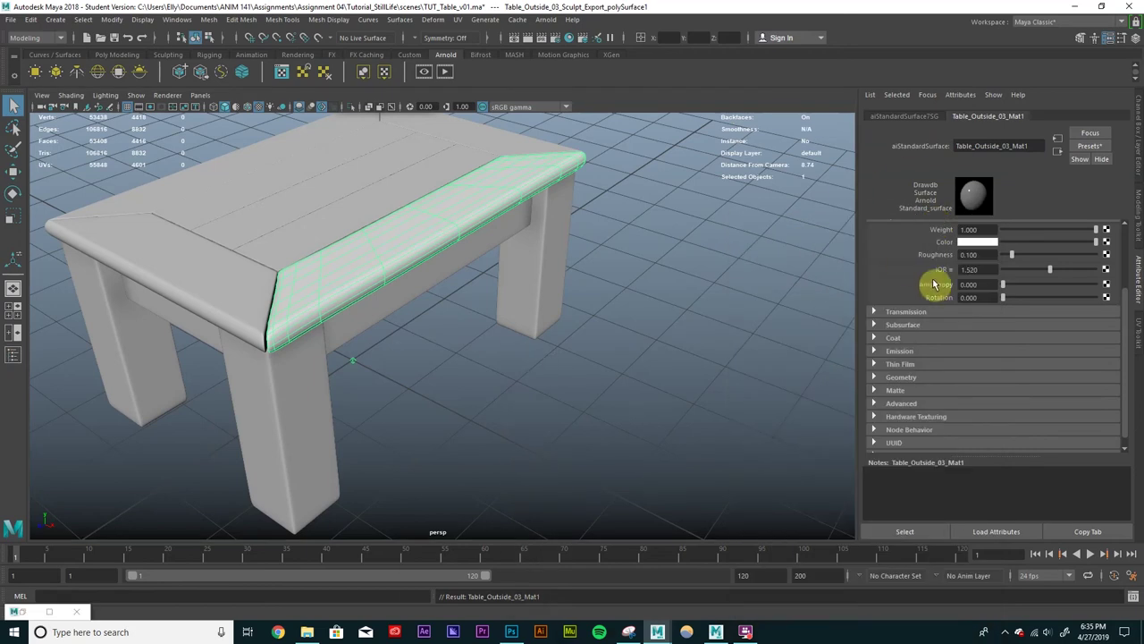
left_click(935, 309)
left_click(984, 363)
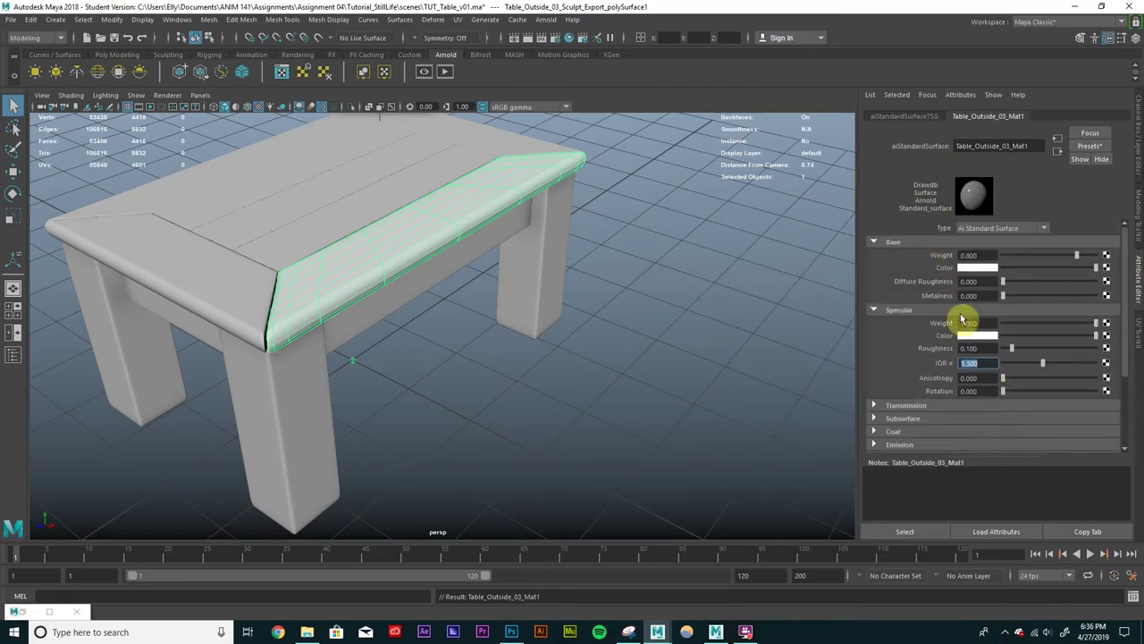
Step: Feed Table_Outside_03_COLOR.tif into the material's Base Color through a file texture
left_click(1107, 270)
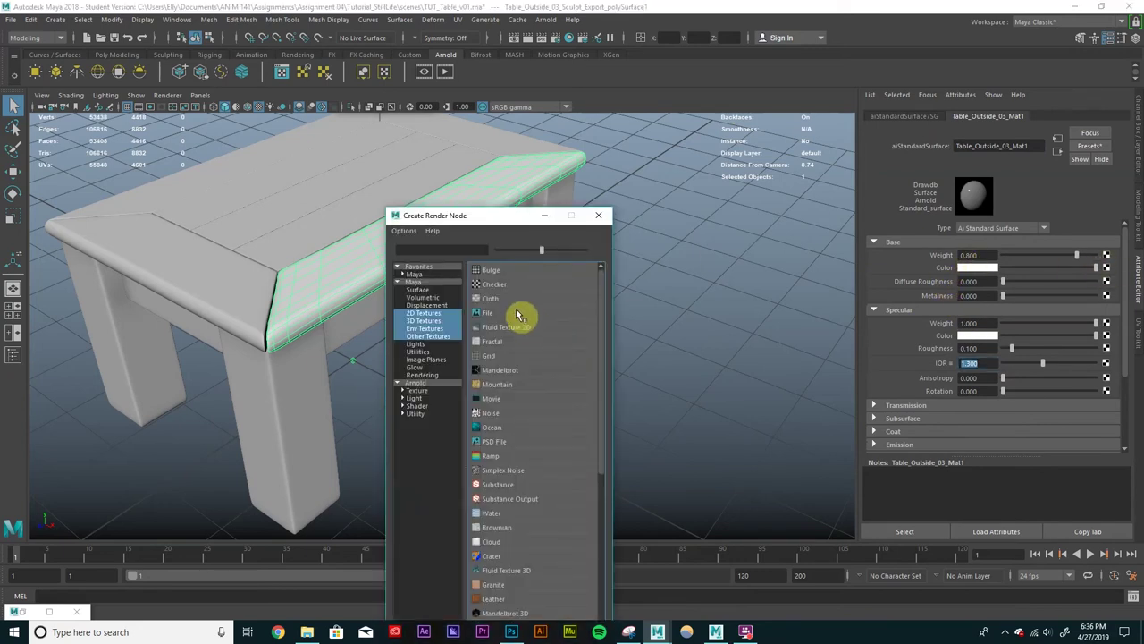
left_click(518, 312)
left_click(1109, 279)
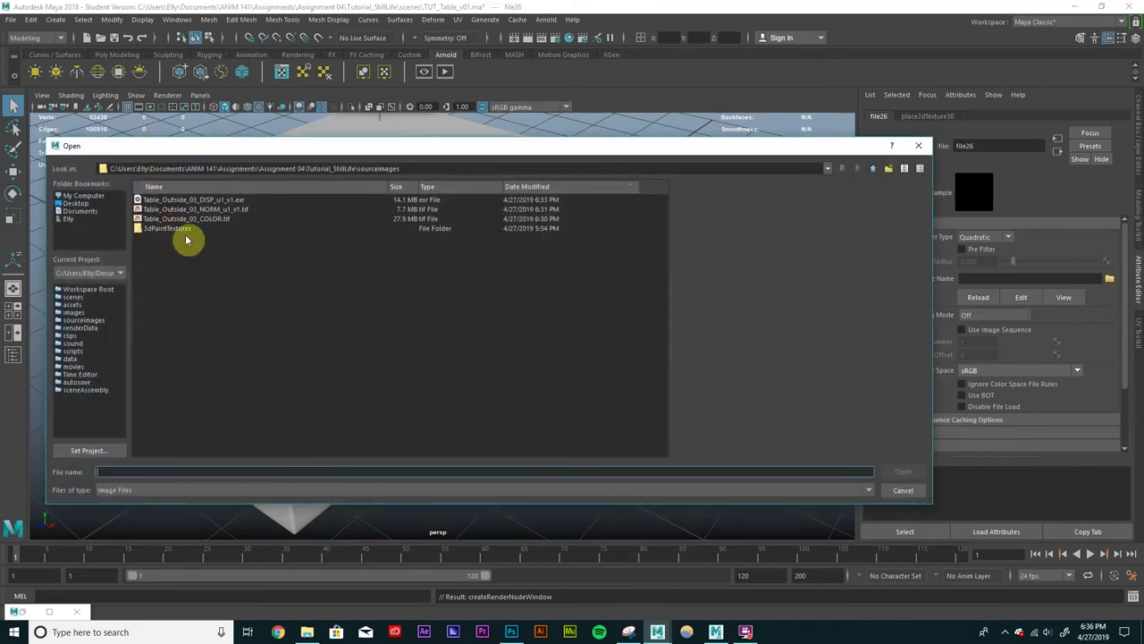
left_click(223, 219)
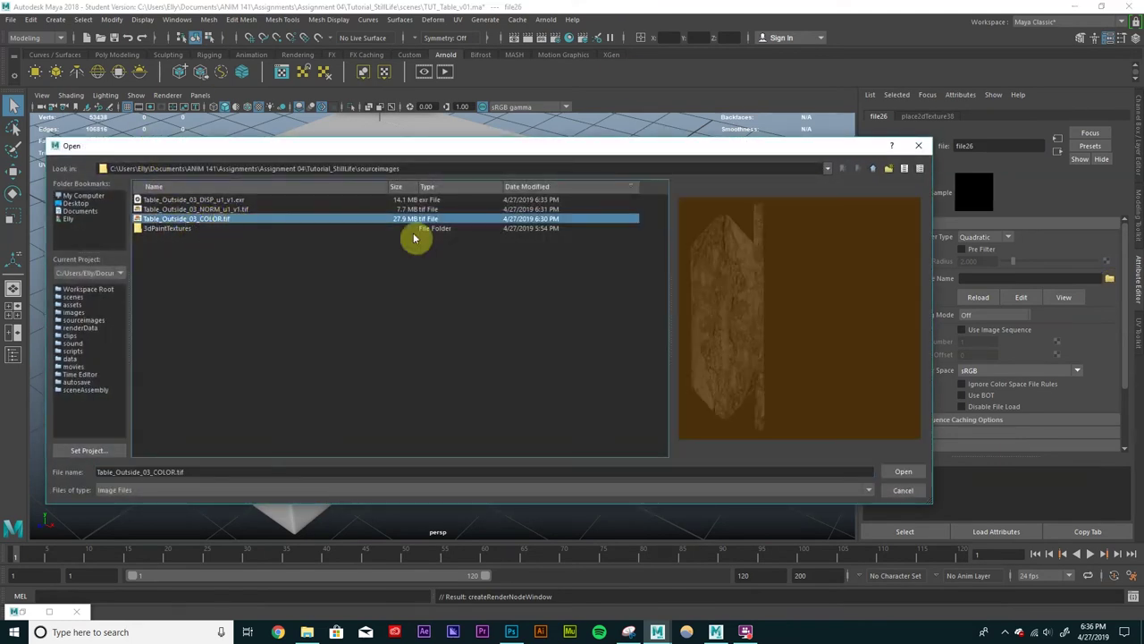
left_click(901, 471)
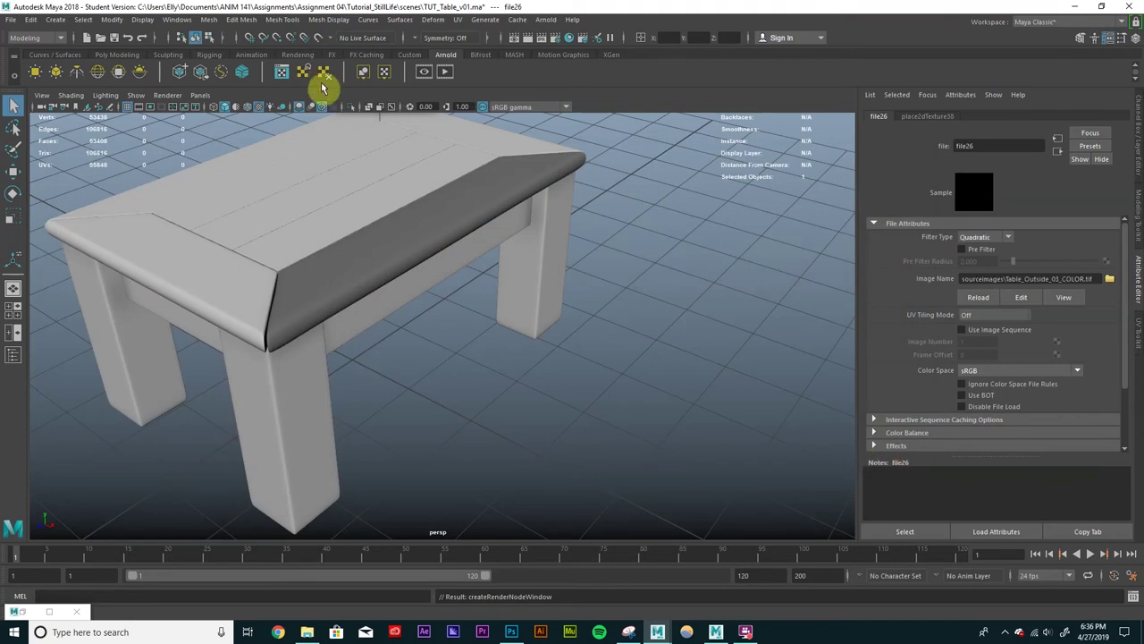
left_click(481, 197)
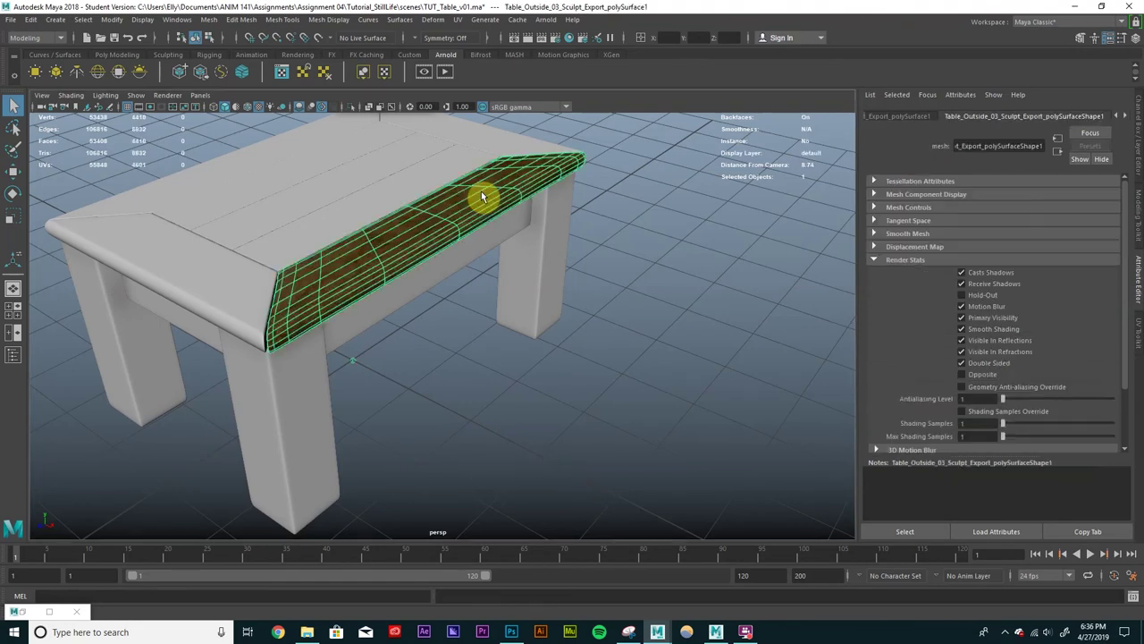
left_click(744, 288)
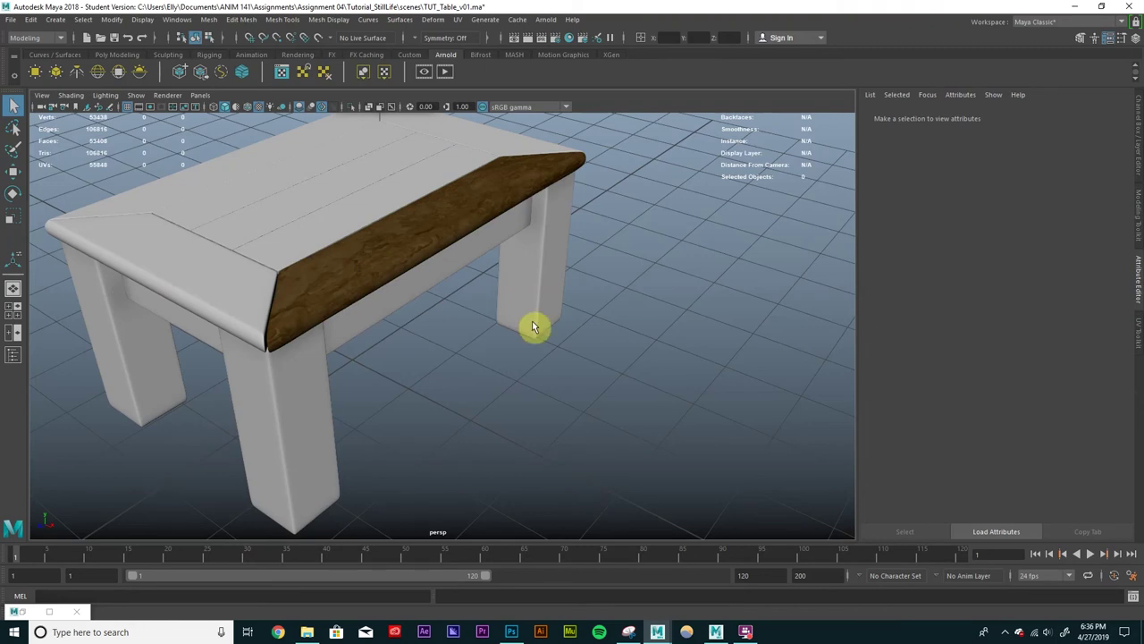
left_click(435, 230)
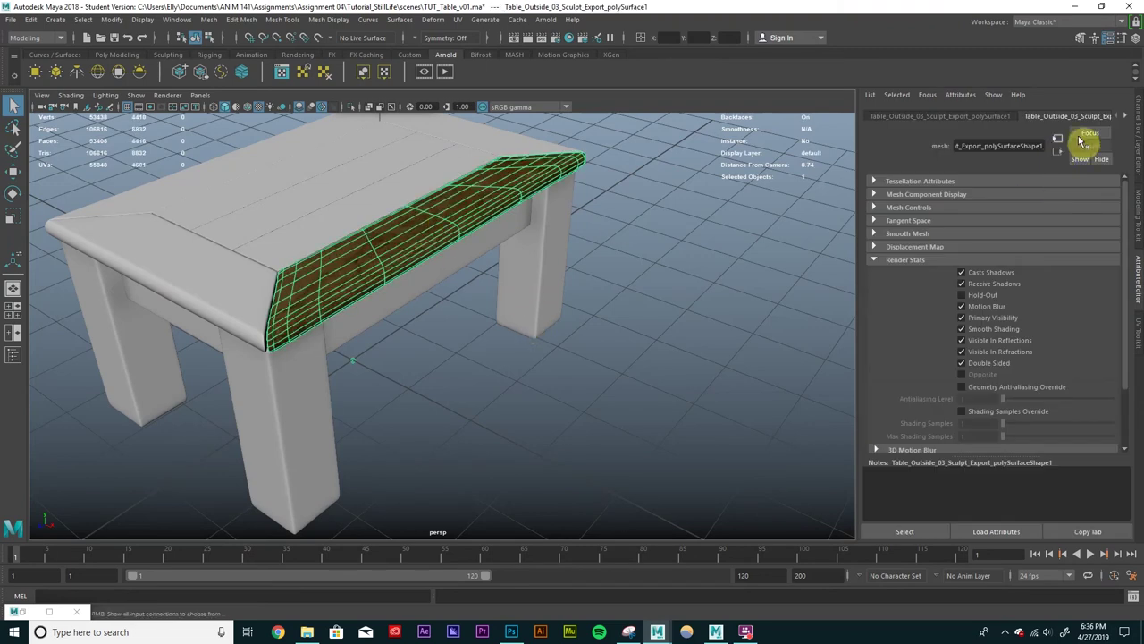
Step: Connect Table_Outside_03_NORM_u1_v1.tif to Bump Mapping as Tangent Space Normals
left_click(1122, 116)
left_click(1073, 141)
scroll(923, 286, "down", 3)
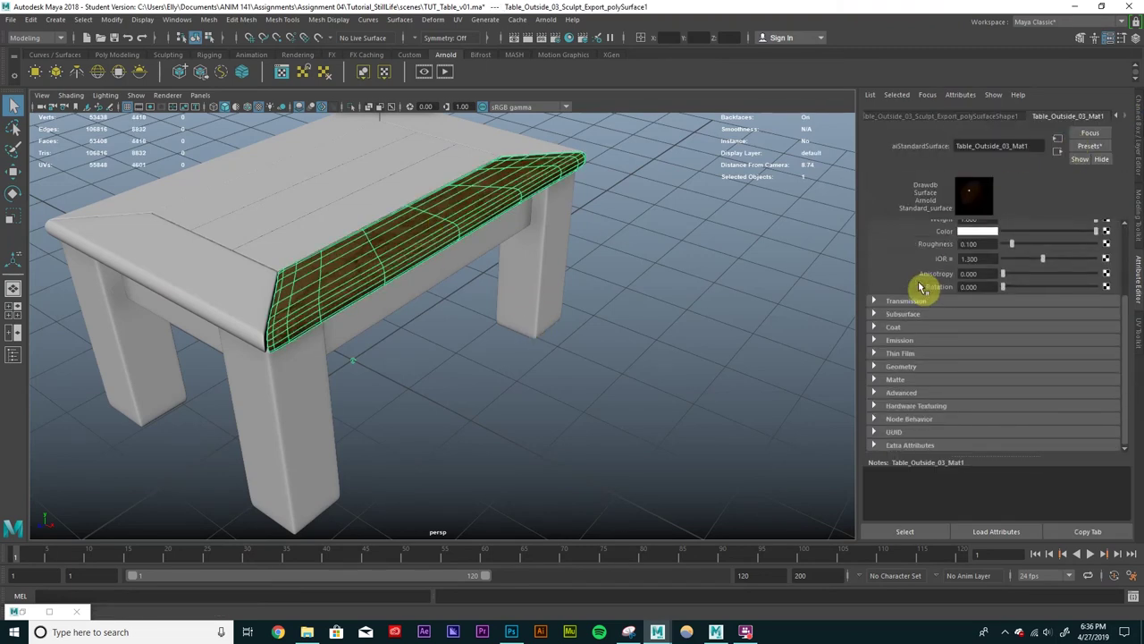
left_click(927, 370)
scroll(924, 363, "down", 2)
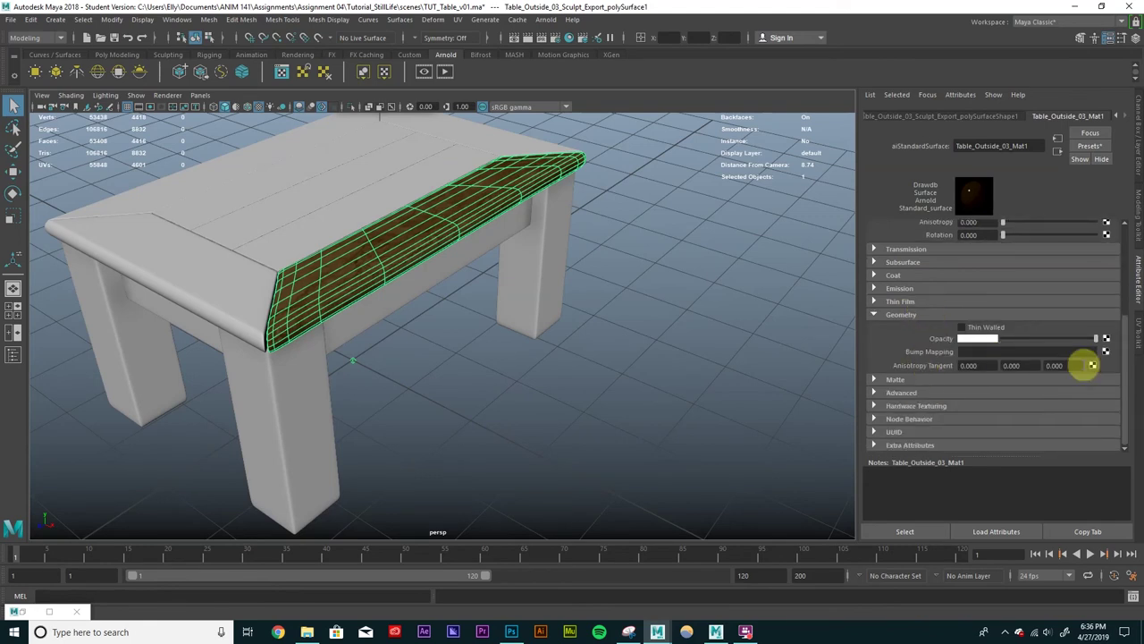
left_click(1106, 352)
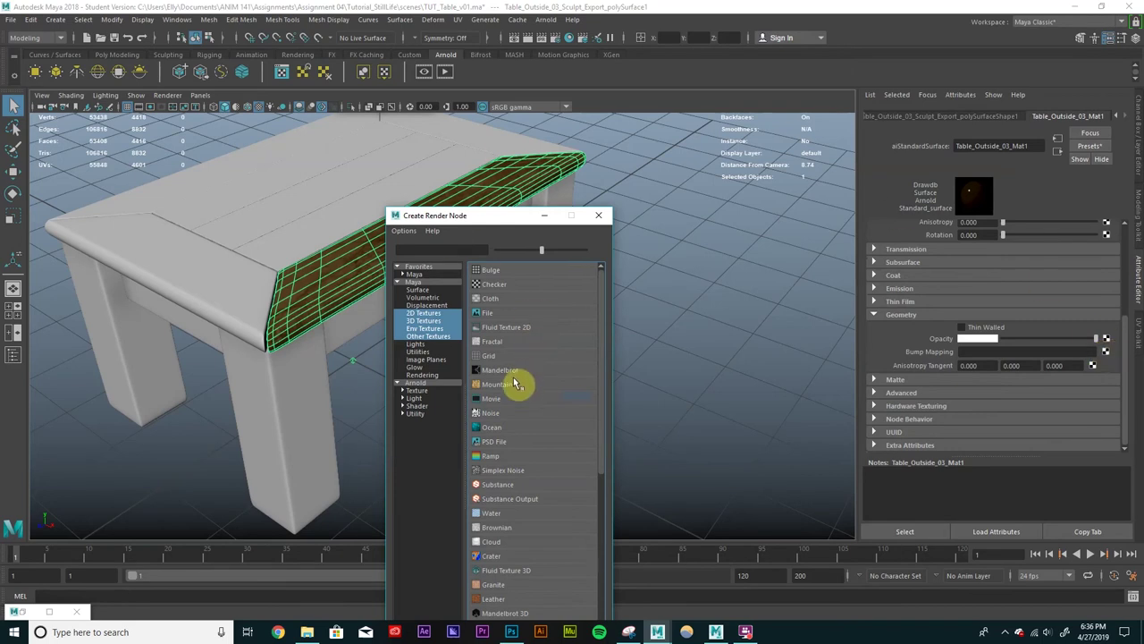
left_click(503, 315)
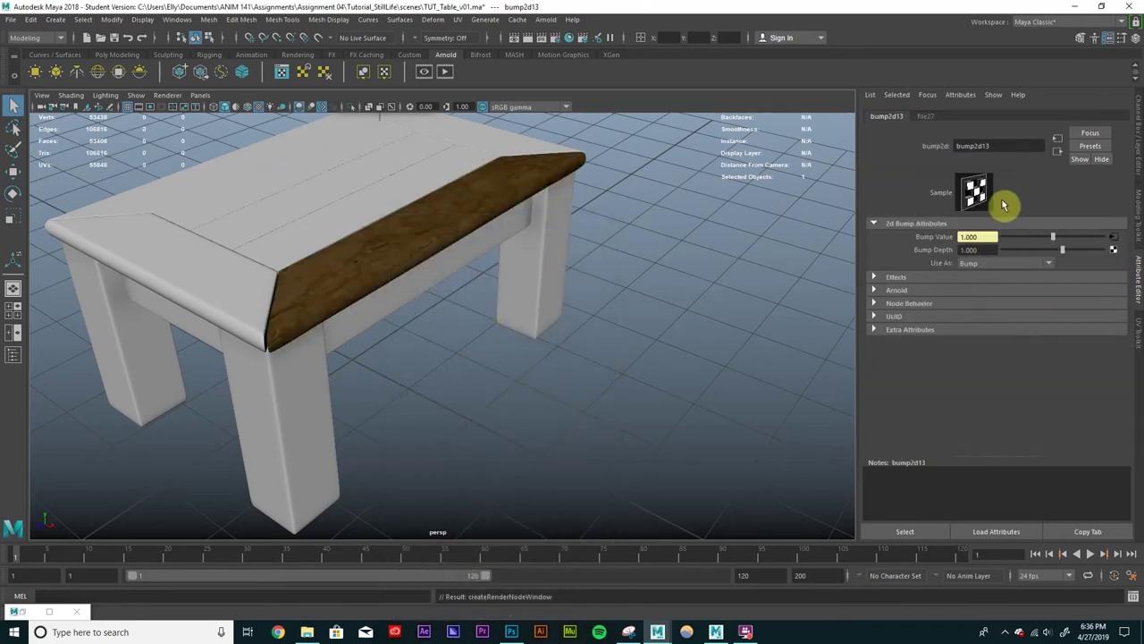
left_click(1013, 263)
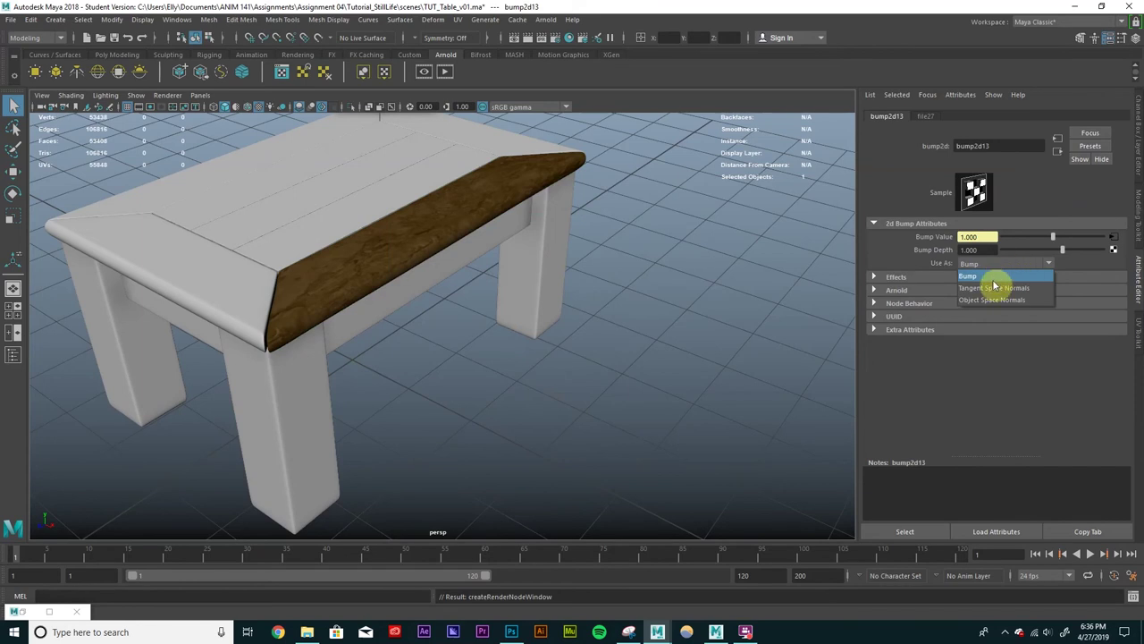
left_click(994, 287)
left_click(925, 116)
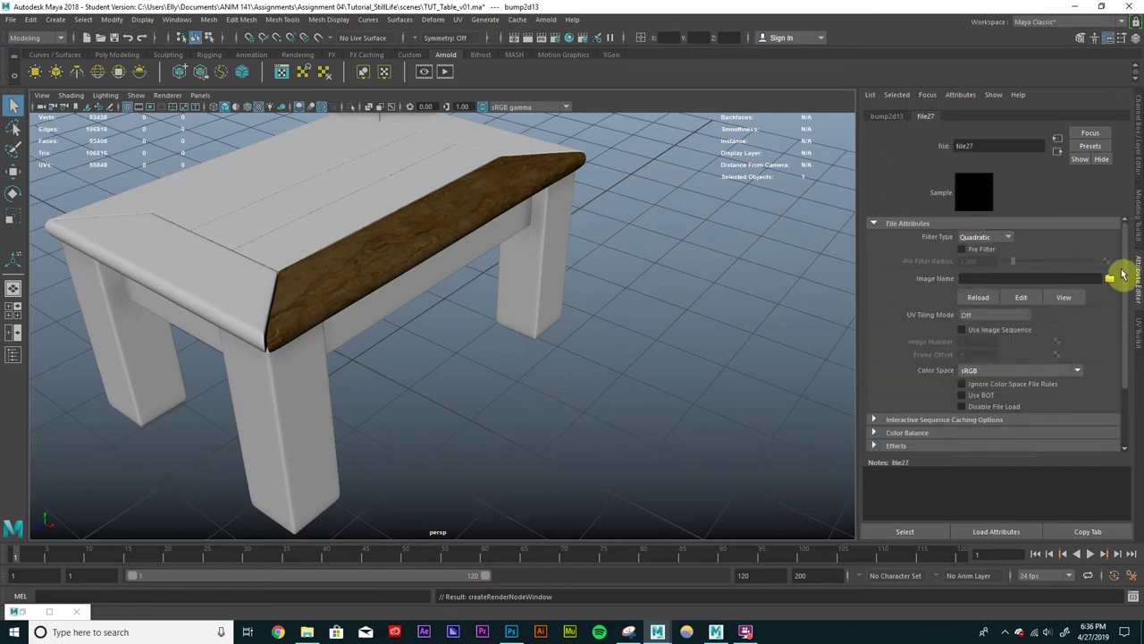
left_click(1108, 278)
left_click(225, 209)
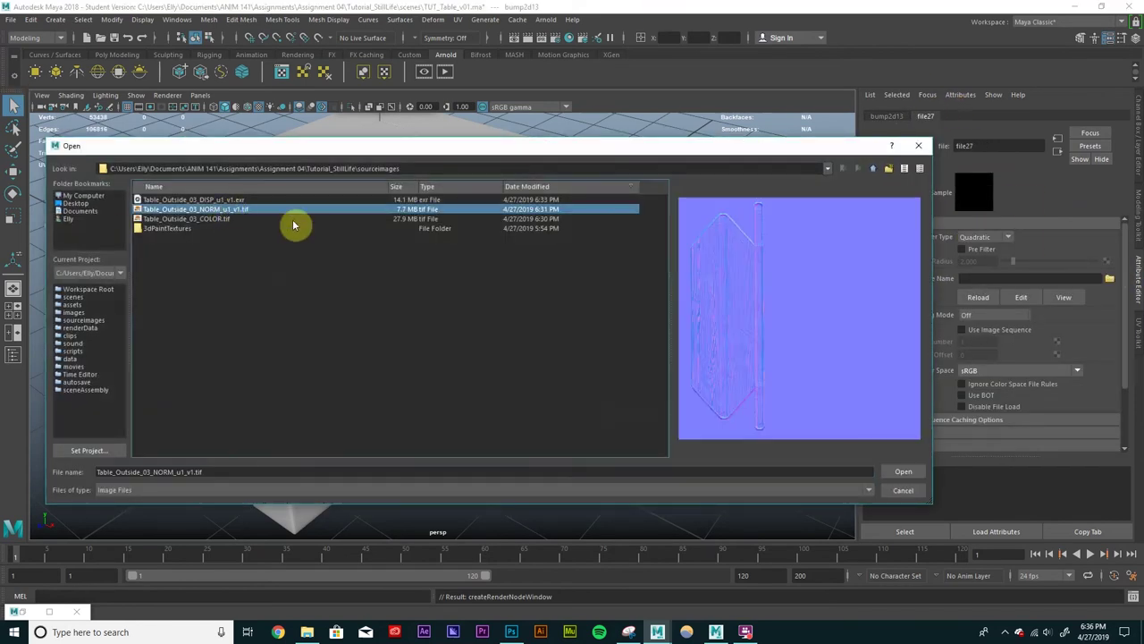
left_click(901, 469)
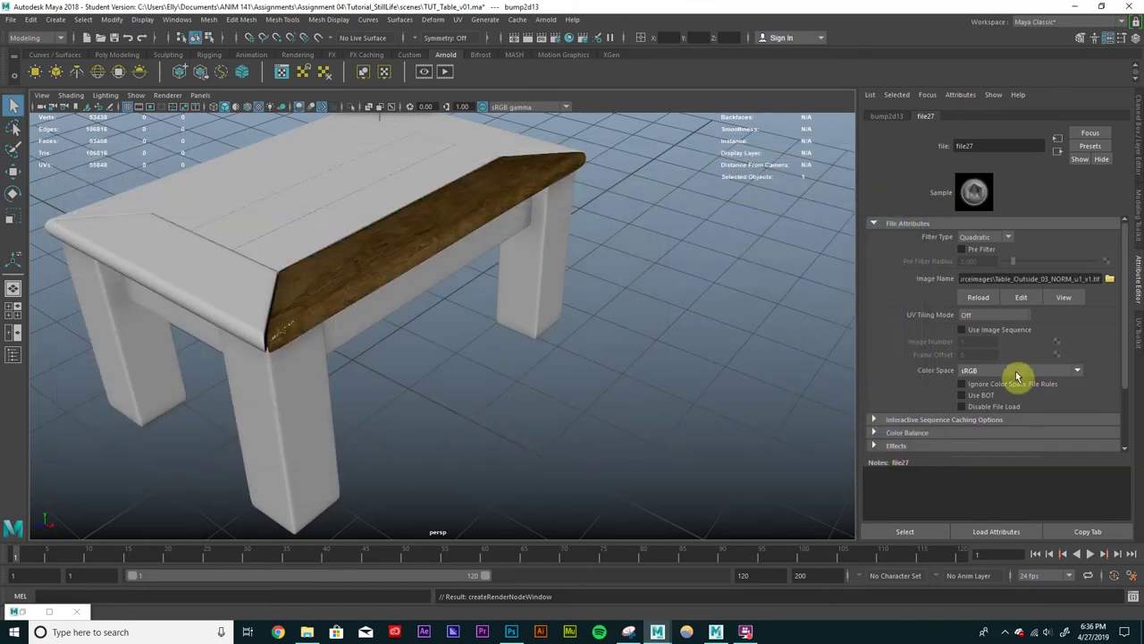
Step: Set the normal map to Raw colour space and turn off the bump node's Flip R and Flip G Channel
left_click(1016, 375)
scroll(999, 407, "down", 3)
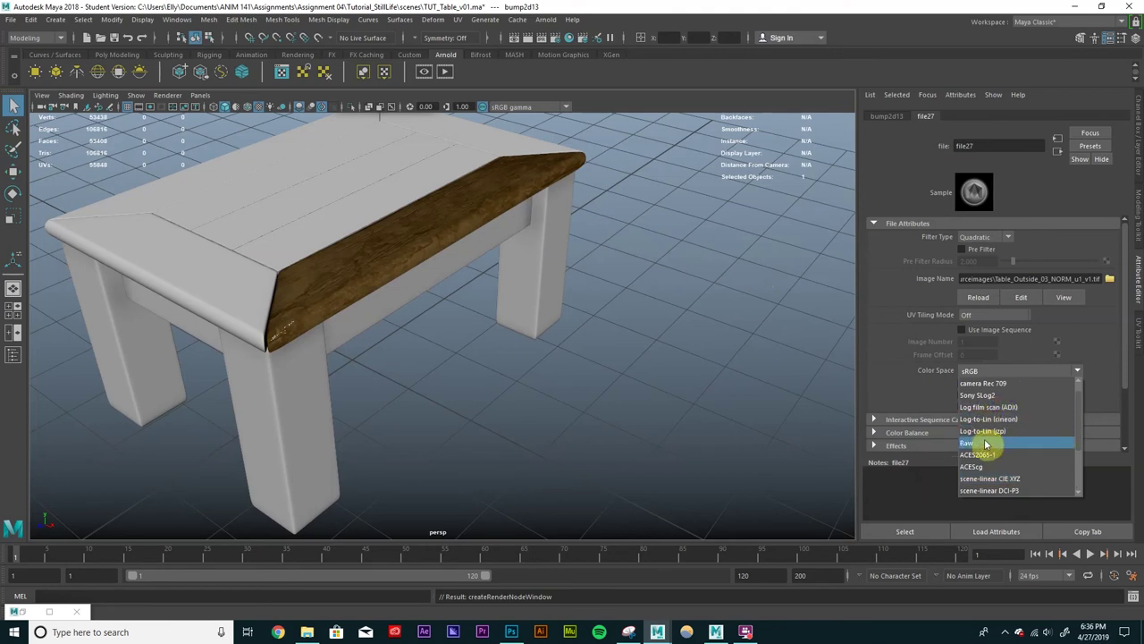
left_click(986, 444)
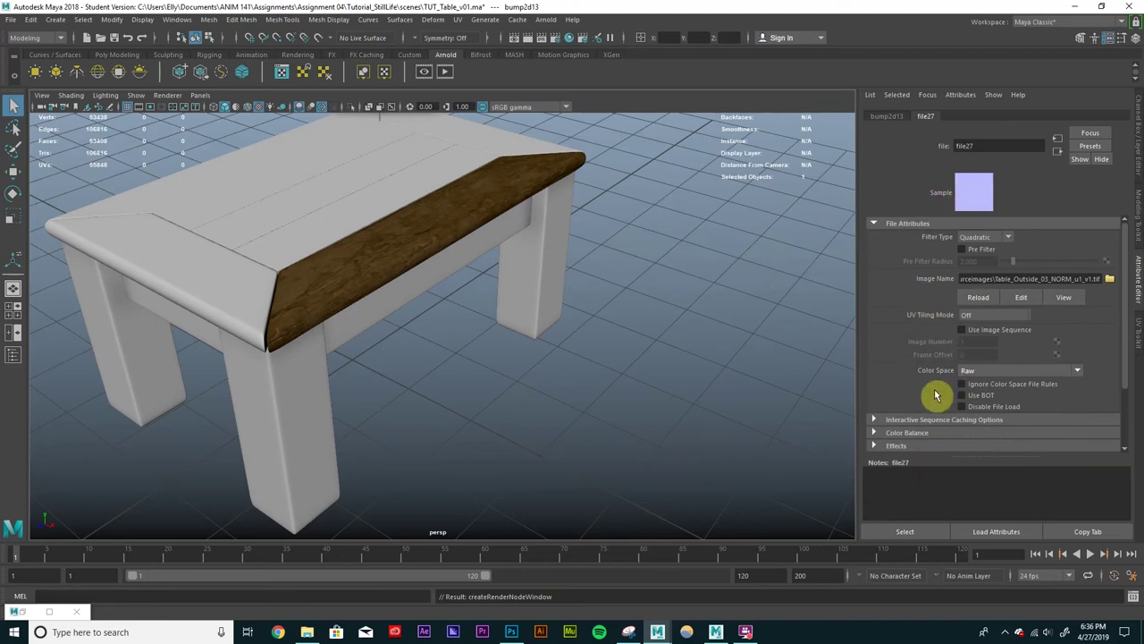
left_click(1057, 151)
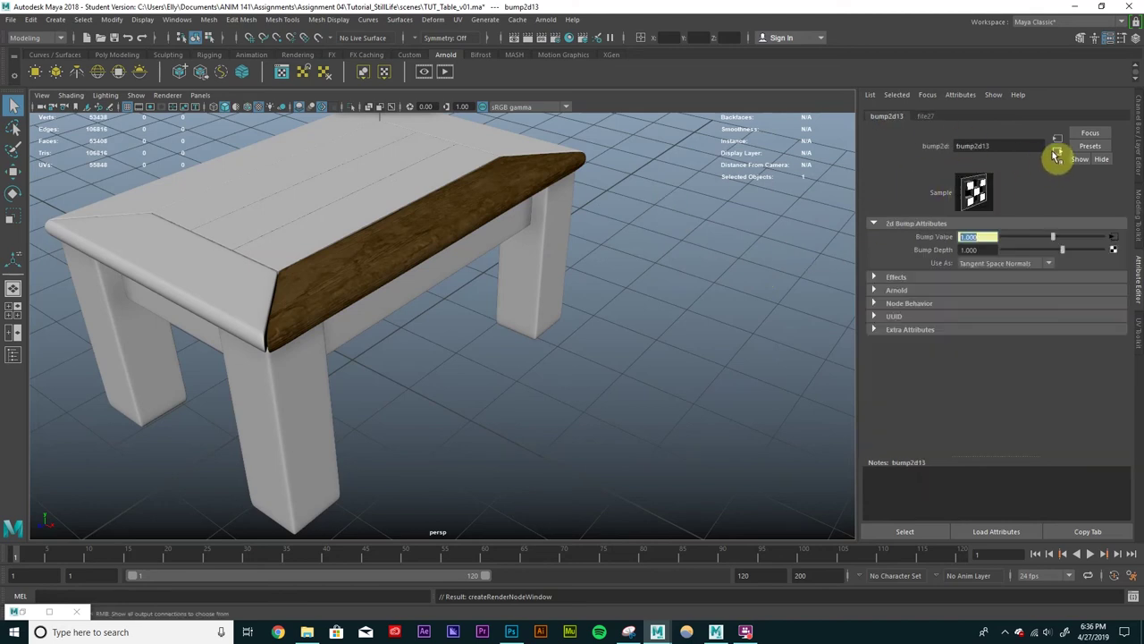
left_click(933, 291)
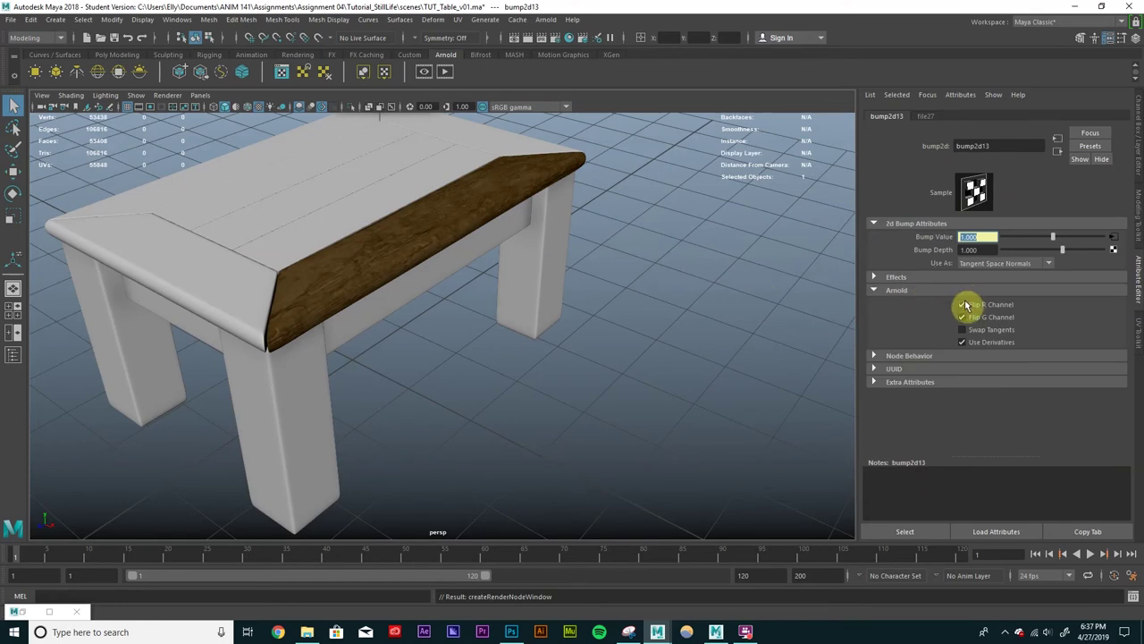
left_click(963, 305)
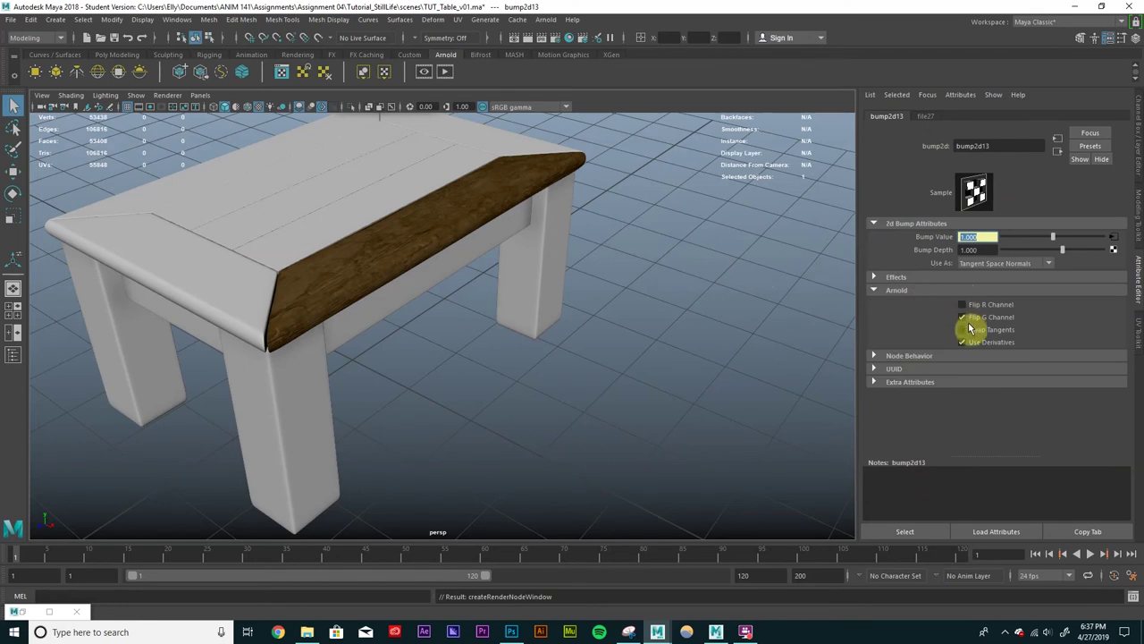
left_click(880, 123)
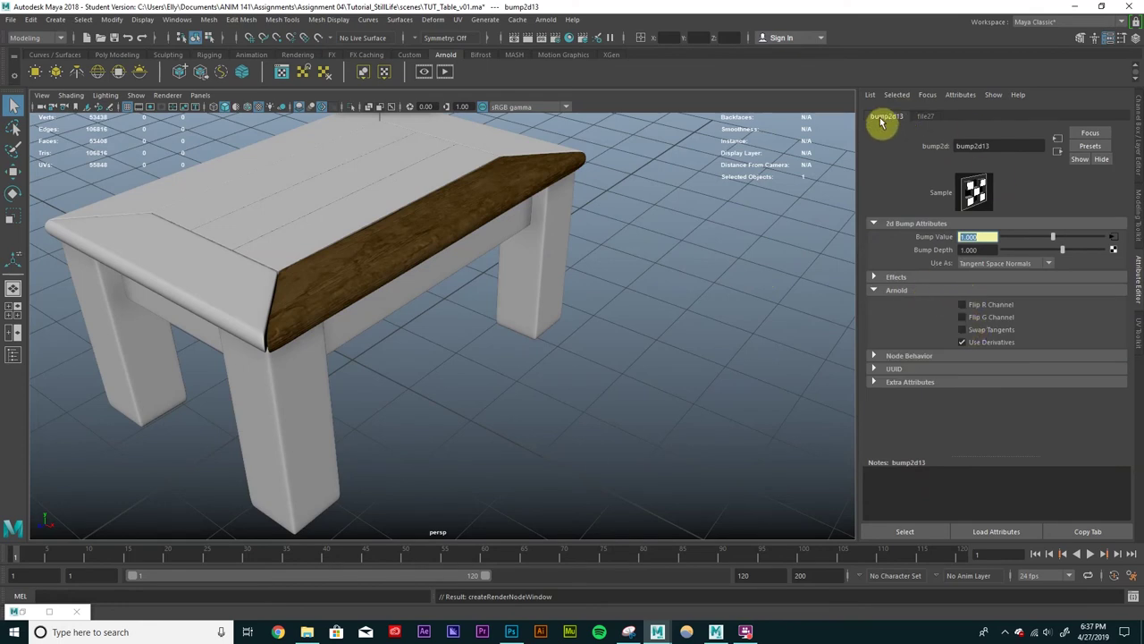
left_click(443, 214)
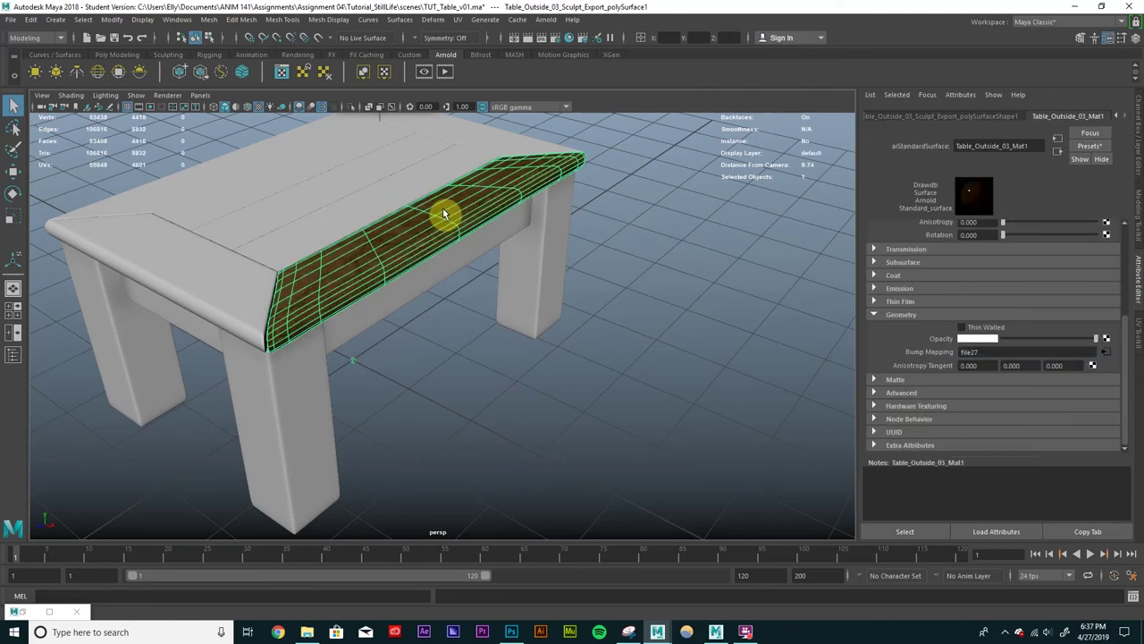
Step: Select the wooden edge plank and bring up its material's shading group attributes
left_click(704, 263)
scroll(506, 219, "up", 3)
middle_click_drag(521, 218, 578, 251, "alt")
left_click_drag(578, 251, 401, 238, "alt")
left_click(563, 230)
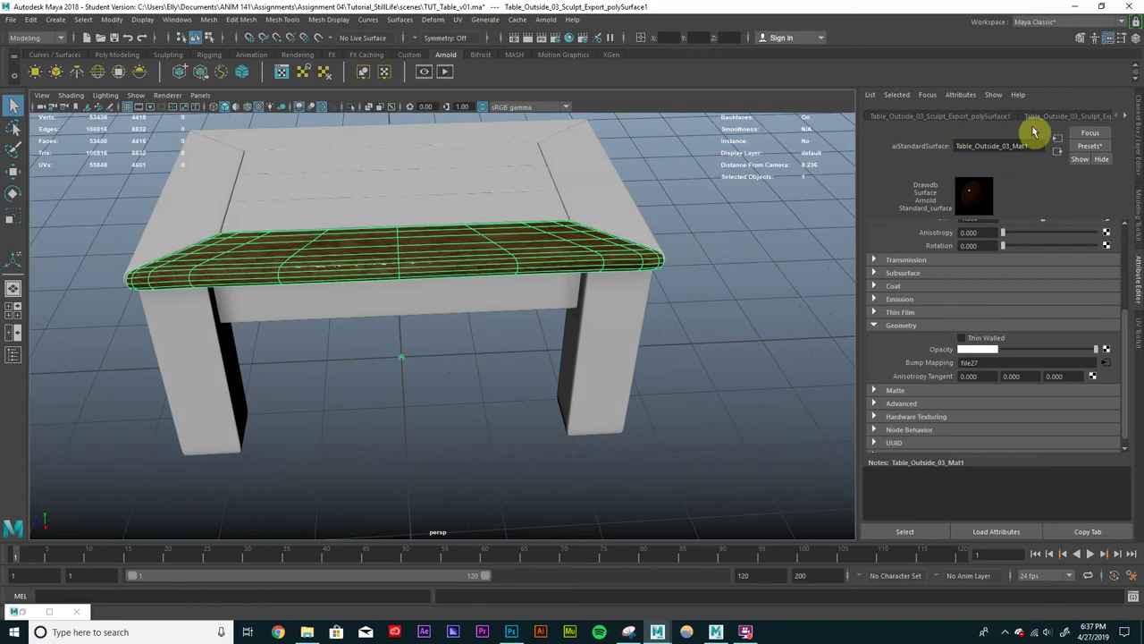
left_click(1125, 116)
left_click(1067, 149)
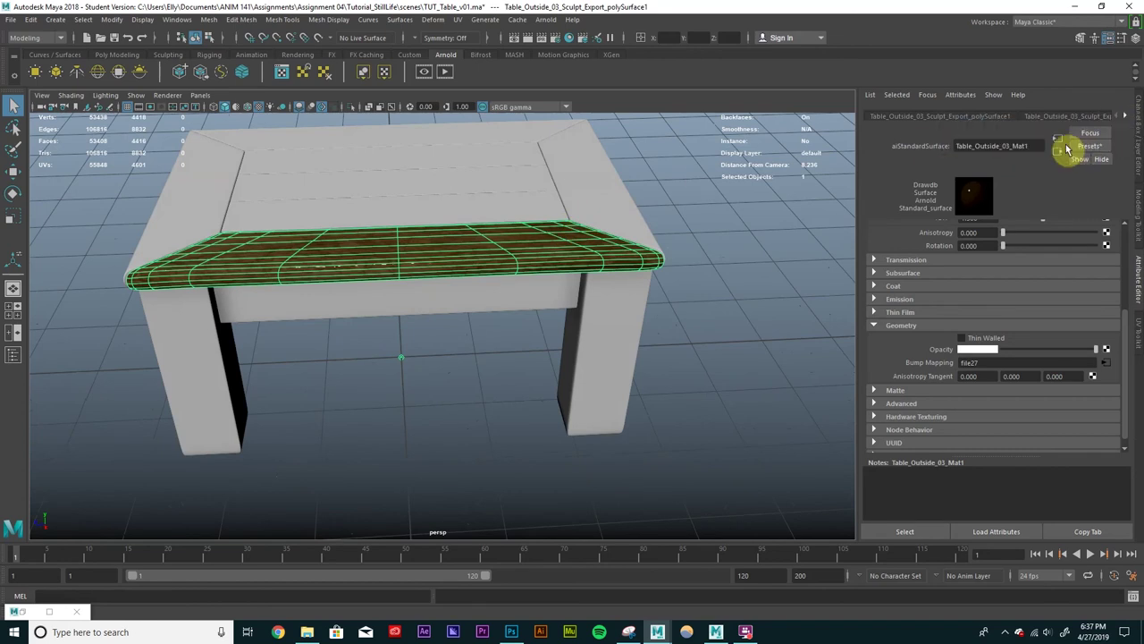
left_click(1059, 151)
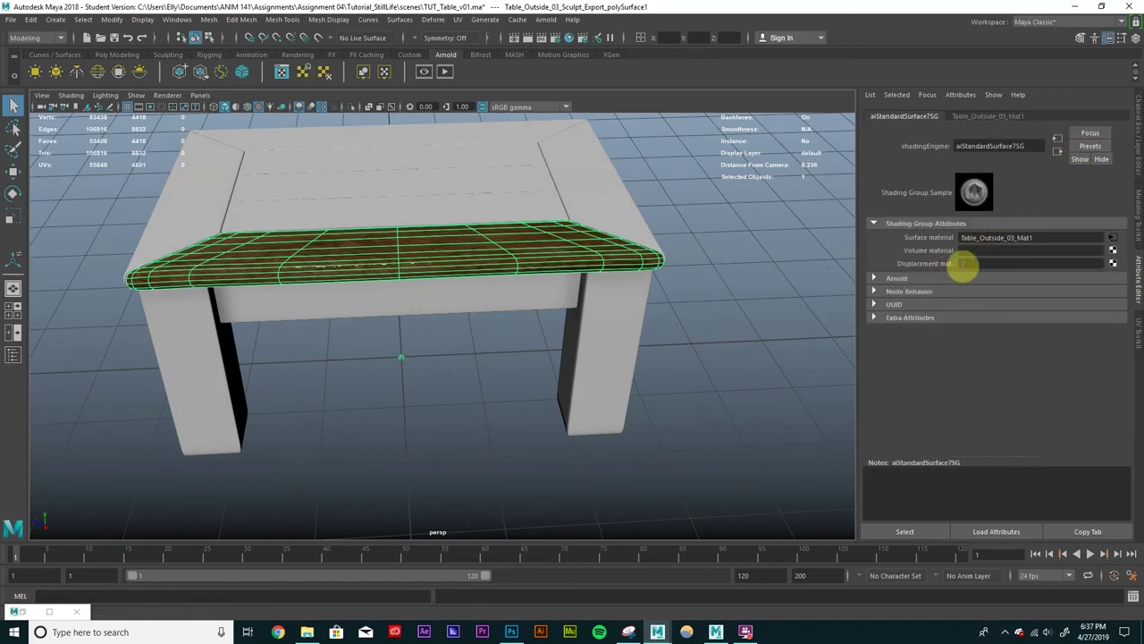
left_click(1060, 152)
left_click(779, 286)
left_click(632, 266)
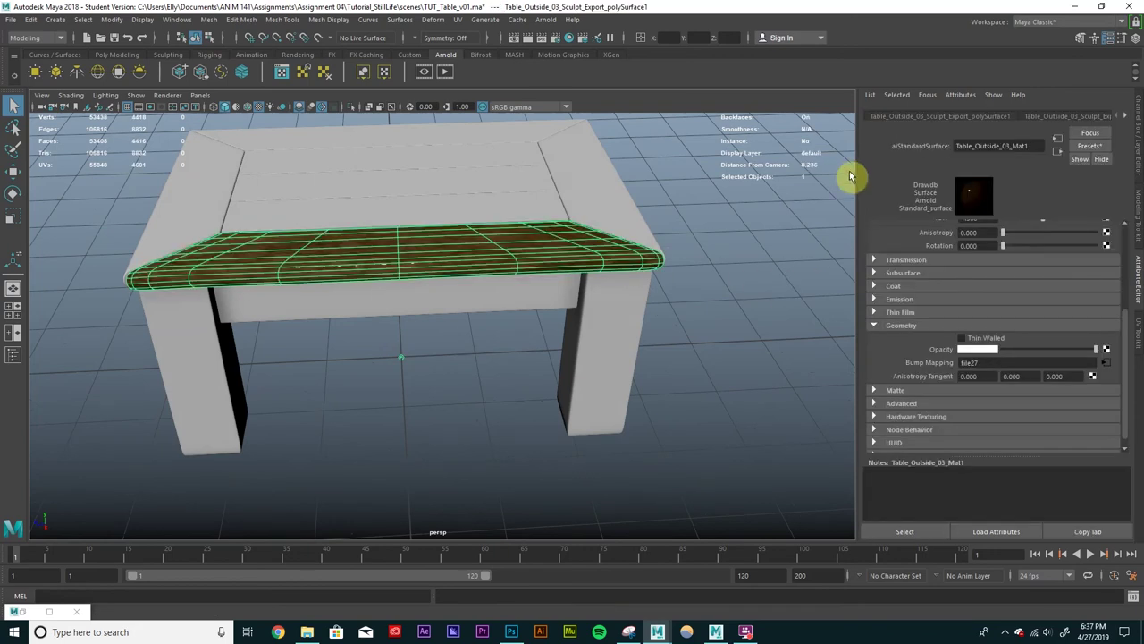
left_click(1060, 154)
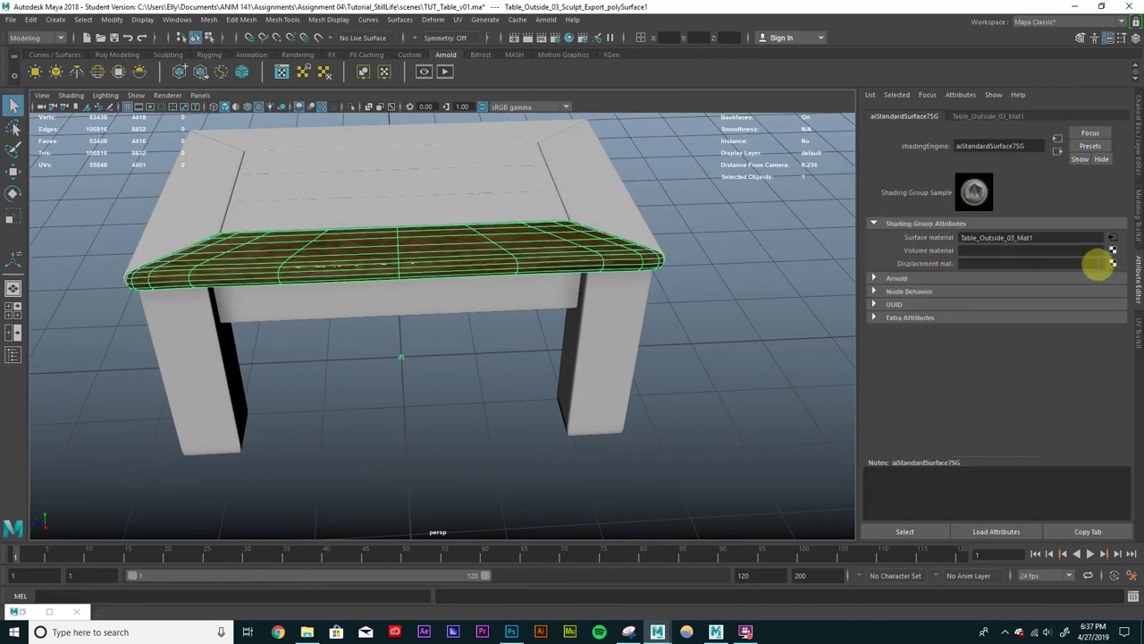
Step: Connect a file texture loading Table_Outside_03_DISP_u1_v1.exr to the Displacement input
left_click(1113, 263)
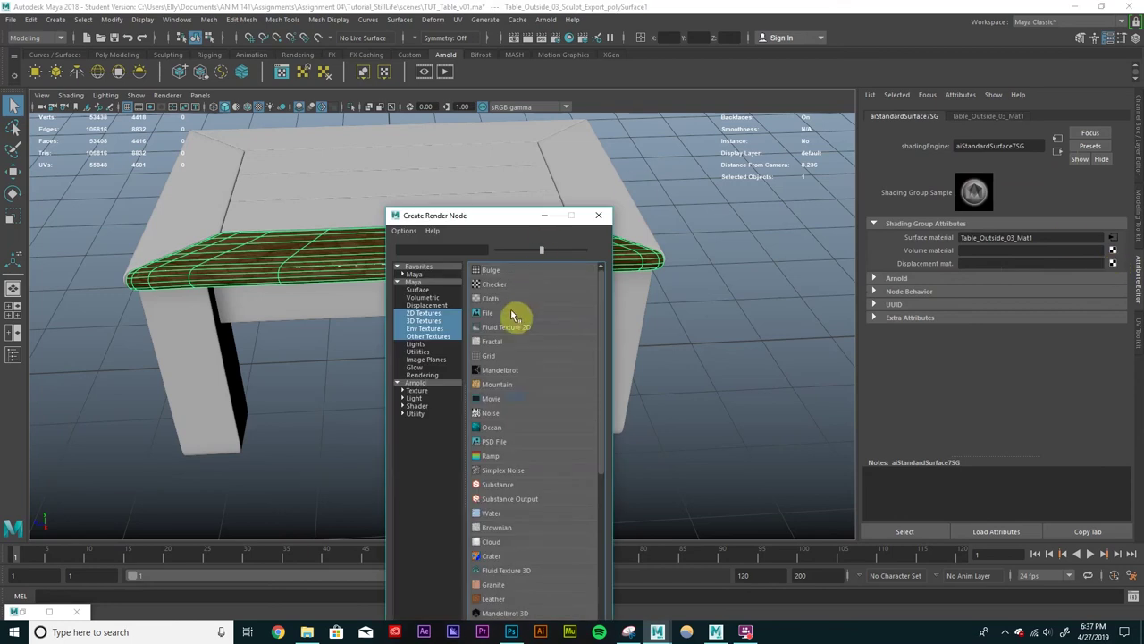
left_click(514, 315)
left_click(964, 117)
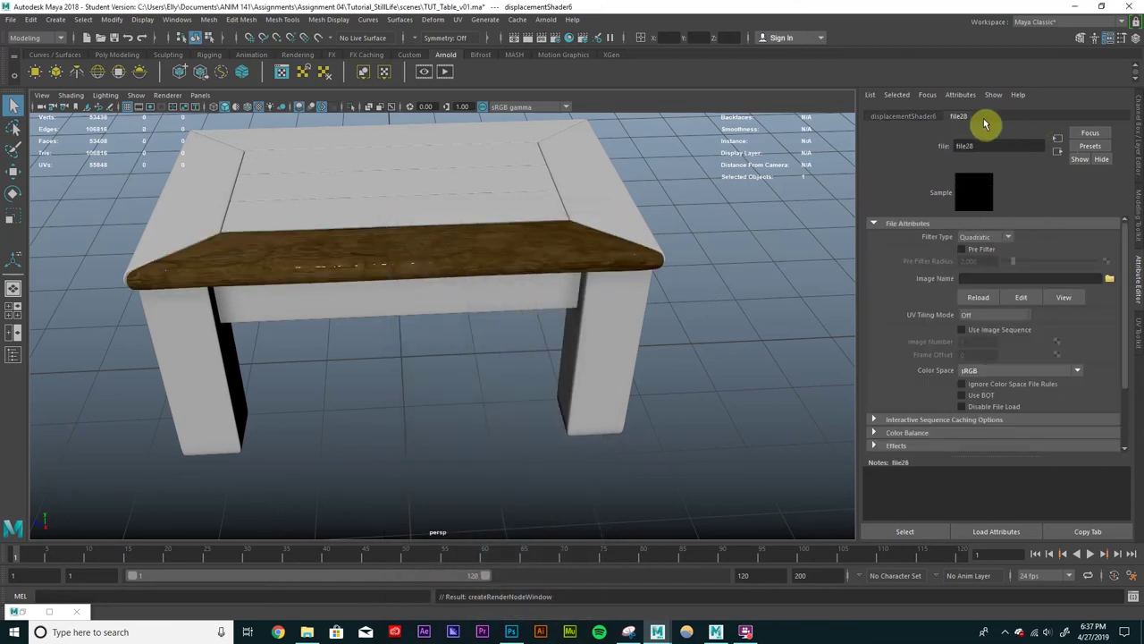
left_click(1109, 278)
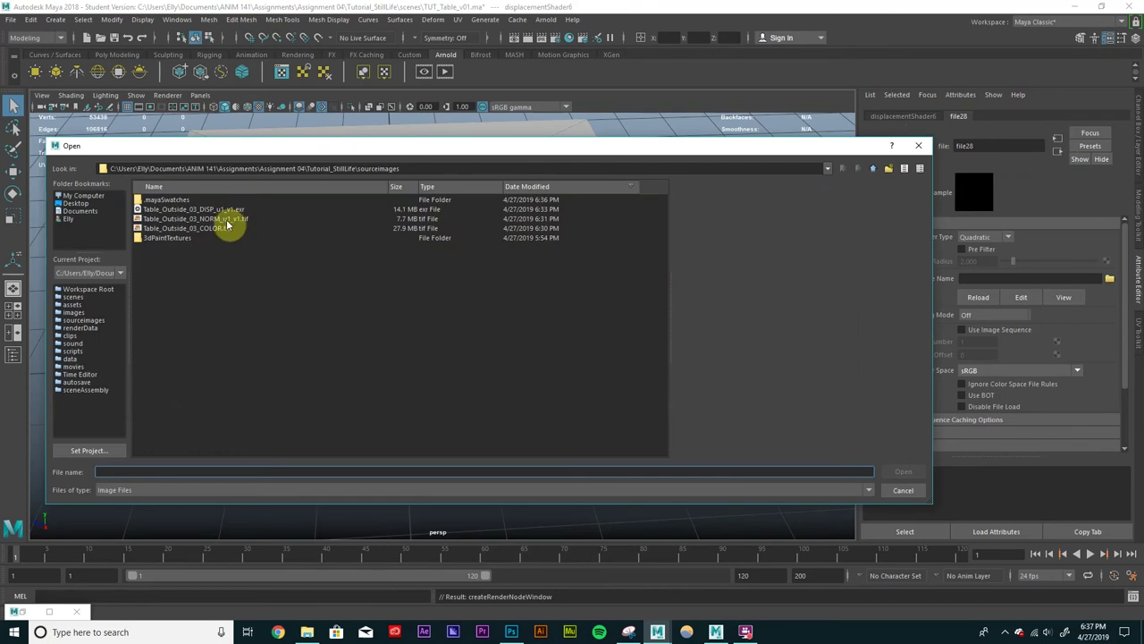
left_click(223, 211)
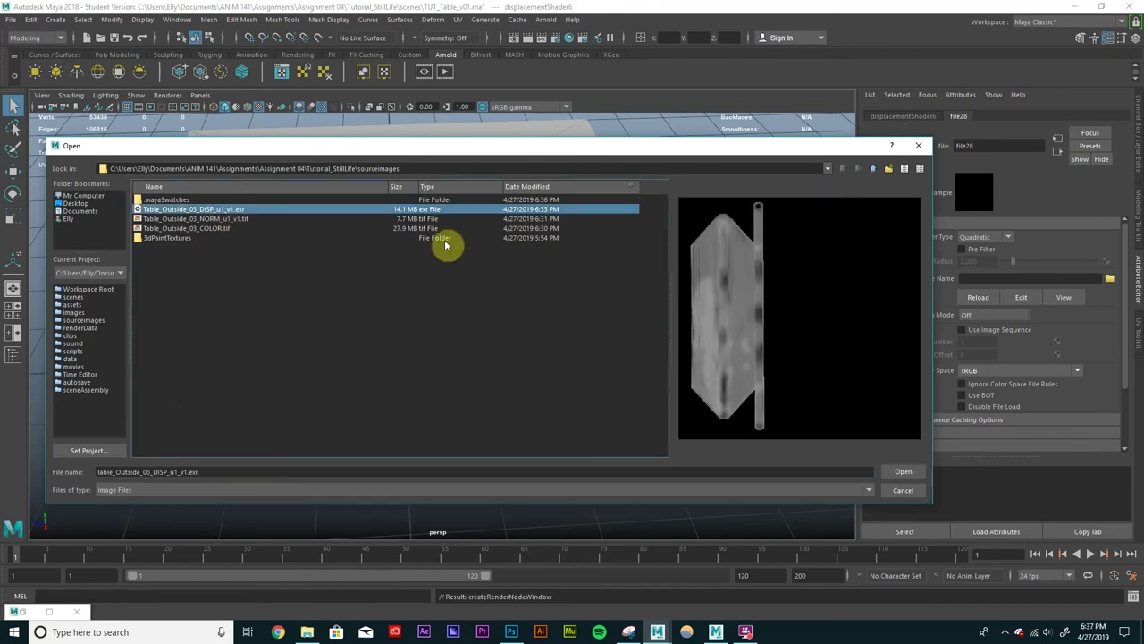
left_click(901, 472)
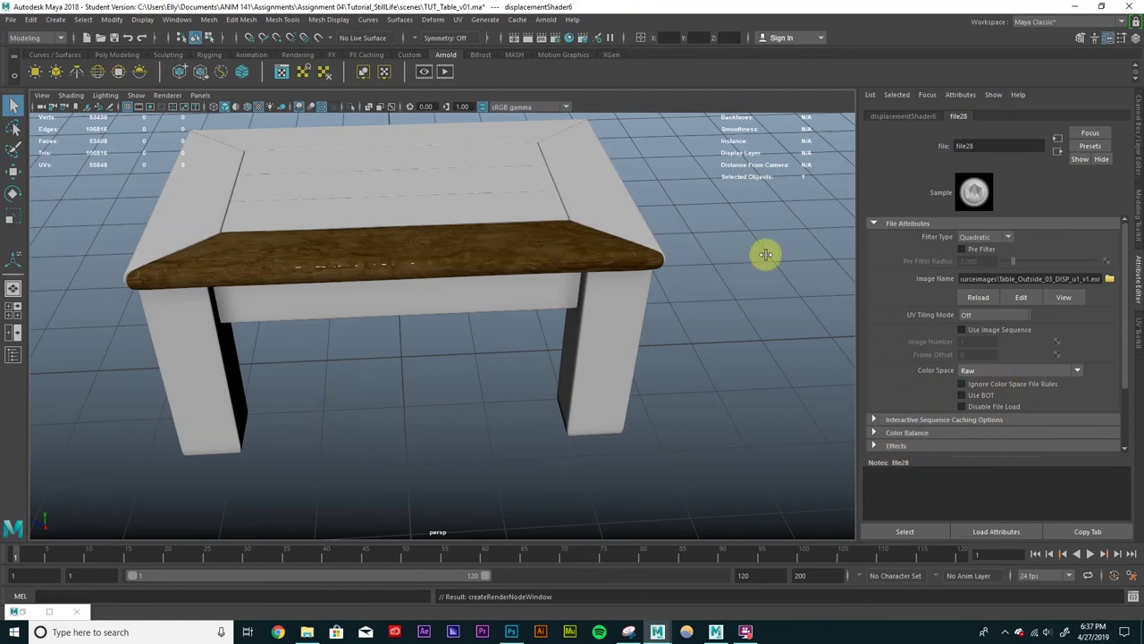
Step: Set the displacement texture's colour space to Raw
mouse_move(523, 217)
left_mouse_down("alt")
mouse_move(587, 218)
mouse_move(547, 200)
mouse_move(509, 204)
left_mouse_up("alt")
right_click_drag(508, 205, 656, 234, "alt")
left_click_drag(656, 234, 557, 212, "alt")
scroll(560, 214, "up", 2)
left_click(557, 212)
left_click(542, 252, "ctrl")
left_click(542, 251)
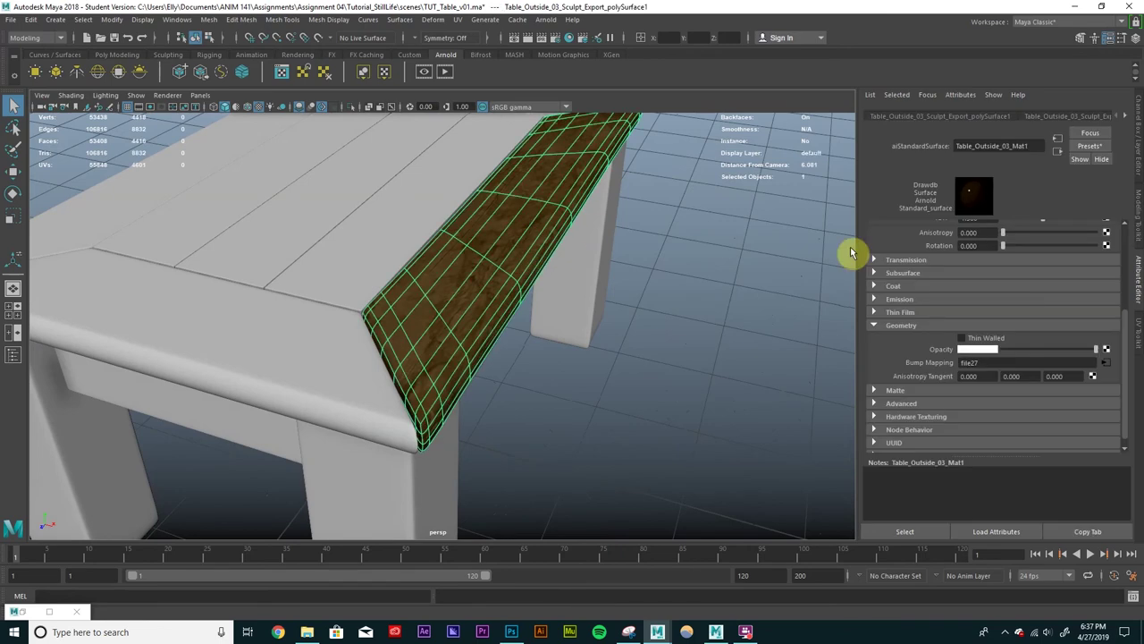
left_click(1058, 155)
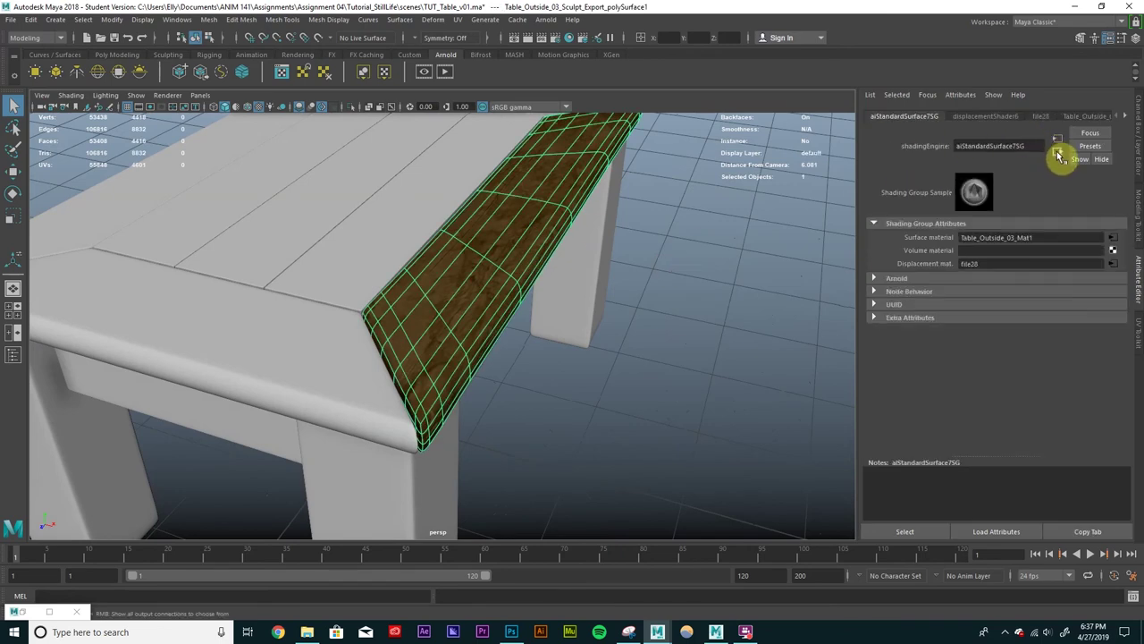
left_click(1111, 263)
left_click(1002, 373)
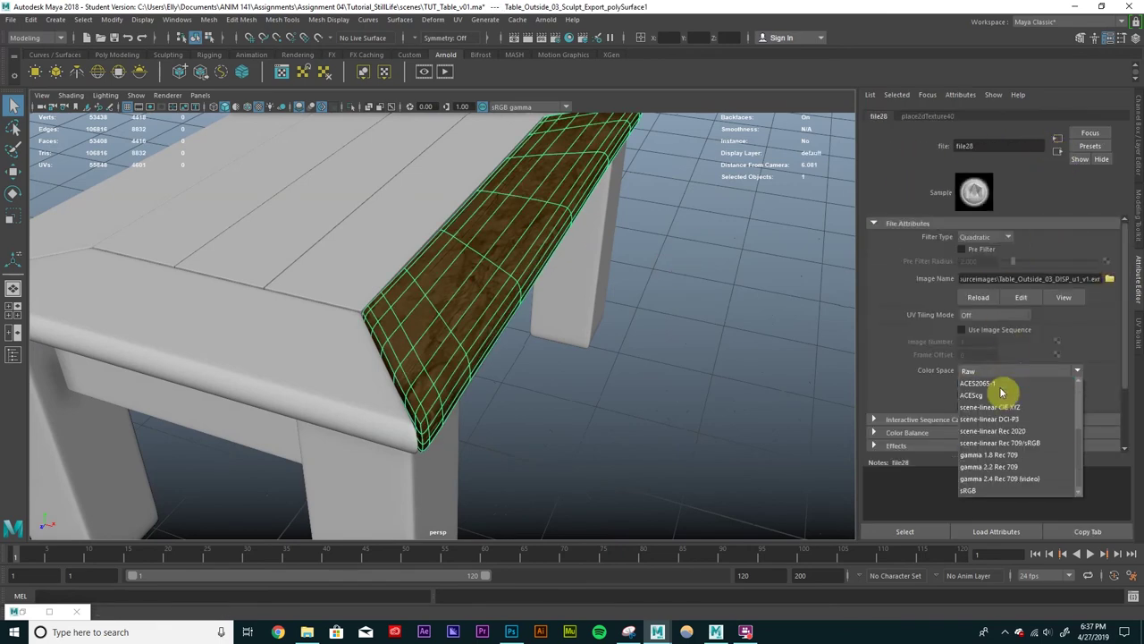
left_click(1001, 490)
left_click(680, 345)
left_click_drag(679, 345, 430, 236, "alt")
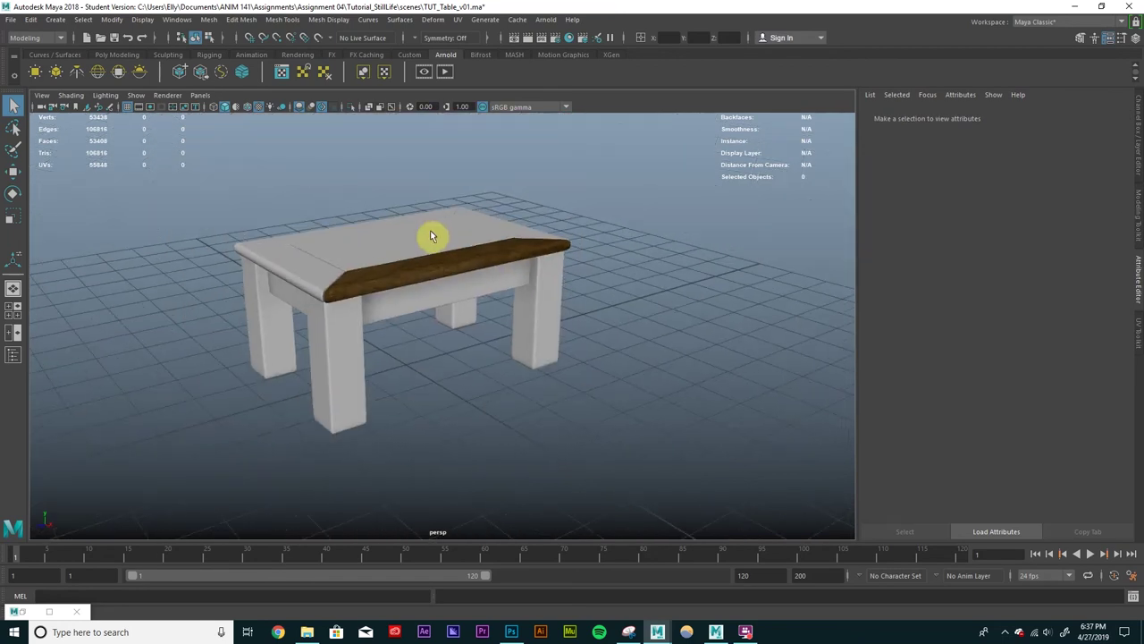
Step: Restore the Outliner and run a first Arnold test render of the table from a higher angle
left_click(22, 615)
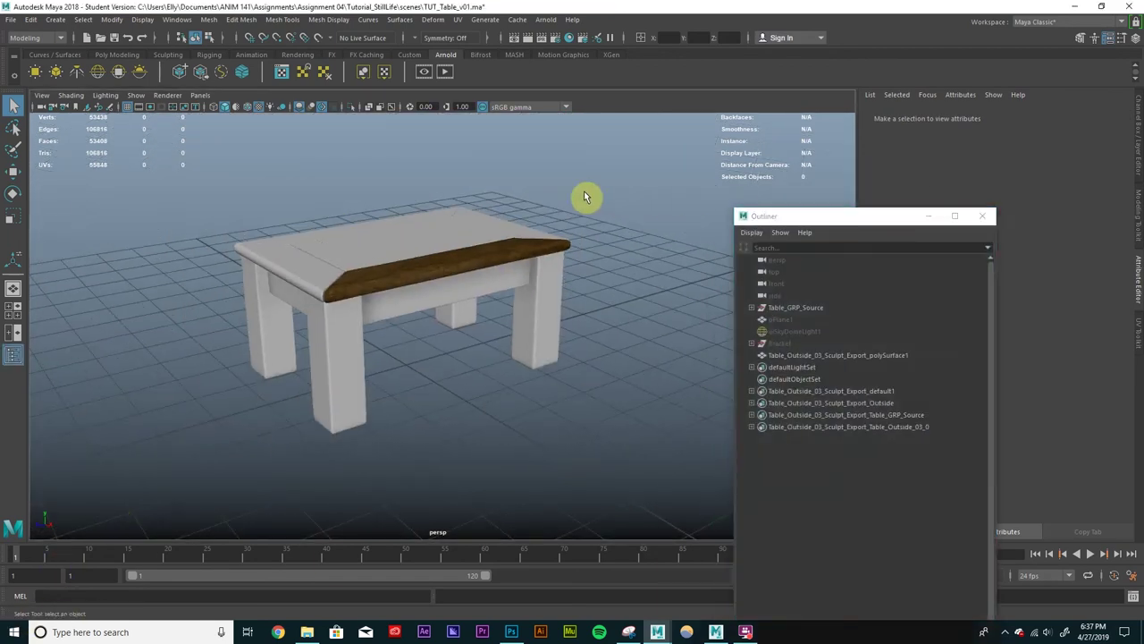
scroll(523, 268, "up", 3)
left_click_drag(523, 264, 403, 193, "alt")
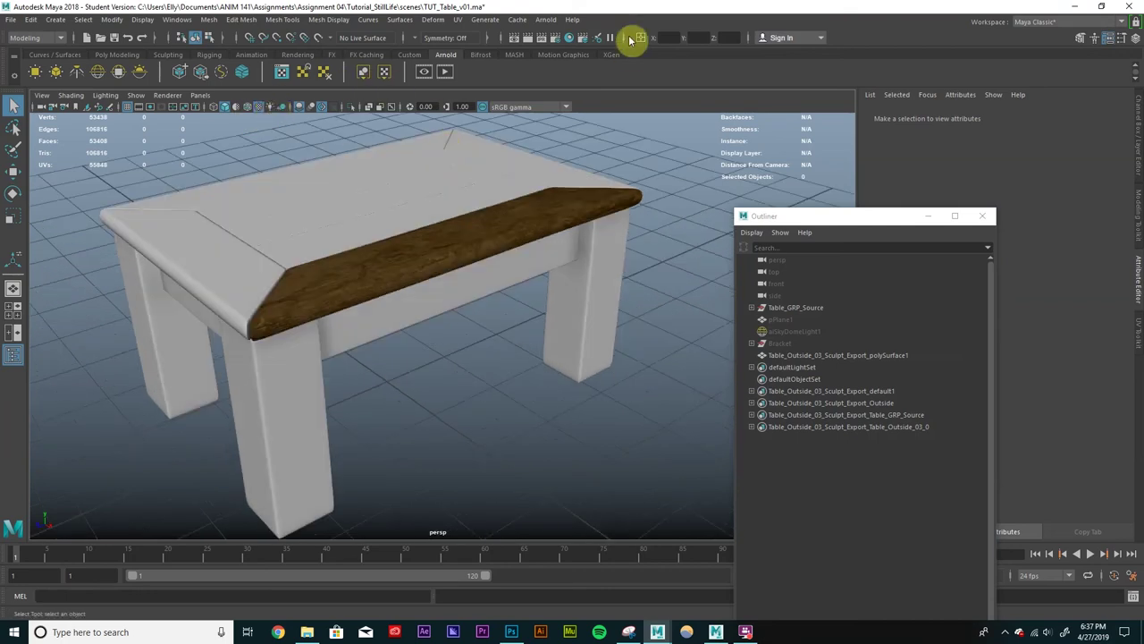
left_click(544, 40)
left_click(548, 41)
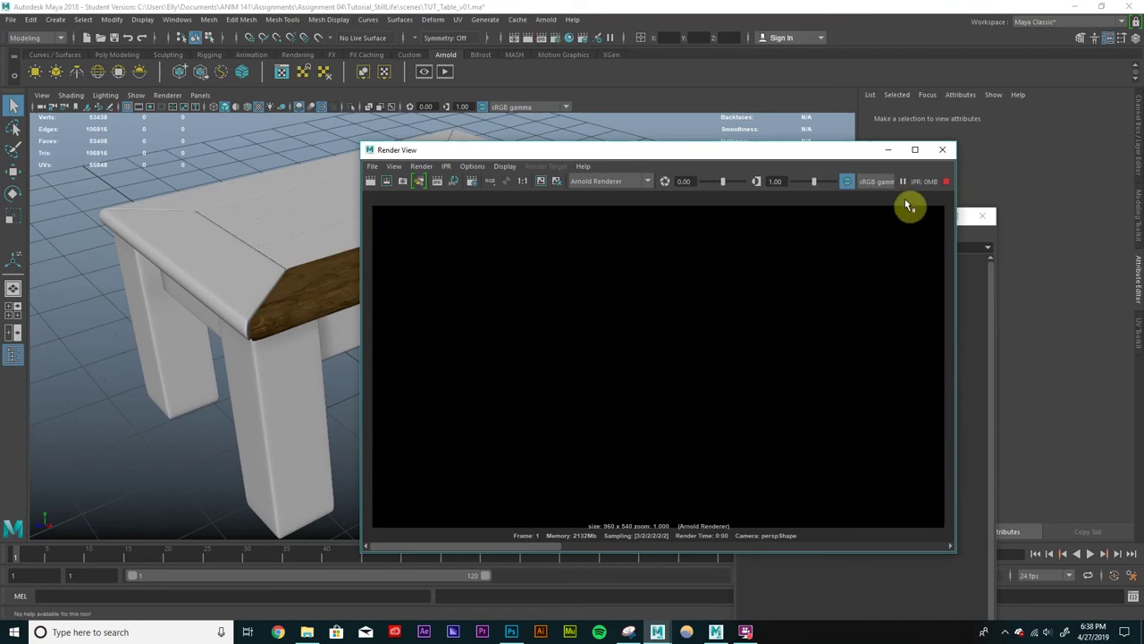
left_click(887, 150)
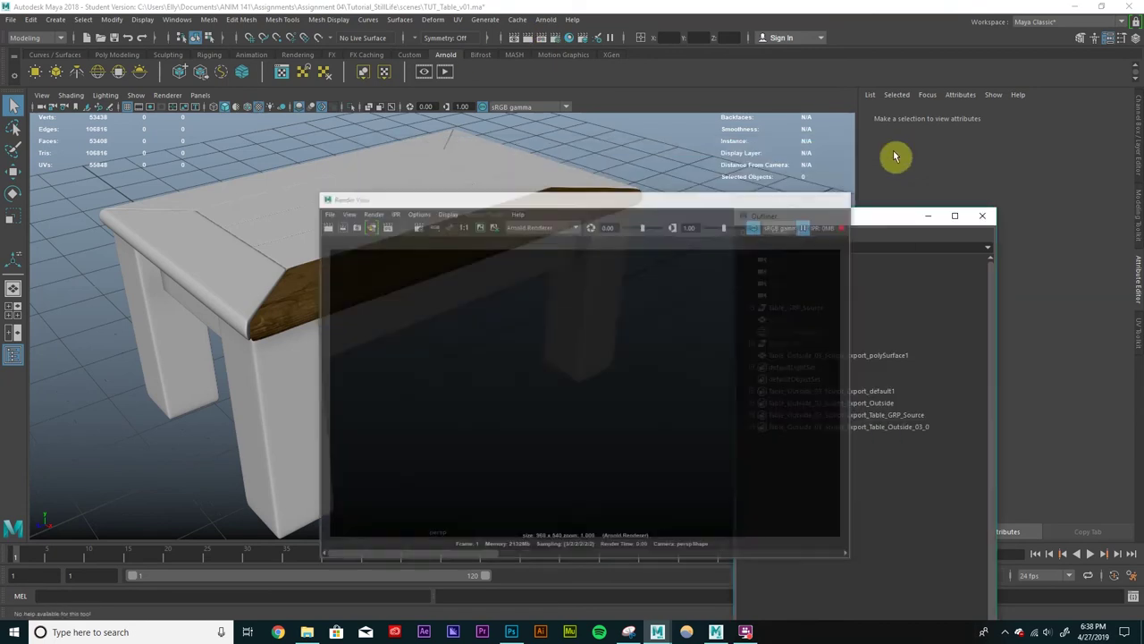
Step: Select aiSkyDomeLight1 and pPlane1, then re-render the table closer up in Arnold
left_click(792, 332)
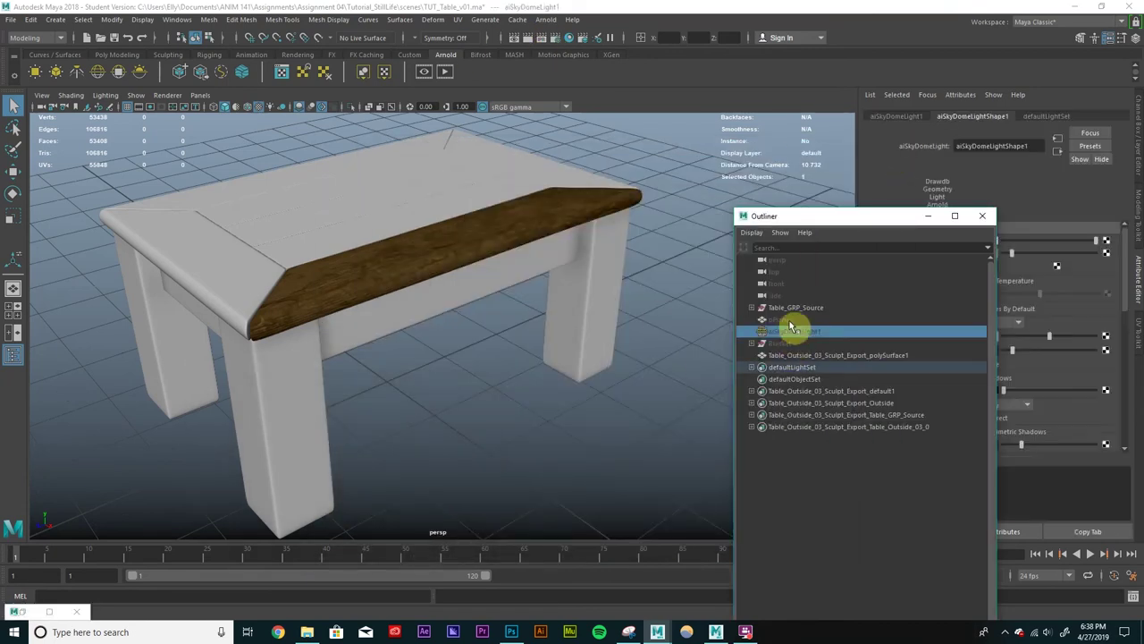
left_click(789, 320, "ctrl")
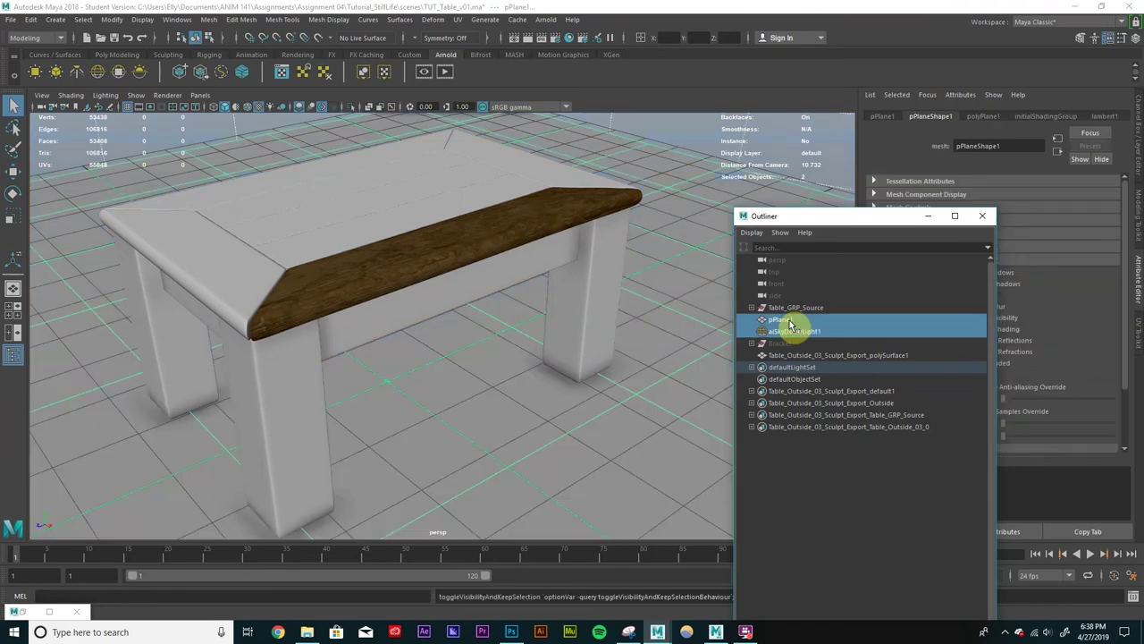
mouse_move(471, 264)
left_mouse_down("alt")
mouse_move(554, 256)
mouse_move(517, 271)
mouse_move(578, 268)
mouse_move(508, 256)
mouse_move(536, 233)
left_mouse_up("alt")
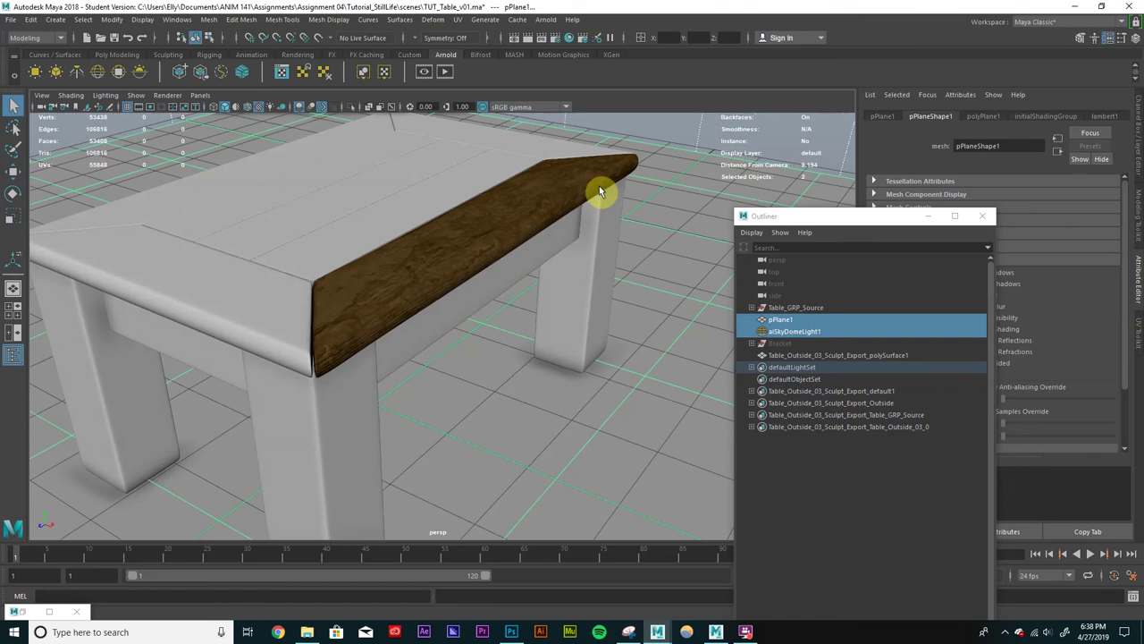
left_click(541, 38)
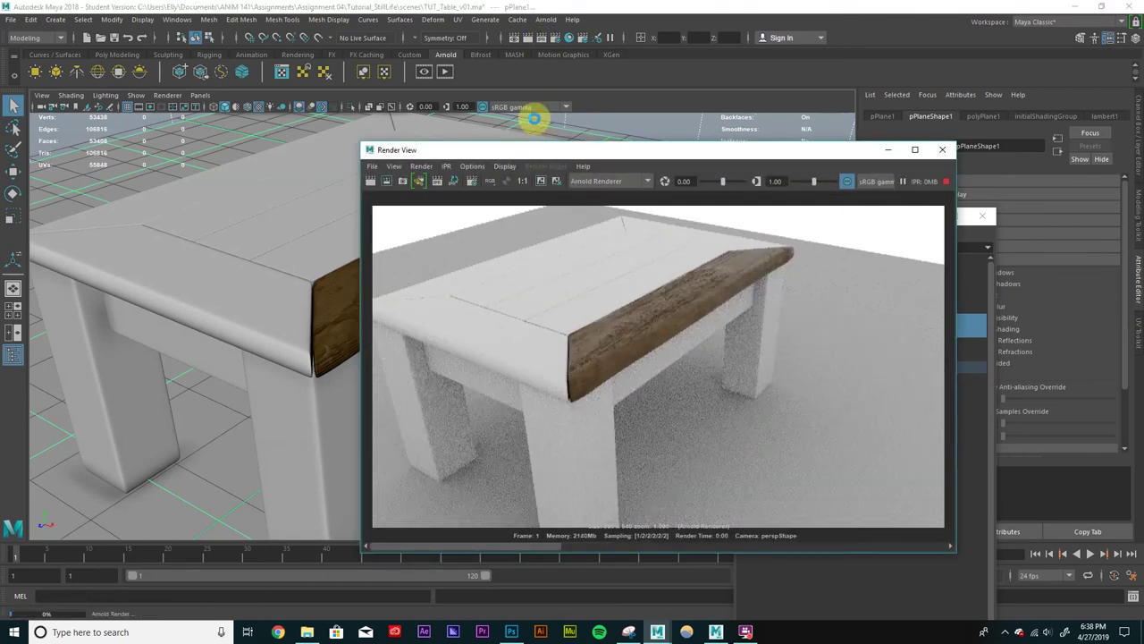
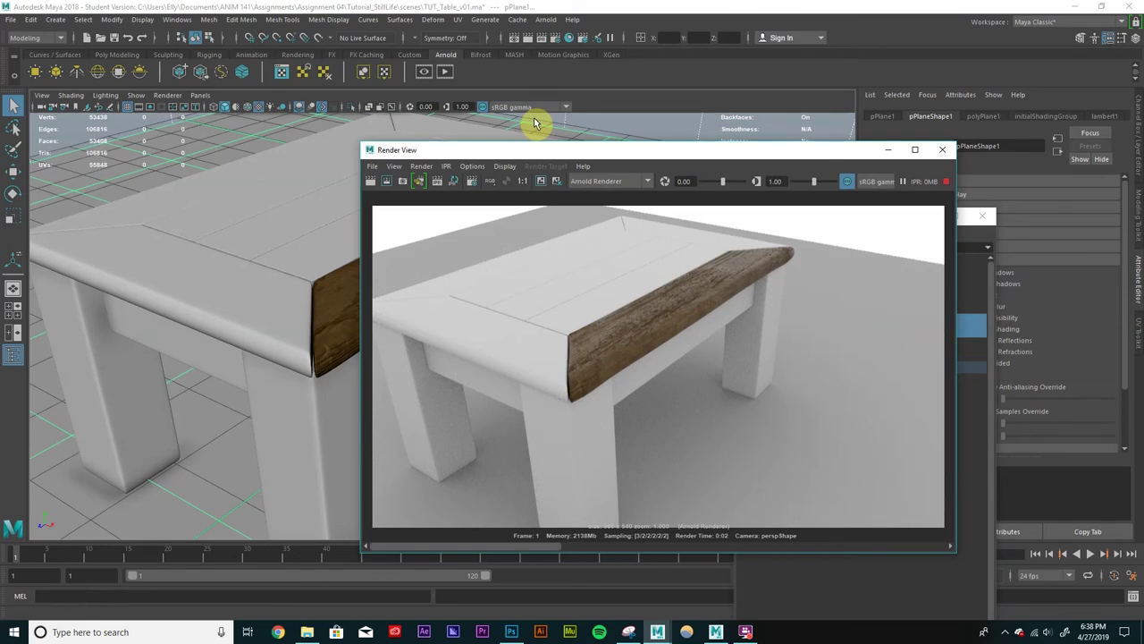
Step: Pause the IPR render and minimize the Render View window
left_click(903, 181)
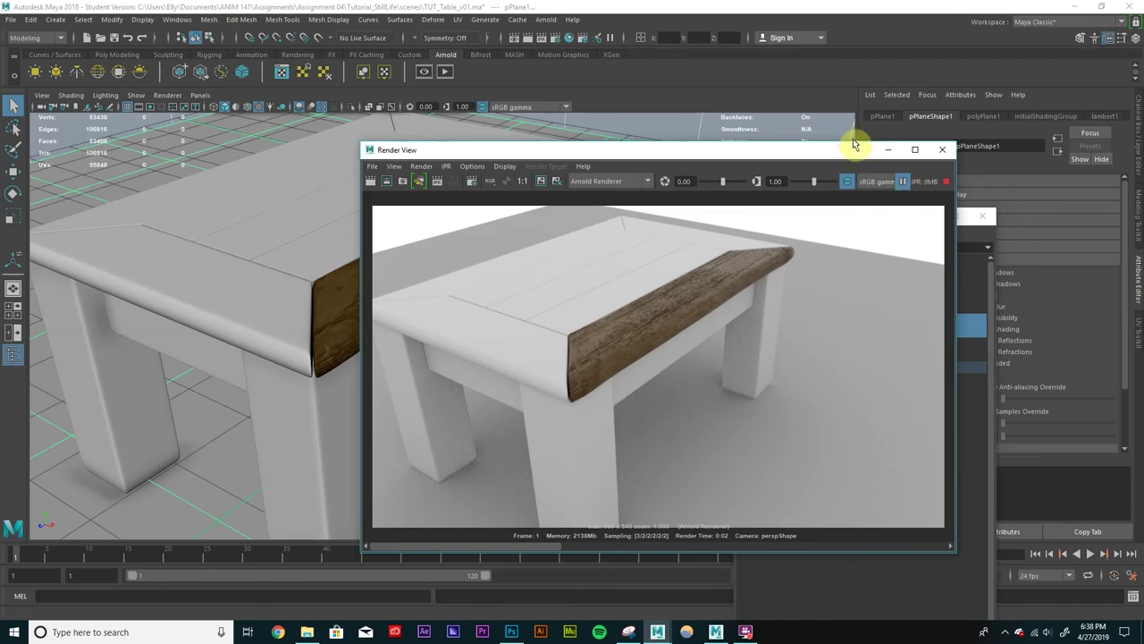
left_click(888, 149)
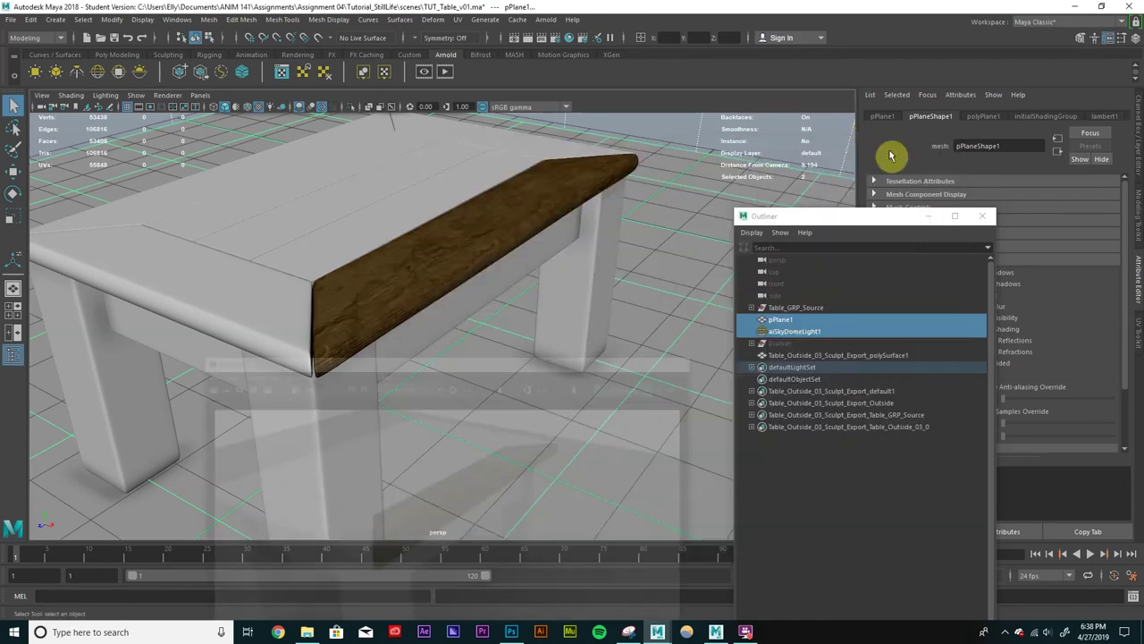
scroll(537, 191, "down", 5)
Step: Orbit to a low side view of the table, checking the sky dome light, and deselect everything
left_click_drag(526, 190, 580, 215, "alt")
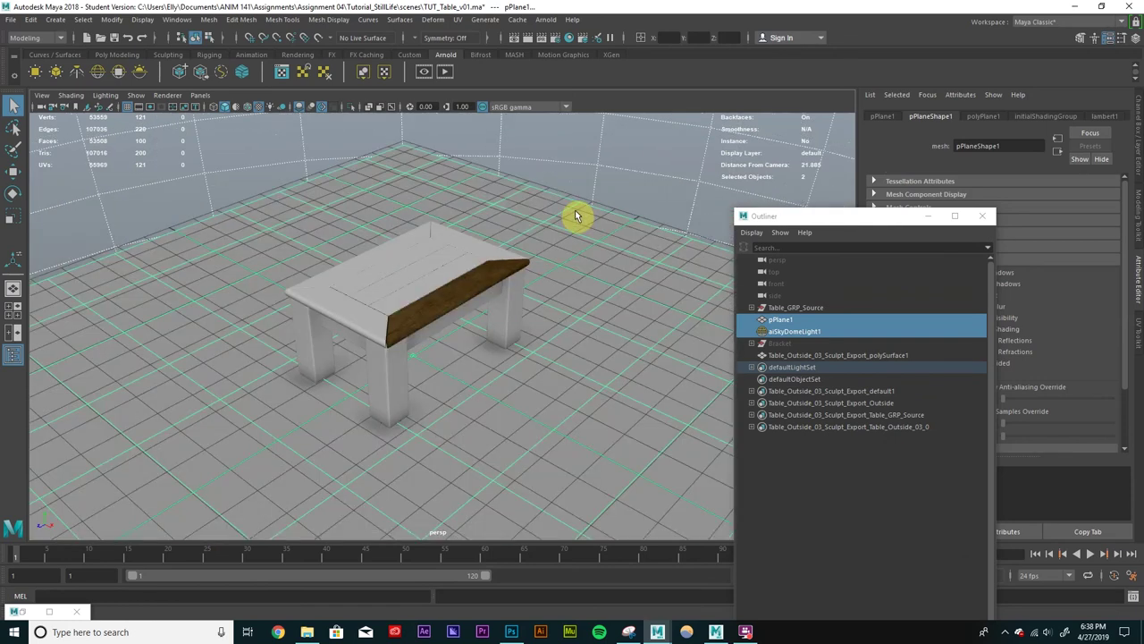
left_click(580, 158, "ctrl+shift")
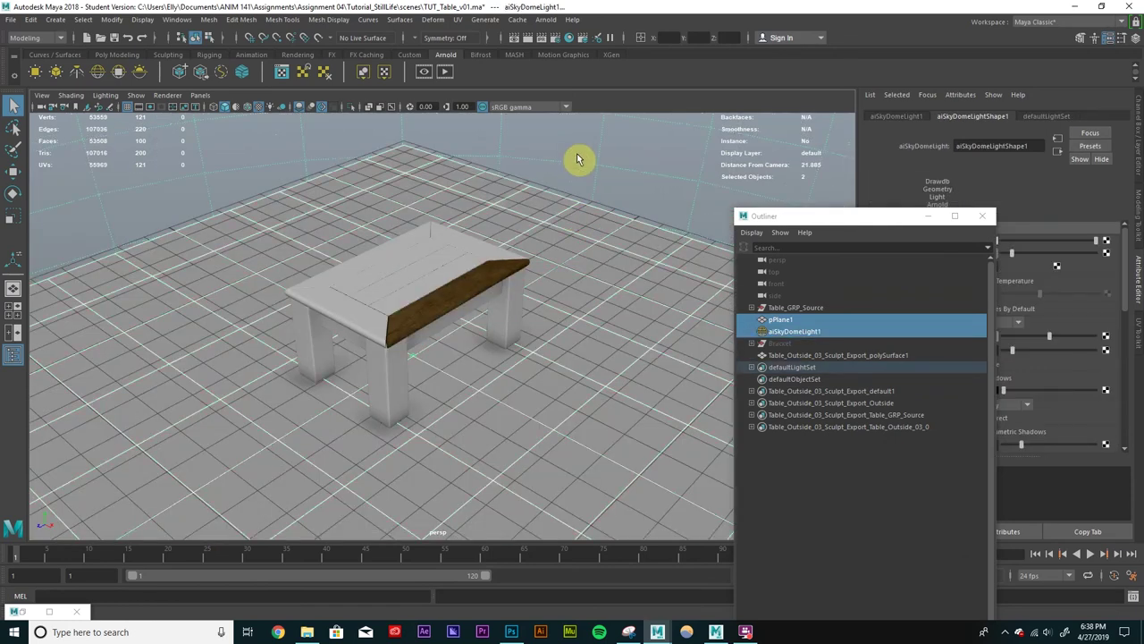
left_click(554, 218)
mouse_move(554, 219)
left_mouse_down("alt")
mouse_move(344, 215)
mouse_move(555, 222)
mouse_move(455, 219)
mouse_move(528, 235)
mouse_move(569, 221)
left_mouse_up("alt")
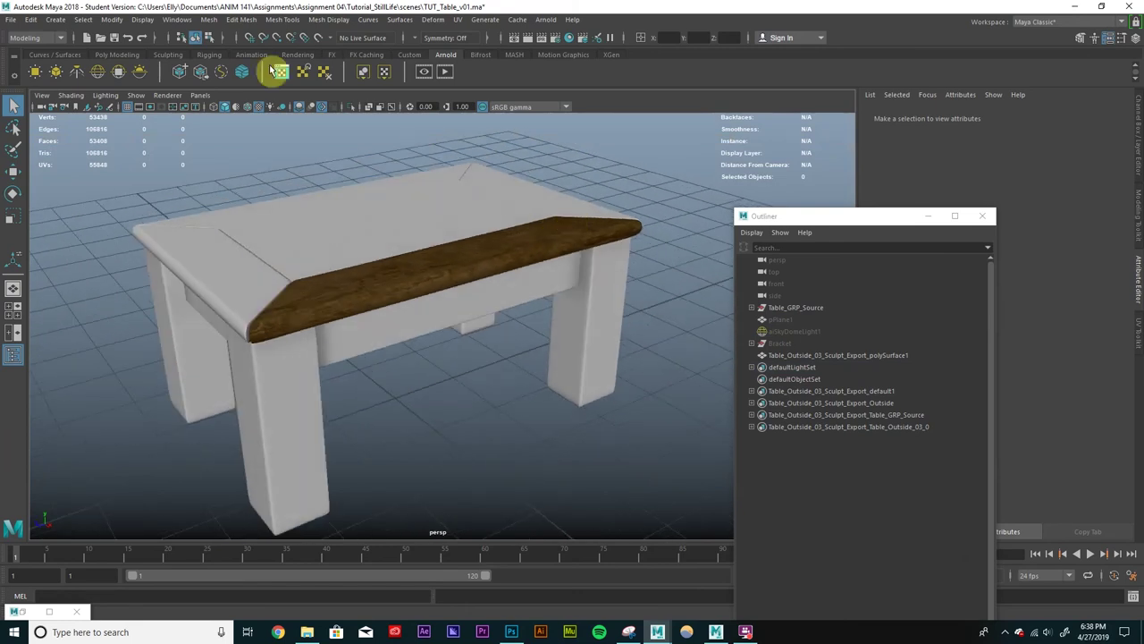
Step: Save the table scene as TUT_Table_v02.ma
left_click(9, 18)
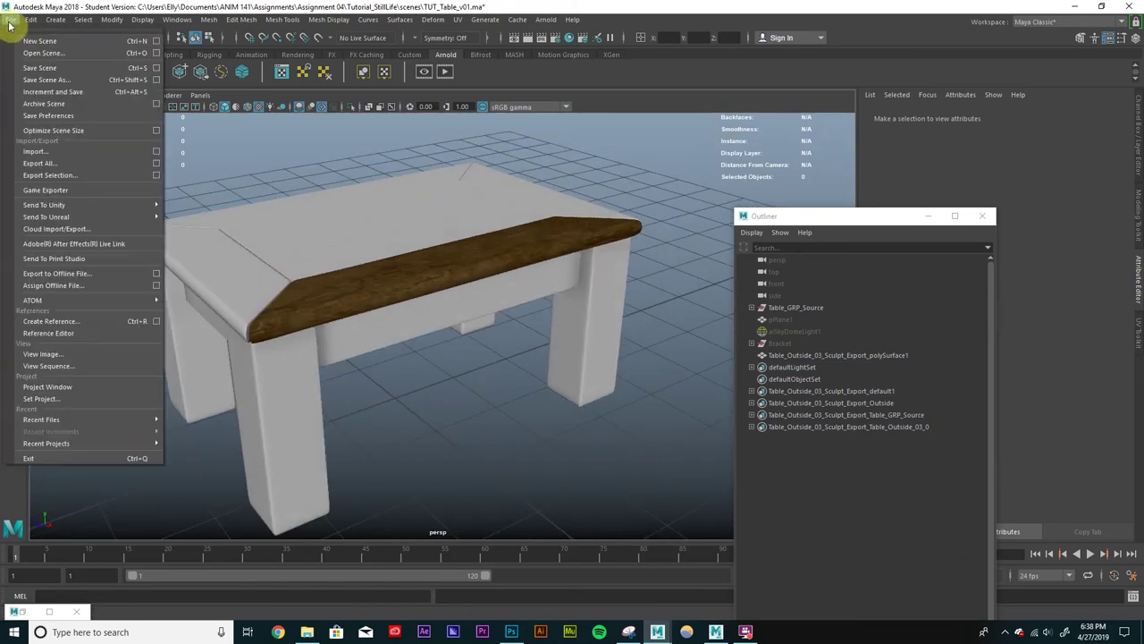
left_click(56, 79)
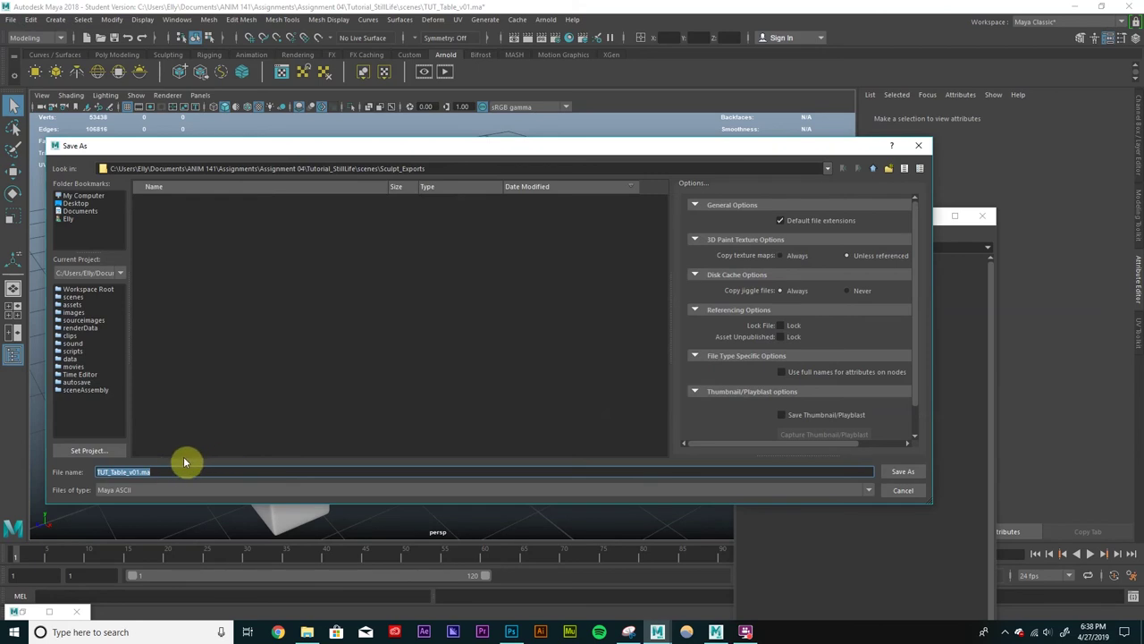
left_click(129, 468)
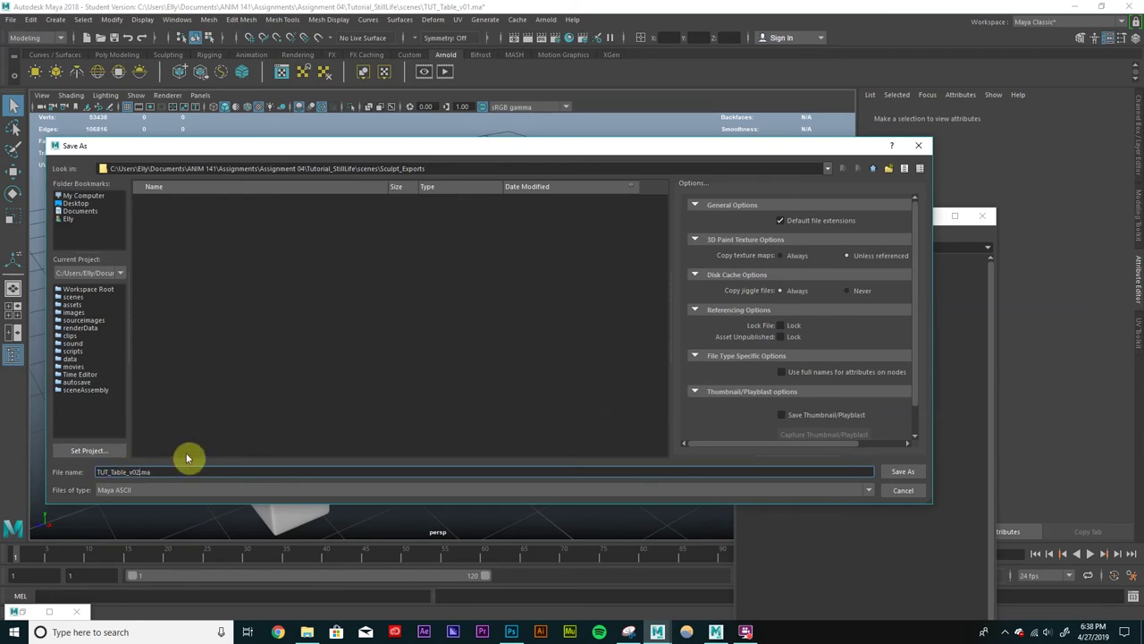
key("Return")
key("Return")
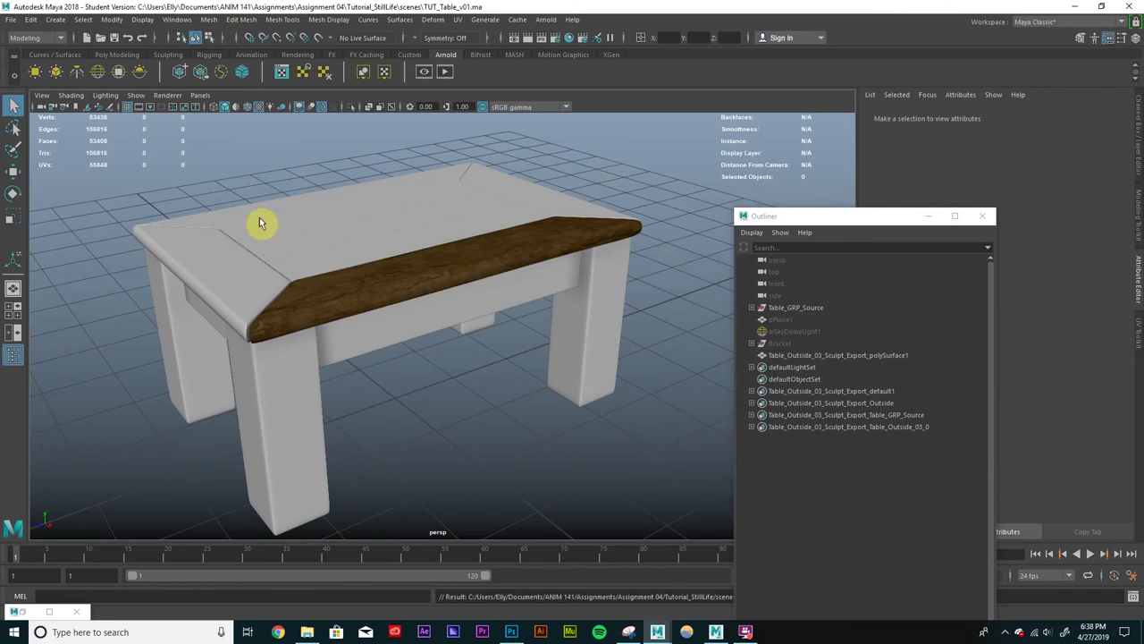
Step: Save the scene again as TUT_Table_Reference.ma in Sculpt_Exports
left_click(31, 19)
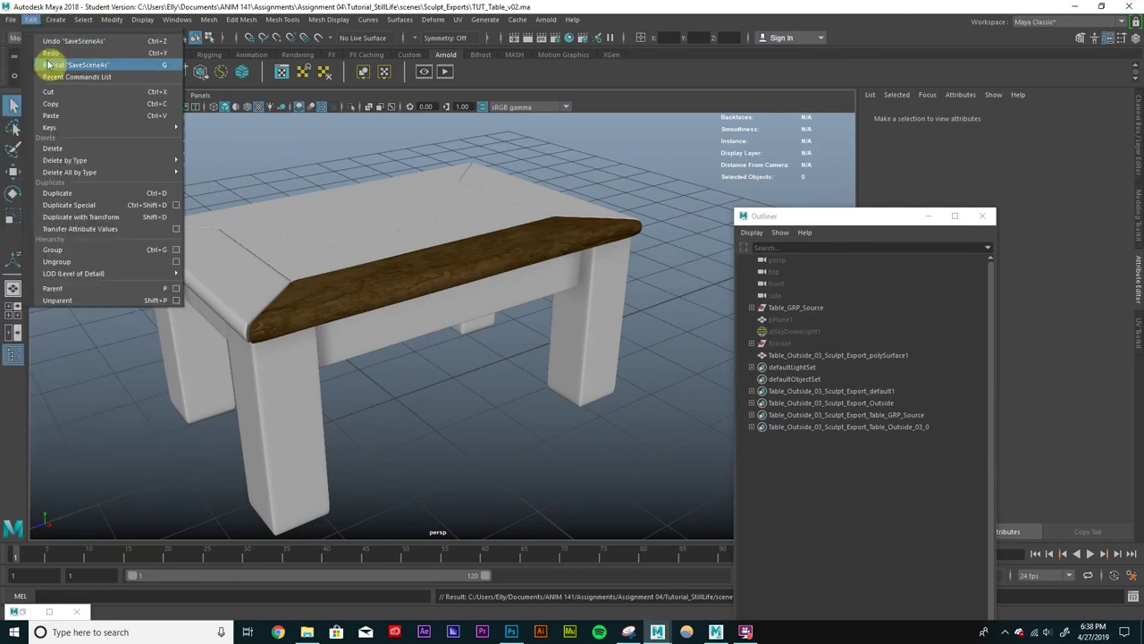
left_click(10, 18)
left_click(54, 76)
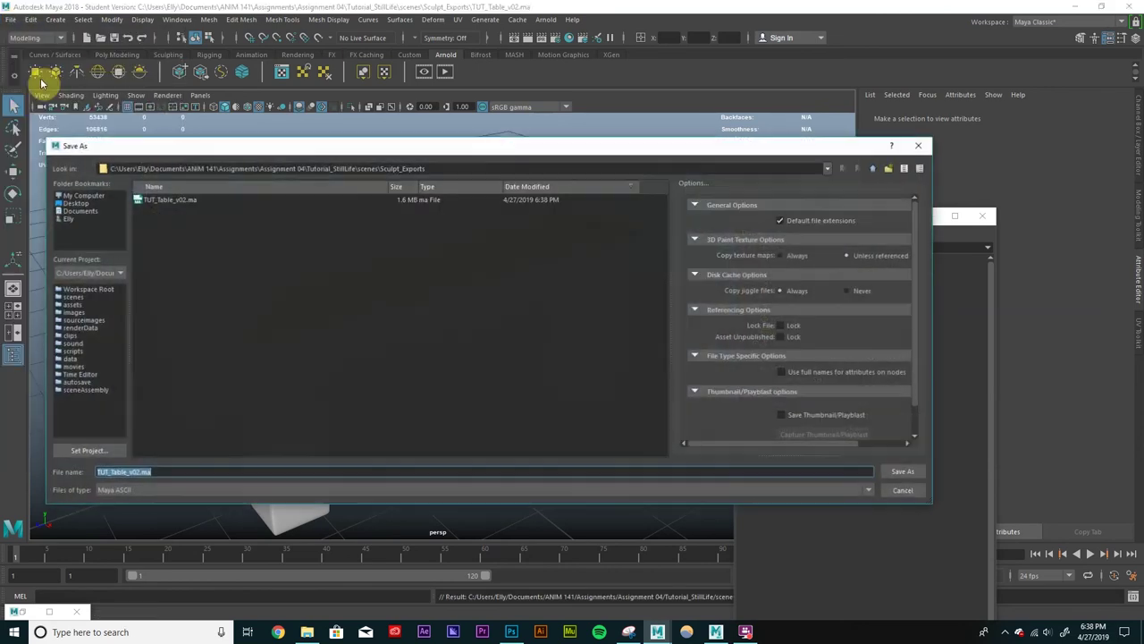
left_click(125, 471)
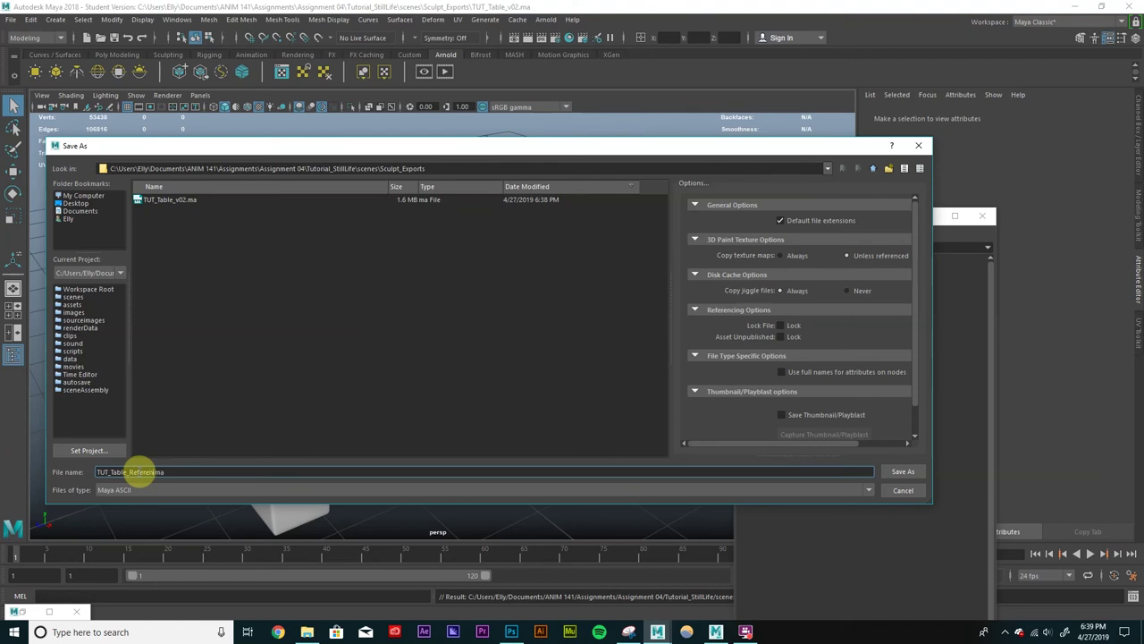
key("Return")
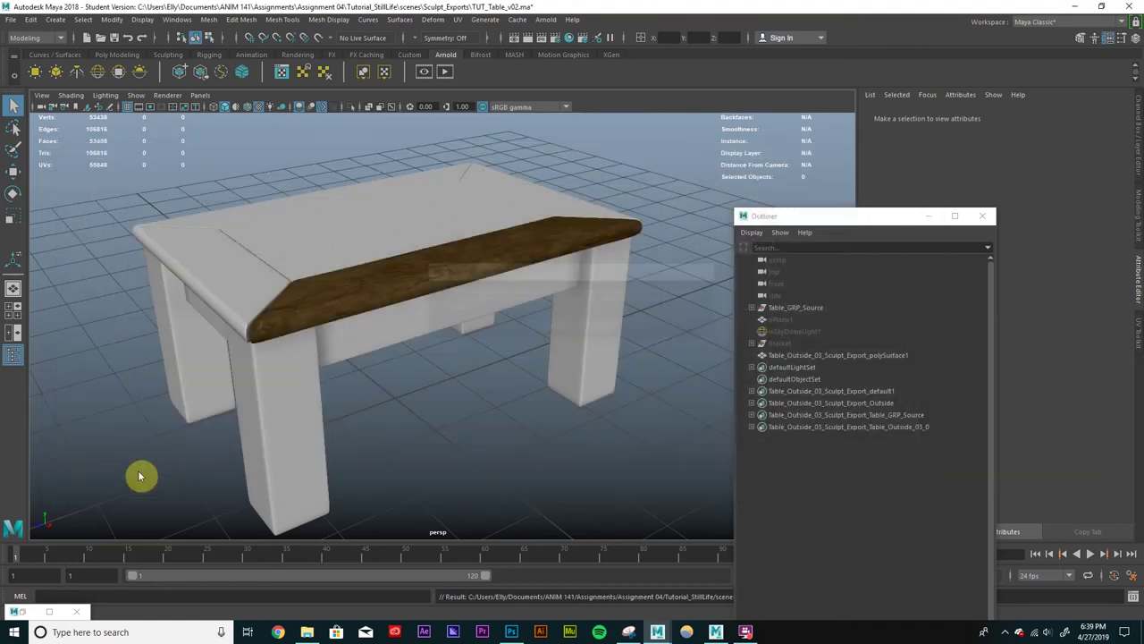
left_click_drag(271, 451, 301, 337, "alt")
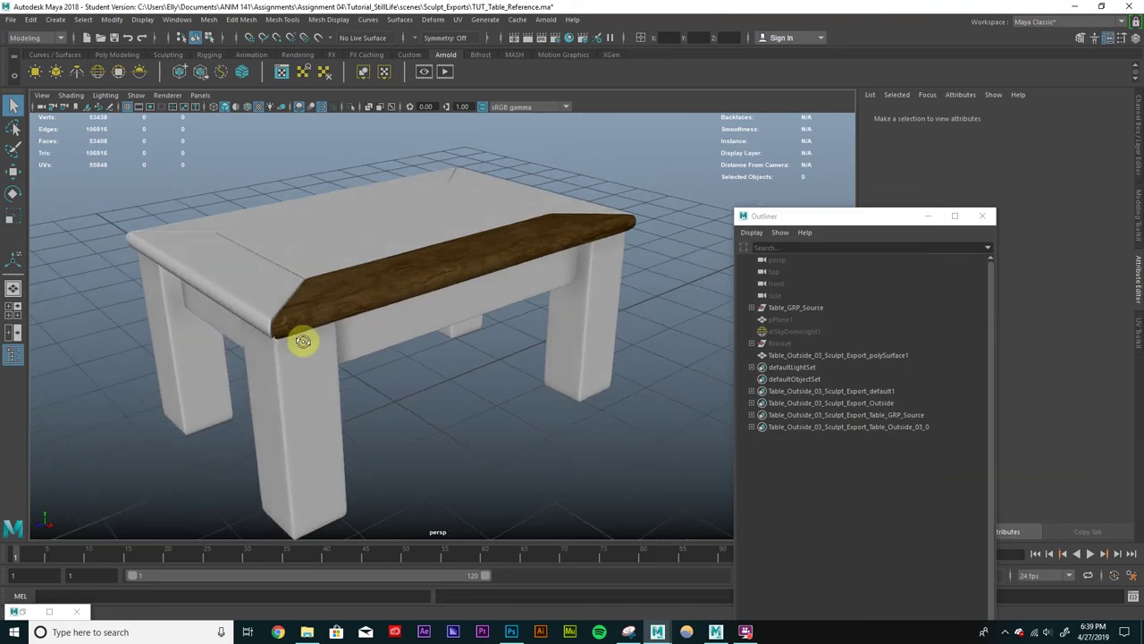
Step: Start a new empty scene, saving the reference file and accepting the student-version warning
left_click(11, 20)
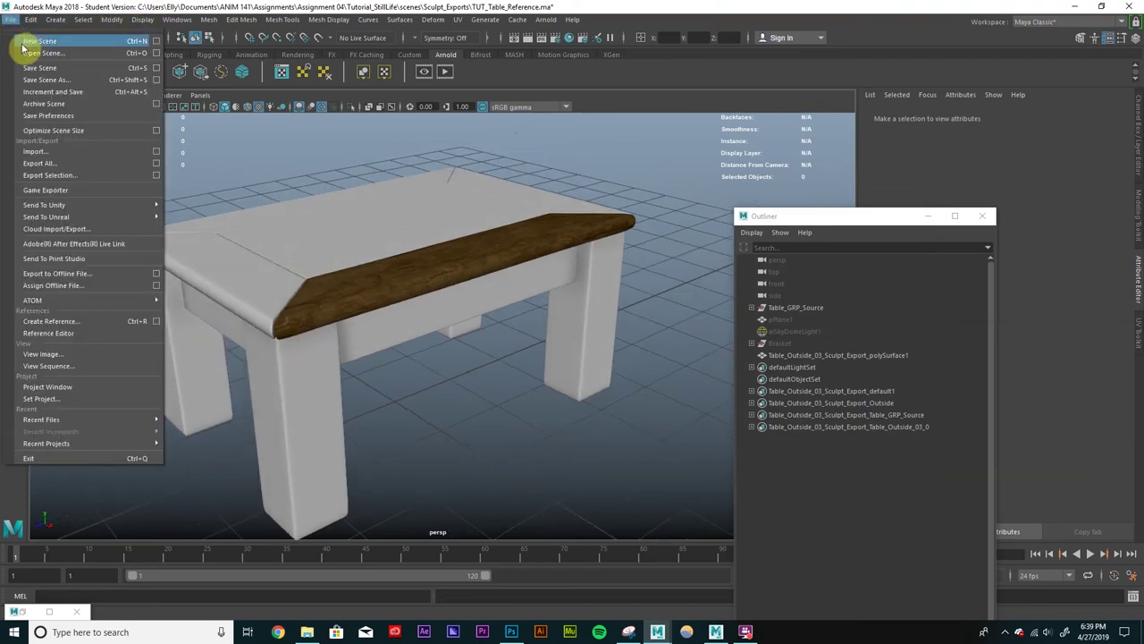
left_click(31, 42)
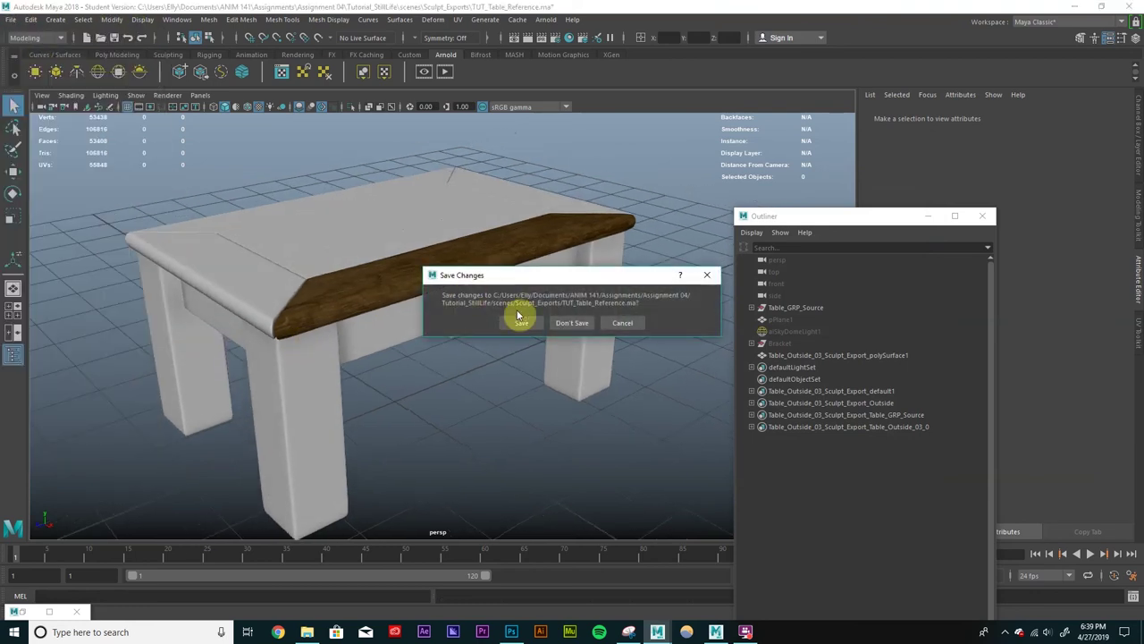
left_click(525, 322)
left_click(526, 324)
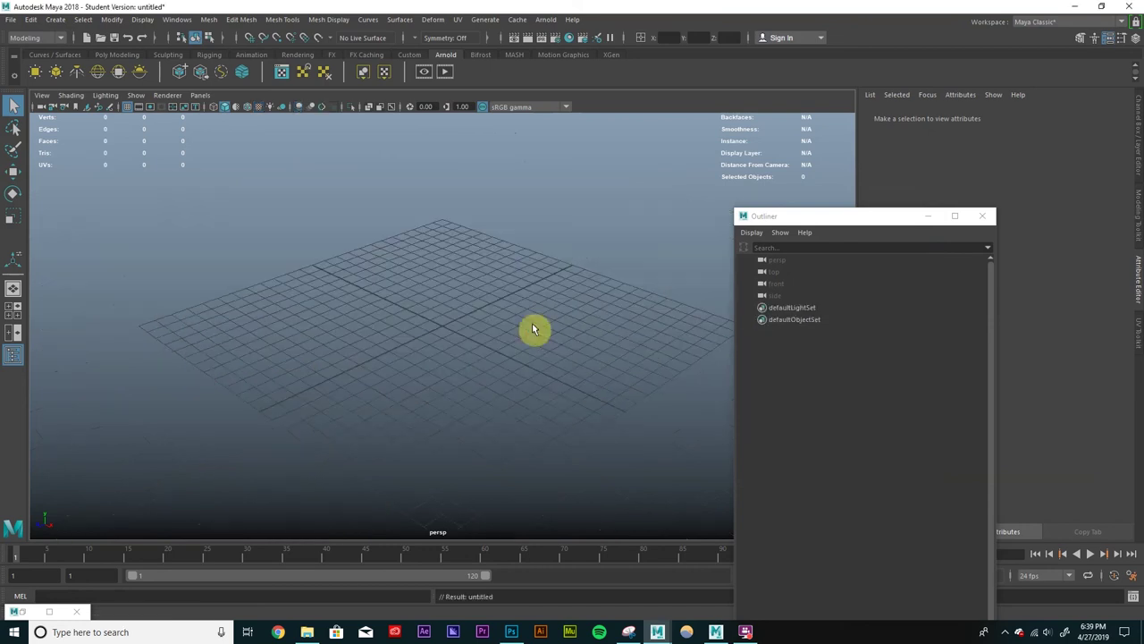
Step: Save the empty scene as StillLife_MASTER.ma
left_click(11, 20)
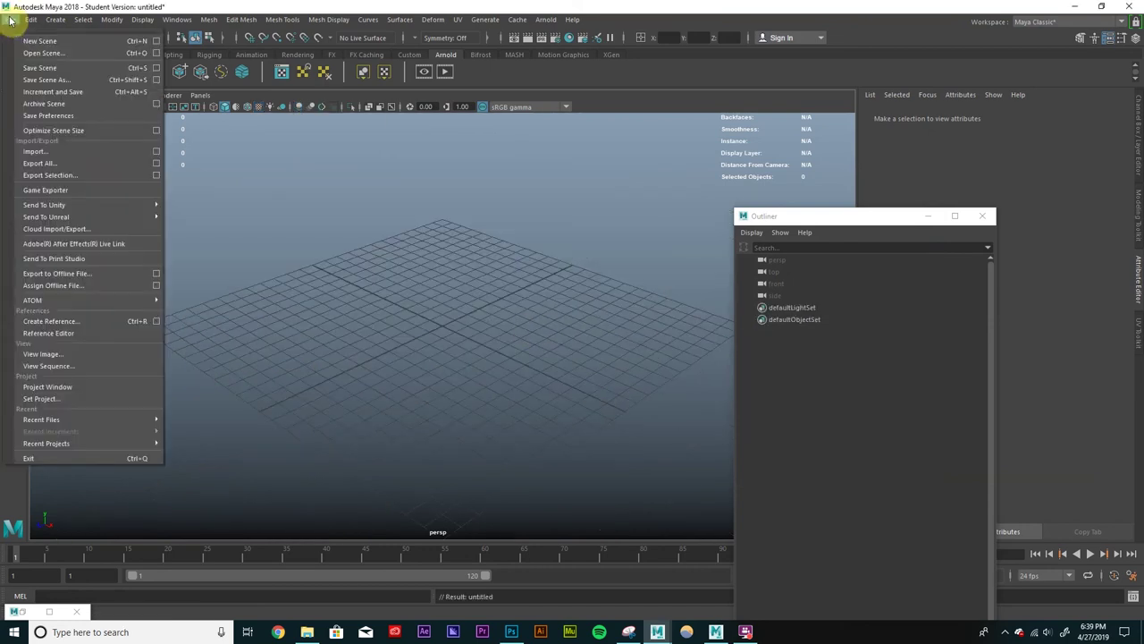
left_click(34, 79)
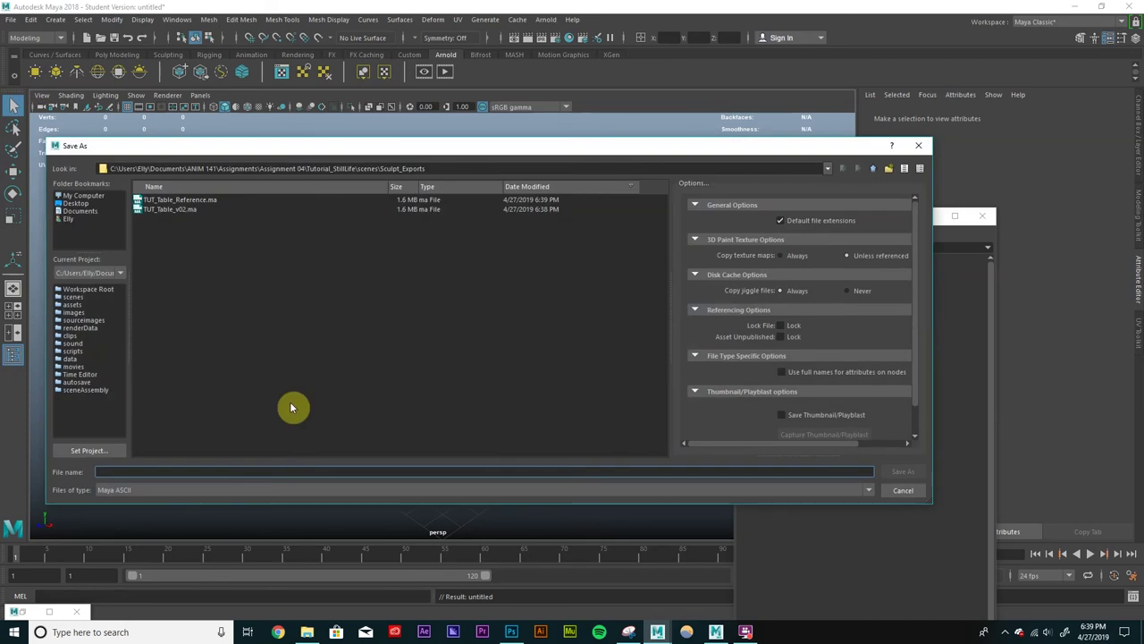
type("StillLife_MASTER")
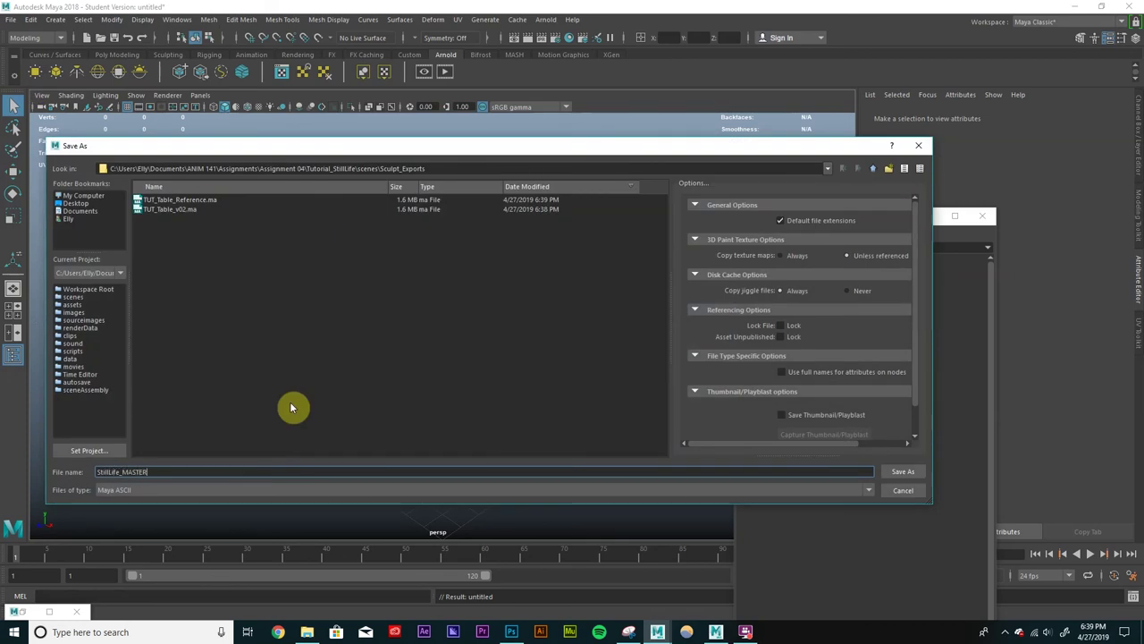
key("Return")
key("Return")
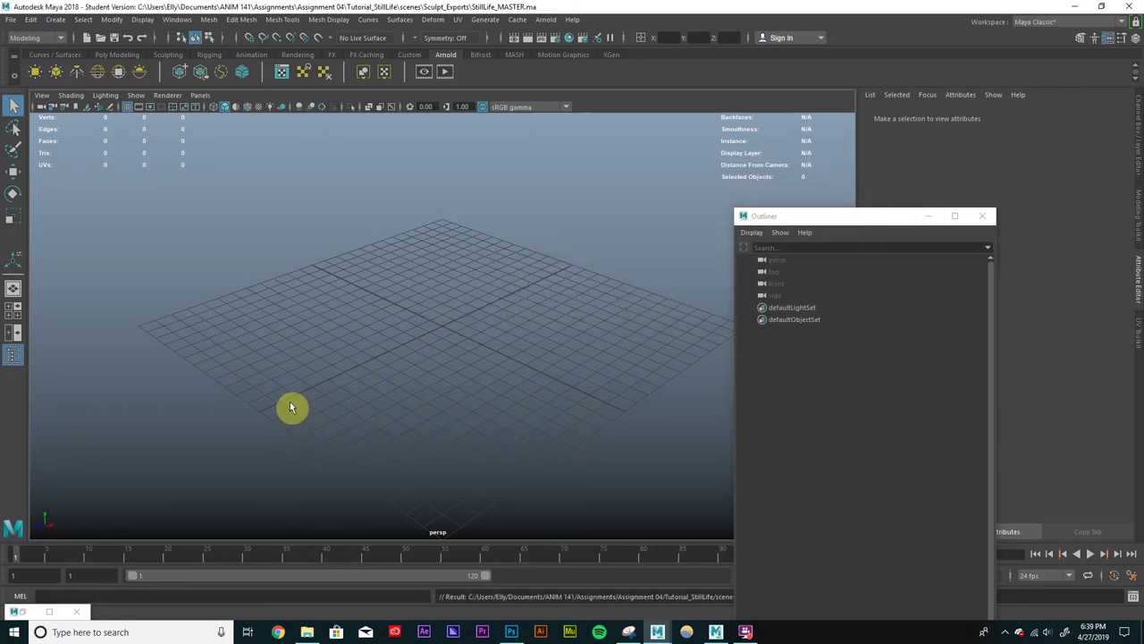
Step: Open the Create Reference browser and cancel without choosing a file
left_click(11, 19)
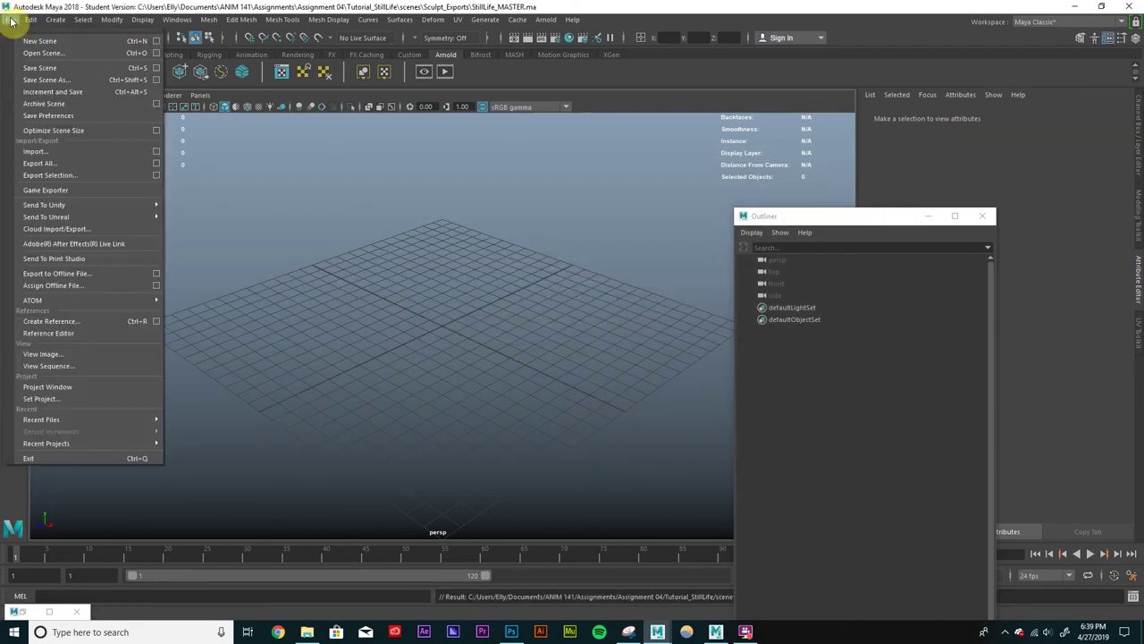
left_click(53, 321)
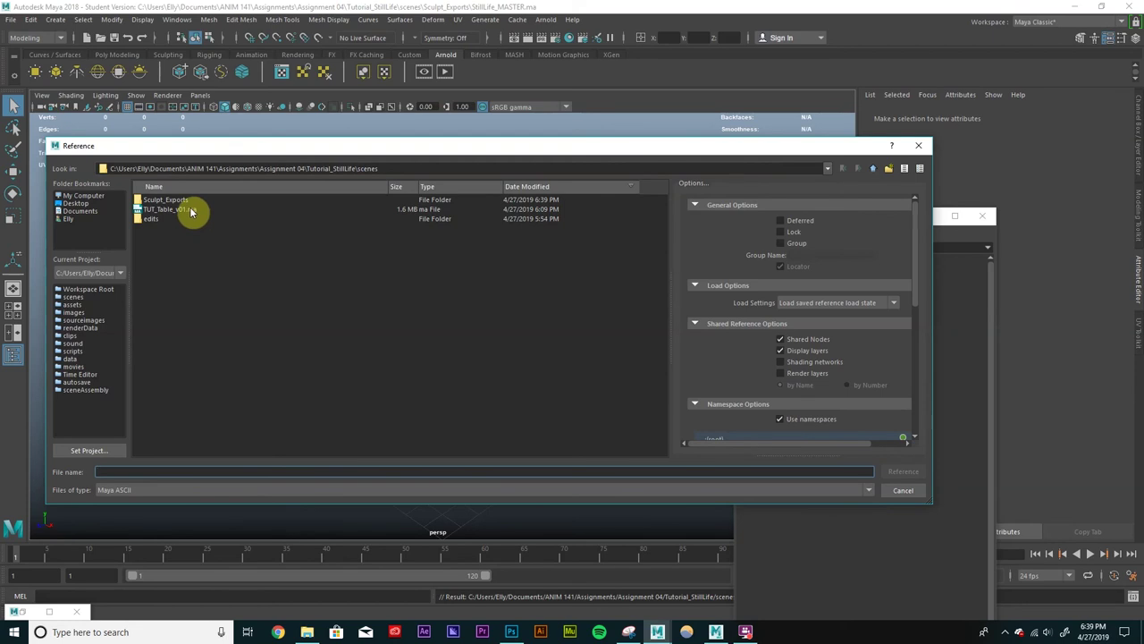
left_click(904, 491)
Step: Open the Open Scene browser and dismiss it without opening anything
left_click(9, 21)
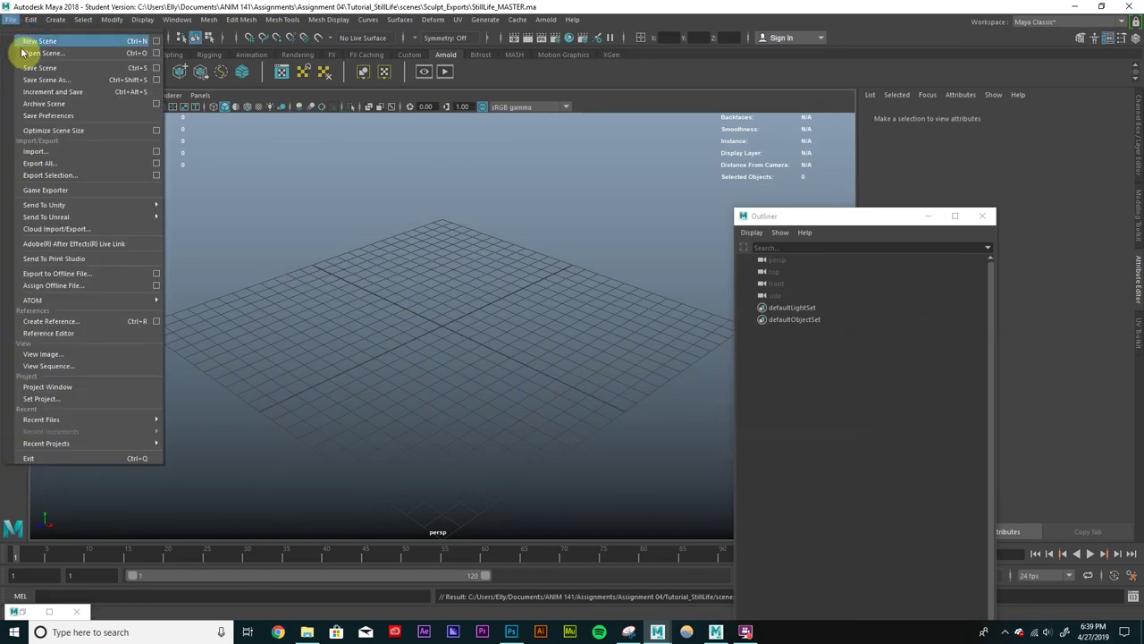
left_click(43, 53)
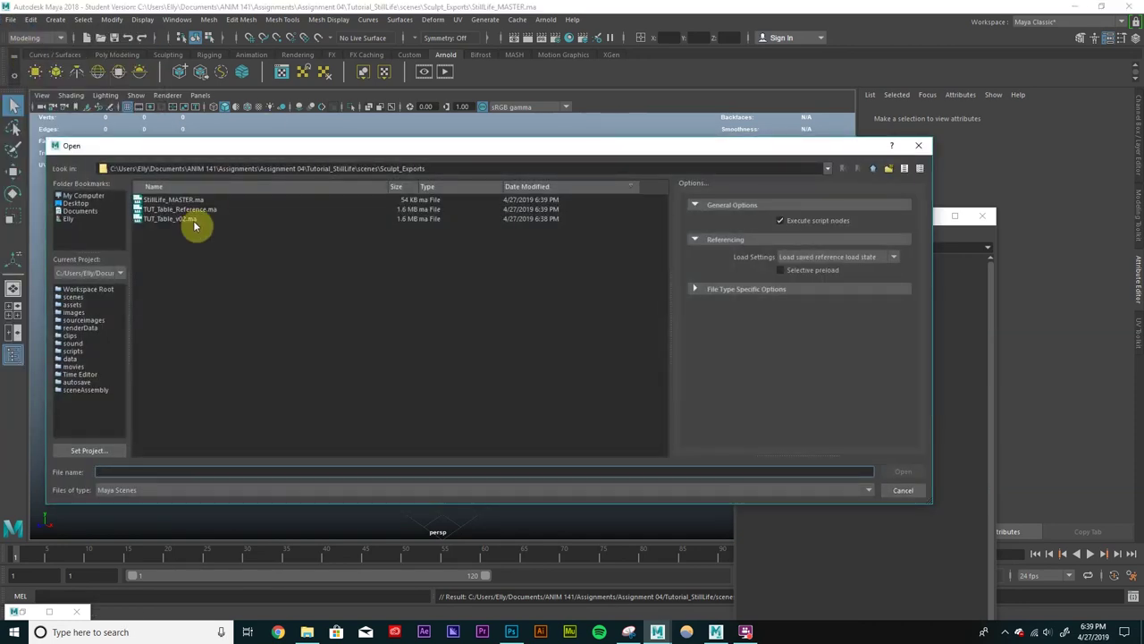
left_click(904, 491)
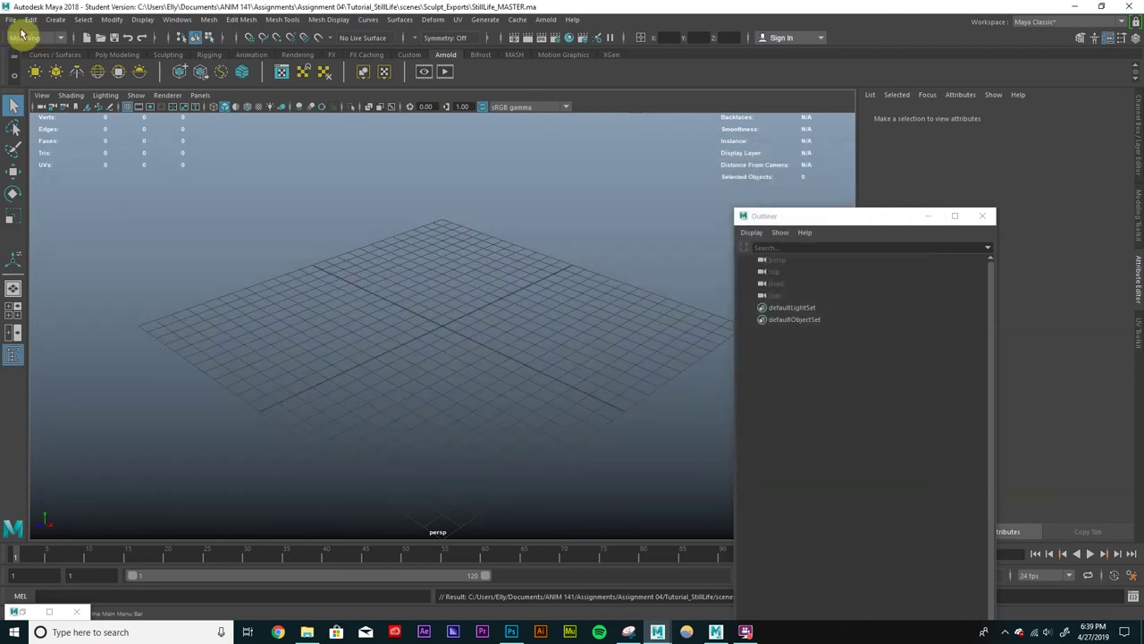
Step: In File Explorer, move StillLife_MASTER.ma from Sculpt_Exports up into the scenes folder
left_click(308, 632)
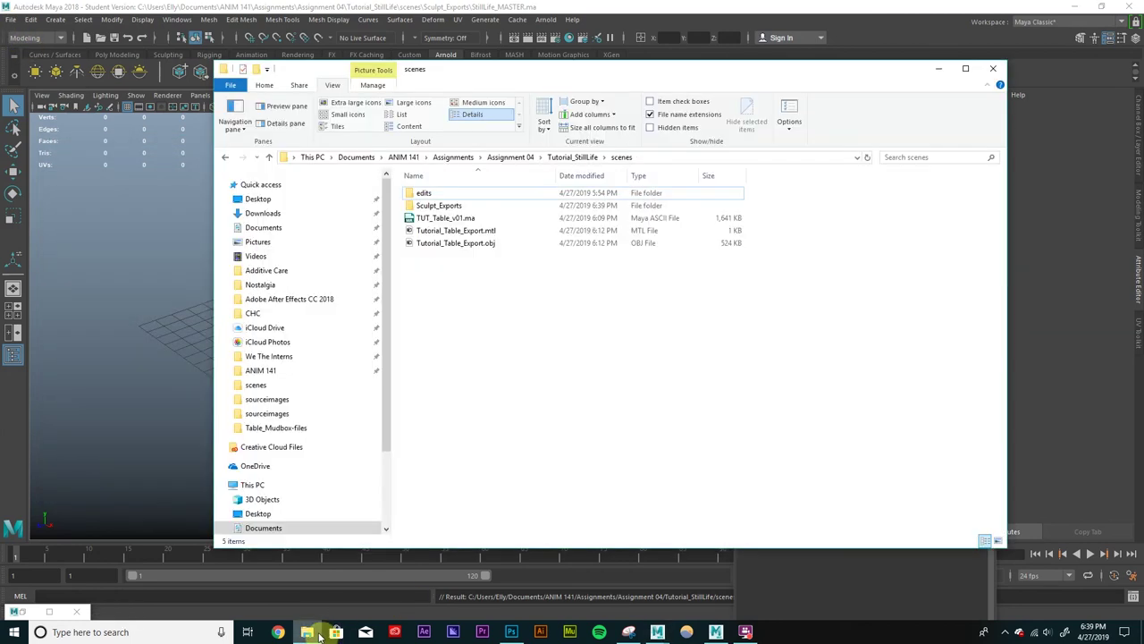
double_click(448, 206)
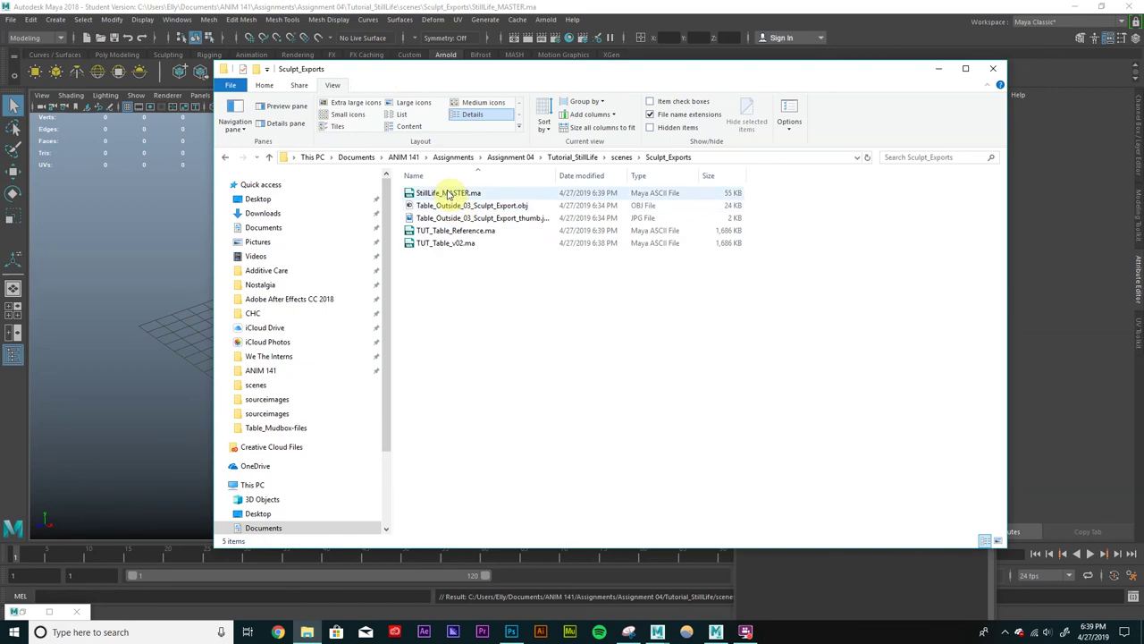
left_click(449, 195)
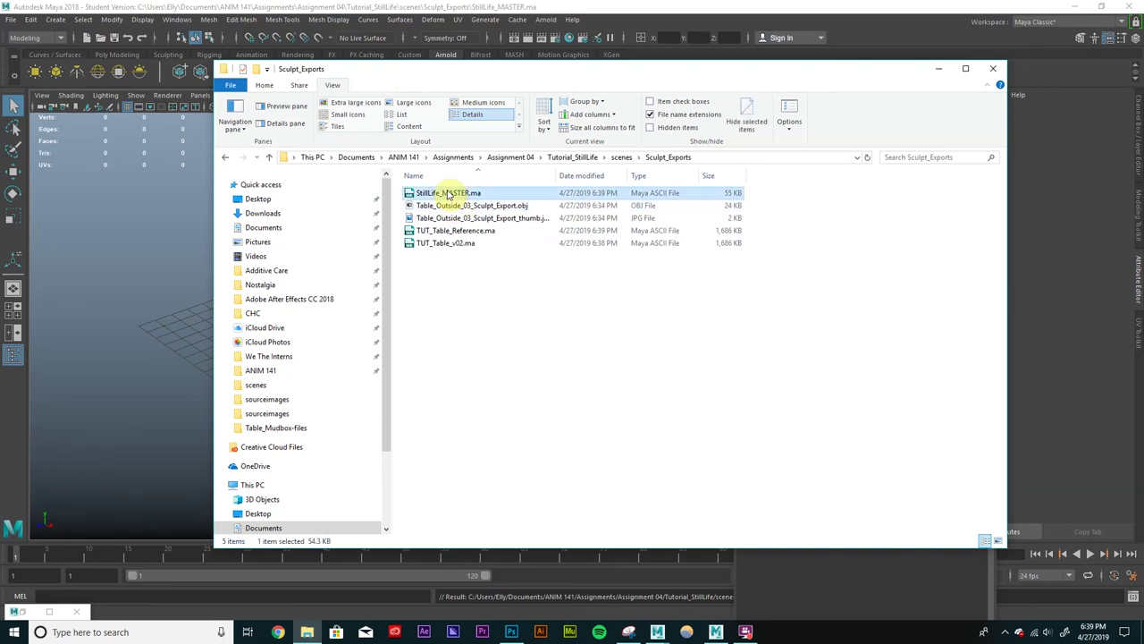
left_click_drag(460, 195, 621, 158)
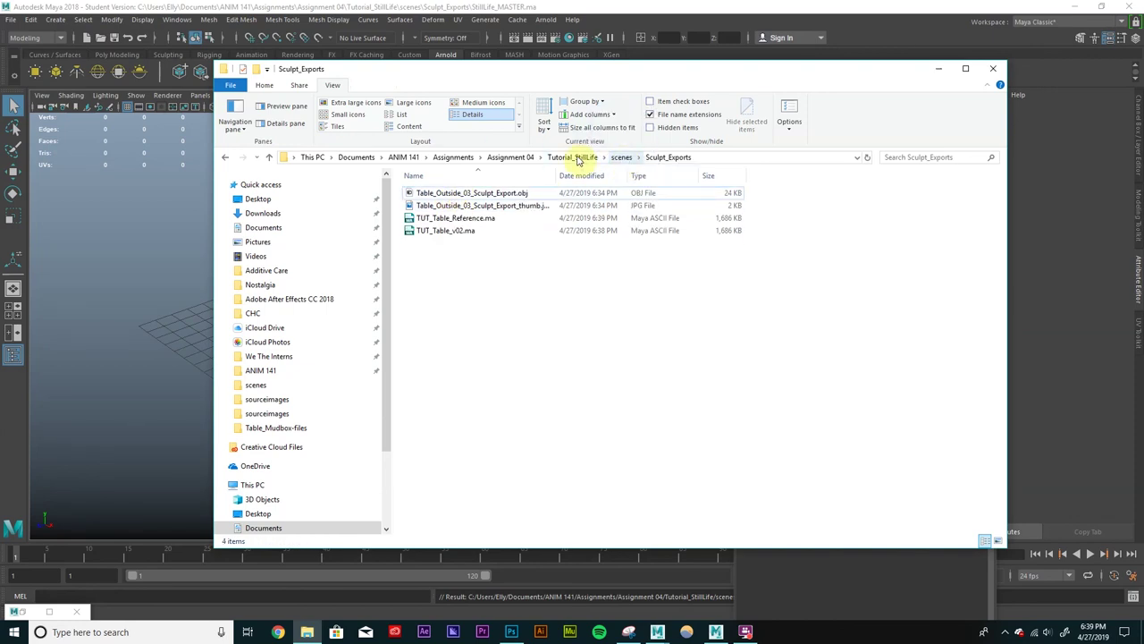
Step: Move TUT_Table_Reference.ma and TUT_Table_v02.ma into scenes, then return to Maya
left_click_drag(572, 266, 622, 158)
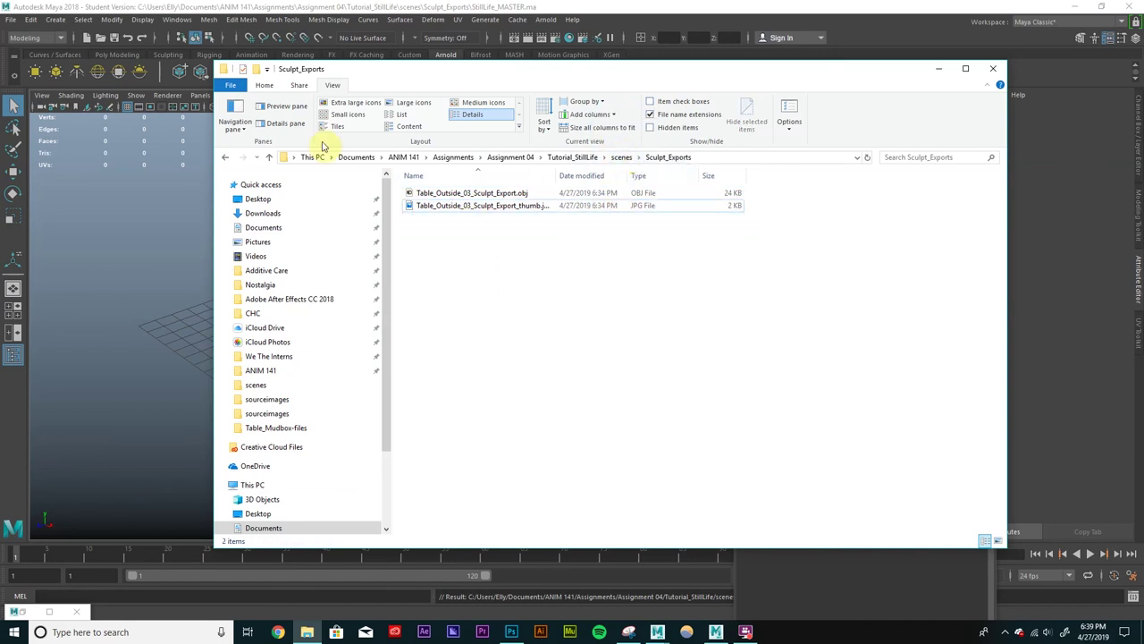
left_click(621, 158)
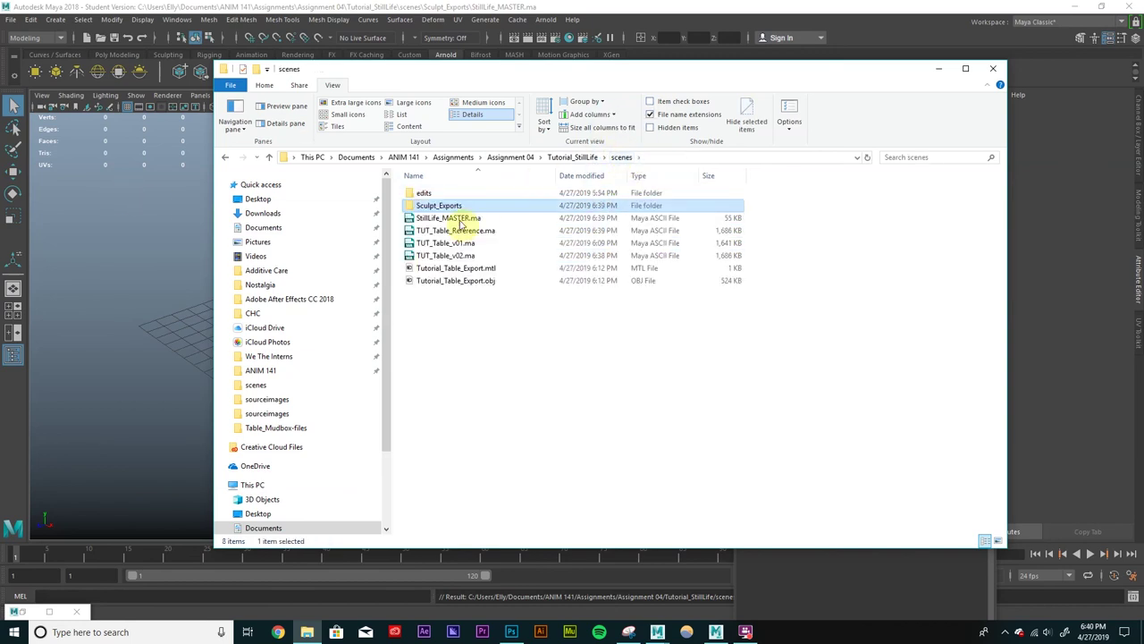
left_click(201, 213)
left_click(9, 20)
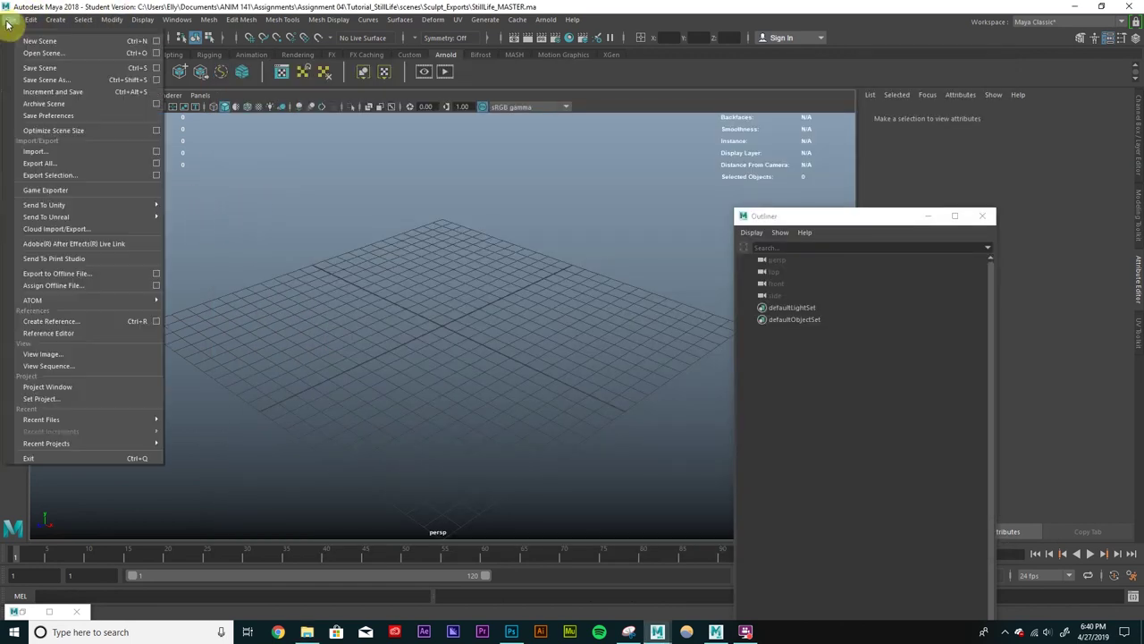
Step: Reference TUT_Table_Reference.ma into the scene past the student notice, then orbit to see the table
left_click(72, 322)
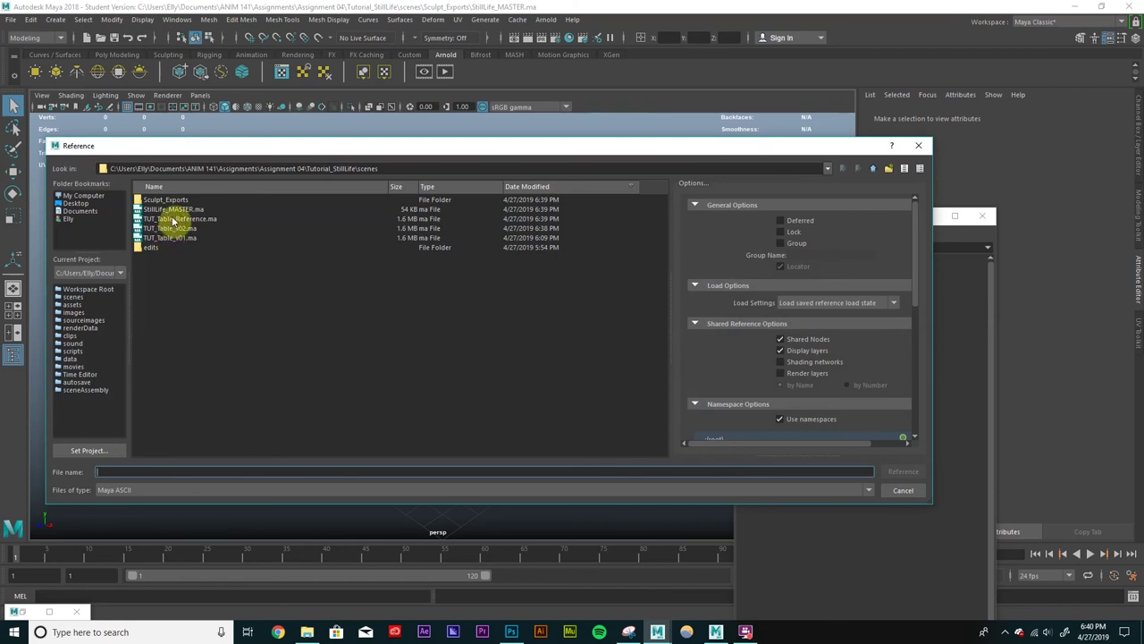
left_click(175, 219)
left_click(903, 471)
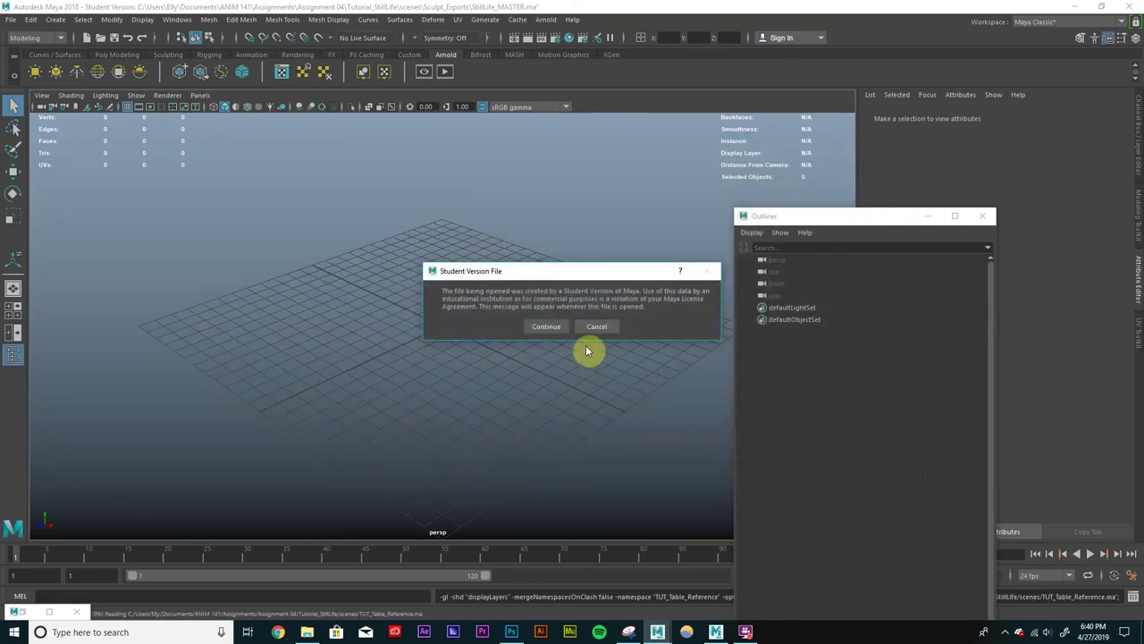
left_click(553, 328)
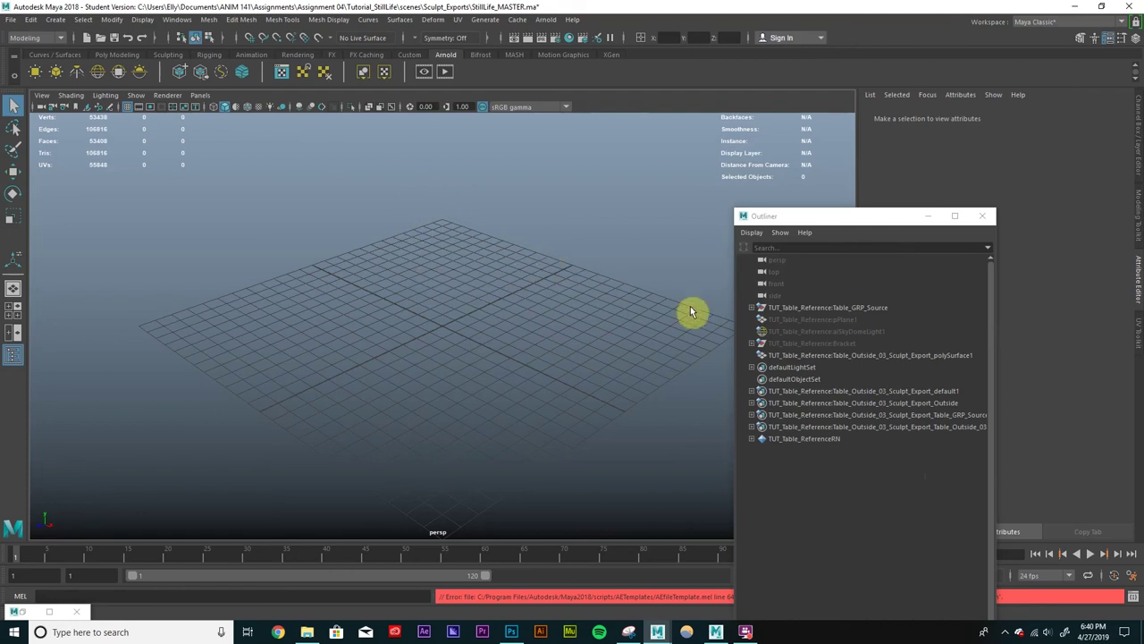
left_click_drag(676, 299, 589, 276, "alt")
mouse_move(544, 258)
left_mouse_down("alt")
mouse_move(276, 243)
mouse_move(543, 273)
left_mouse_up("alt")
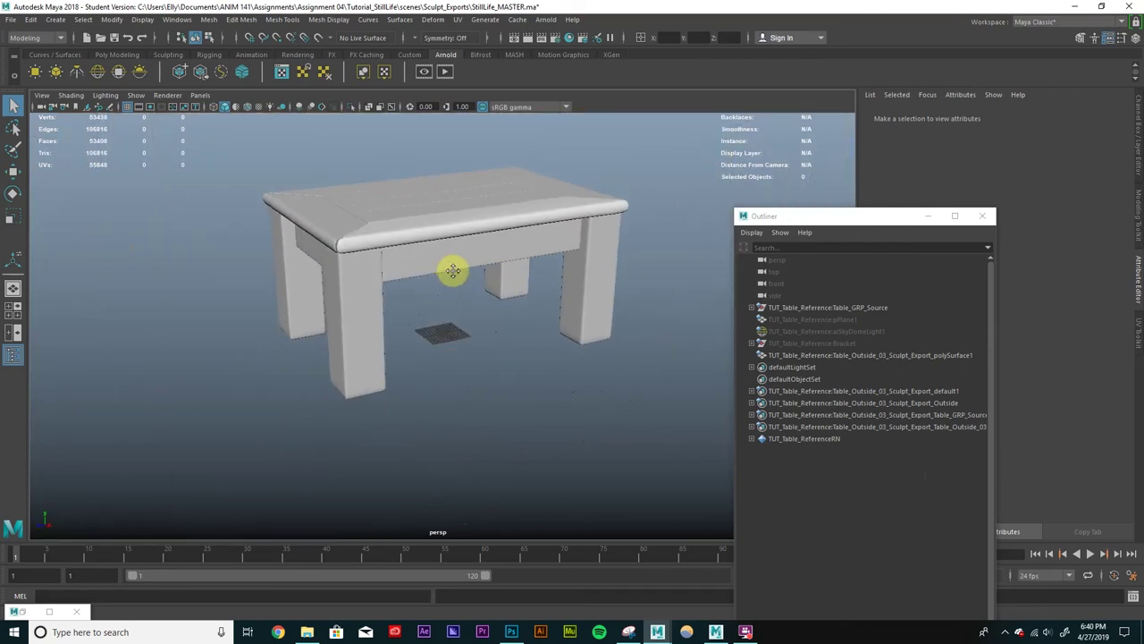